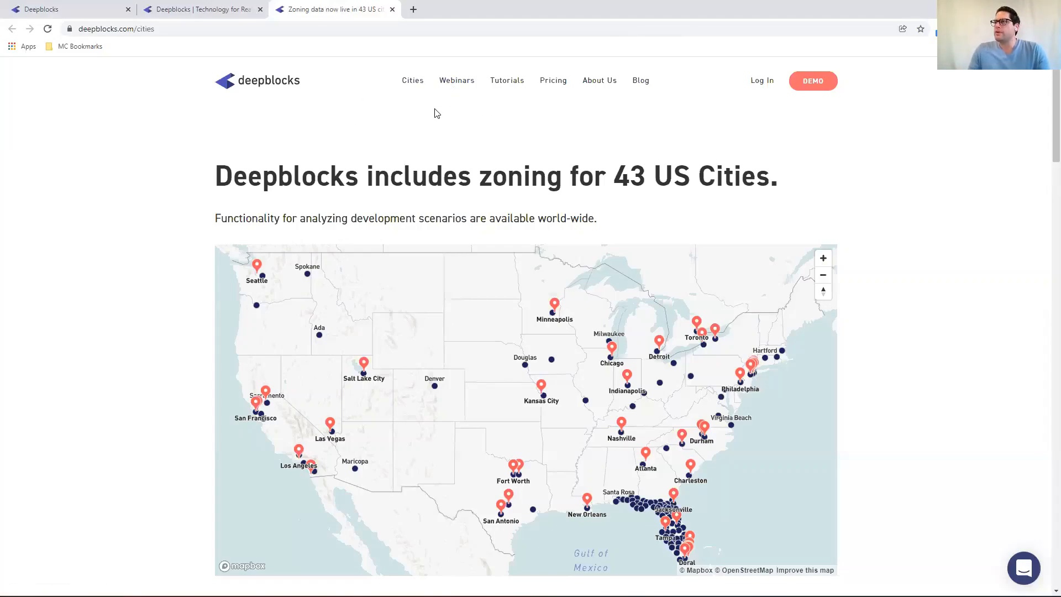
# Open the Tutorials page and return to the Deepblocks dashboard tab
pyautogui.click(512, 82)
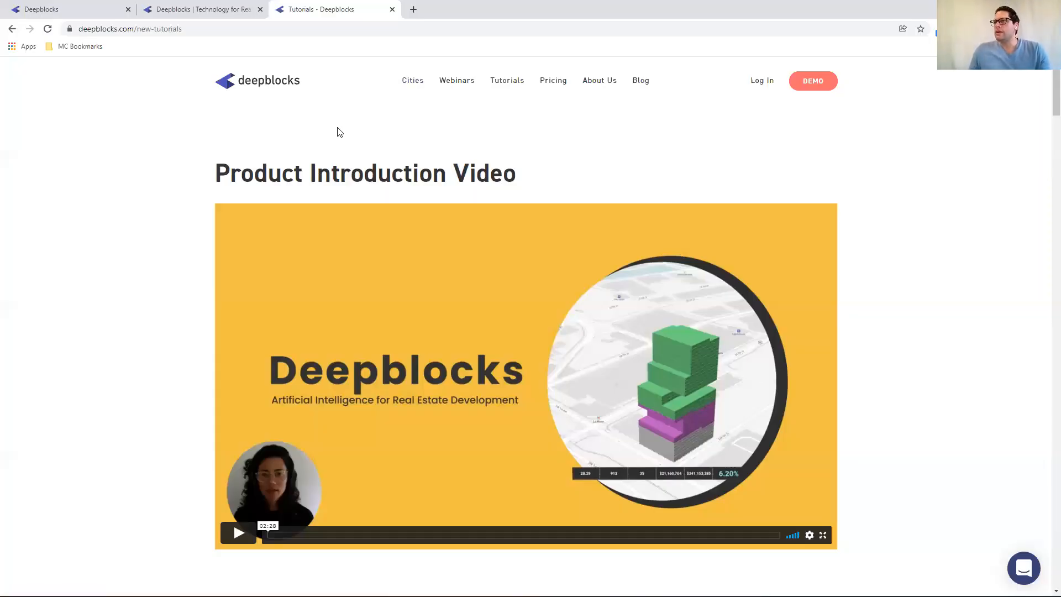
pyautogui.click(51, 6)
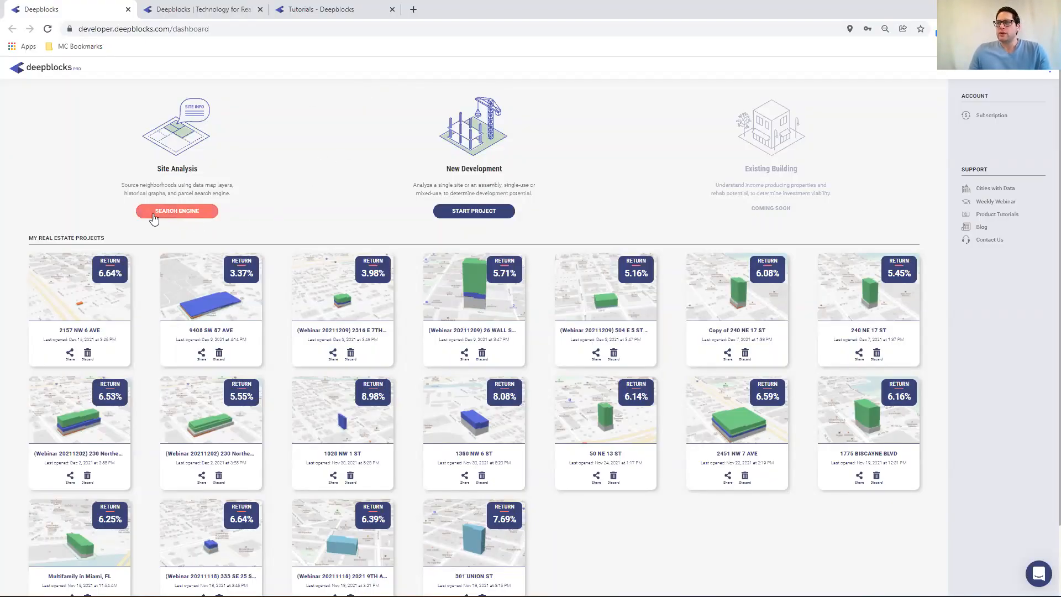
# Search the site analysis engine for Nashville, Tennessee, United States
pyautogui.click(190, 214)
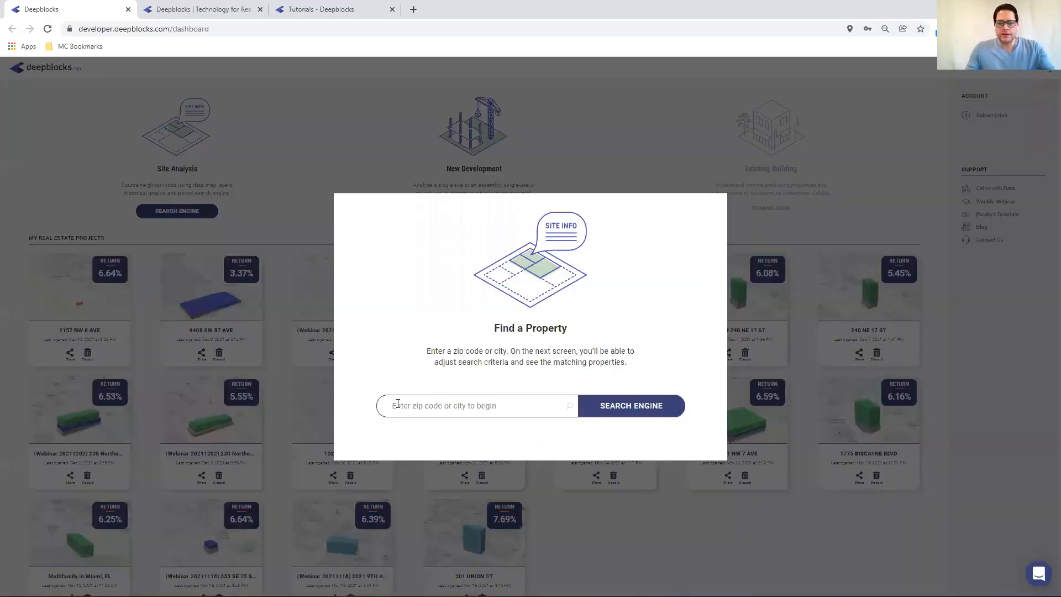
pyautogui.click(398, 405)
pyautogui.write('n')
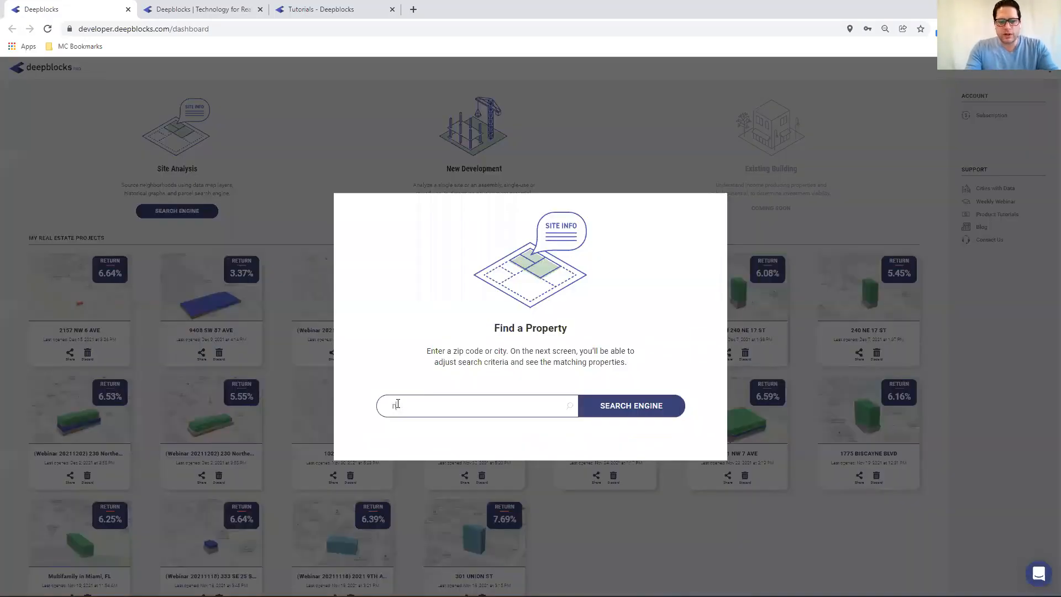
pyautogui.write('ashvi')
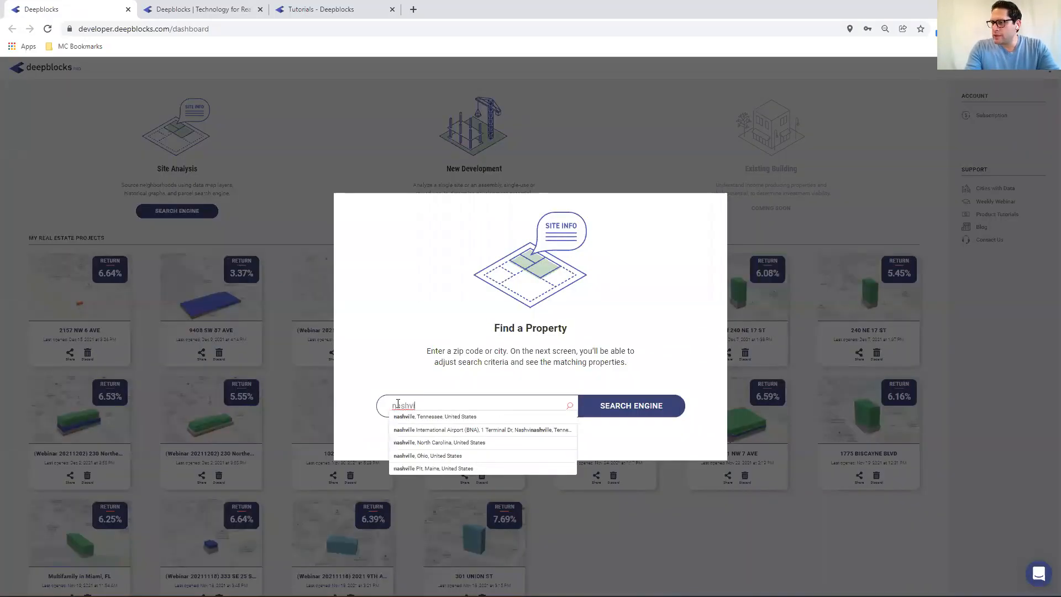
pyautogui.click(410, 417)
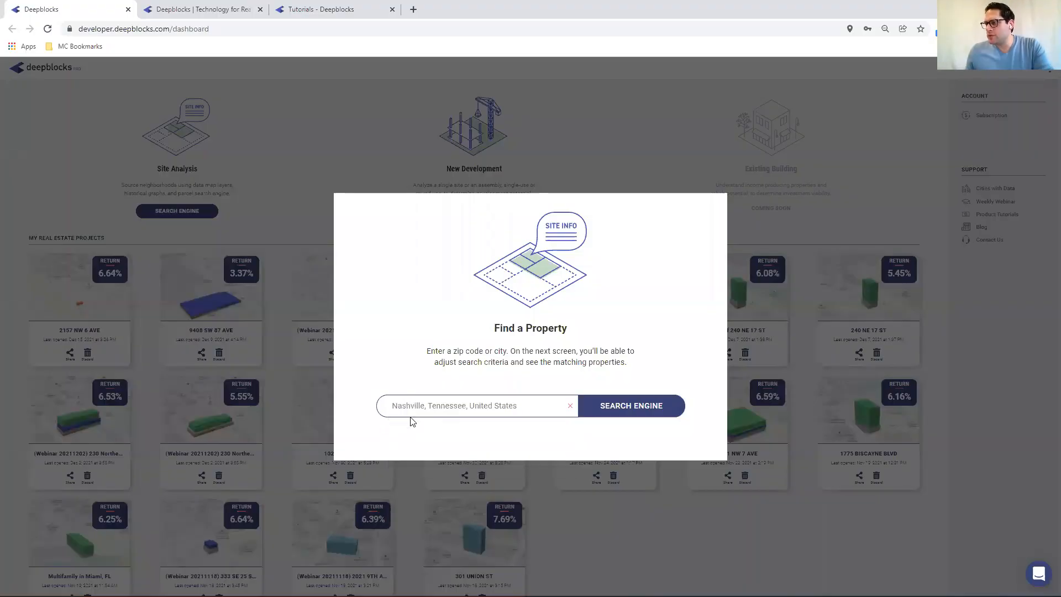
pyautogui.click(621, 405)
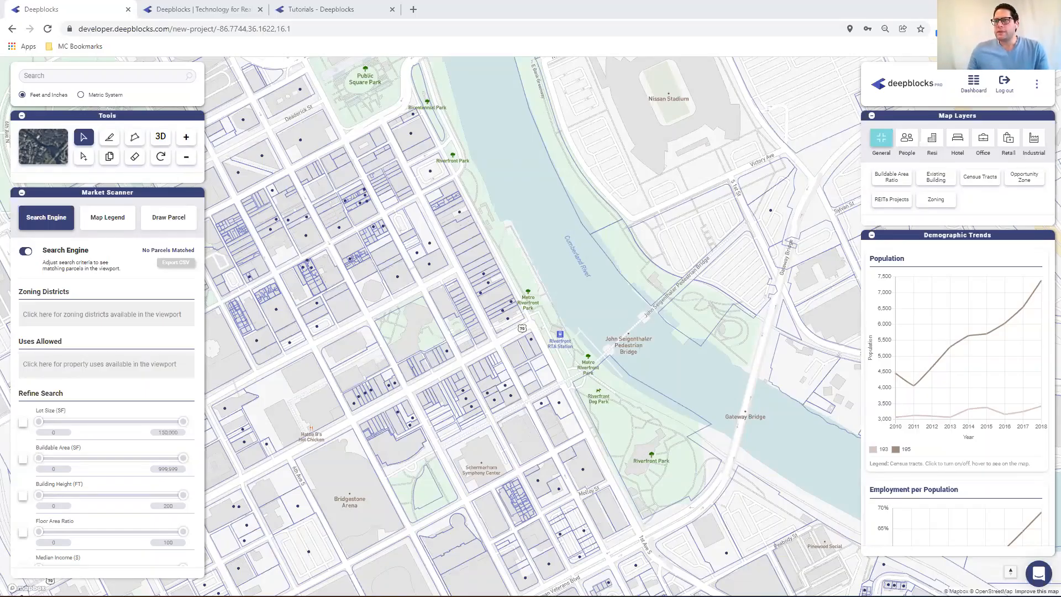
# Collapse the Market Scanner and Demographic Trends panels
pyautogui.click(21, 192)
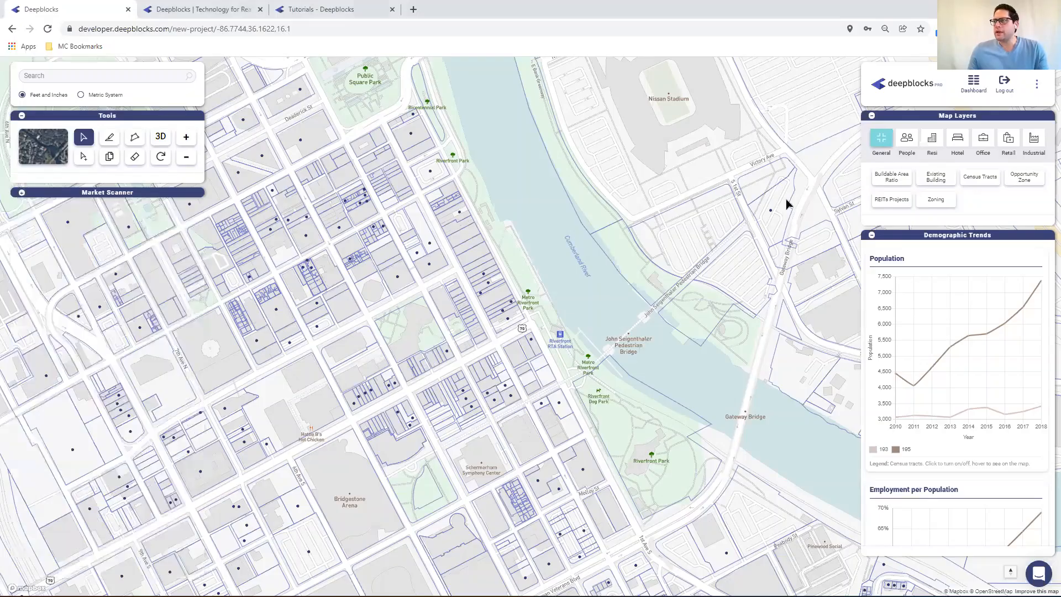
pyautogui.click(871, 236)
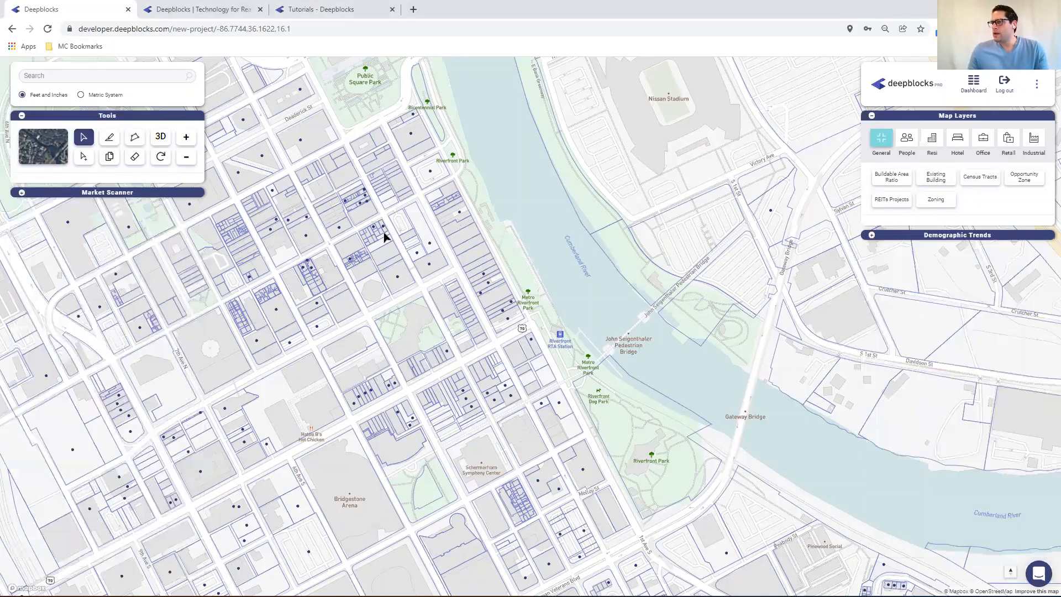
# Turn on the Buildable Area Ratio map layer over Nashville
pyautogui.moveTo(378, 258); pyautogui.dragTo(677, 159)
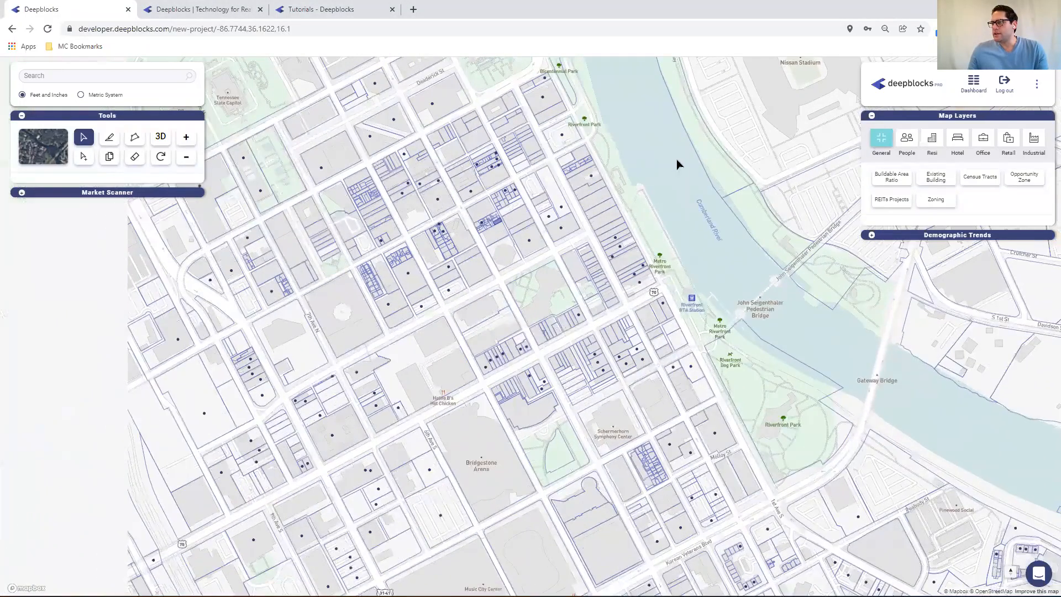
pyautogui.moveTo(276, 337); pyautogui.dragTo(481, 250)
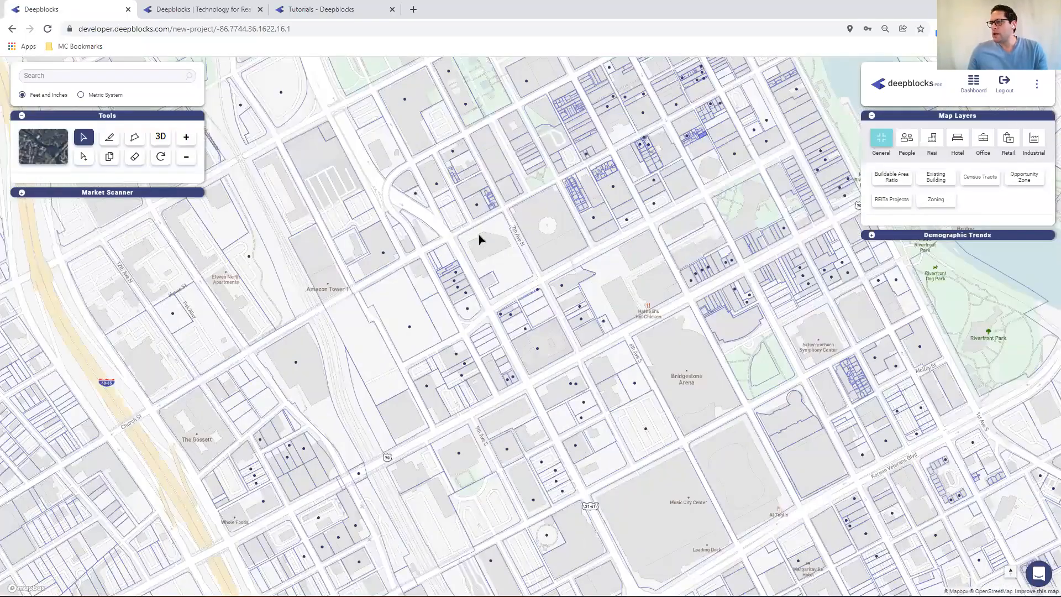
pyautogui.click(480, 236)
pyautogui.scroll(-5, 482, 235)
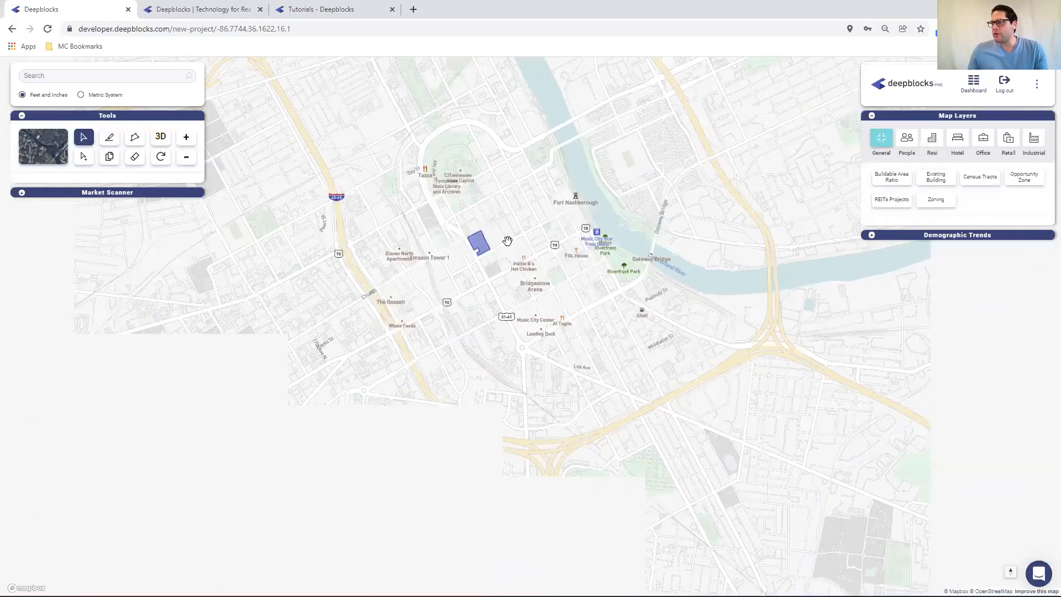
pyautogui.scroll(-3, 525, 231)
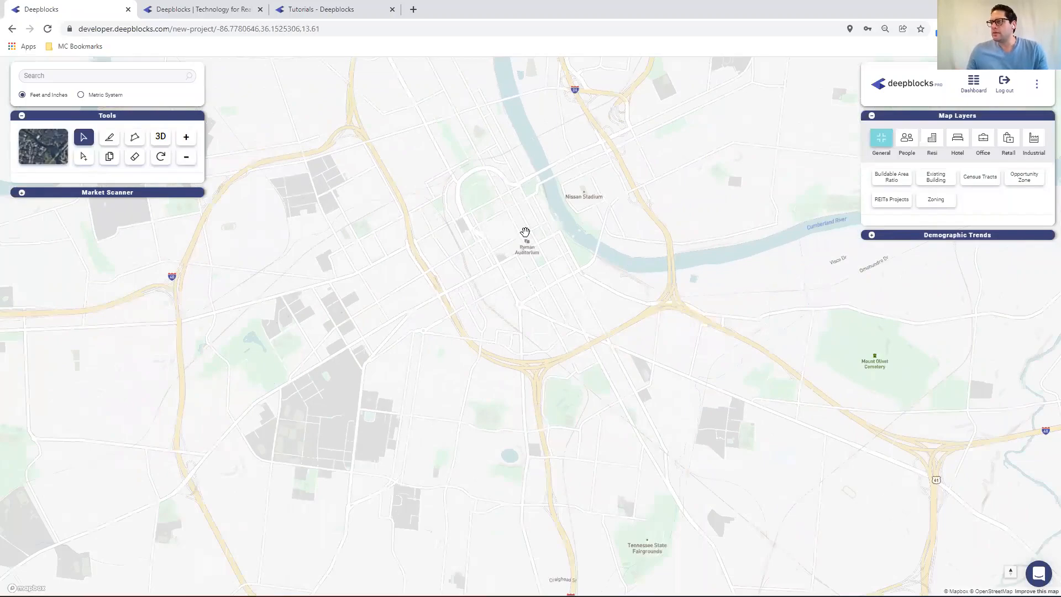
pyautogui.scroll(-1, 474, 235)
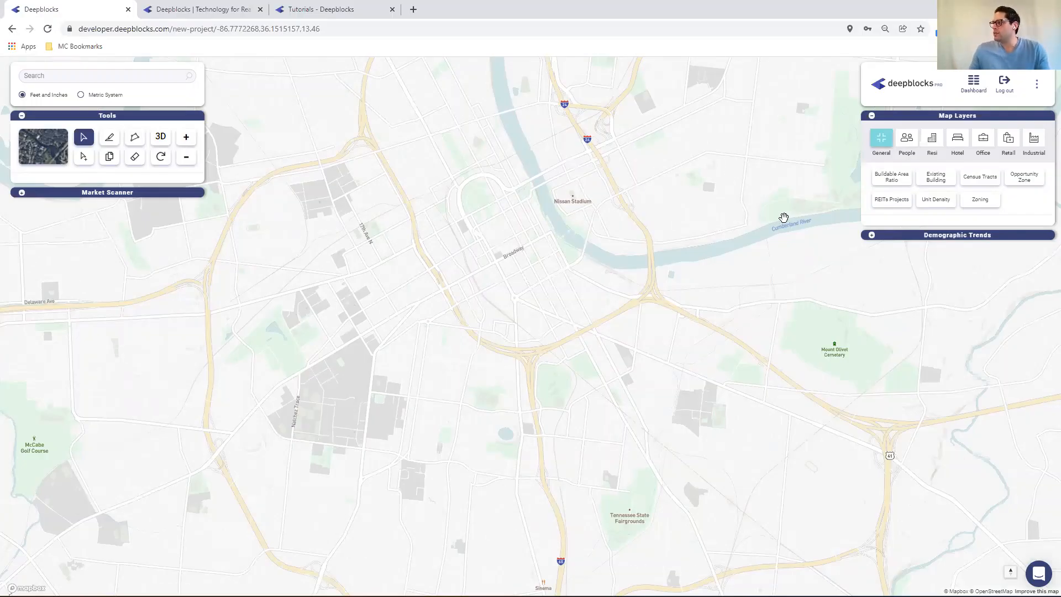
pyautogui.click(890, 175)
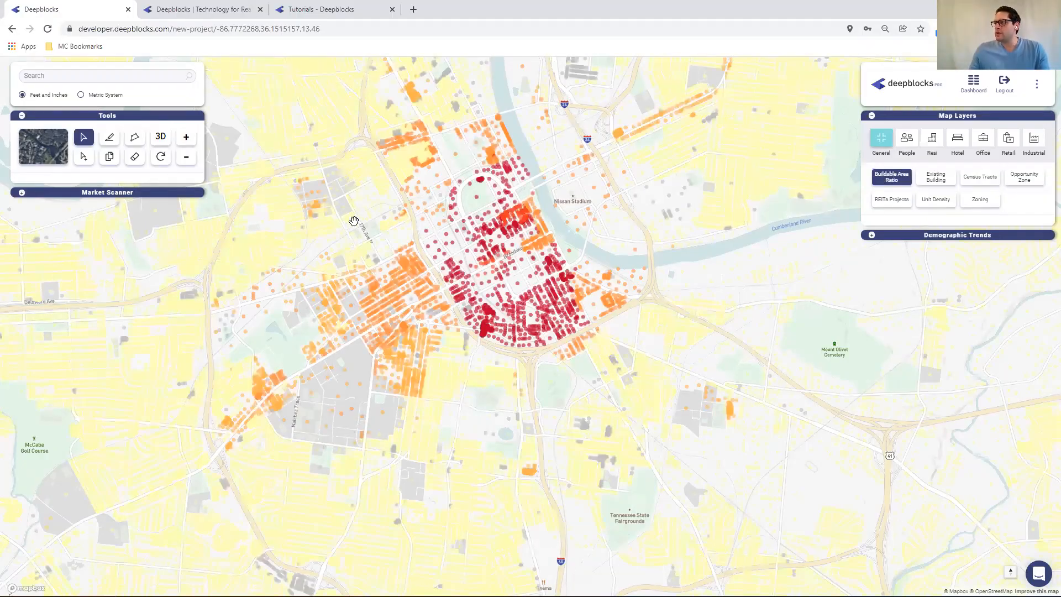
# Expand the Buildable Area Ratio legend in the Market Scanner map legend, then collapse the panel again
pyautogui.scroll(-1, 444, 195)
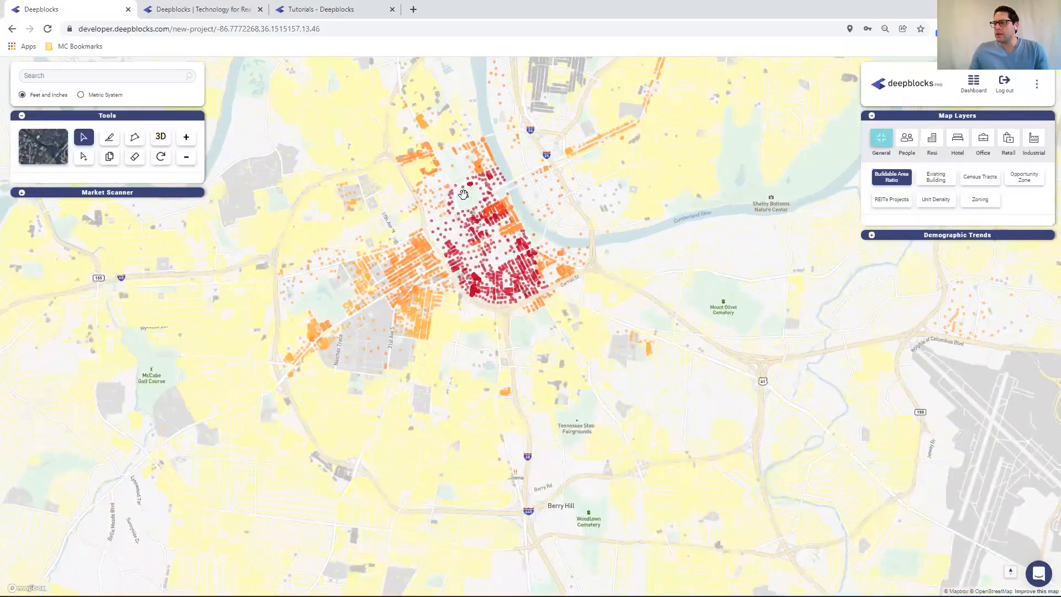
pyautogui.scroll(-3, 461, 196)
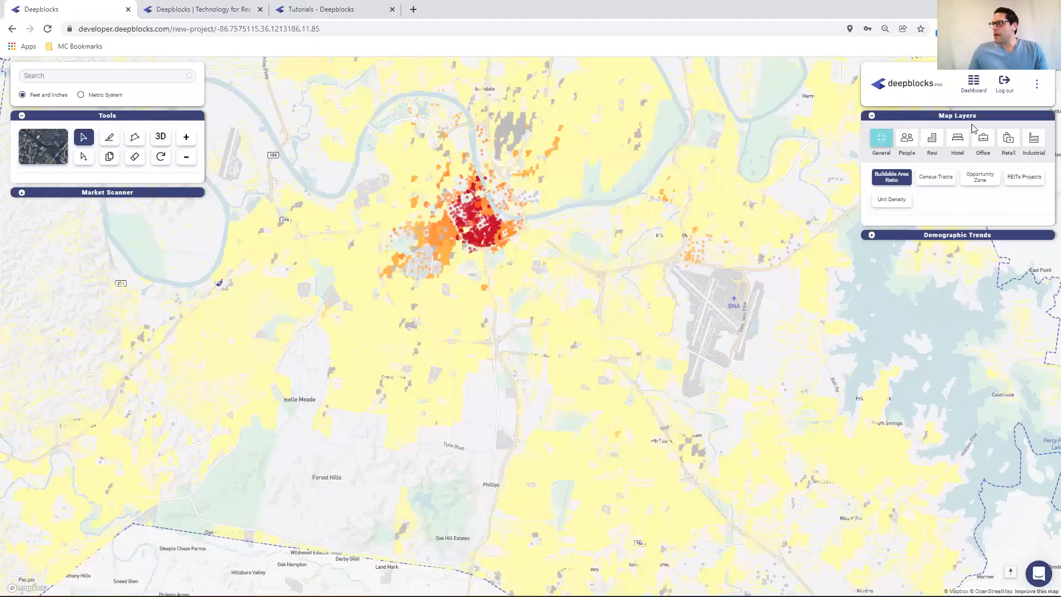
pyautogui.click(22, 192)
pyautogui.click(116, 218)
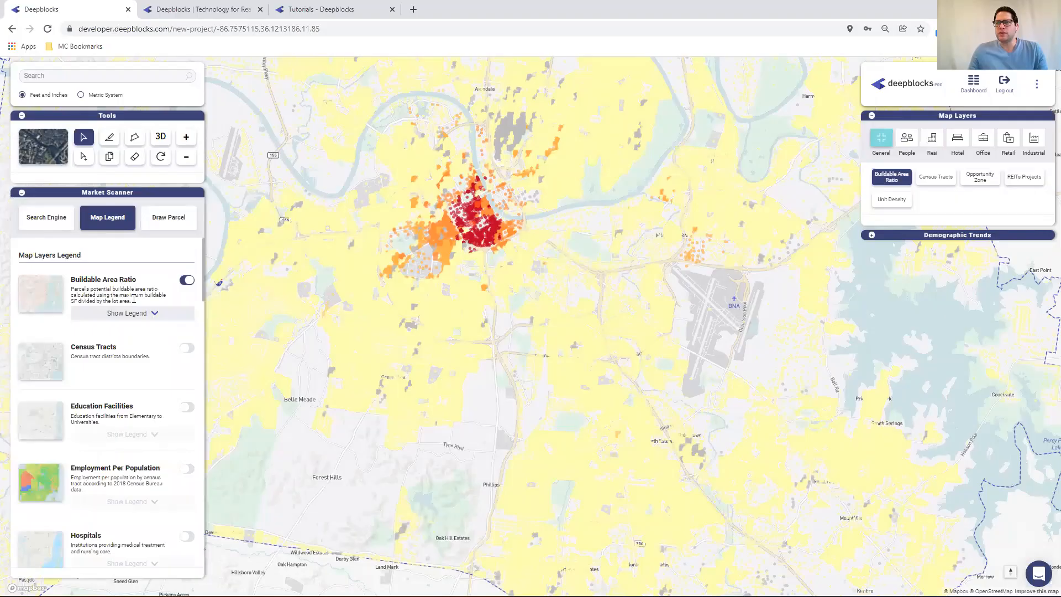
pyautogui.click(150, 313)
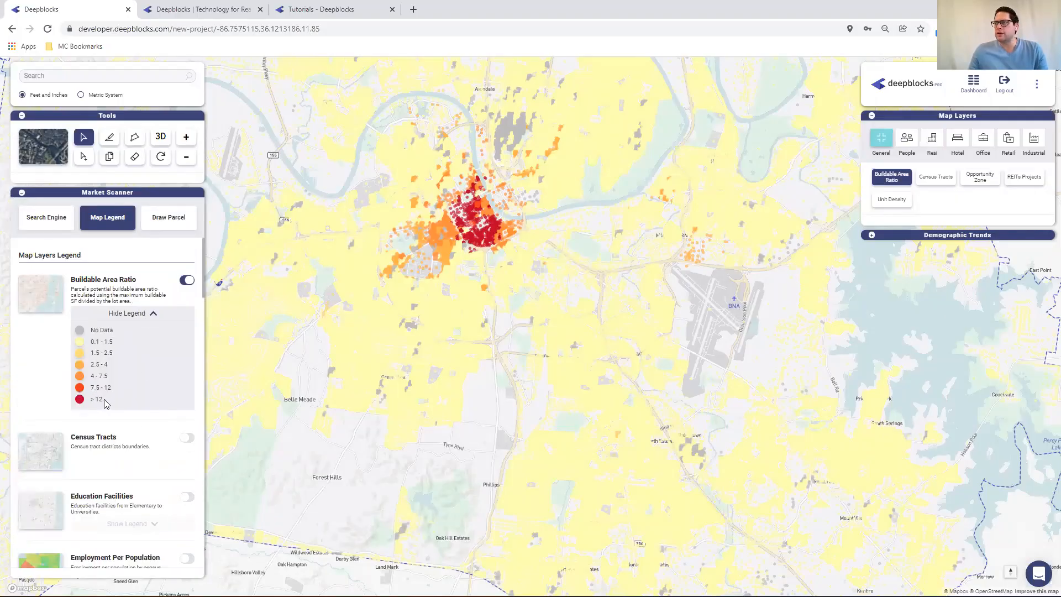
pyautogui.click(22, 194)
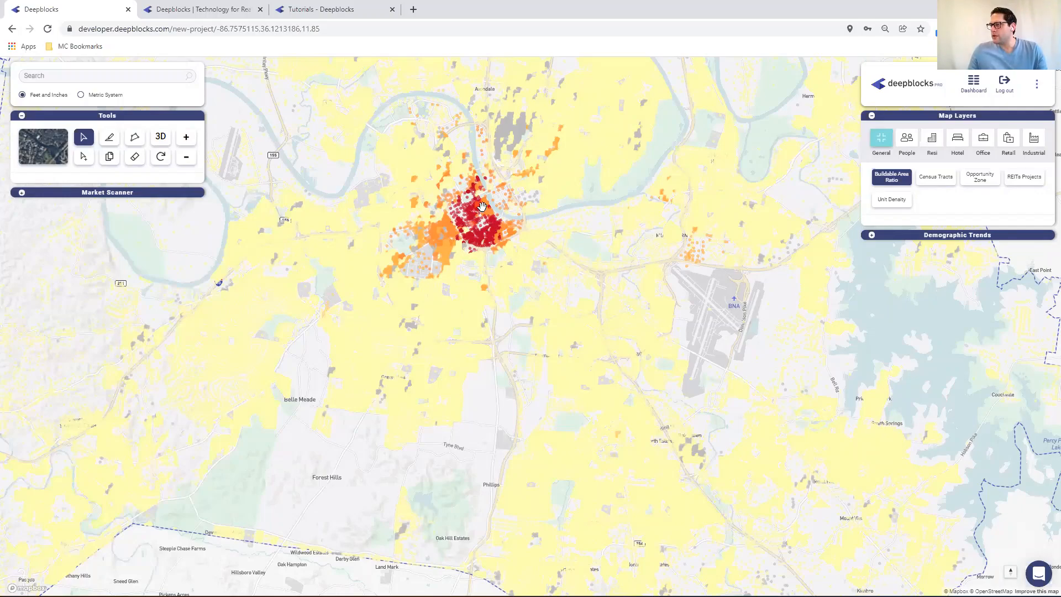
# View the Median Income layer from the People category over downtown Nashville
pyautogui.scroll(2, 464, 255)
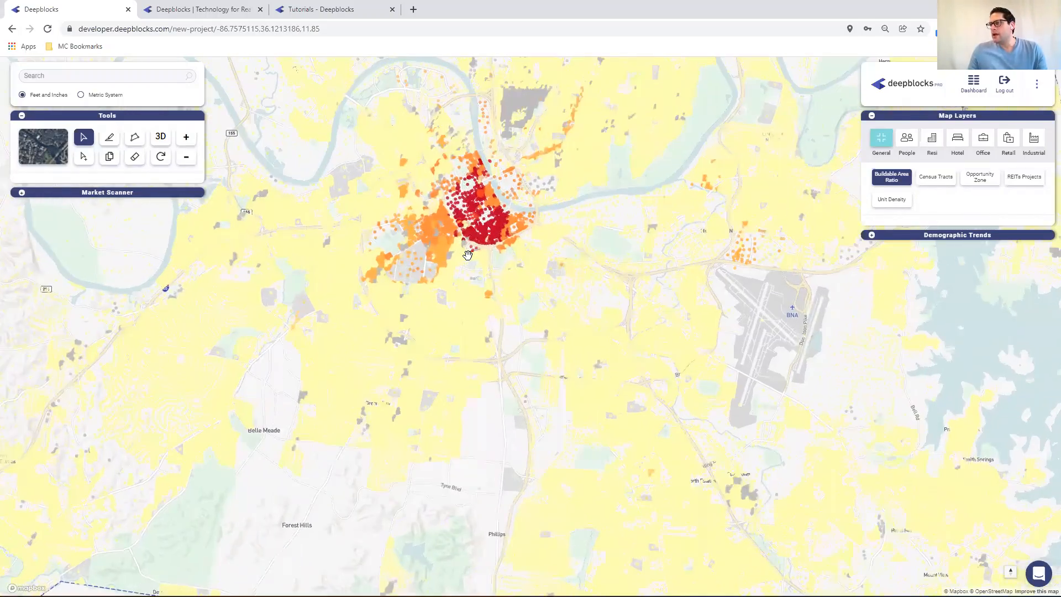
pyautogui.scroll(2, 468, 255)
pyautogui.moveTo(468, 255); pyautogui.dragTo(452, 332)
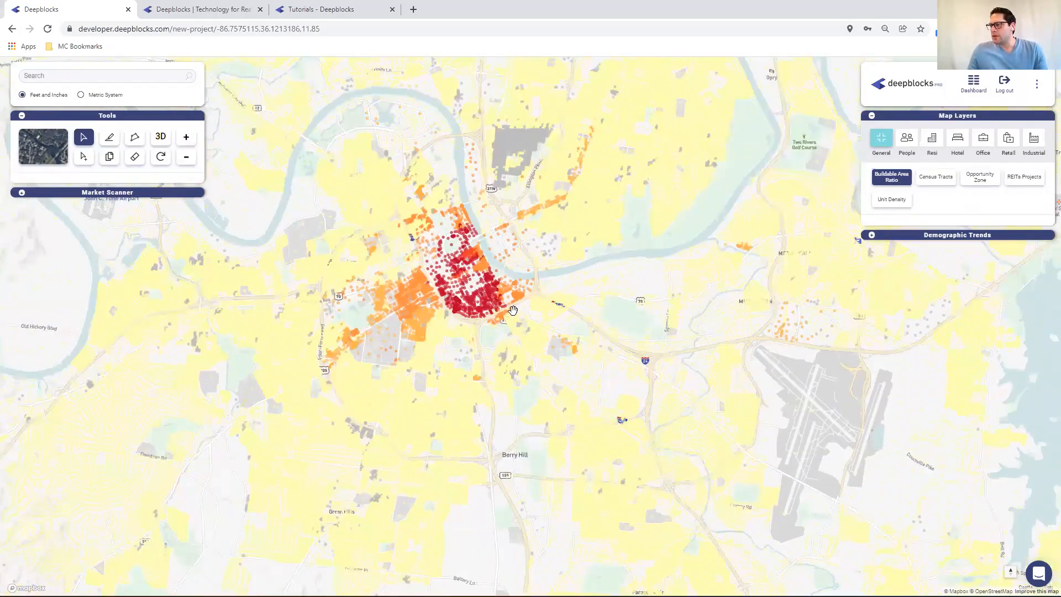
pyautogui.scroll(2, 511, 310)
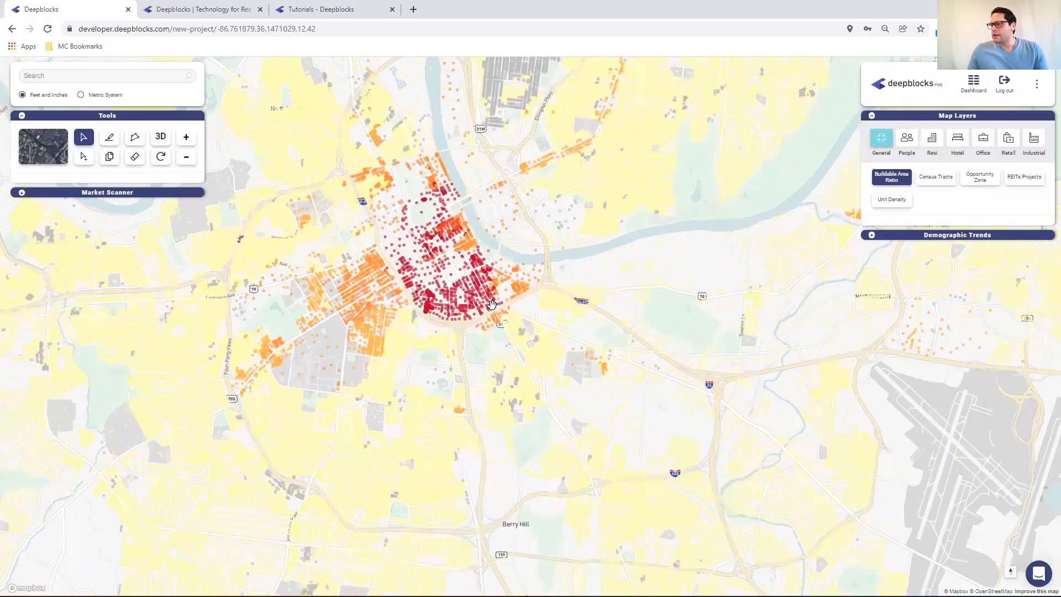
pyautogui.scroll(3, 492, 303)
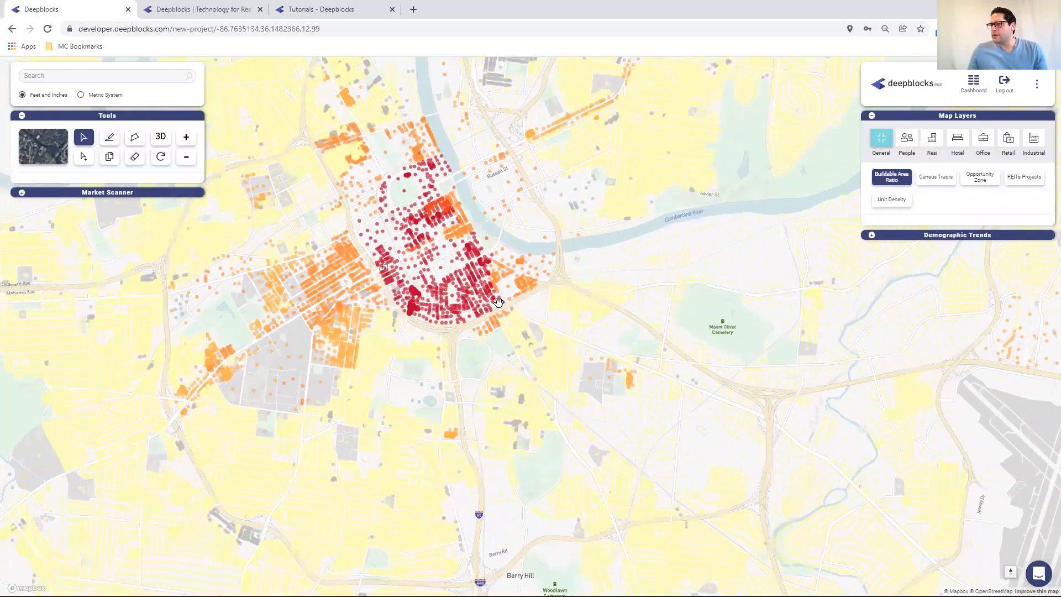
pyautogui.moveTo(524, 314); pyautogui.dragTo(538, 332)
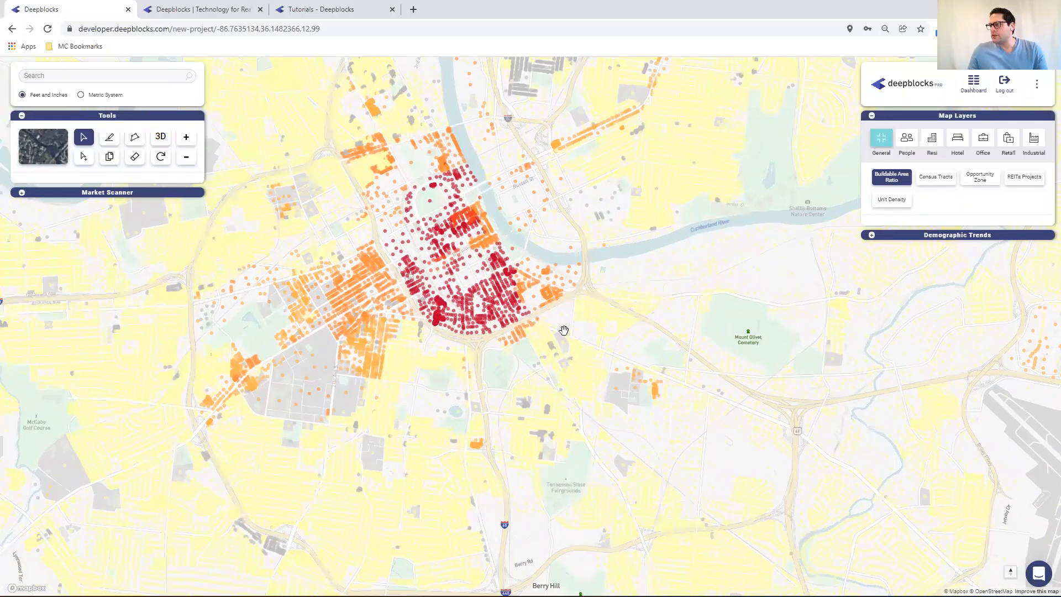
pyautogui.scroll(2, 564, 329)
pyautogui.scroll(1, 564, 330)
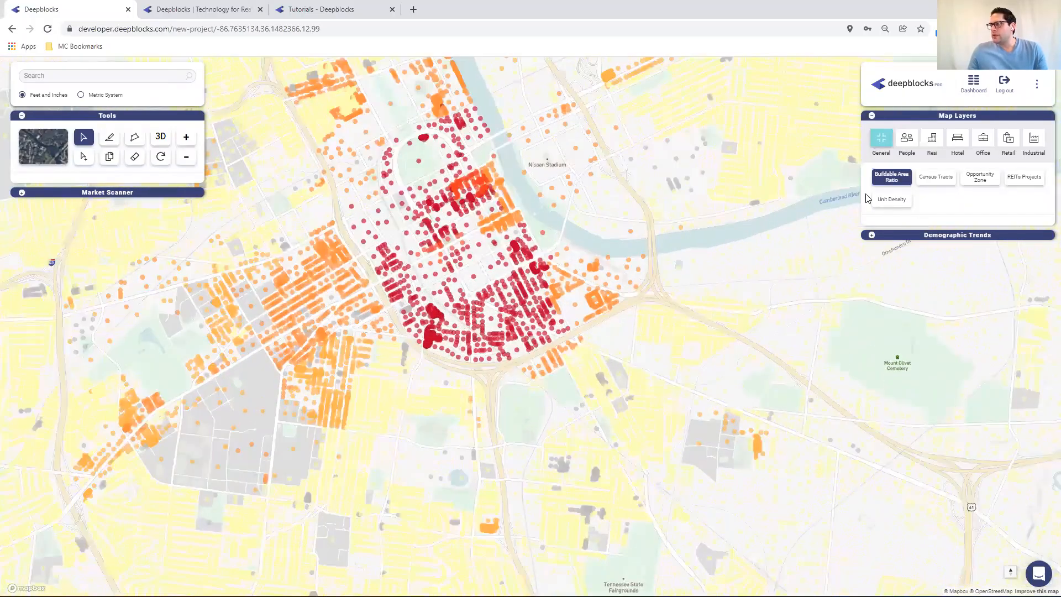
pyautogui.click(906, 142)
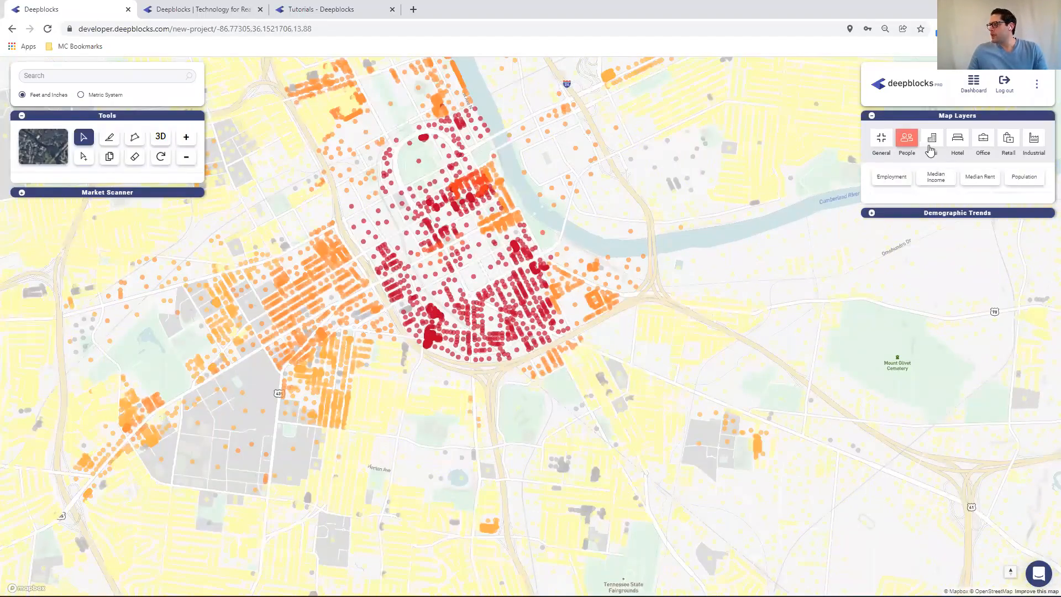
pyautogui.click(936, 176)
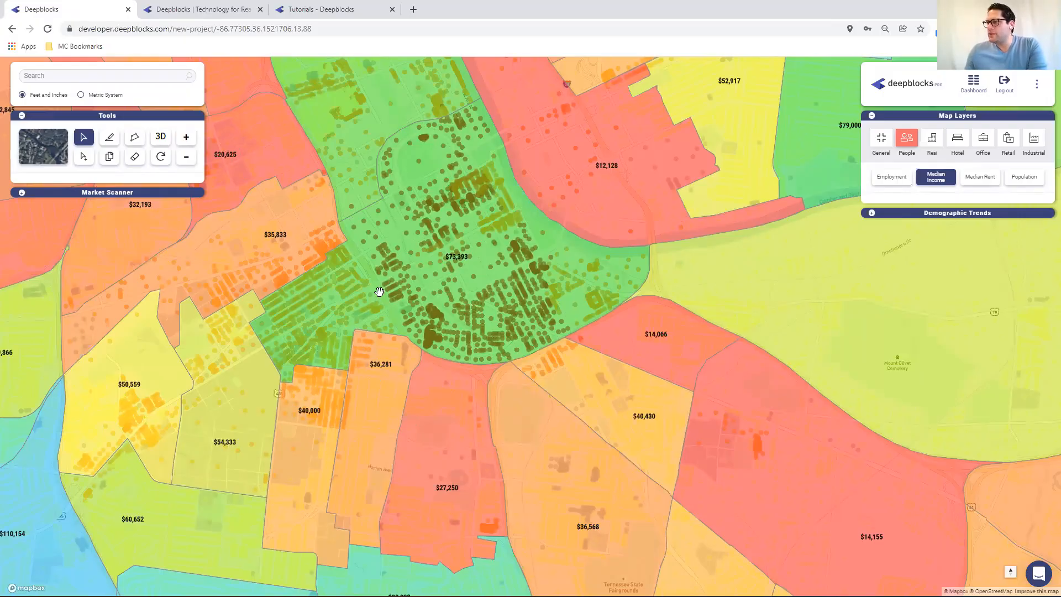
# Turn off Median Income and display the Employment layer
pyautogui.click(941, 183)
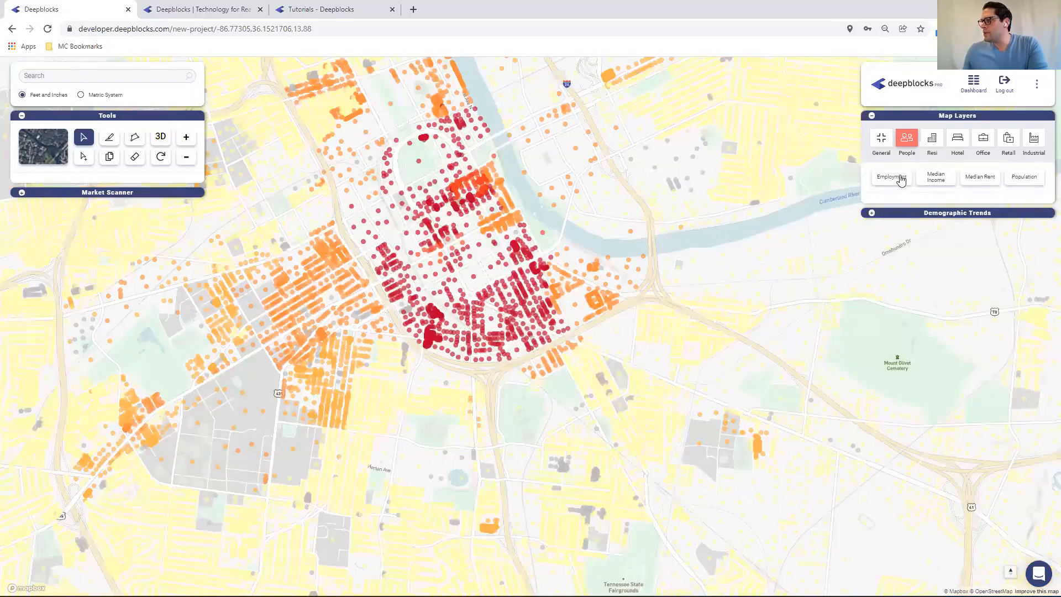
pyautogui.click(901, 179)
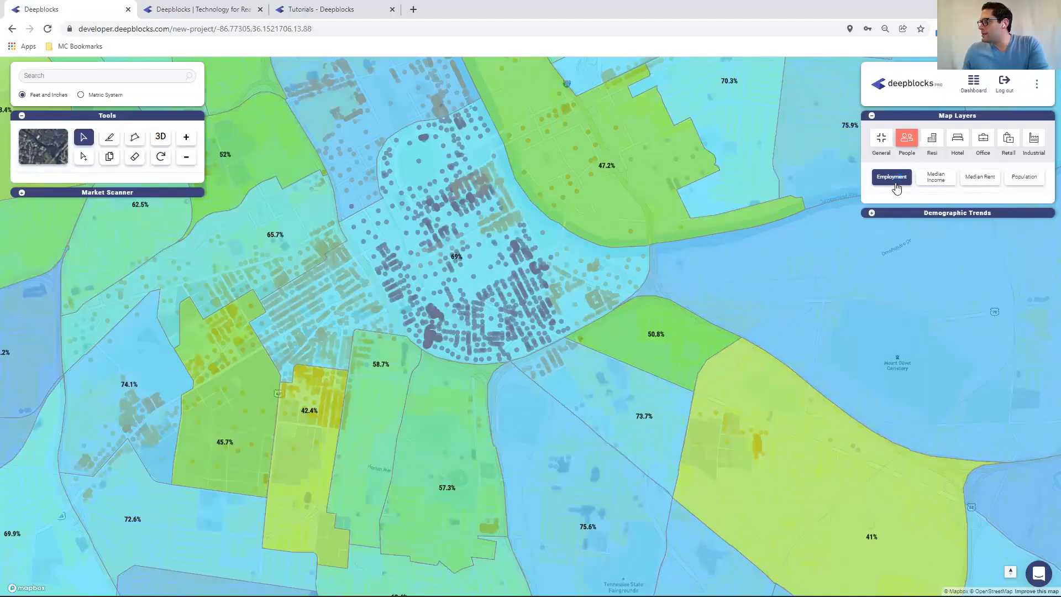
# Display the Population layer and turn it off again
pyautogui.click(1019, 179)
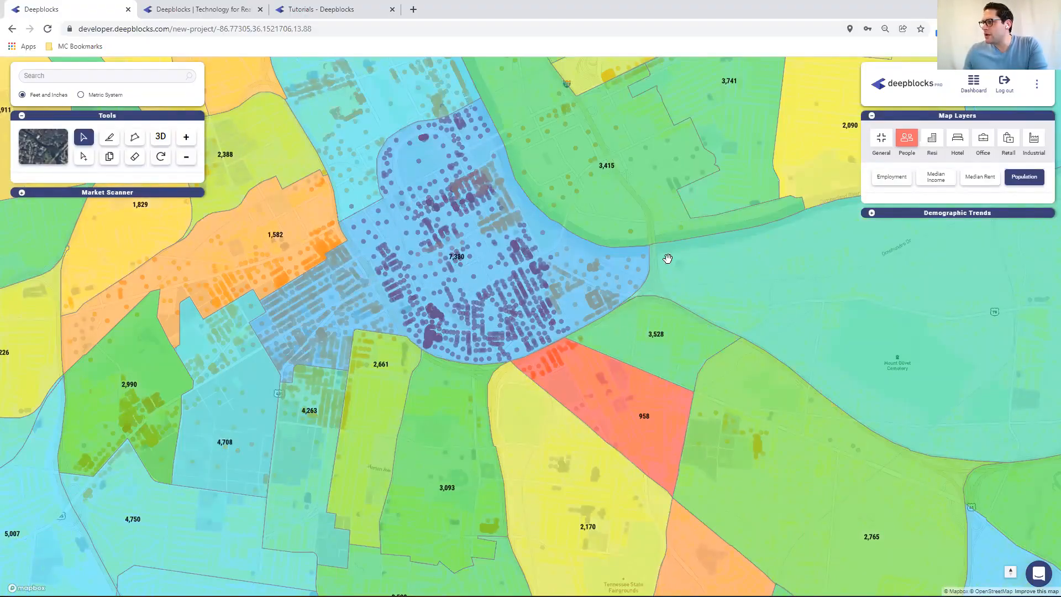
pyautogui.click(1022, 178)
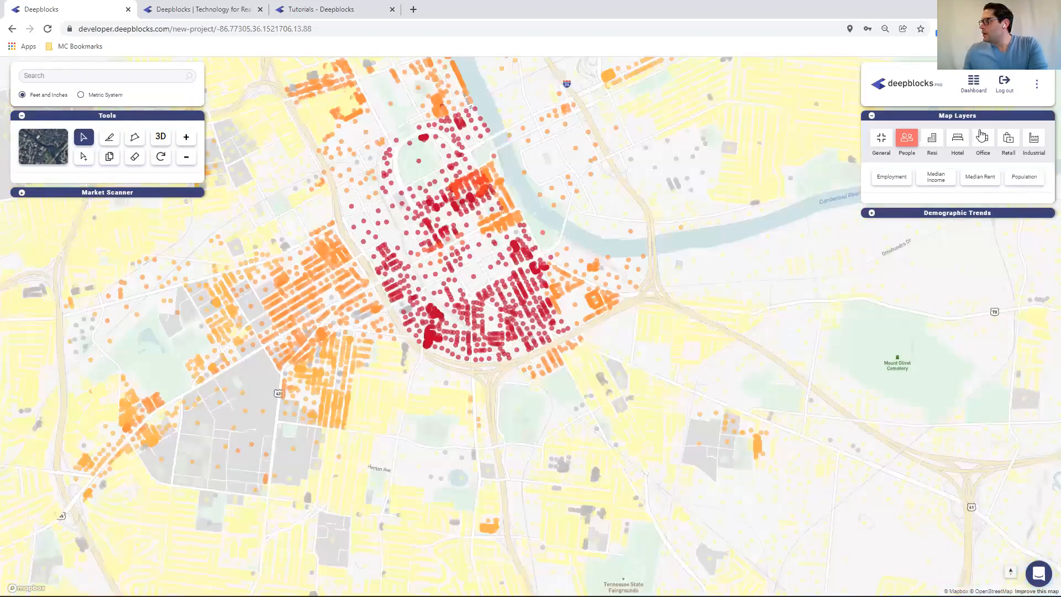
# Open the Resi category and toggle the Resi Rates layer on and off
pyautogui.click(931, 139)
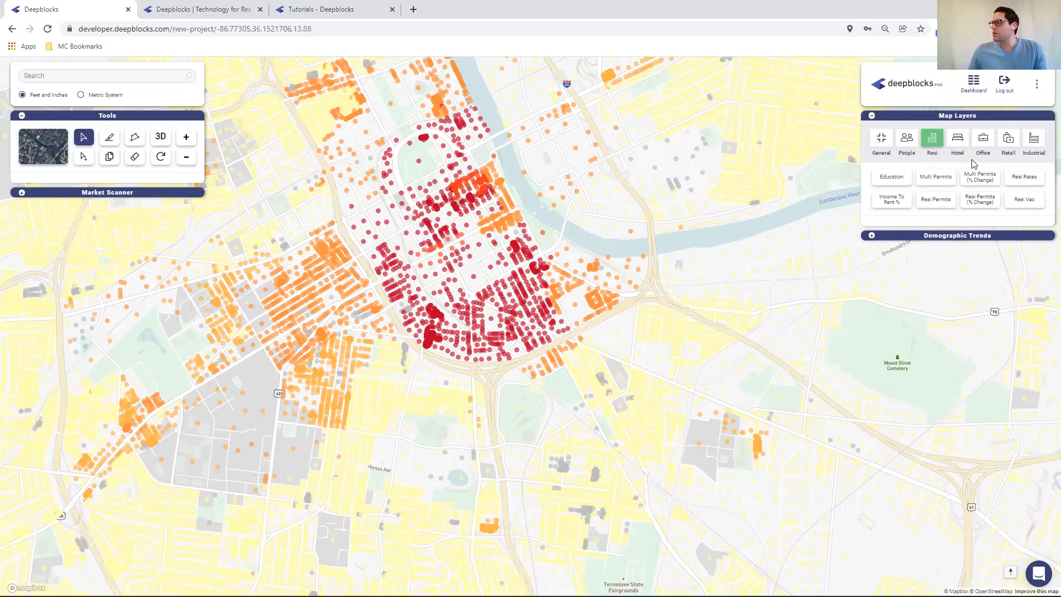
pyautogui.click(1023, 177)
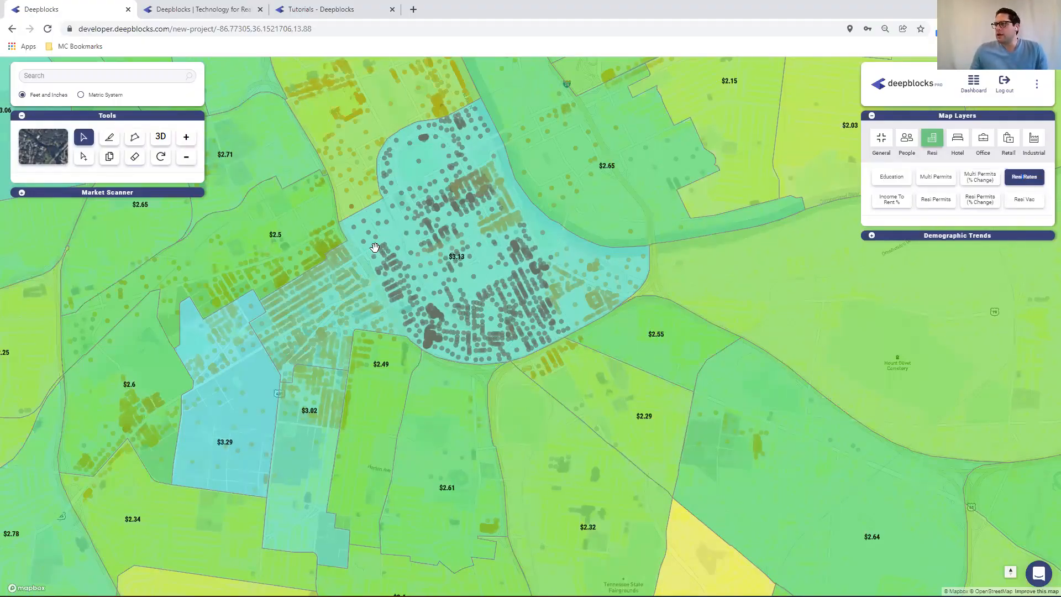
pyautogui.click(1027, 179)
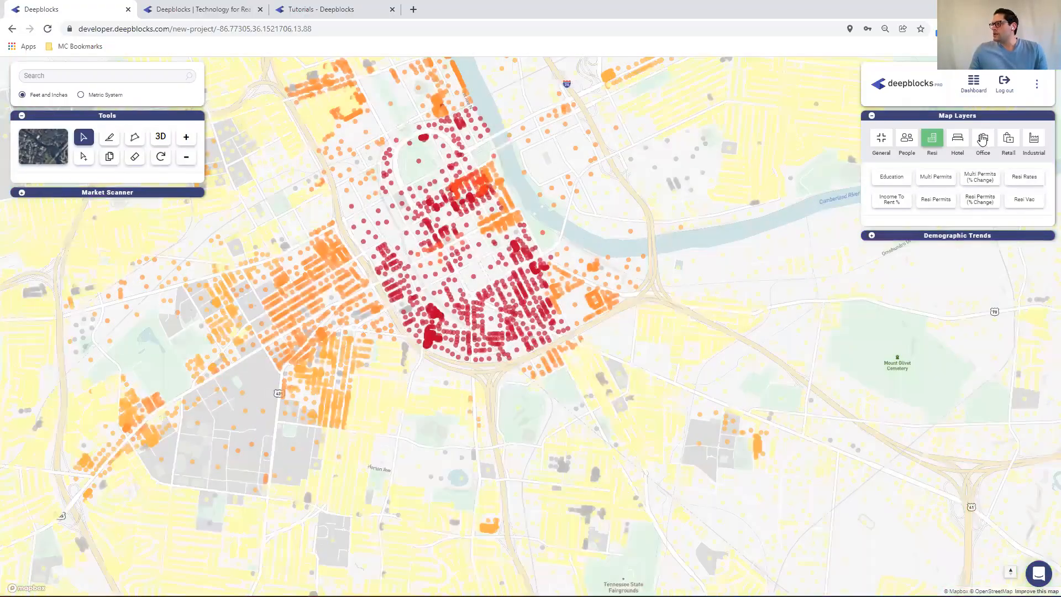
# Open the Office category and toggle the Office Rates layer on and off
pyautogui.click(983, 141)
pyautogui.click(940, 180)
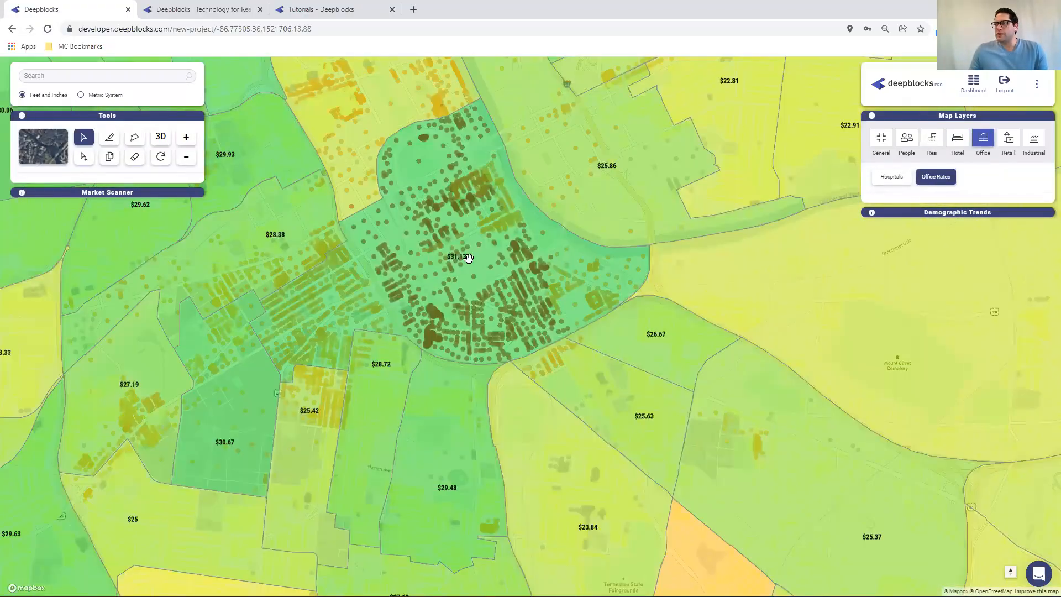
pyautogui.click(934, 177)
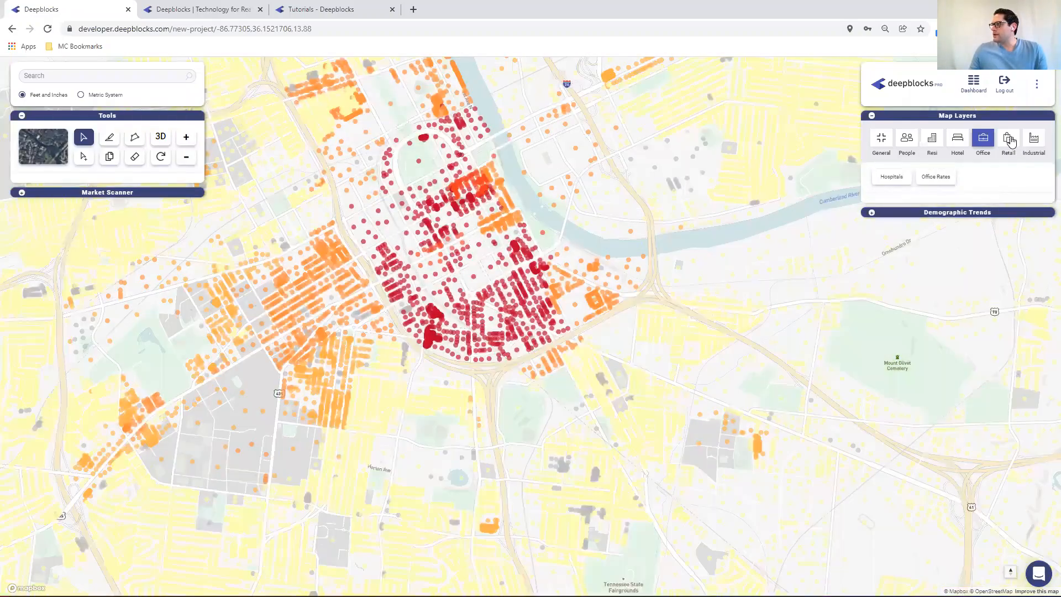
# Open the Retail category and toggle the Retail Rates layer on and off
pyautogui.click(1010, 141)
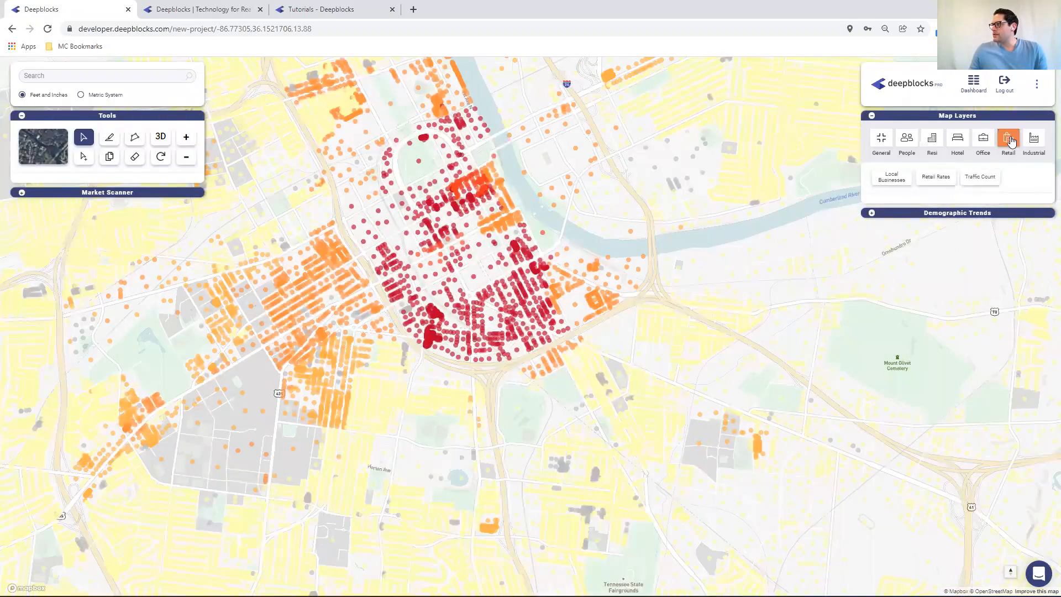
pyautogui.click(934, 177)
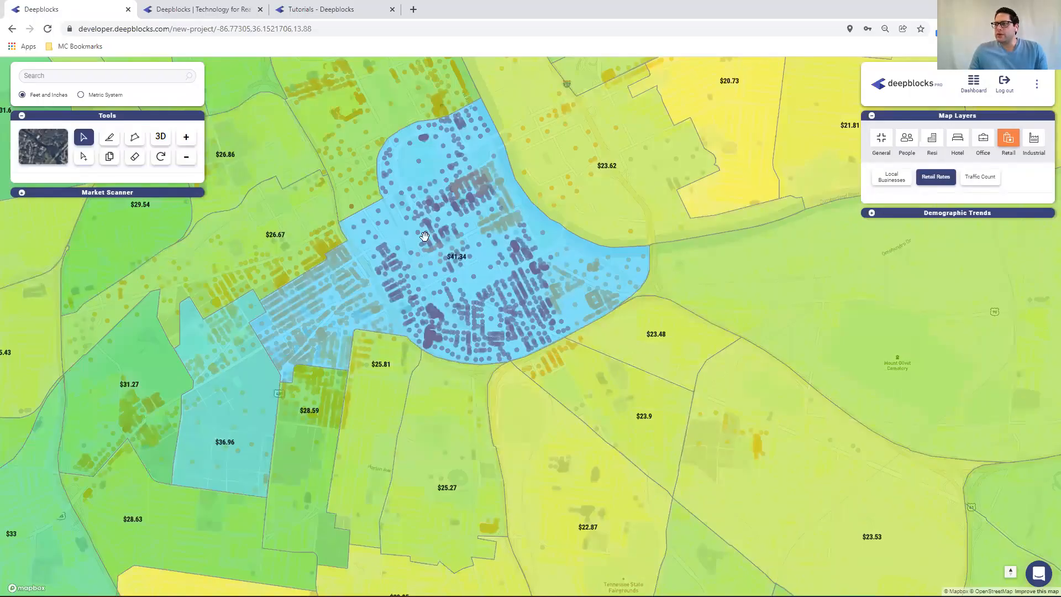
pyautogui.click(935, 177)
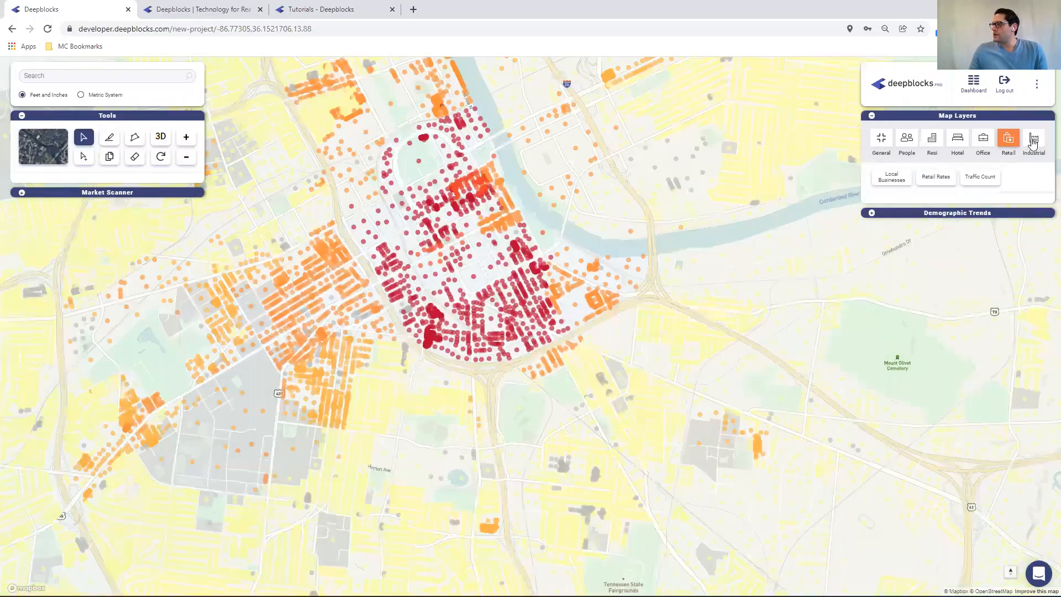
# Open the Industrial category and toggle the Industrial Rates layer on and off
pyautogui.click(1033, 141)
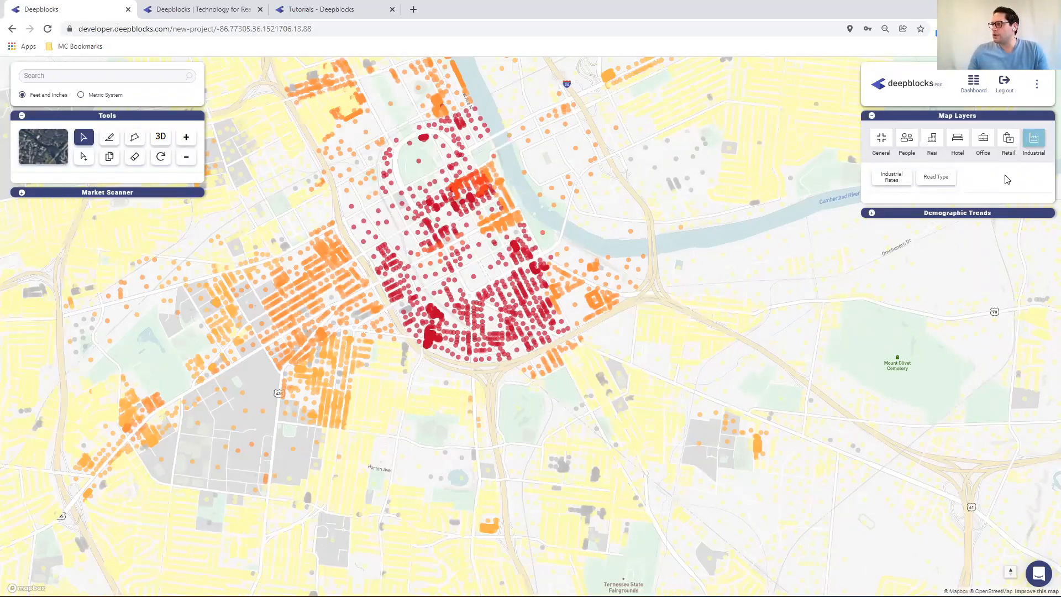
pyautogui.click(891, 177)
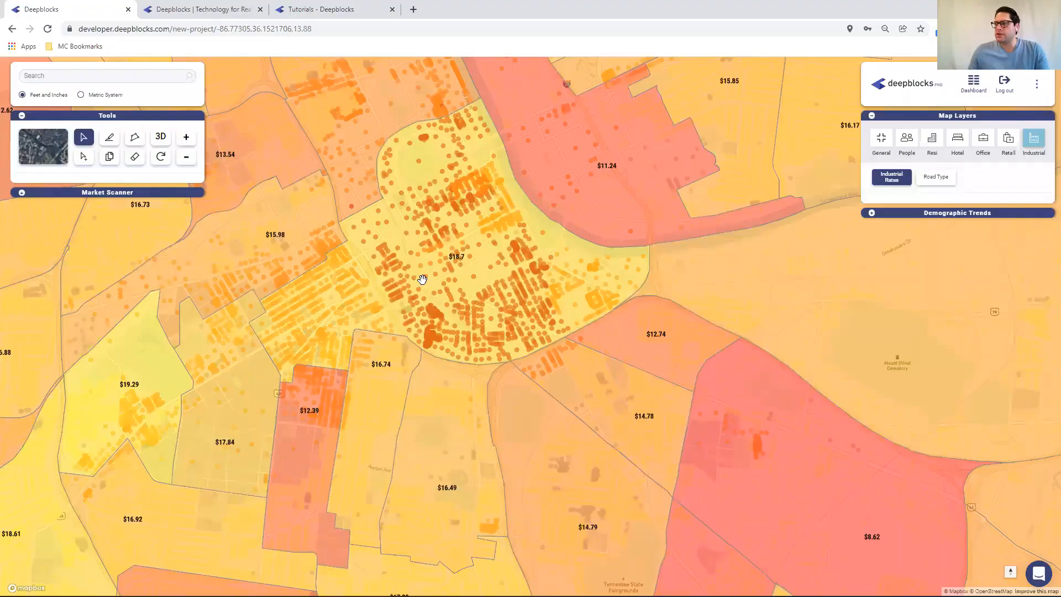
pyautogui.click(886, 181)
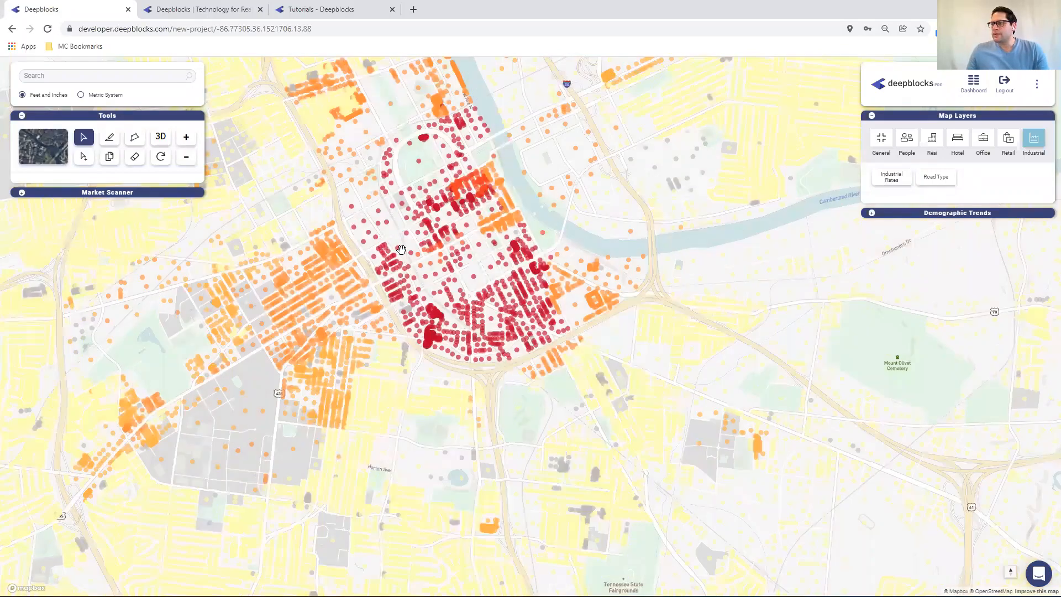
# Zoom into downtown Nashville and open the Market Scanner's search engine
pyautogui.scroll(2, 401, 250)
pyautogui.scroll(1, 401, 250)
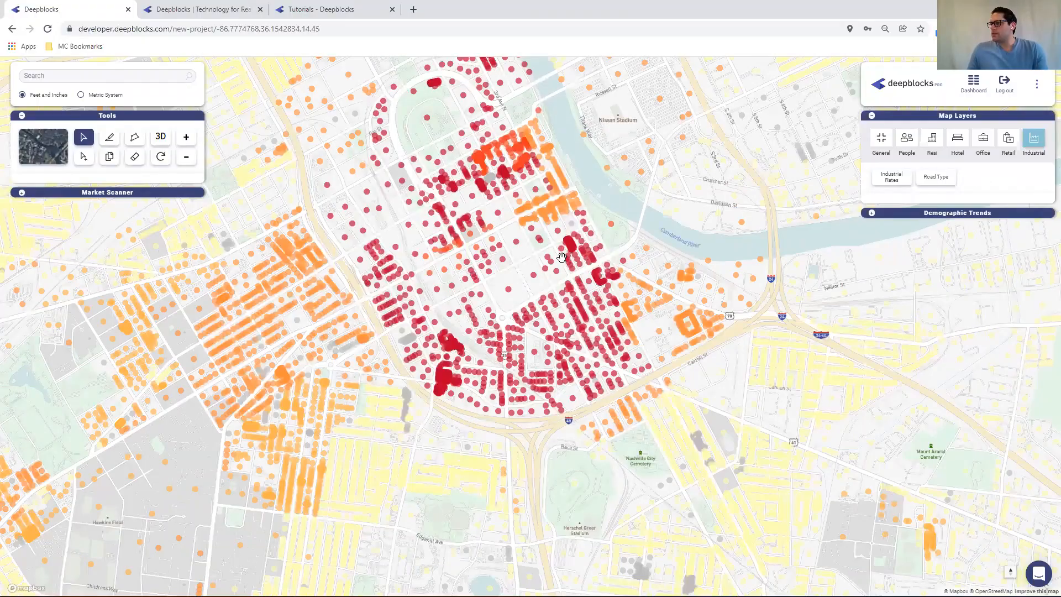
pyautogui.scroll(2, 464, 297)
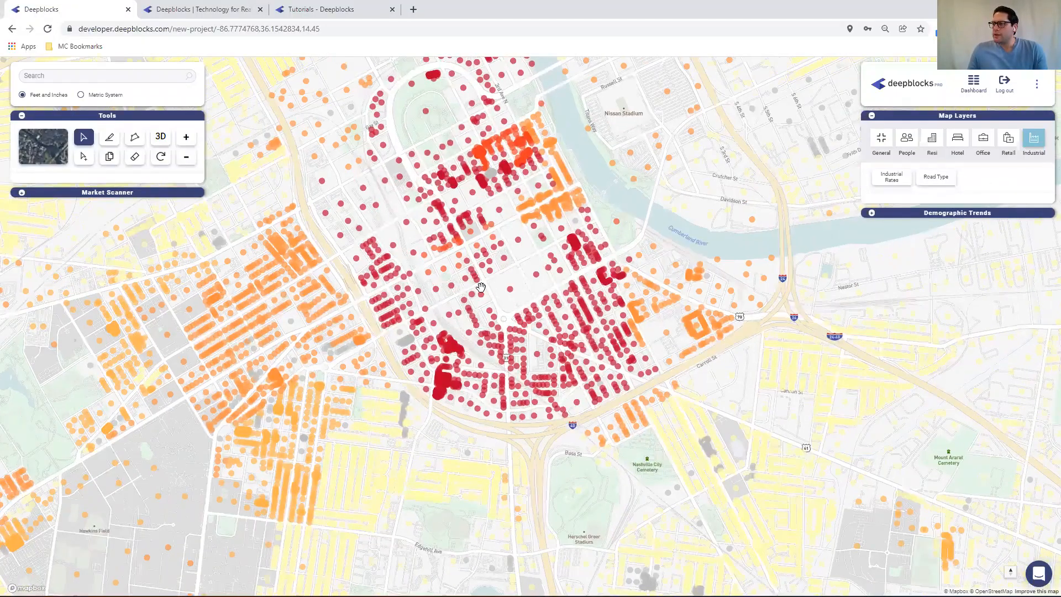
pyautogui.scroll(2, 518, 271)
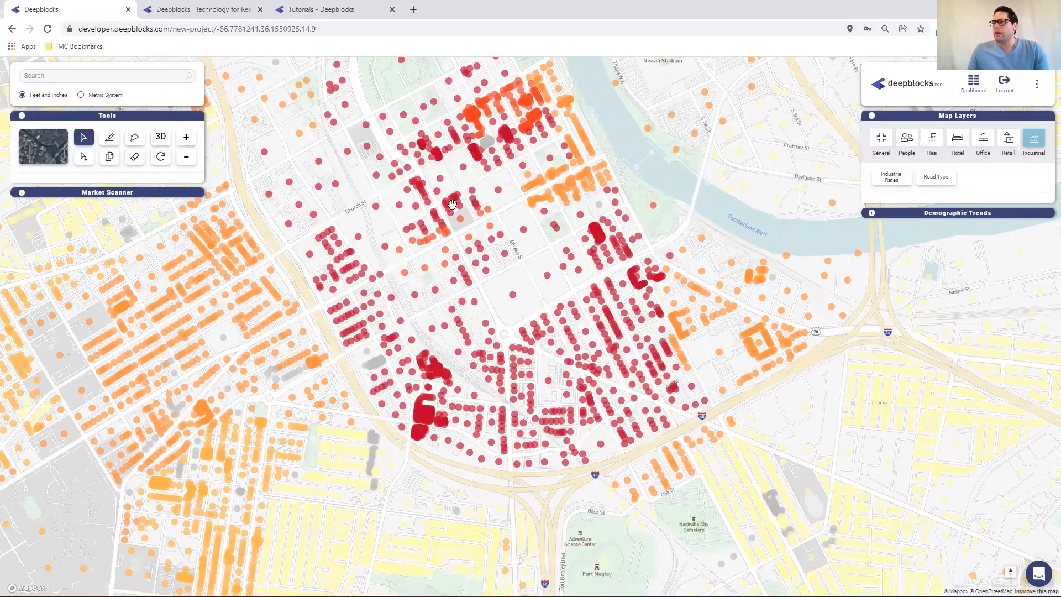
pyautogui.scroll(1, 483, 195)
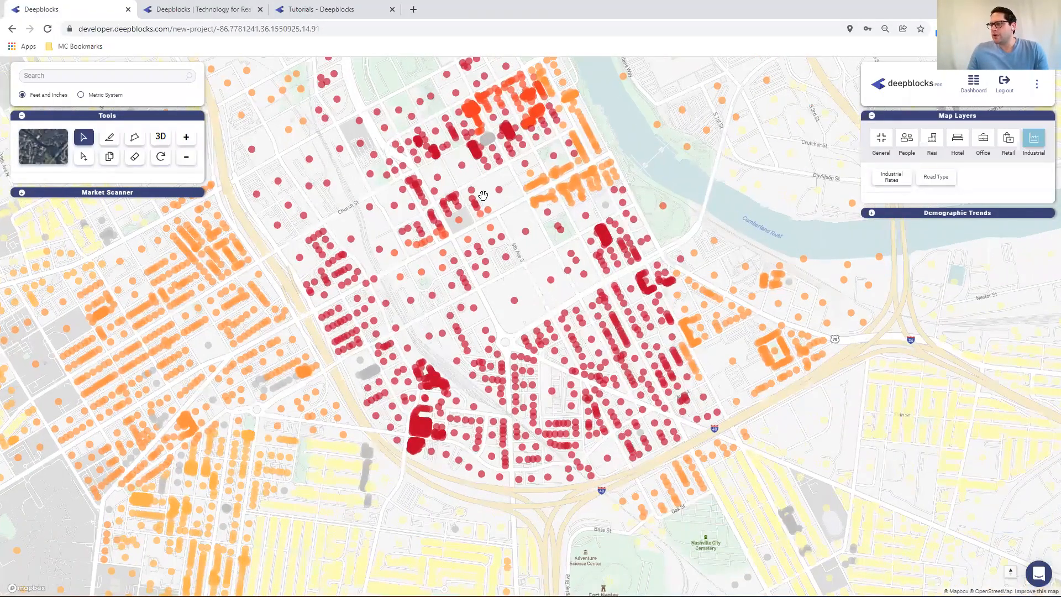
pyautogui.scroll(-1, 442, 304)
pyautogui.scroll(-1, 458, 318)
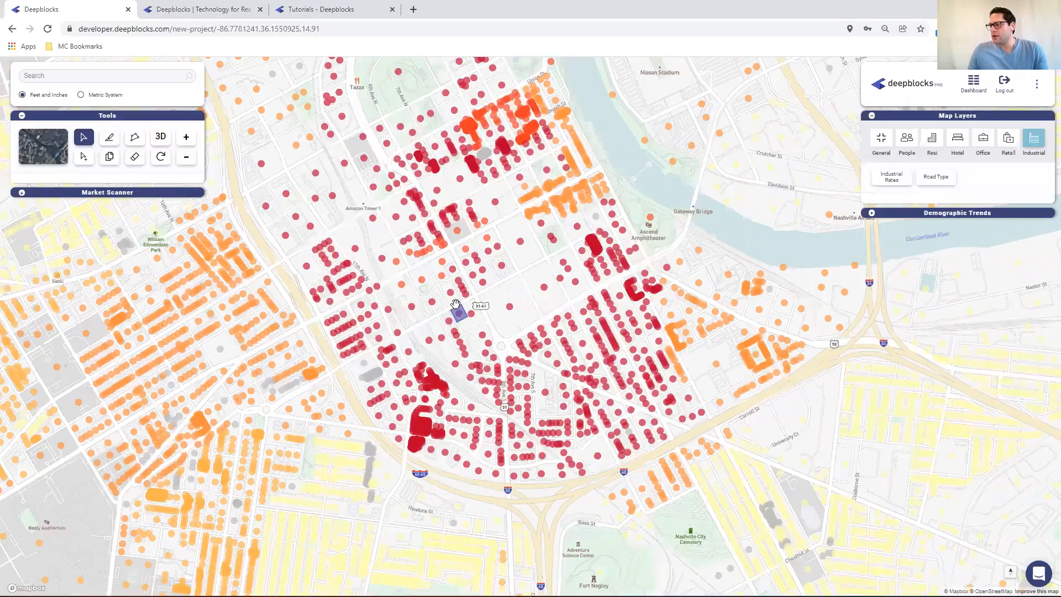
pyautogui.scroll(1, 455, 305)
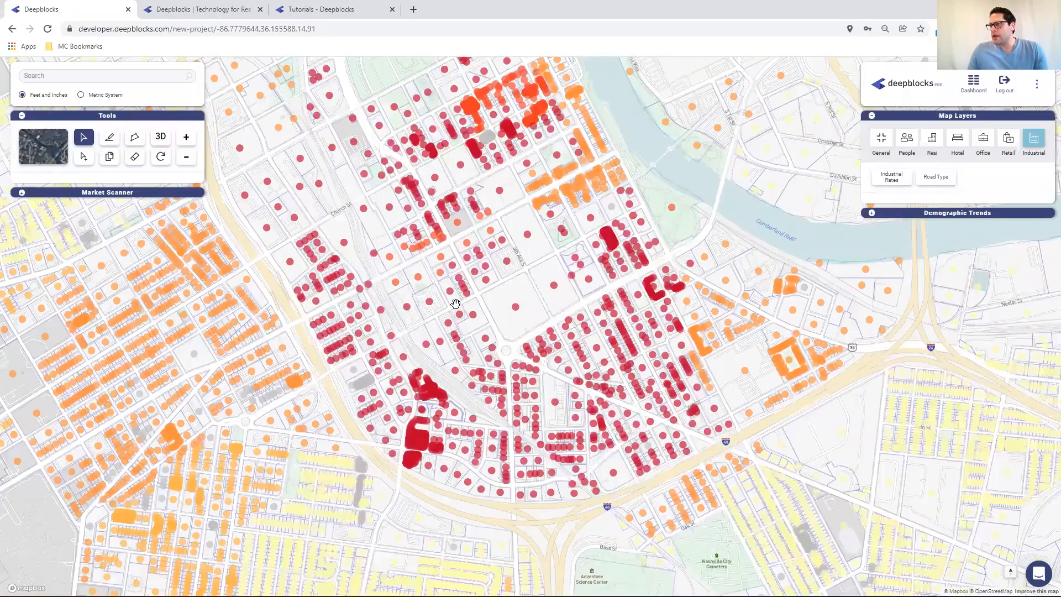
pyautogui.click(388, 323)
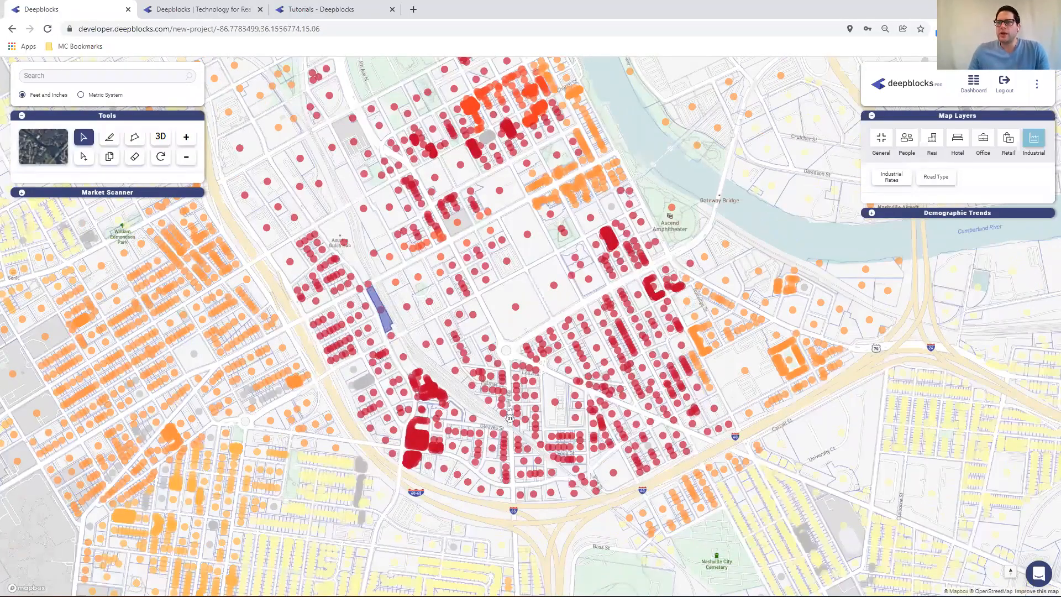
pyautogui.click(22, 193)
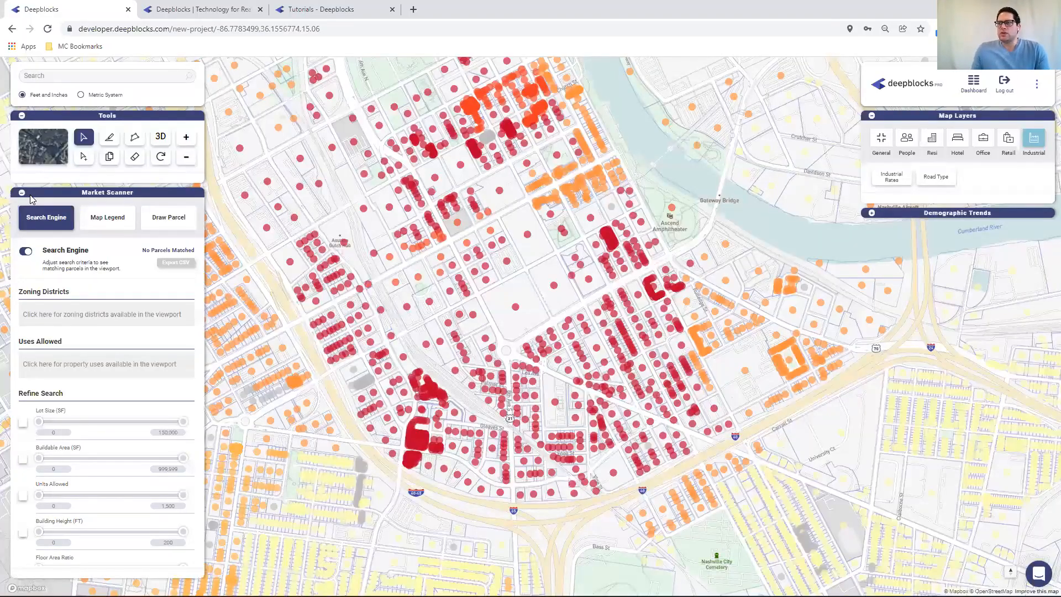
# Turn on the Lot Size refine filter, review its minimum and maximum fields, and turn it off again
pyautogui.click(23, 423)
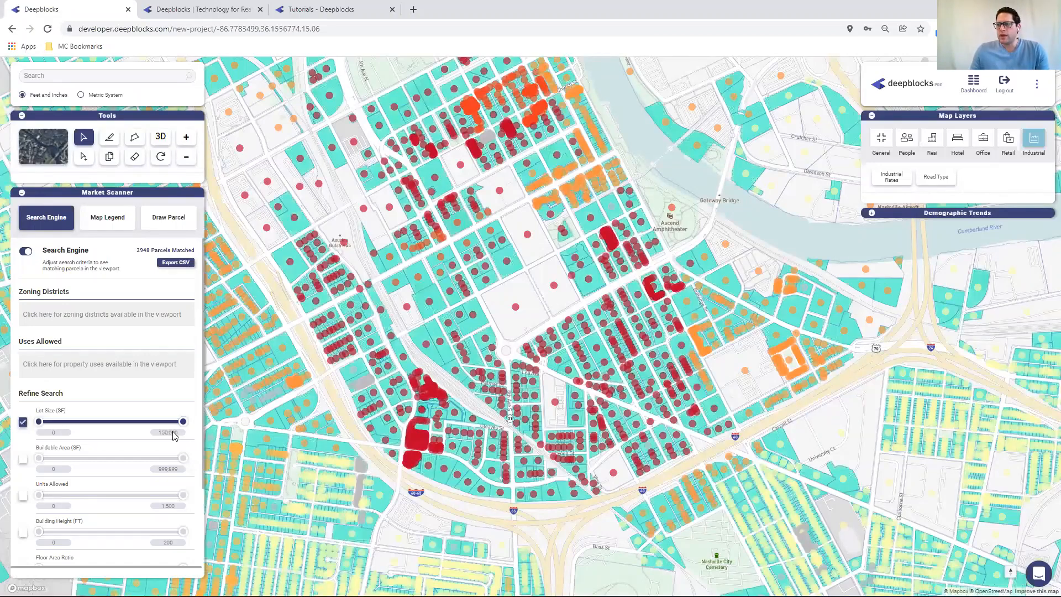
pyautogui.doubleClick(176, 434)
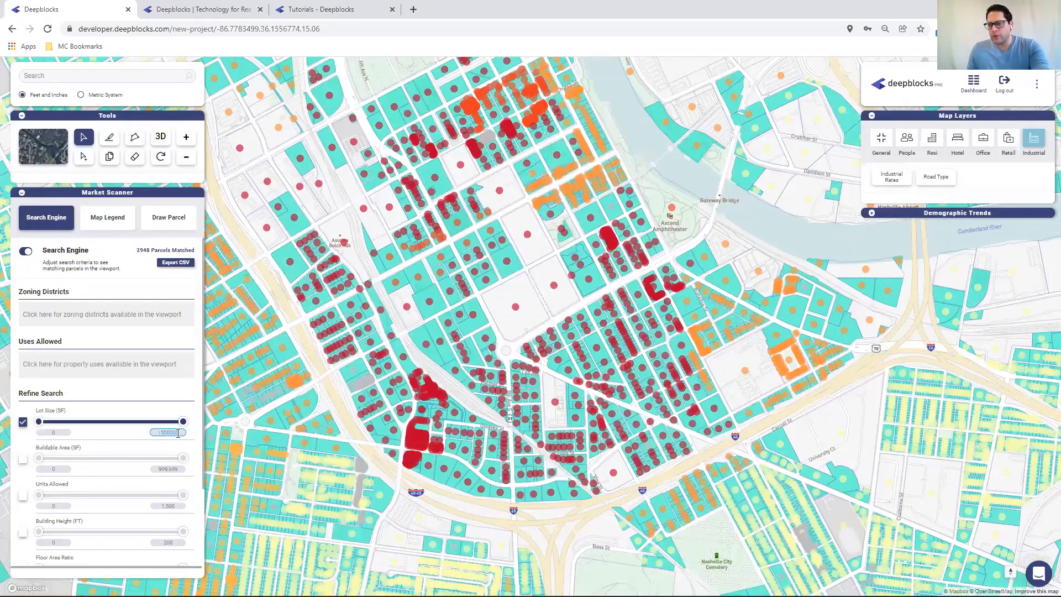
pyautogui.click(53, 433)
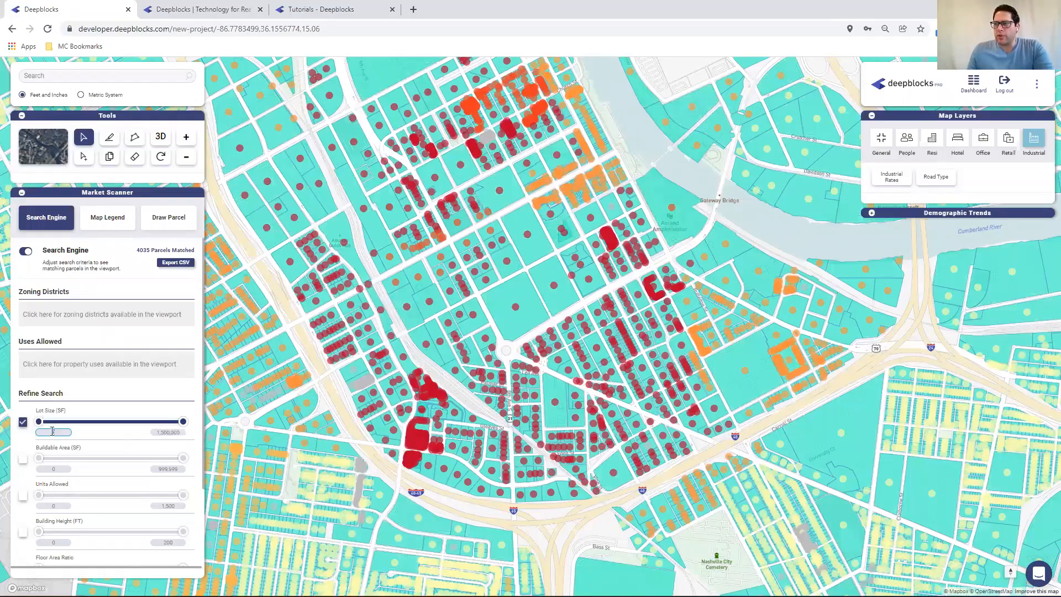
pyautogui.moveTo(446, 265); pyautogui.dragTo(550, 241)
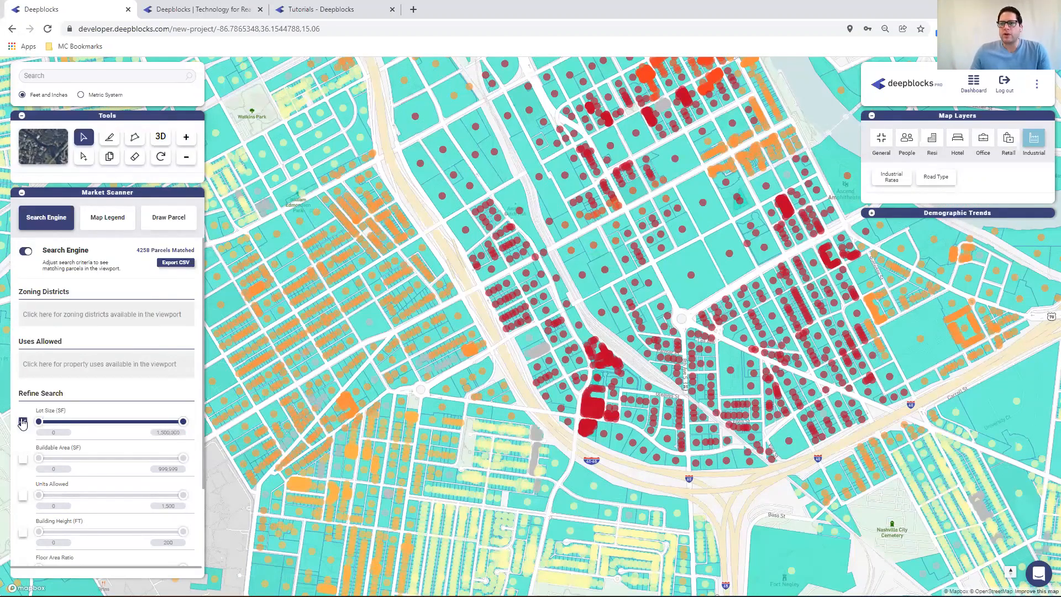
pyautogui.click(23, 422)
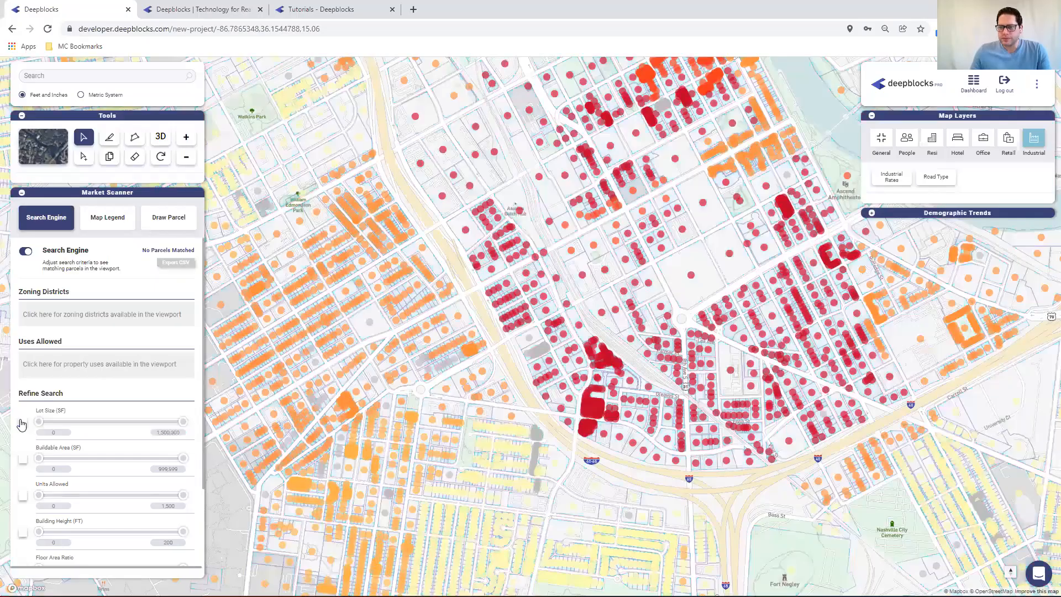
# Restrict the allowed uses to Multi-Family by searching "mul" in the Uses Allowed field
pyautogui.click(61, 363)
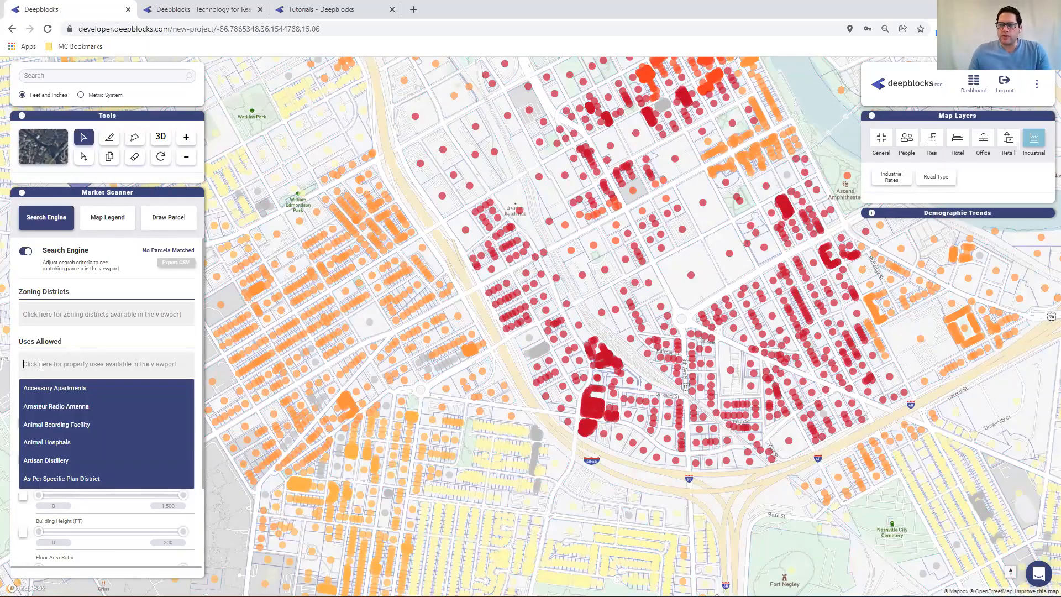
pyautogui.write('mul')
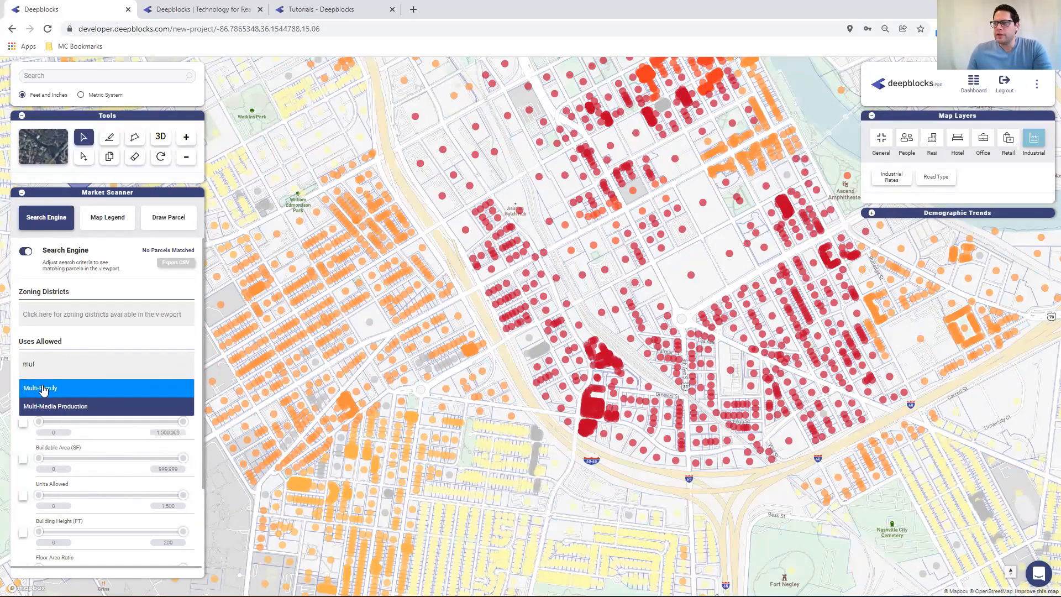
pyautogui.click(44, 389)
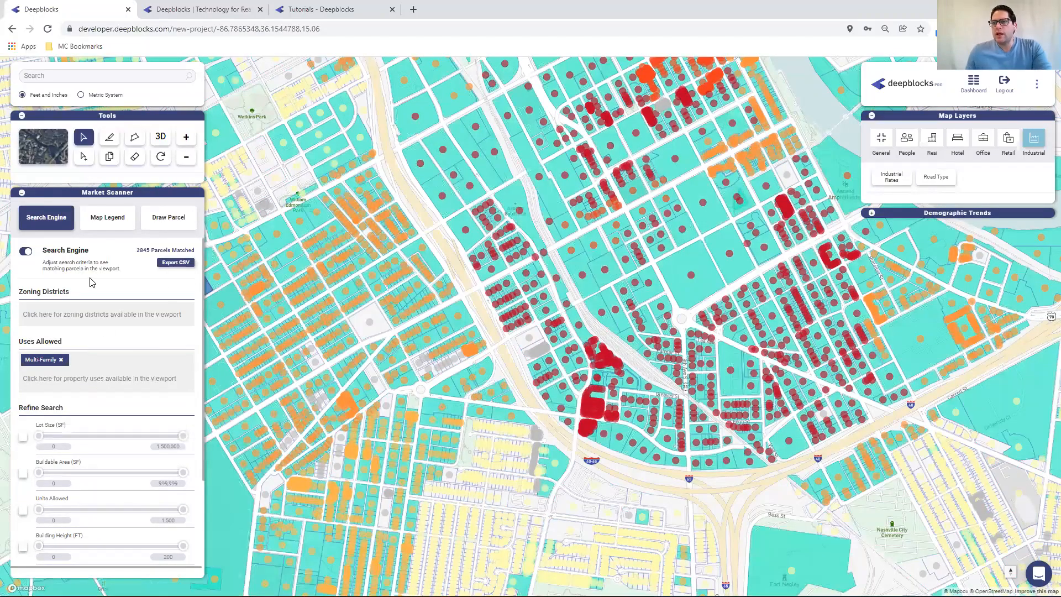
# Enable the Units Allowed filter and set its range from 75 to 150 units
pyautogui.scroll(-1, 126, 408)
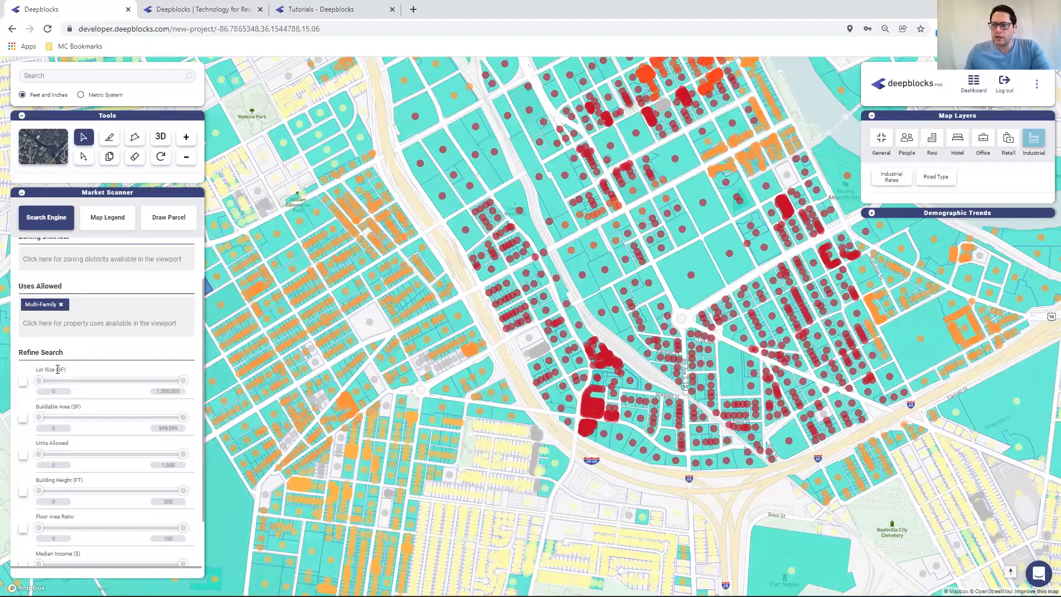
pyautogui.click(23, 455)
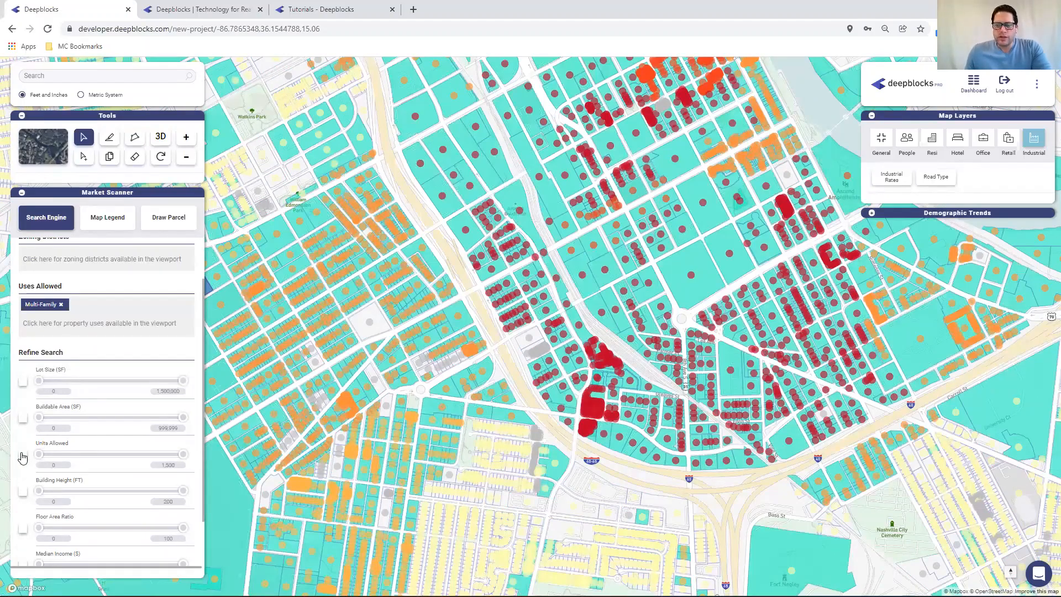
pyautogui.click(58, 464)
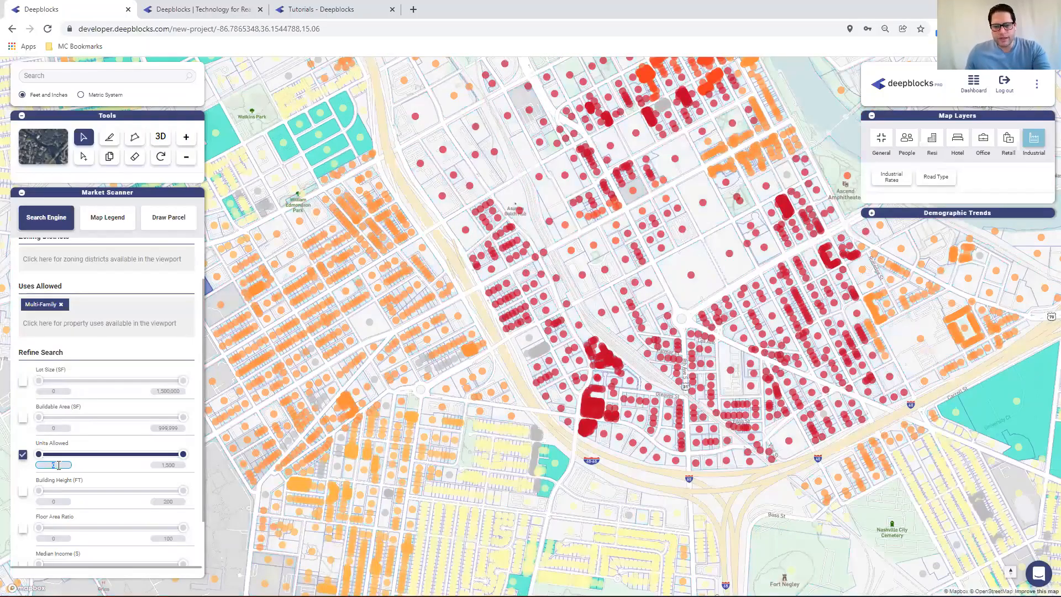
pyautogui.write('75')
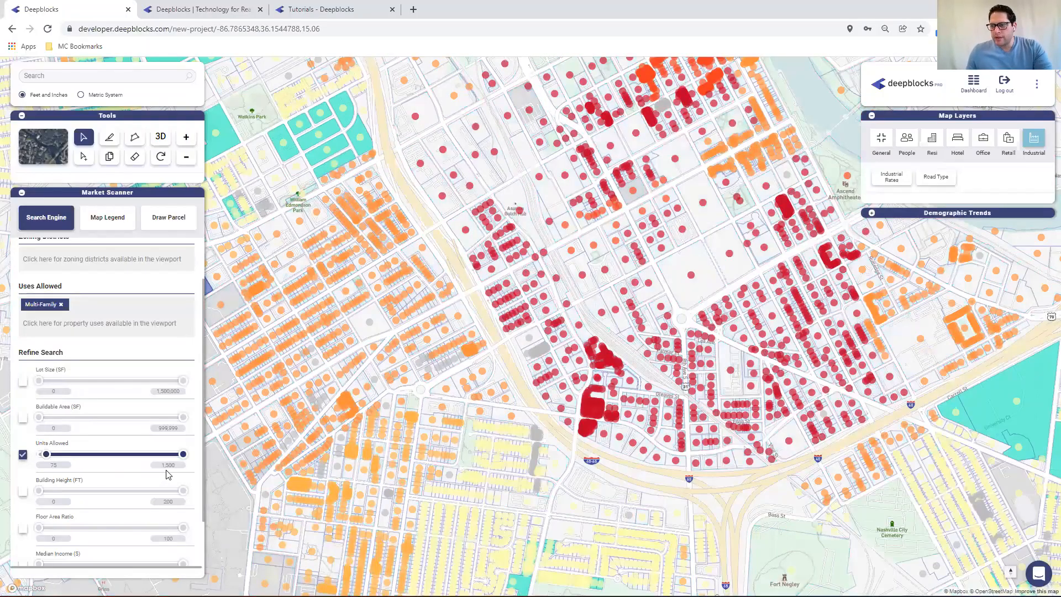
pyautogui.click(169, 465)
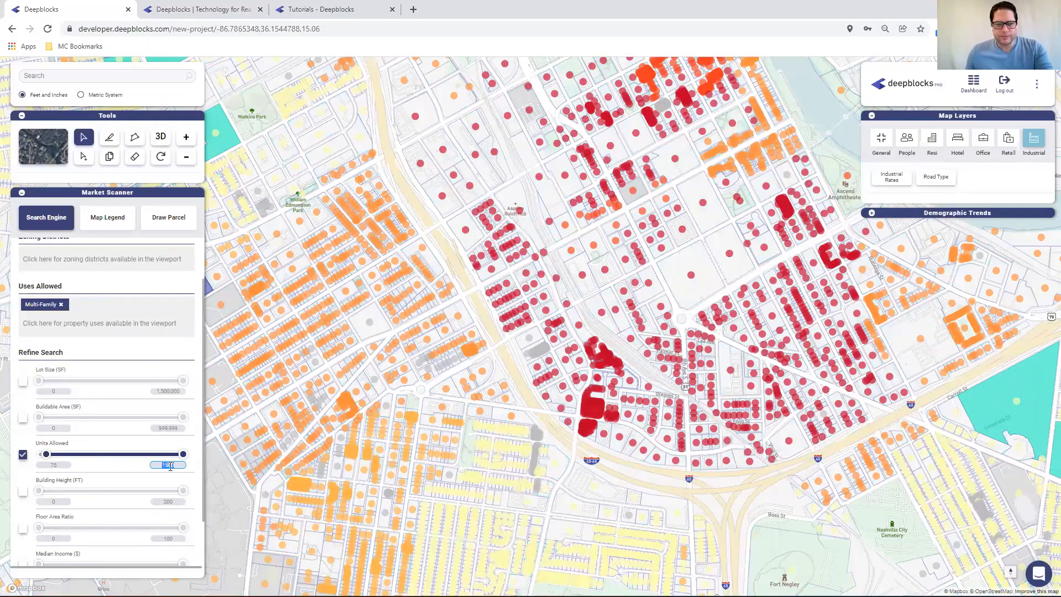
pyautogui.write('150')
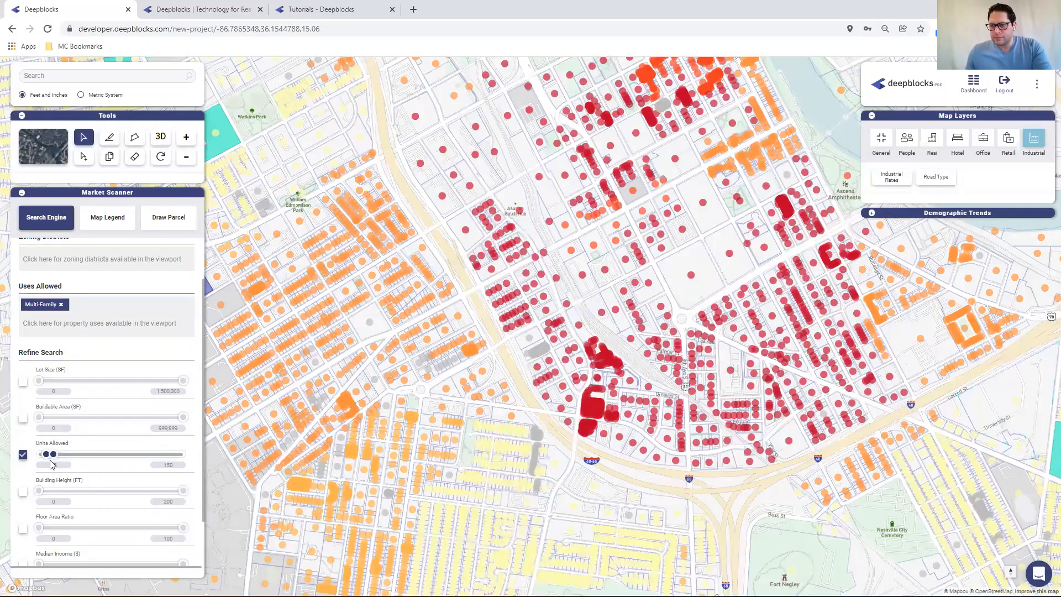
pyautogui.click(53, 465)
# Pan around the map to locate the parcels matching the filters
pyautogui.scroll(1, 105, 386)
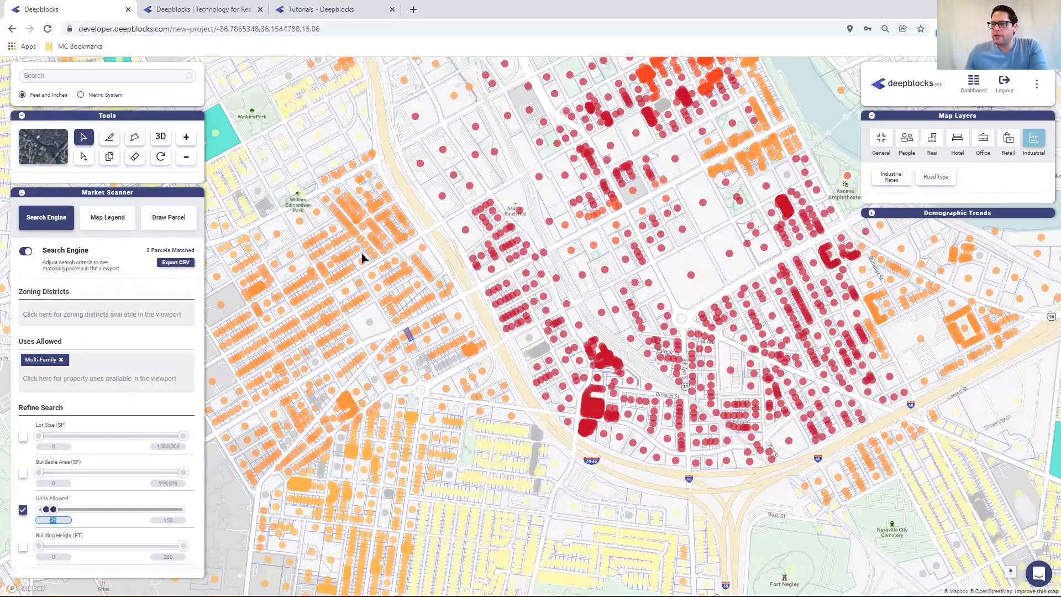
pyautogui.moveTo(320, 239); pyautogui.dragTo(392, 274)
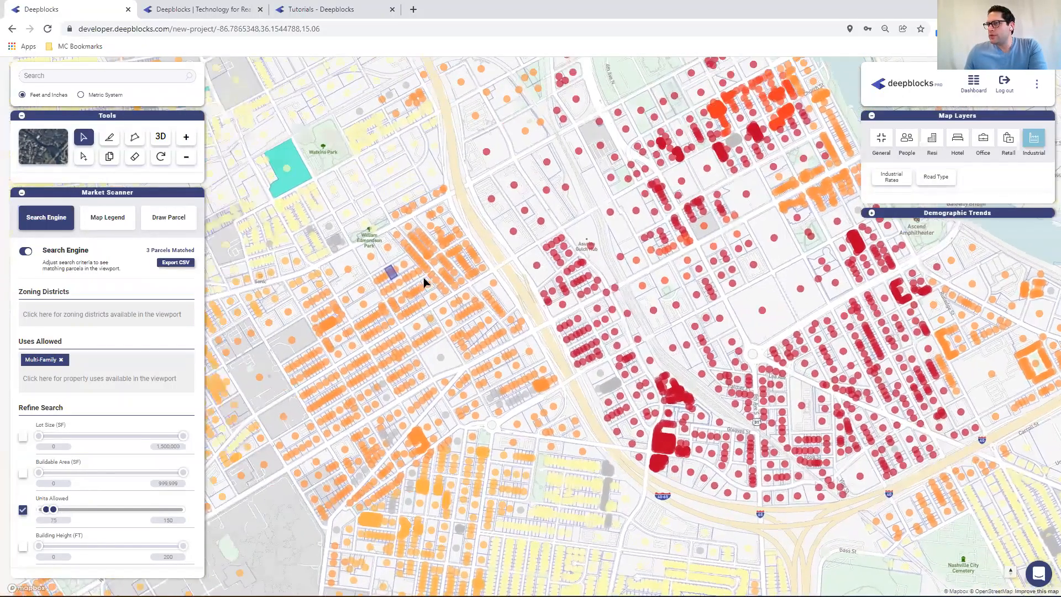
pyautogui.moveTo(463, 293); pyautogui.dragTo(355, 305)
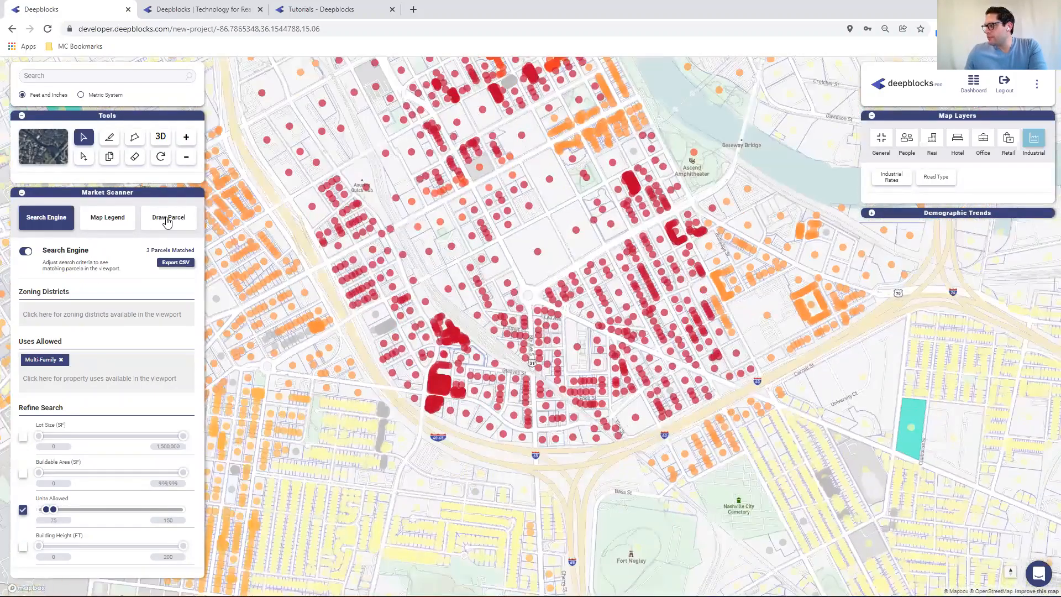
pyautogui.moveTo(222, 244); pyautogui.dragTo(331, 258)
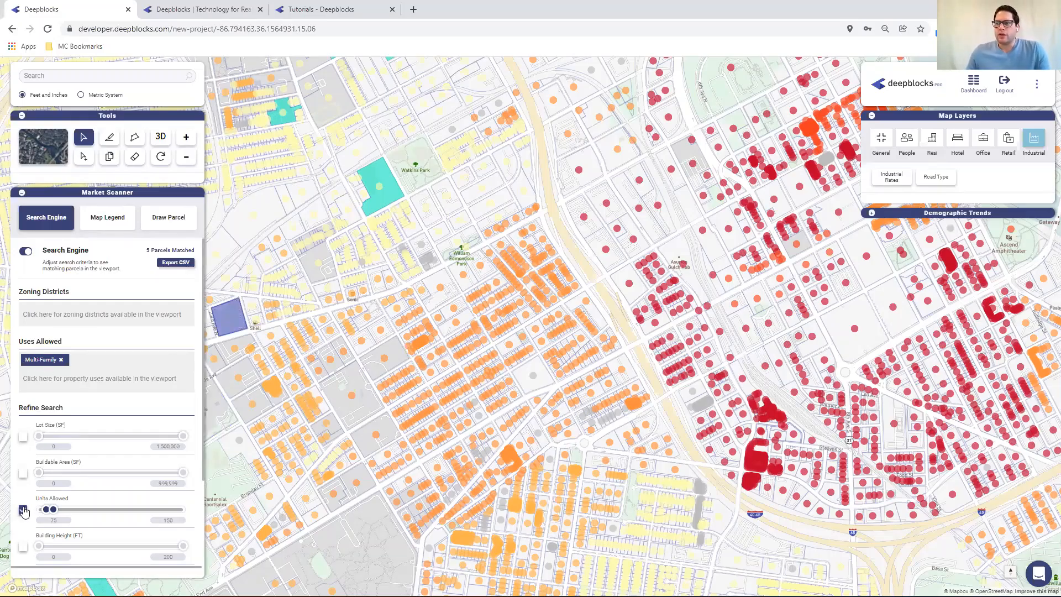
# Clear the Units Allowed filter and remove the Multi-Family use from the allowed uses
pyautogui.click(23, 509)
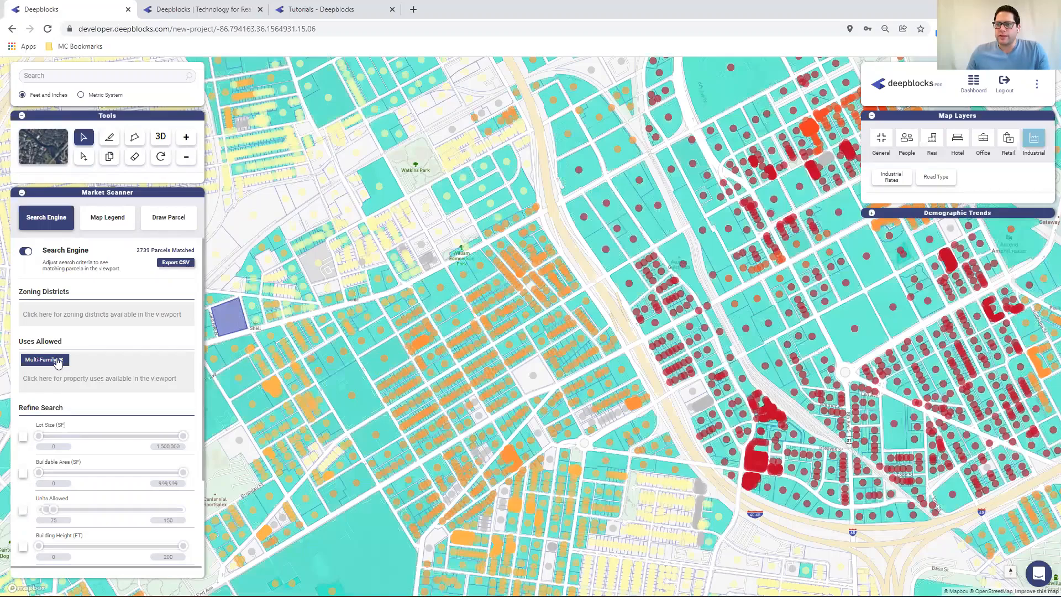
pyautogui.click(61, 360)
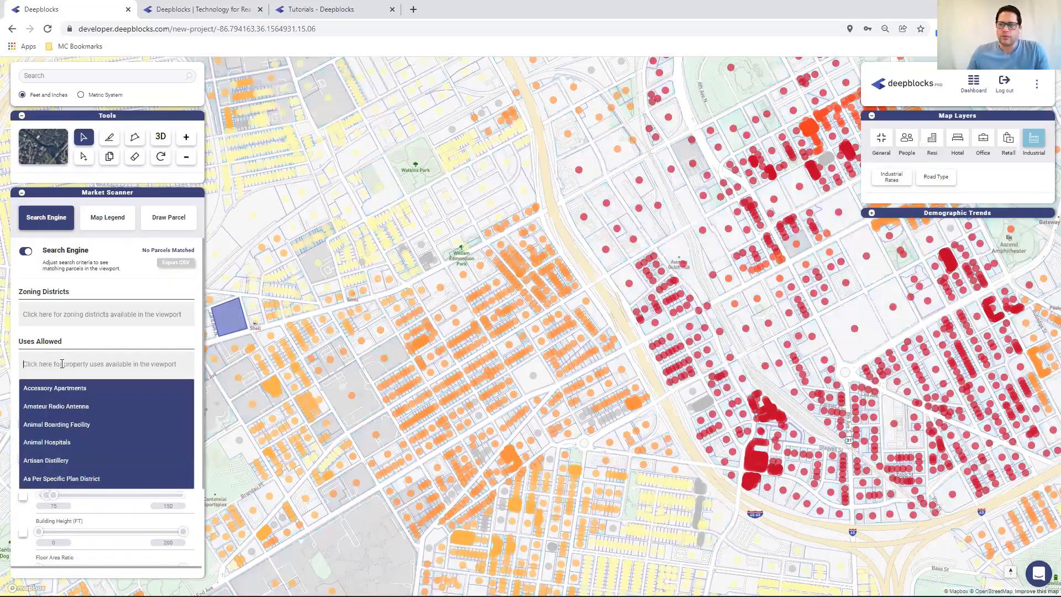
# Restrict the allowed uses to Industrial by searching "ind" in the Uses Allowed field
pyautogui.write('ind')
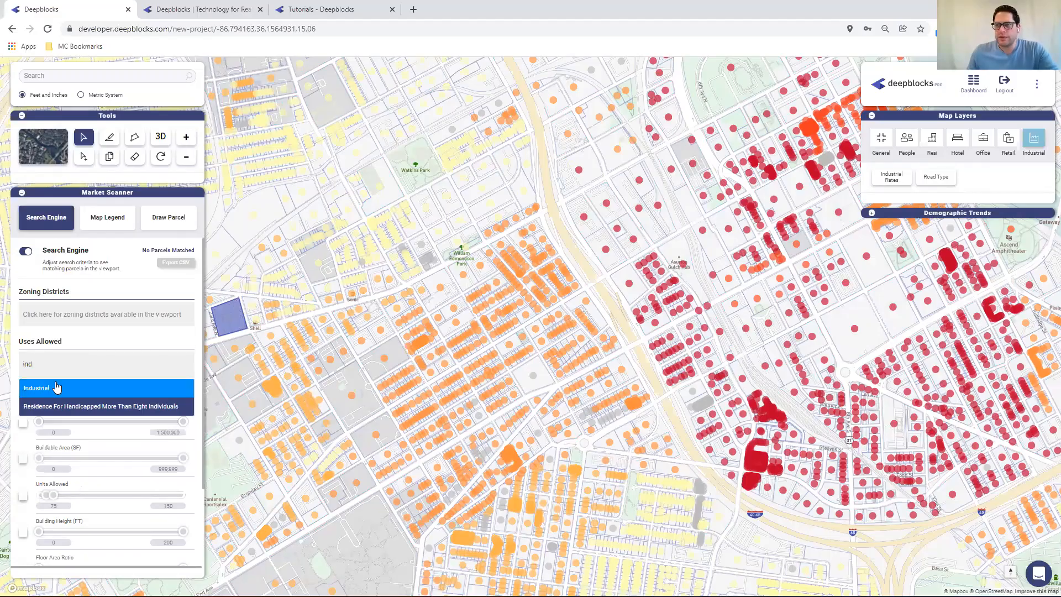
pyautogui.click(57, 388)
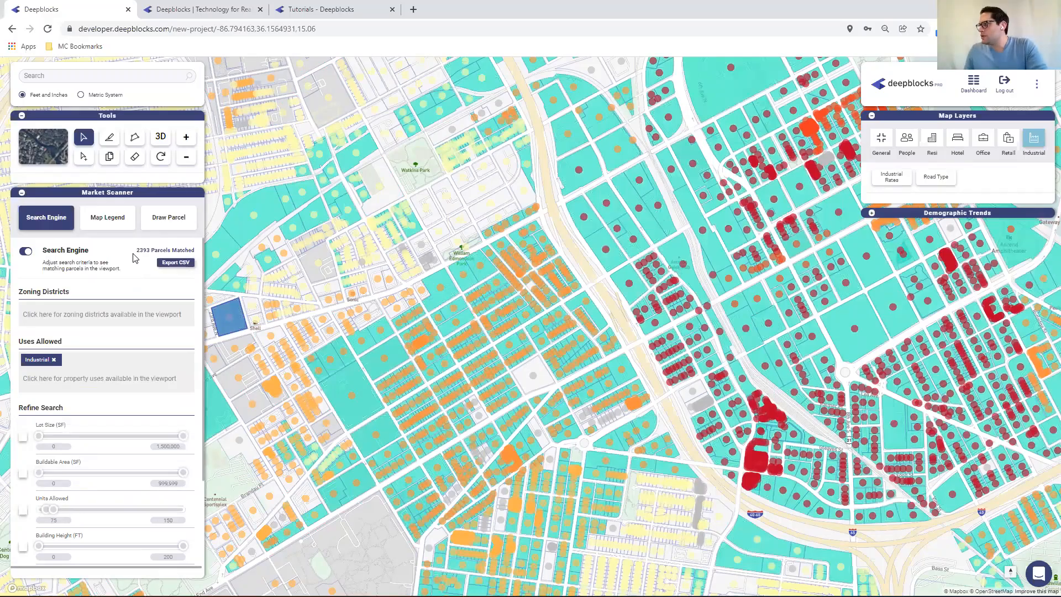
# Enable the Buildable Area filter and set its range from 100,000 to 300,000 SF
pyautogui.moveTo(474, 272); pyautogui.dragTo(411, 263)
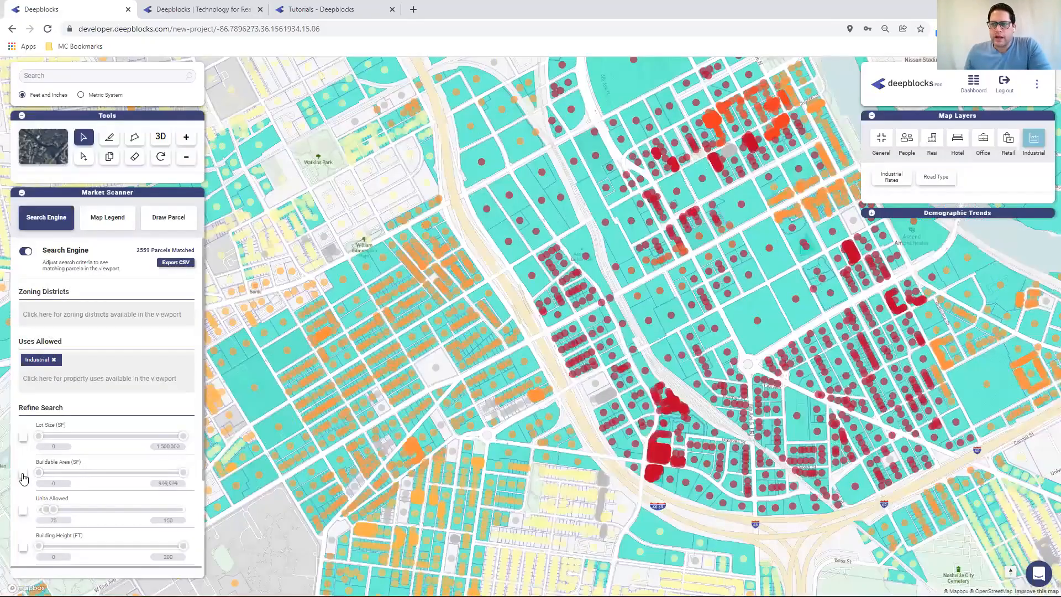
pyautogui.click(22, 473)
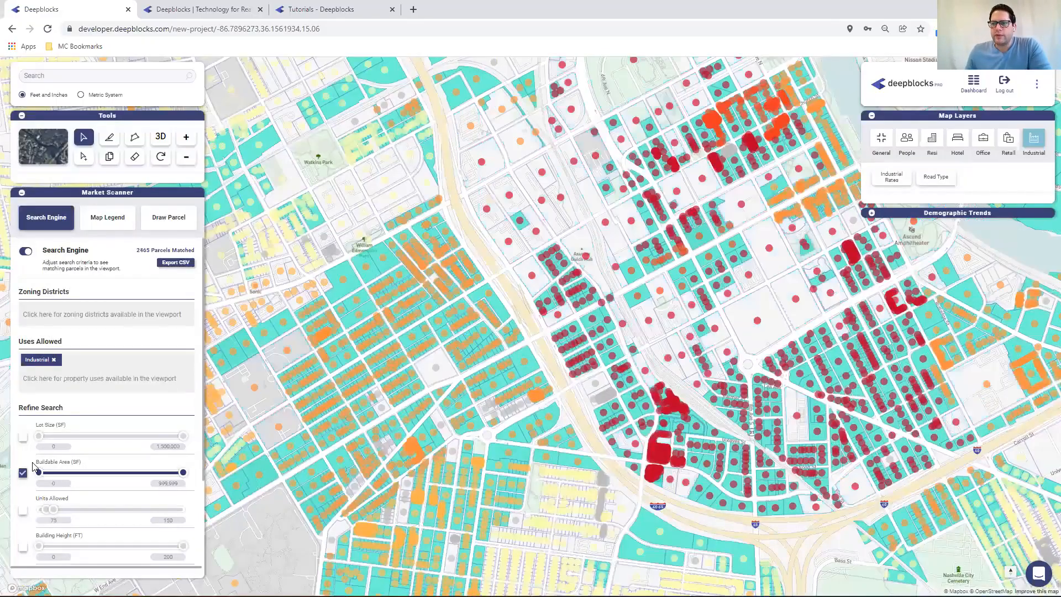
pyautogui.click(55, 483)
pyautogui.write('10000')
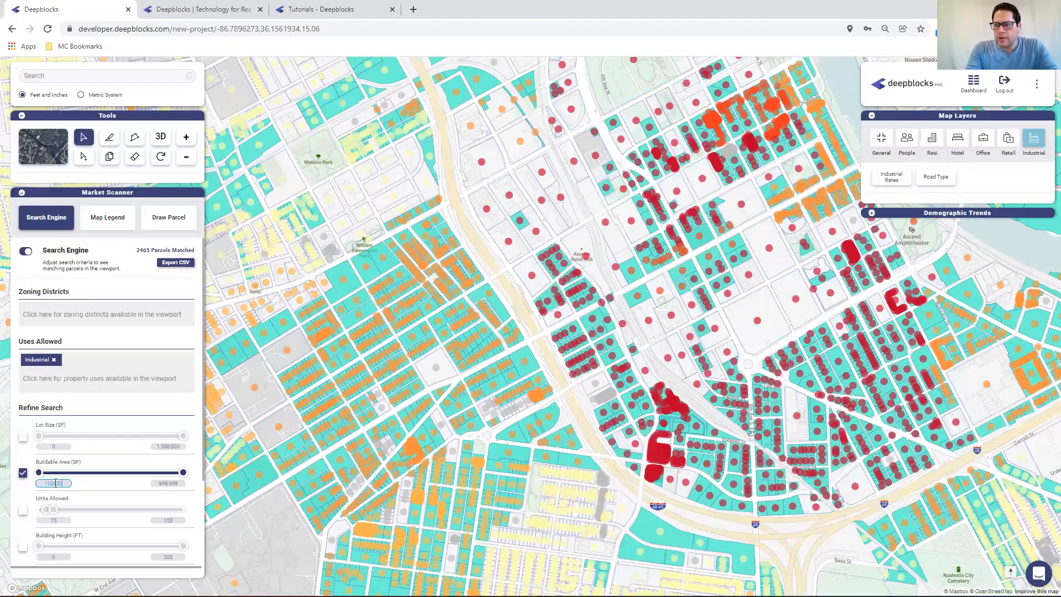
pyautogui.press('Tab')
pyautogui.write('30')
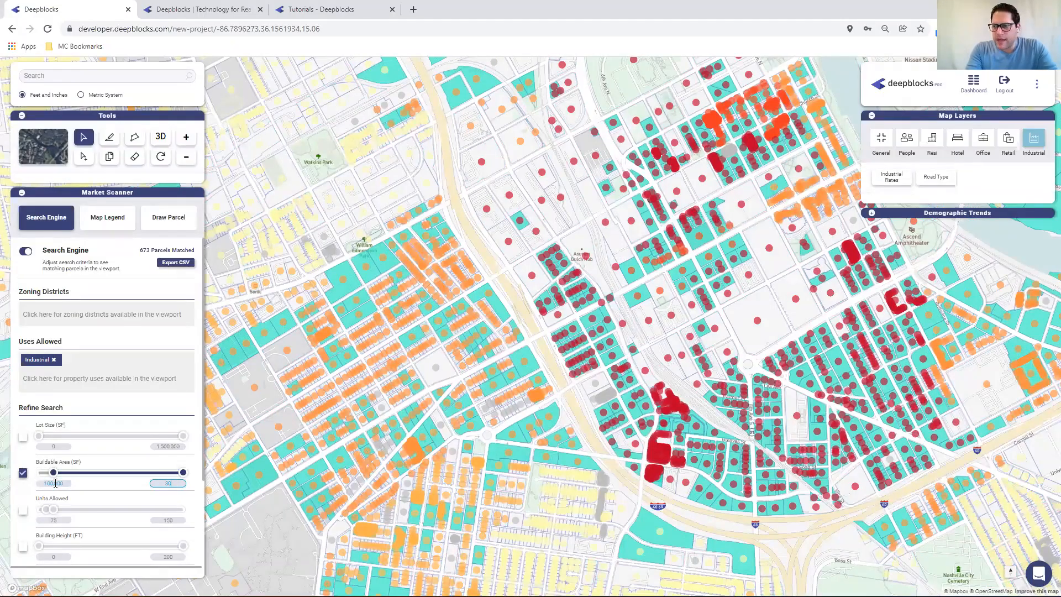
pyautogui.write('0000')
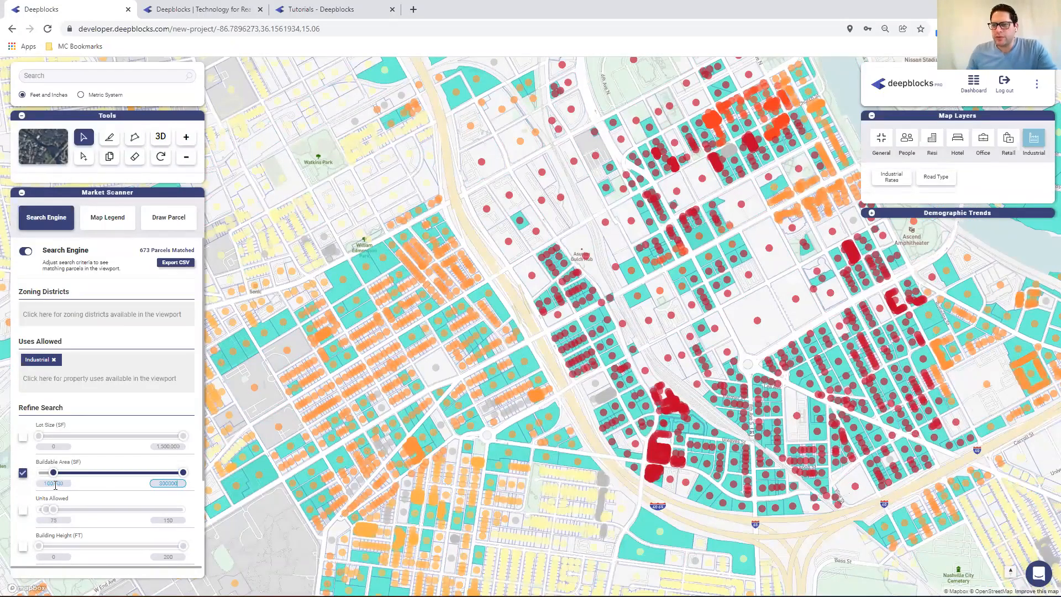
pyautogui.click(55, 484)
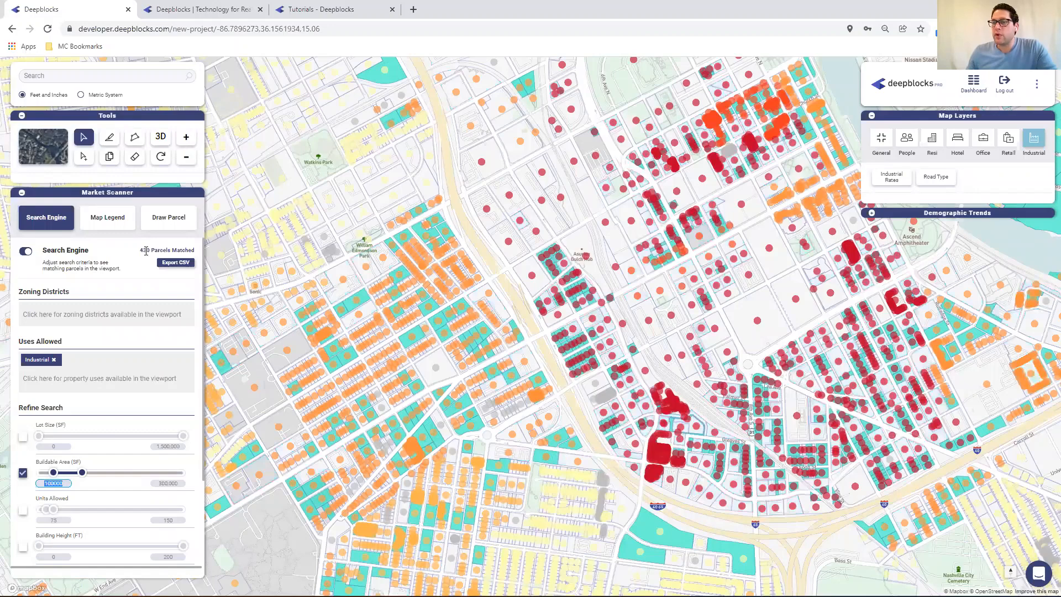
# Pan and zoom the map to inspect the parcels matching the industrial filters
pyautogui.scroll(-2, 119, 437)
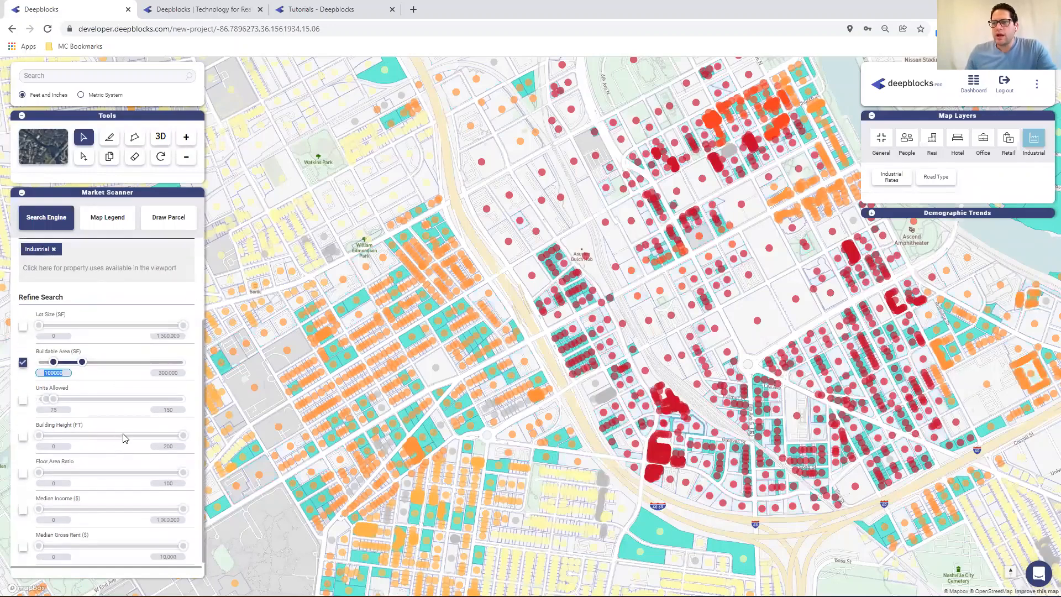
pyautogui.scroll(-1, 123, 438)
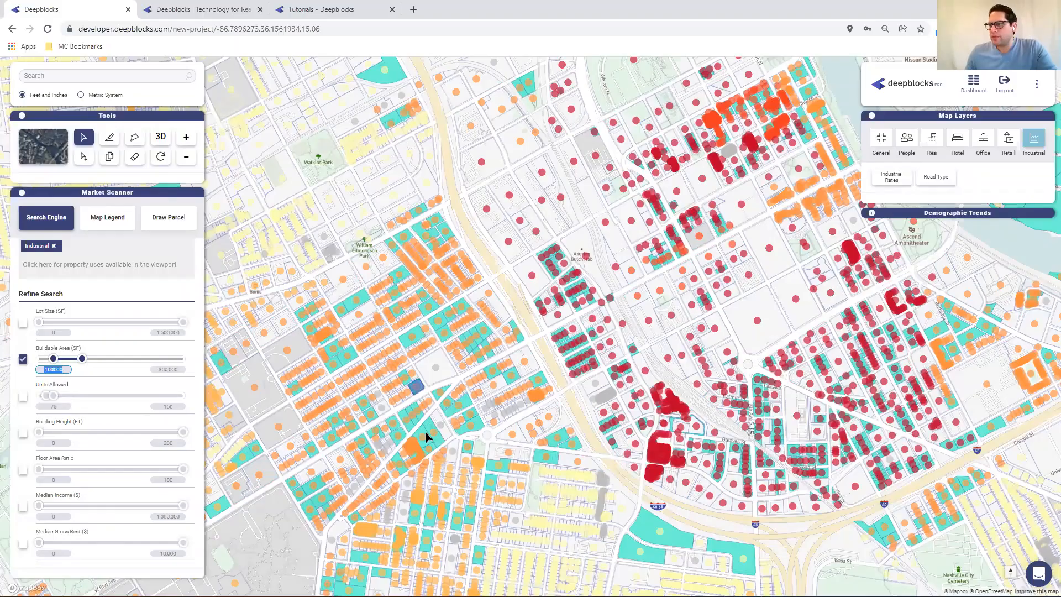
pyautogui.moveTo(544, 381); pyautogui.dragTo(366, 395)
pyautogui.scroll(2, 522, 384)
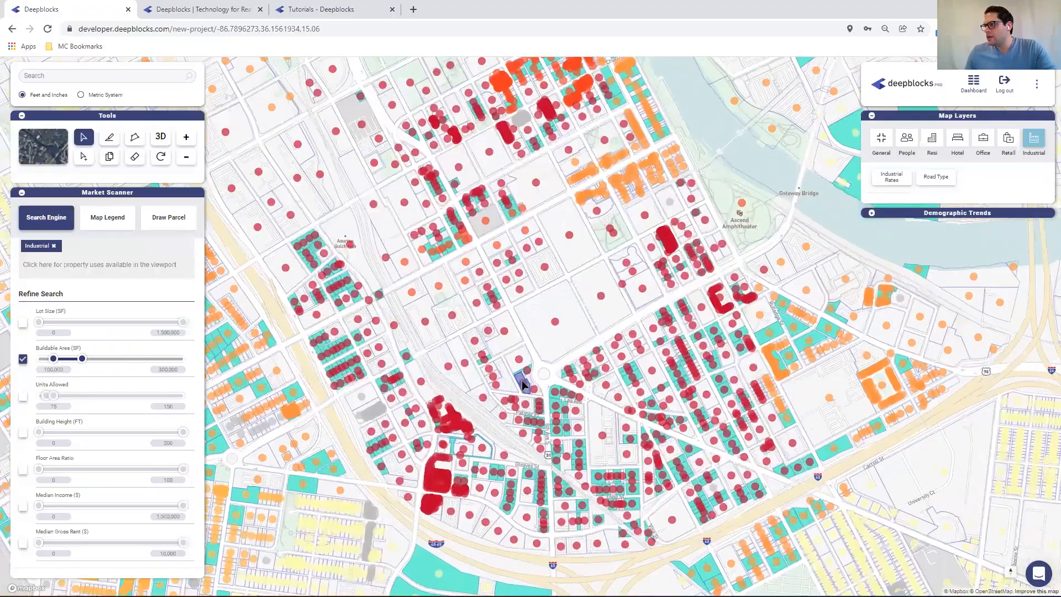
pyautogui.scroll(2, 522, 384)
pyautogui.moveTo(422, 374); pyautogui.dragTo(518, 296)
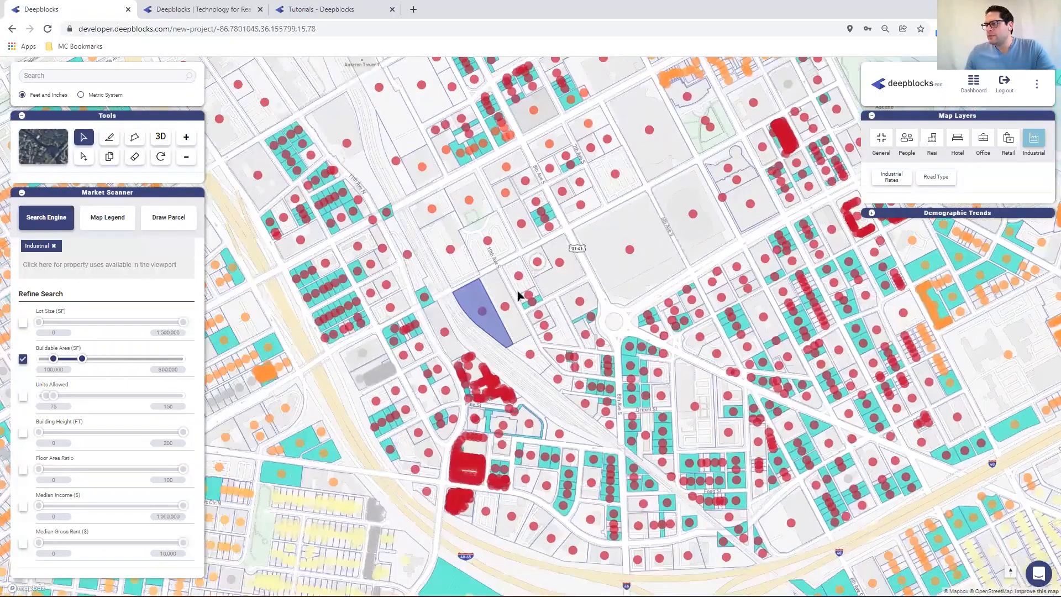
pyautogui.moveTo(415, 299); pyautogui.dragTo(452, 263)
pyautogui.scroll(1, 401, 281)
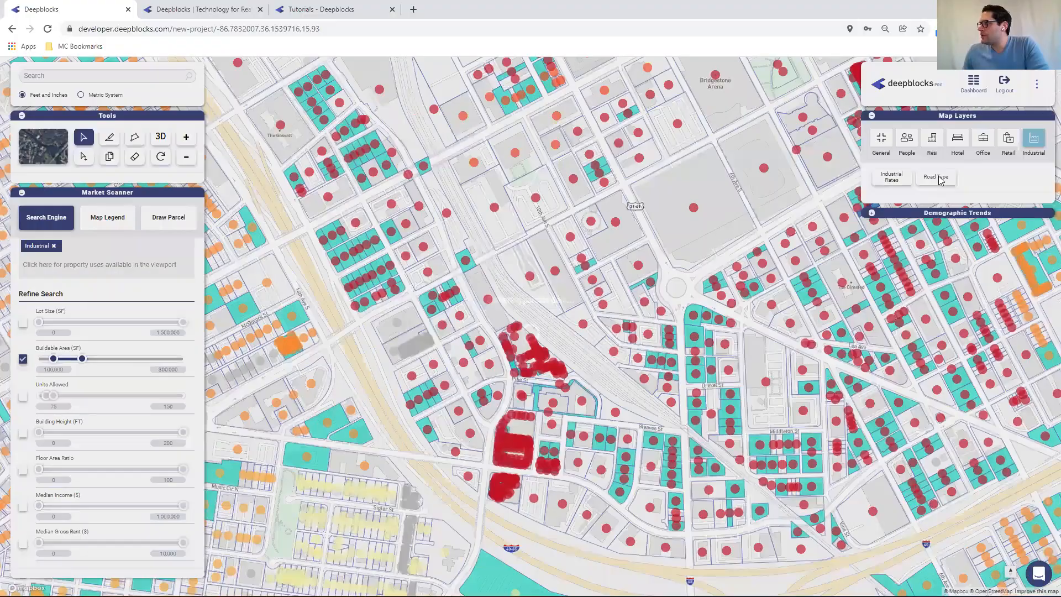
# Toggle the Road Type and Industrial Rates overlays on and off to compare them
pyautogui.click(940, 178)
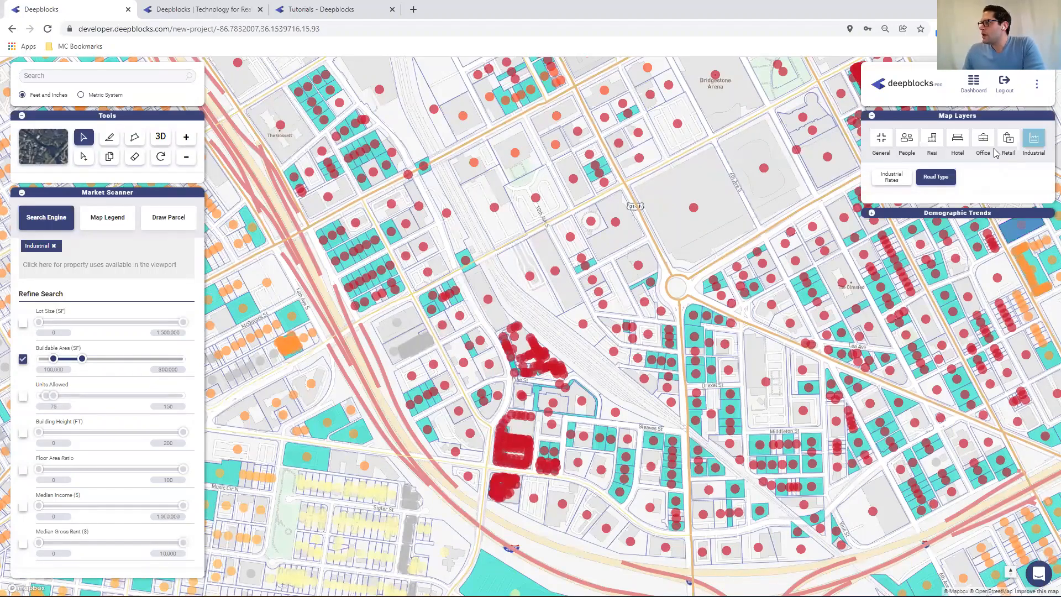
pyautogui.click(891, 177)
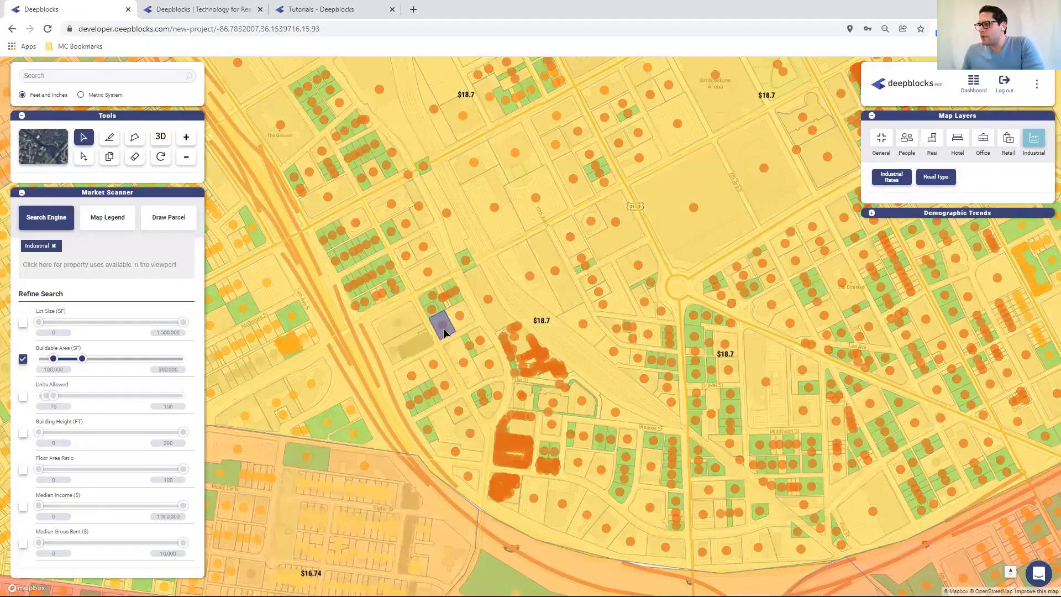
pyautogui.click(891, 180)
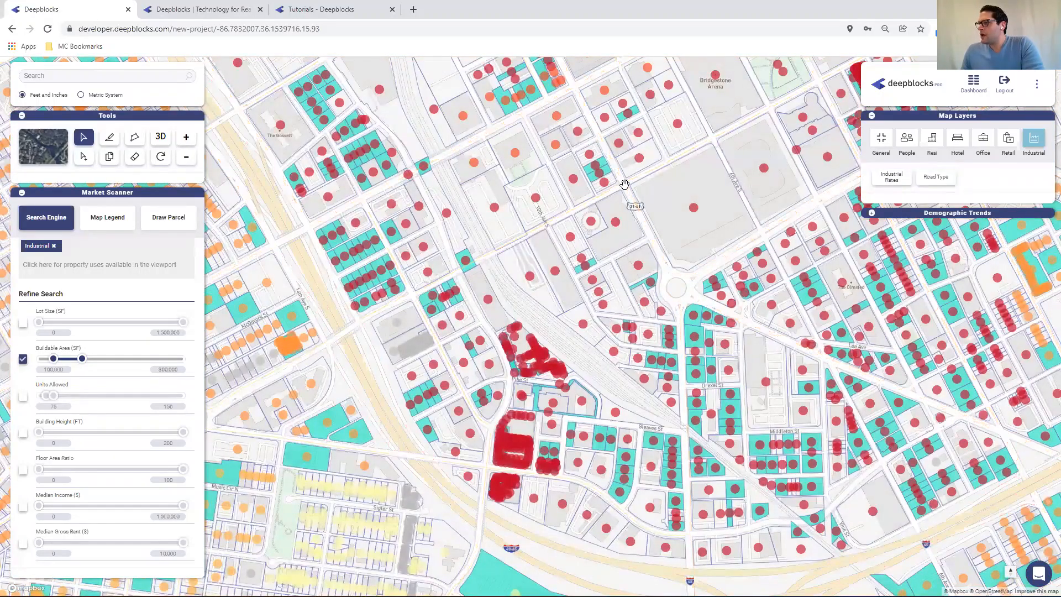
# Raise the Buildable Area filter's minimum to 250,000 SF
pyautogui.scroll(2, 147, 267)
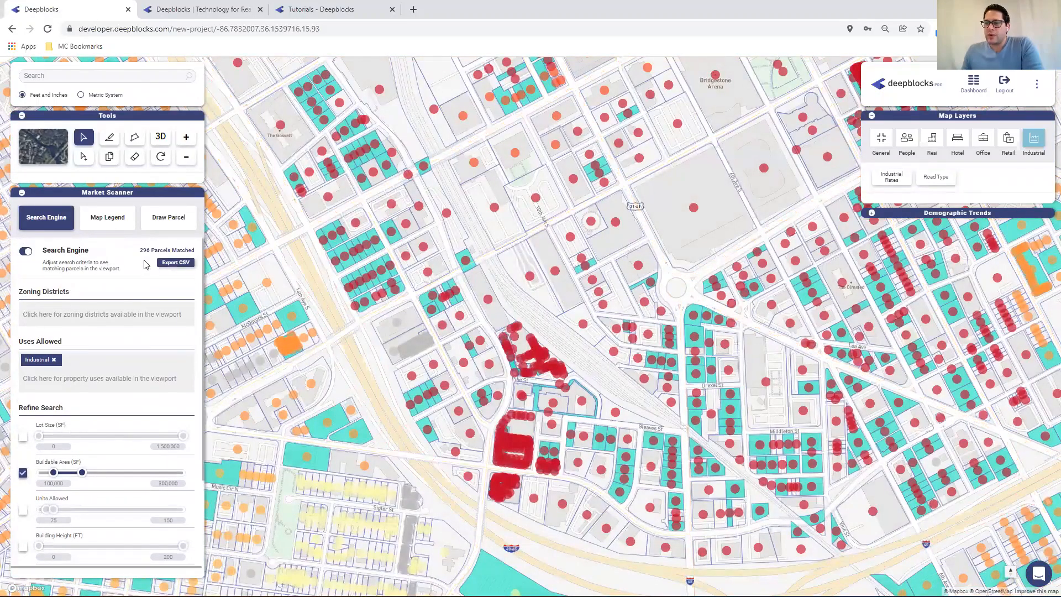
pyautogui.scroll(-2, 112, 280)
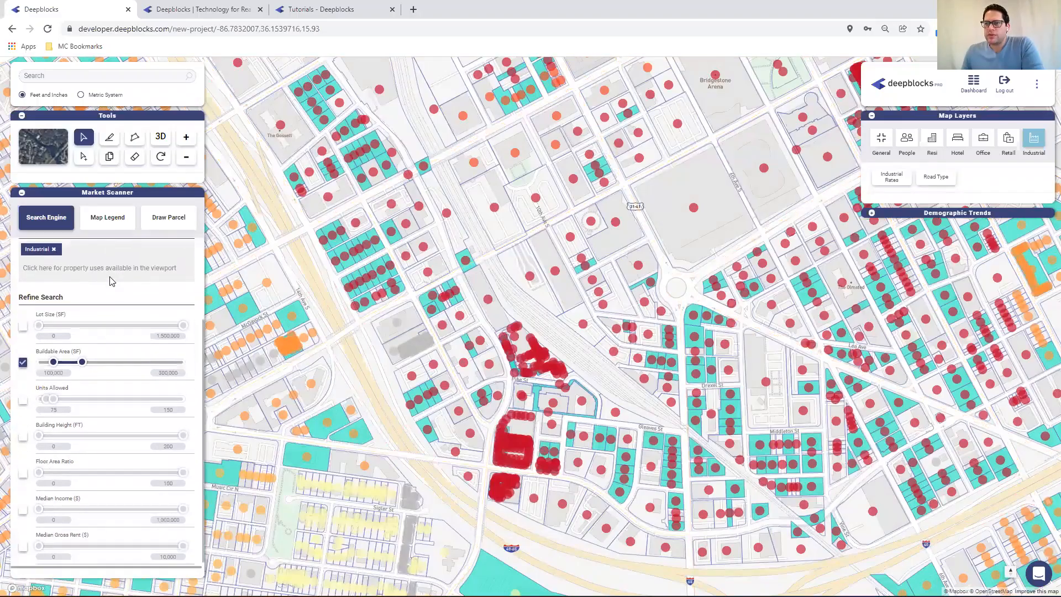
pyautogui.doubleClick(46, 373)
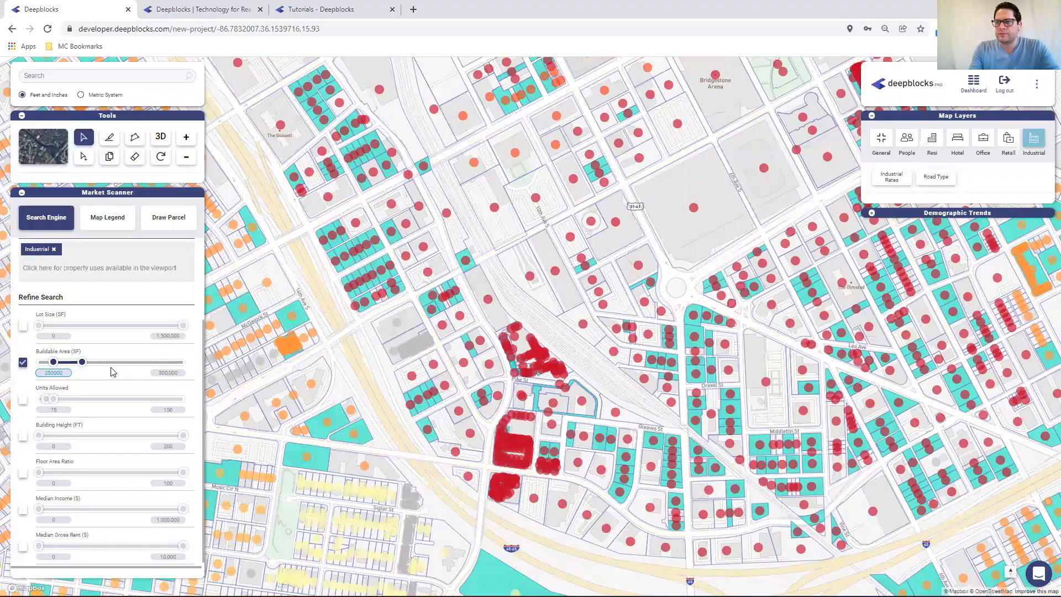
pyautogui.click(169, 373)
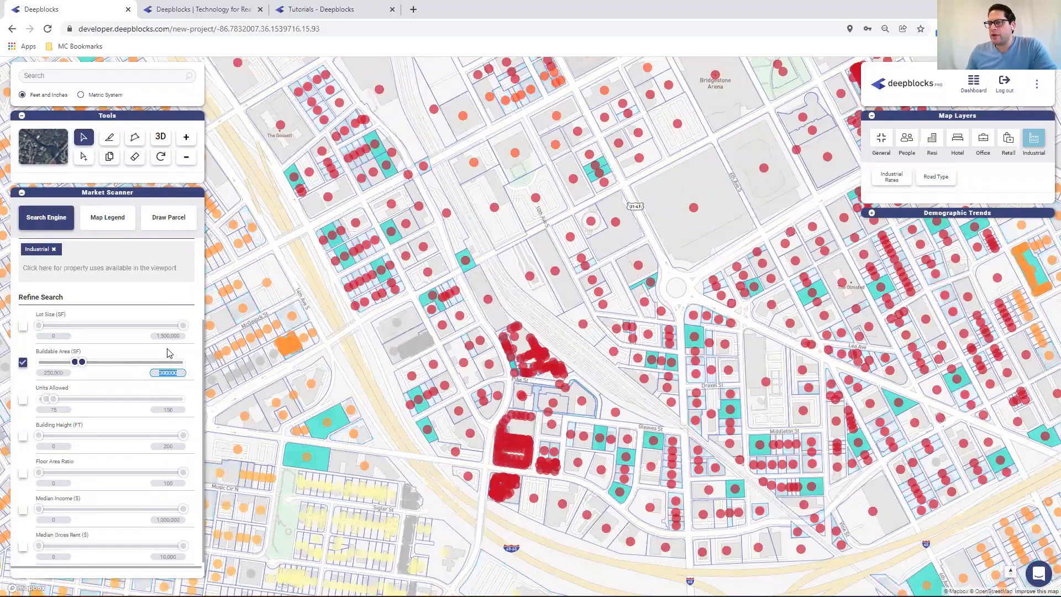
pyautogui.scroll(2, 169, 353)
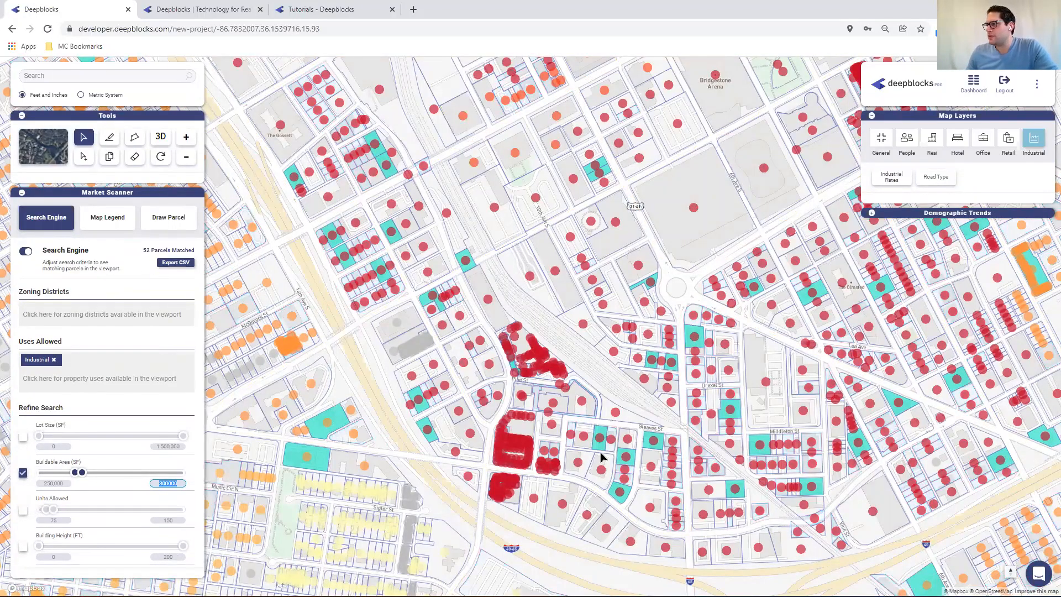
# Expand Demographic Trends, zoom in, and hide census tracts 163 and 162 in the Population chart
pyautogui.click(871, 214)
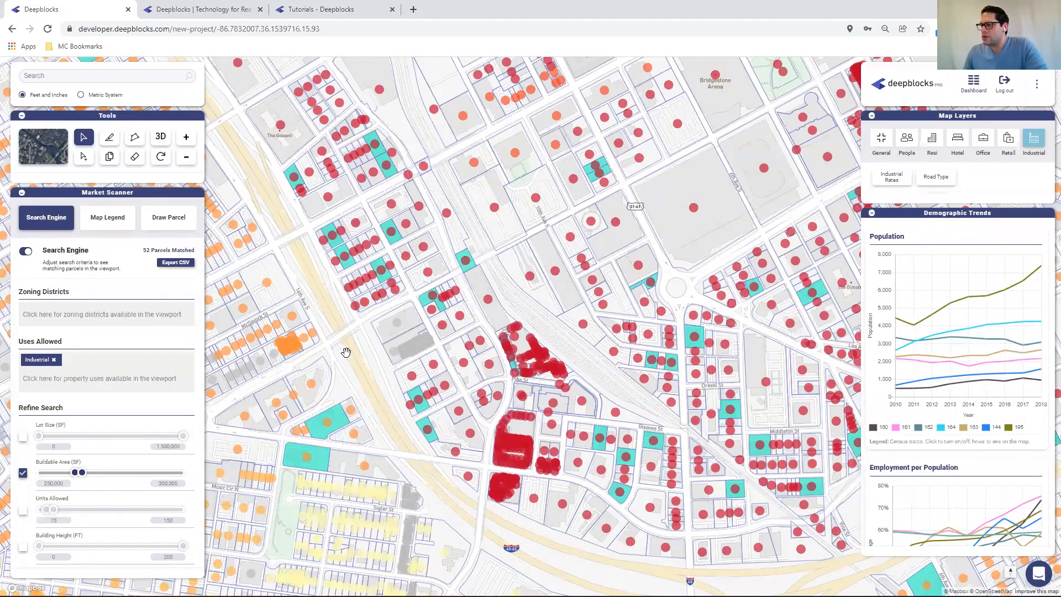
pyautogui.scroll(1, 345, 354)
pyautogui.scroll(2, 351, 347)
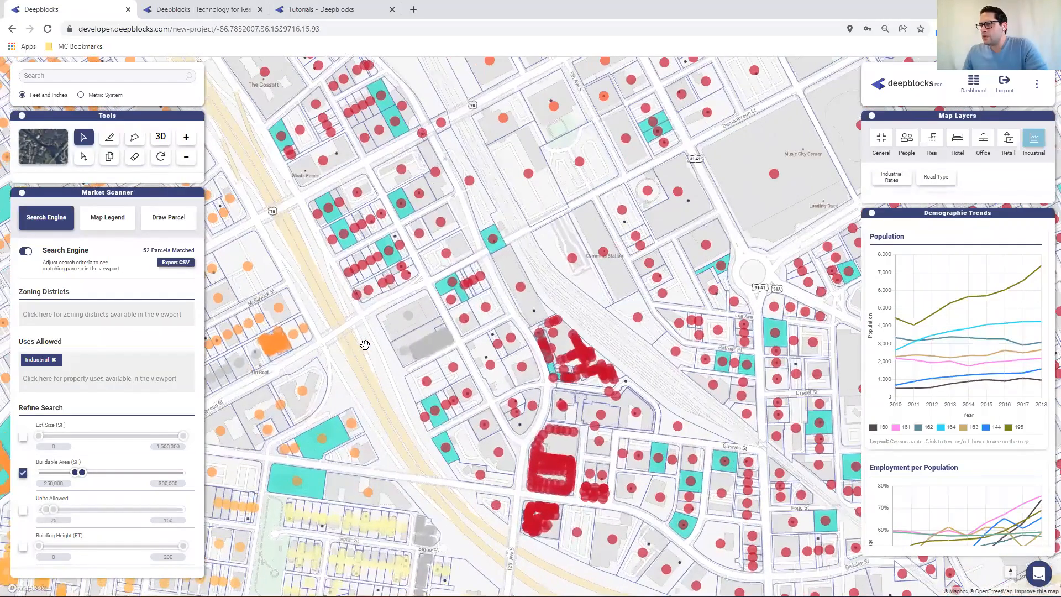
pyautogui.scroll(1, 386, 343)
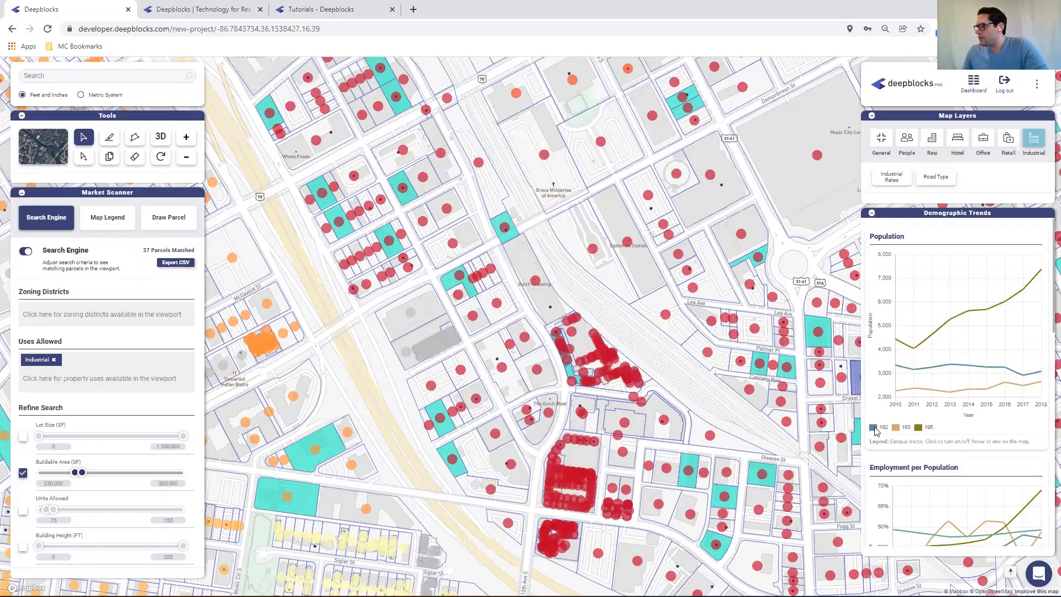
pyautogui.moveTo(875, 428)
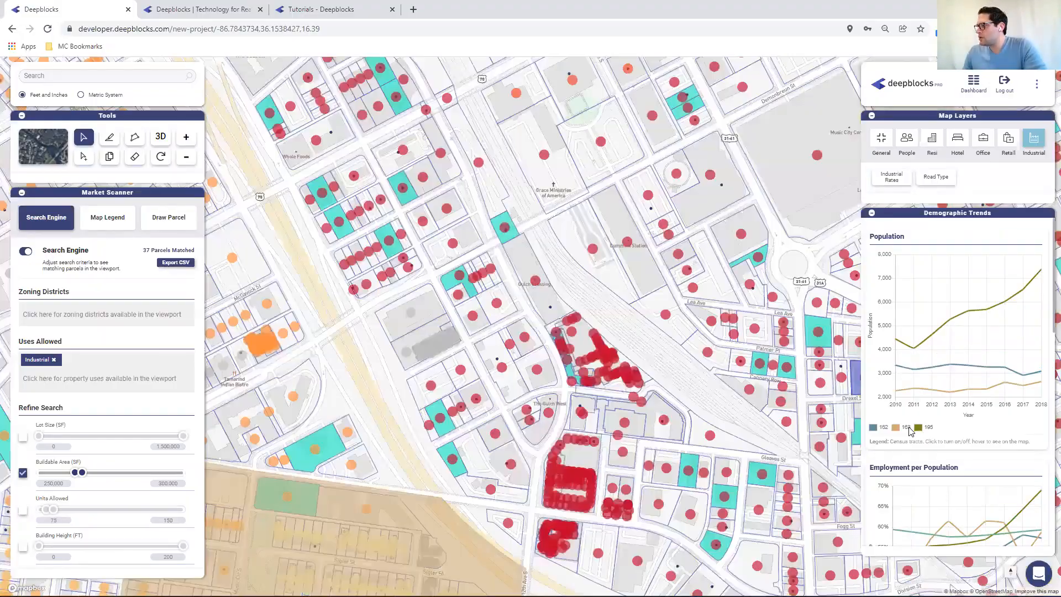
pyautogui.click(896, 429)
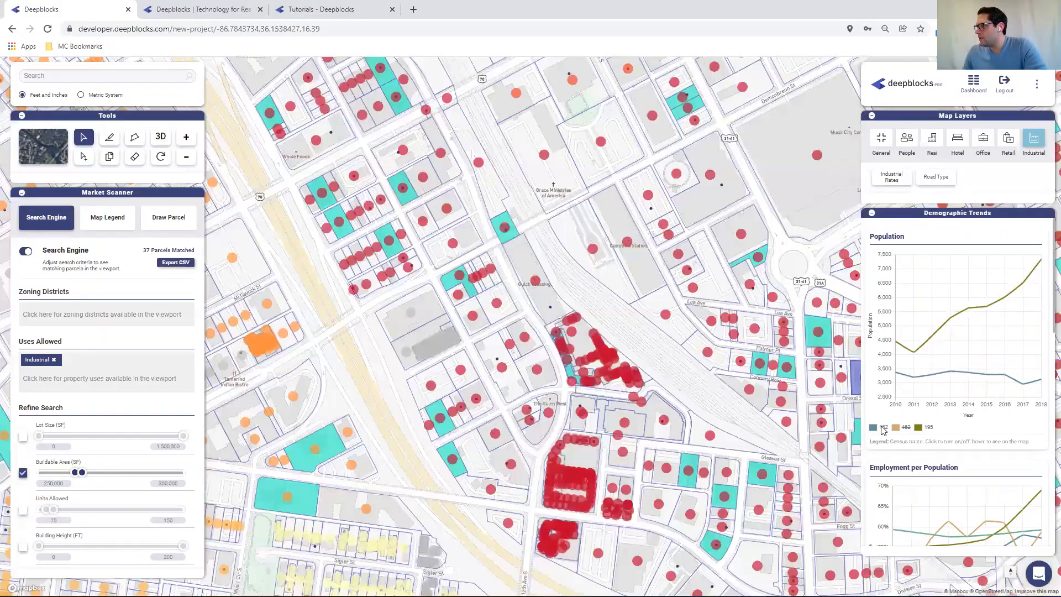
pyautogui.click(883, 430)
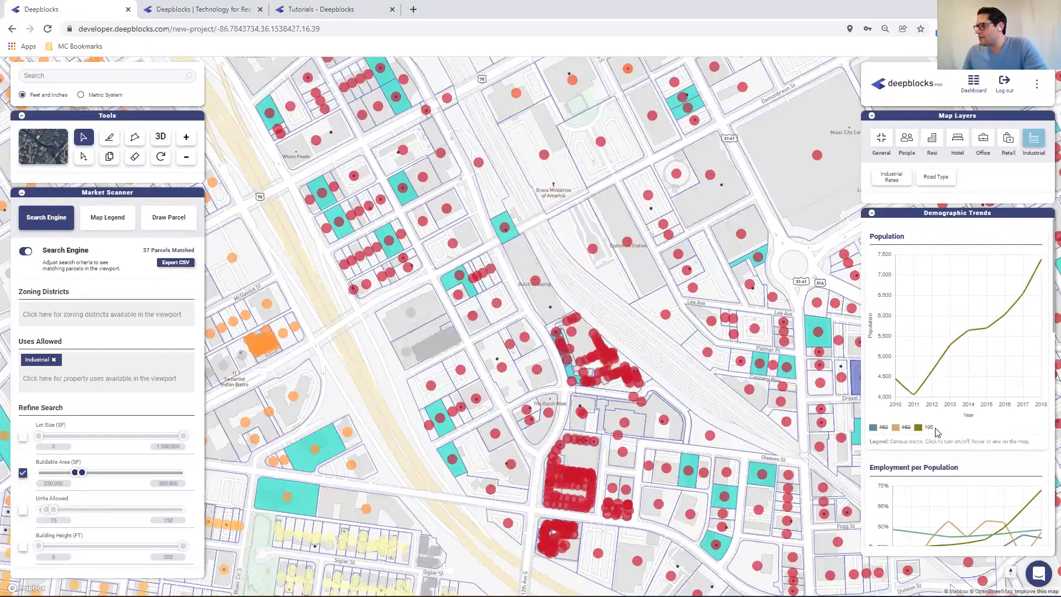
# Hide census tracts 162 and 163 in the Employment per Population chart
pyautogui.moveTo(930, 431)
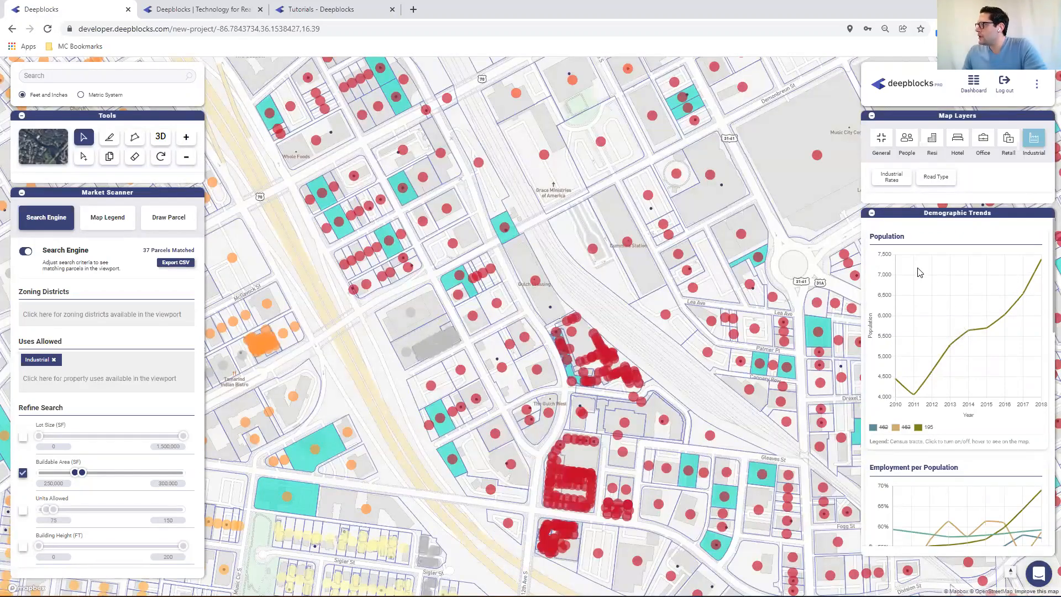
pyautogui.scroll(-3, 962, 293)
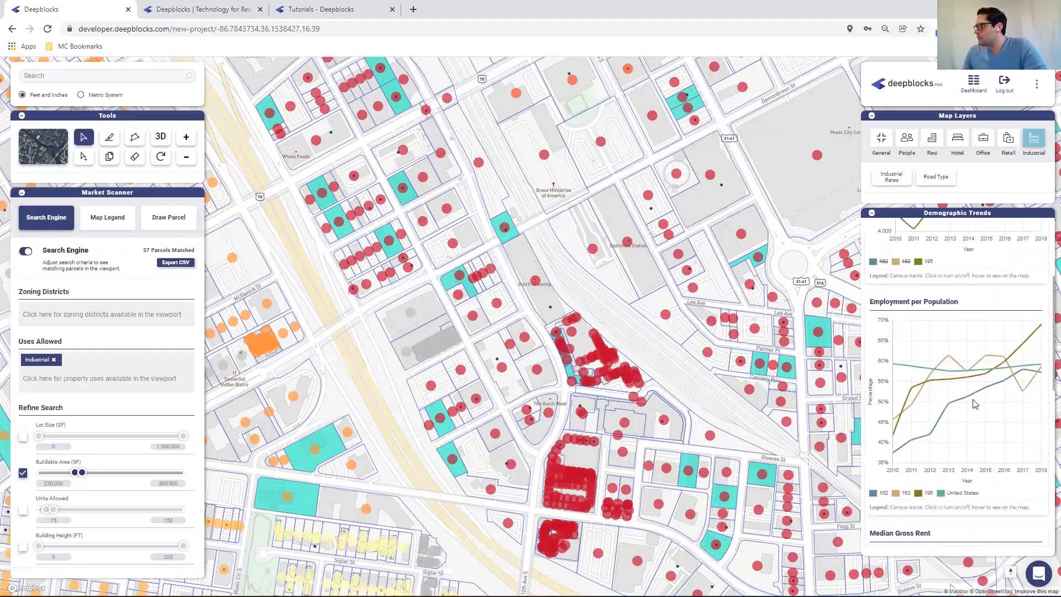
pyautogui.click(886, 496)
pyautogui.click(907, 494)
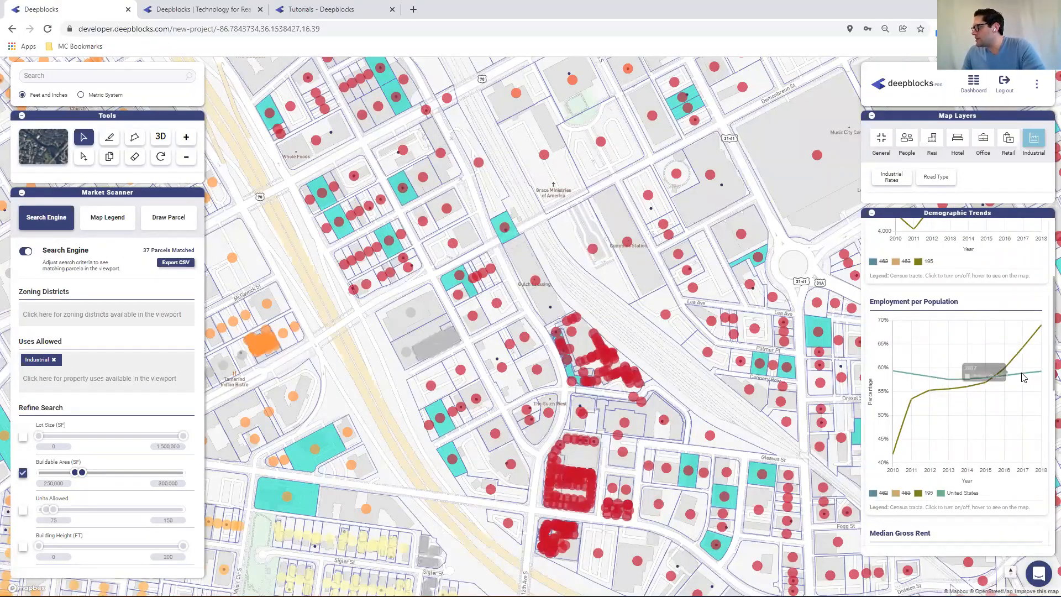
# Hide census tracts 162 and 163 in the Median Household Income chart
pyautogui.scroll(-4, 943, 367)
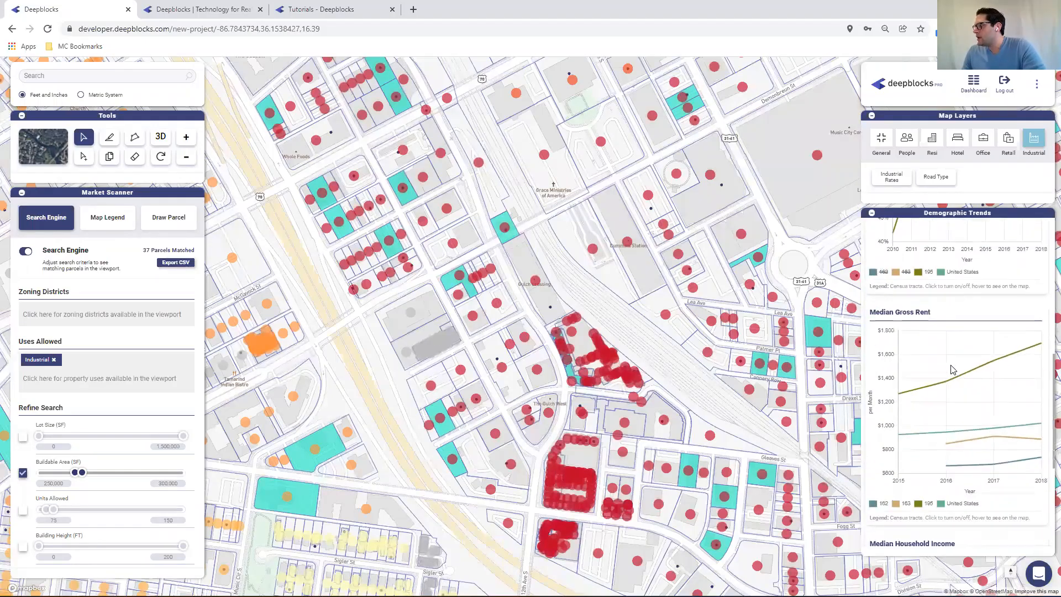
pyautogui.scroll(-4, 925, 393)
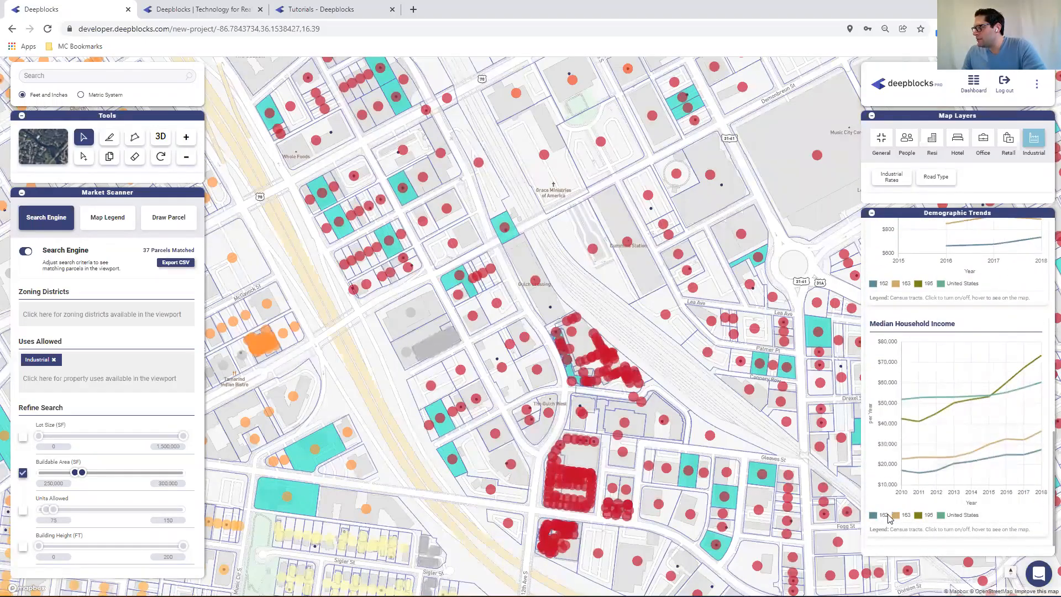
pyautogui.click(882, 515)
pyautogui.click(905, 515)
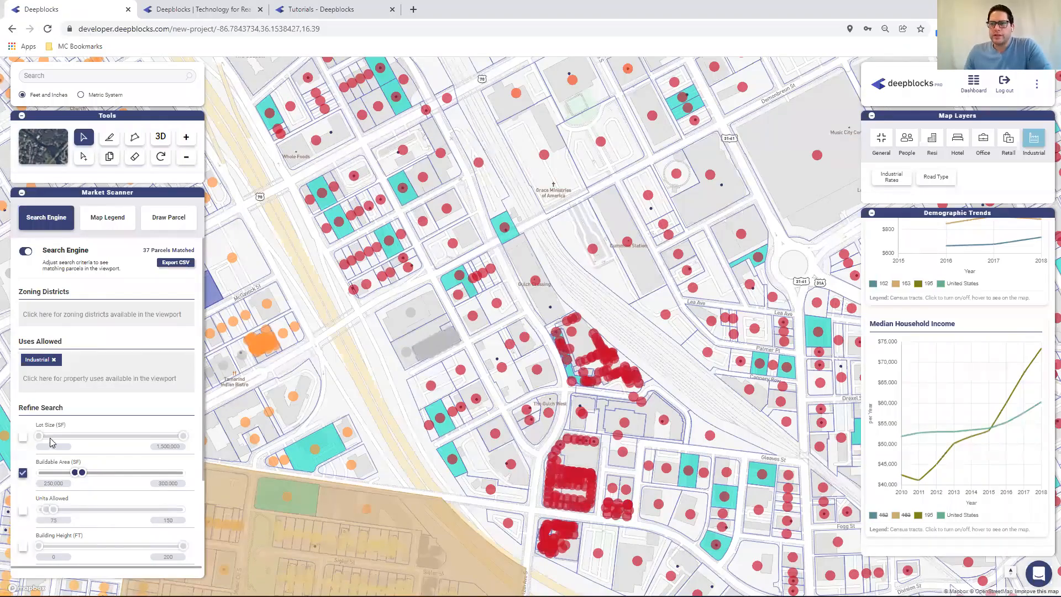
pyautogui.scroll(-2, 156, 456)
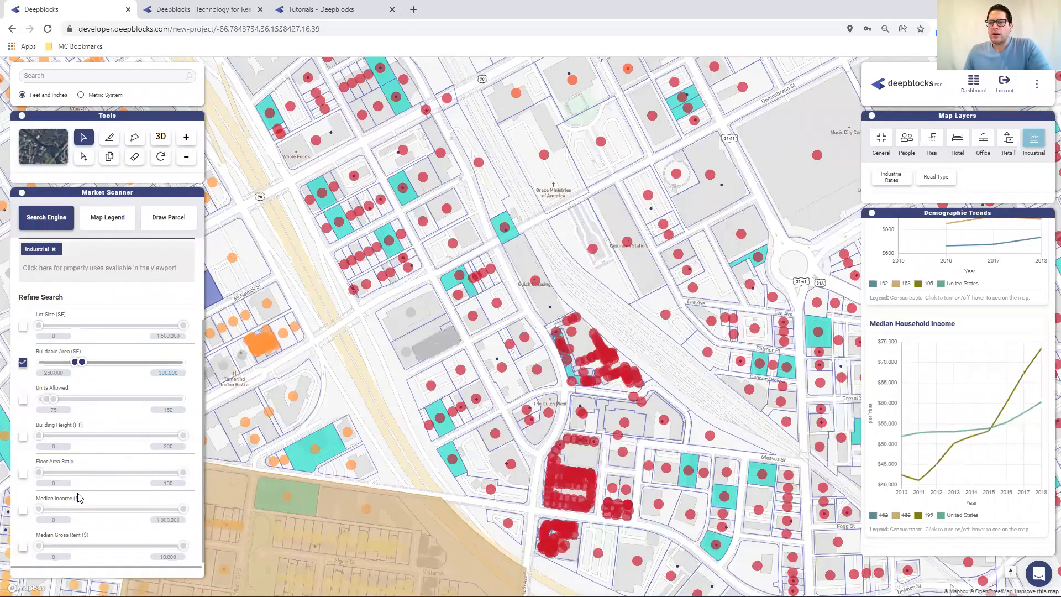
pyautogui.scroll(1, 73, 387)
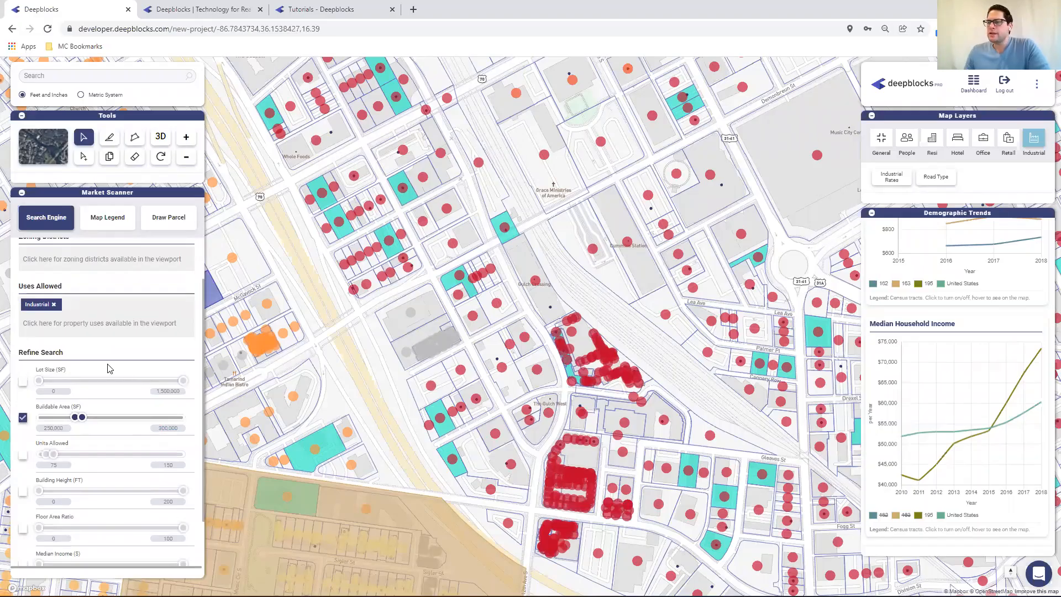
pyautogui.click(44, 152)
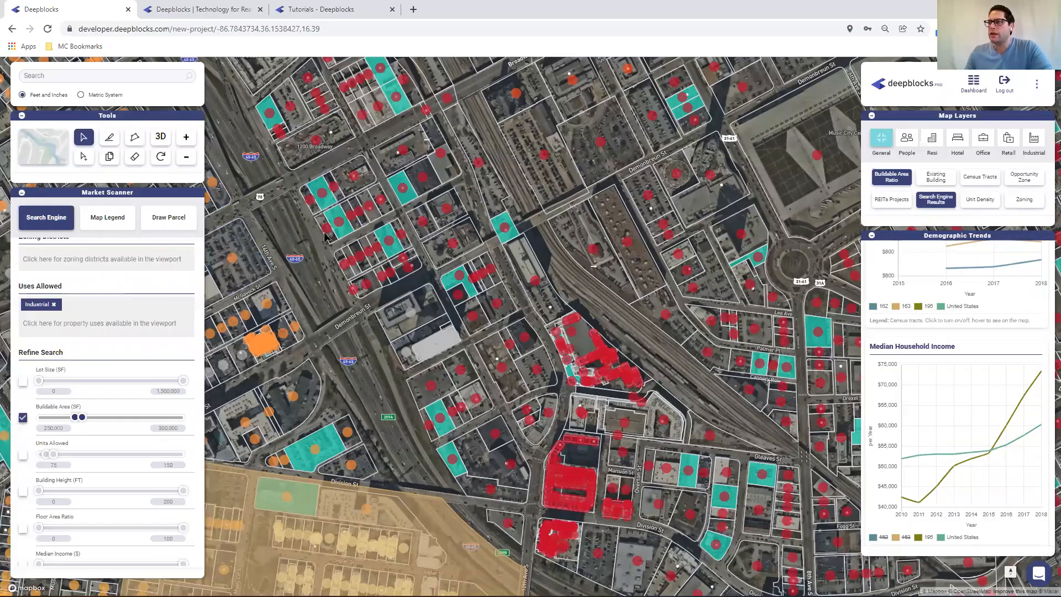
pyautogui.scroll(5, 340, 262)
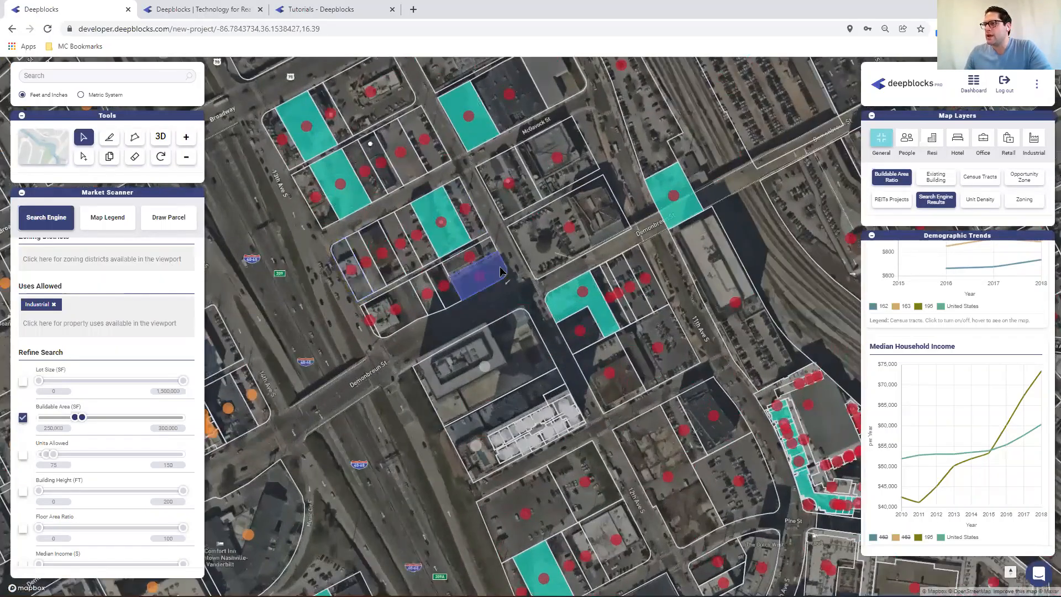
pyautogui.click(445, 238)
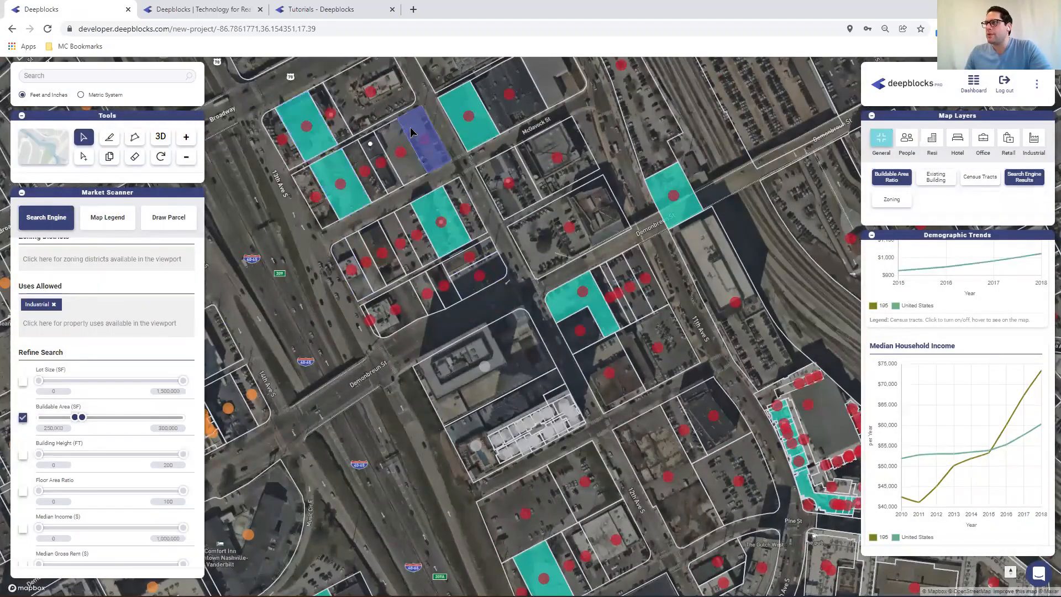
pyautogui.click(446, 238)
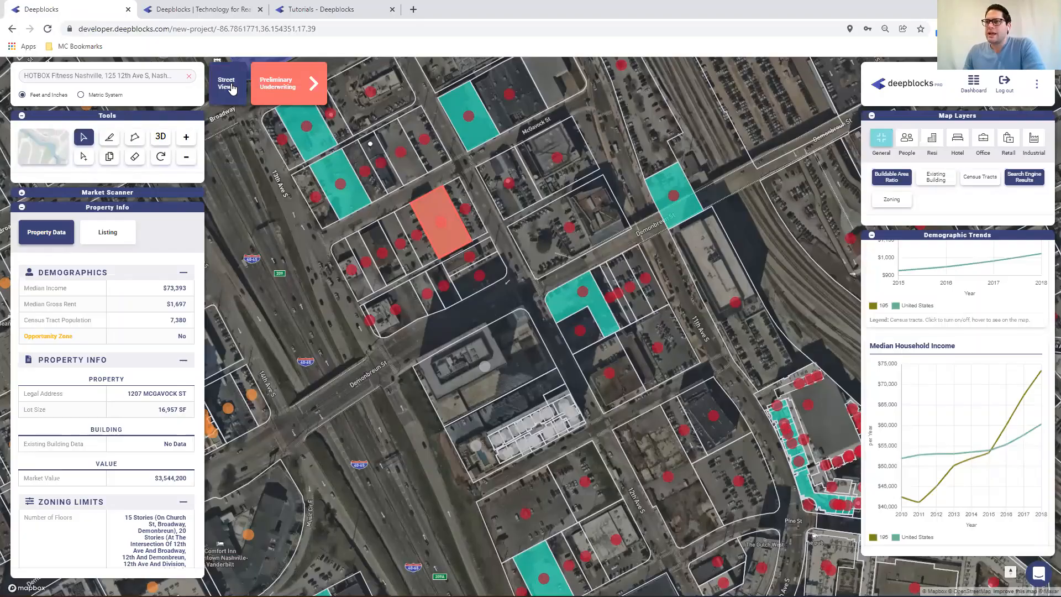
pyautogui.click(232, 89)
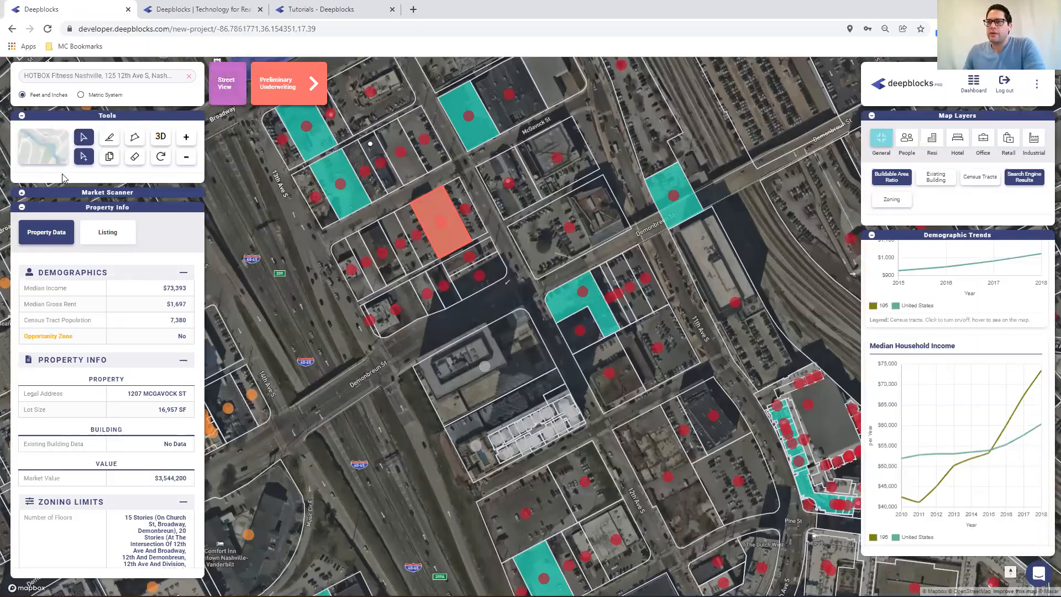
pyautogui.click(22, 193)
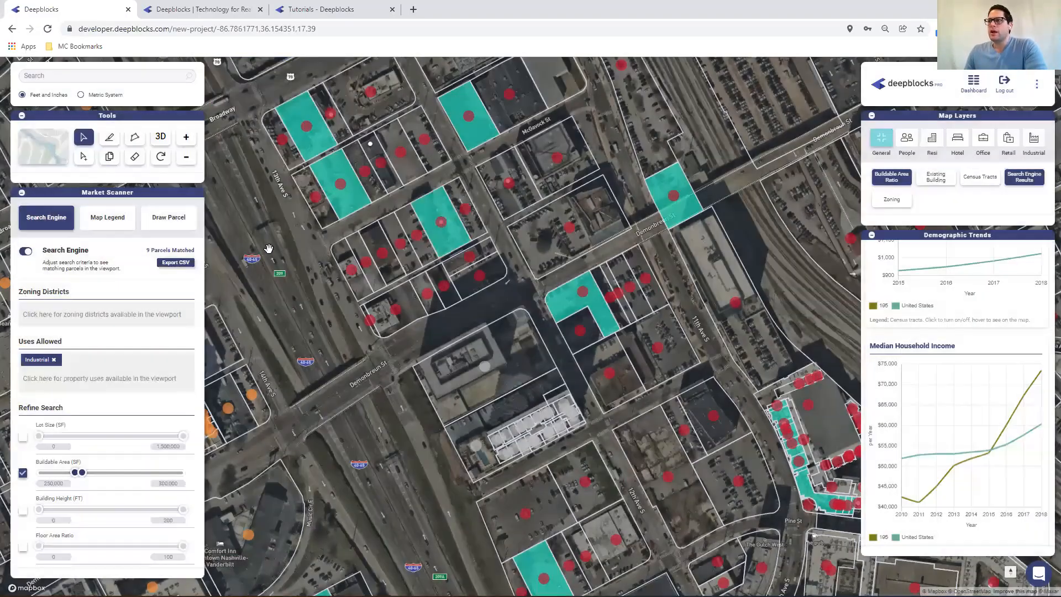
# Zoom out and disable the Buildable Area filter
pyautogui.scroll(-2, 332, 257)
pyautogui.scroll(-2, 331, 257)
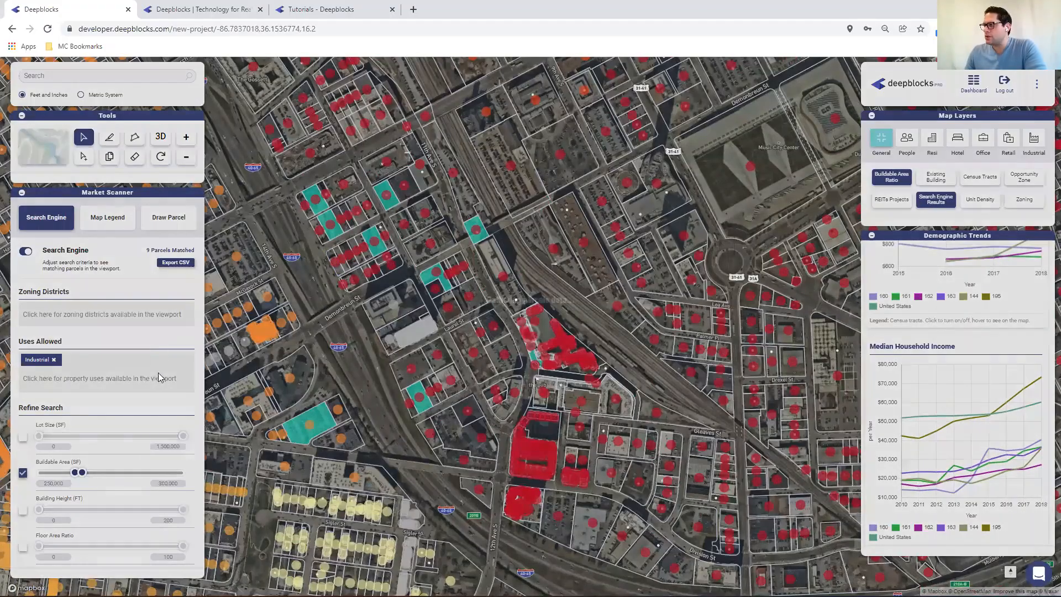
pyautogui.click(22, 474)
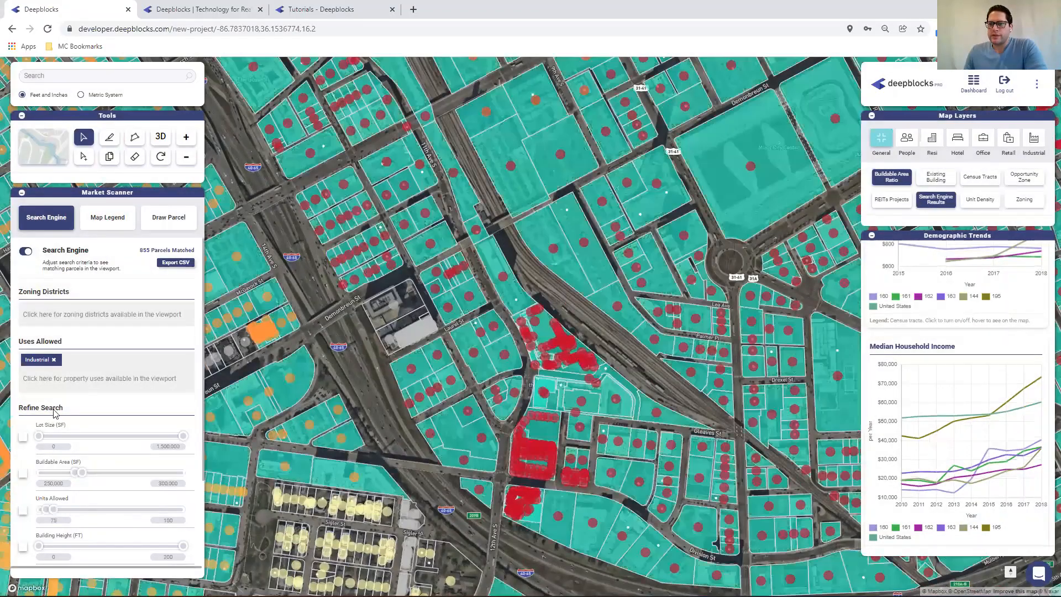
# Replace the Industrial allowed use with Car Wash in the Market Scanner
pyautogui.click(55, 365)
pyautogui.scroll(-1, 458, 318)
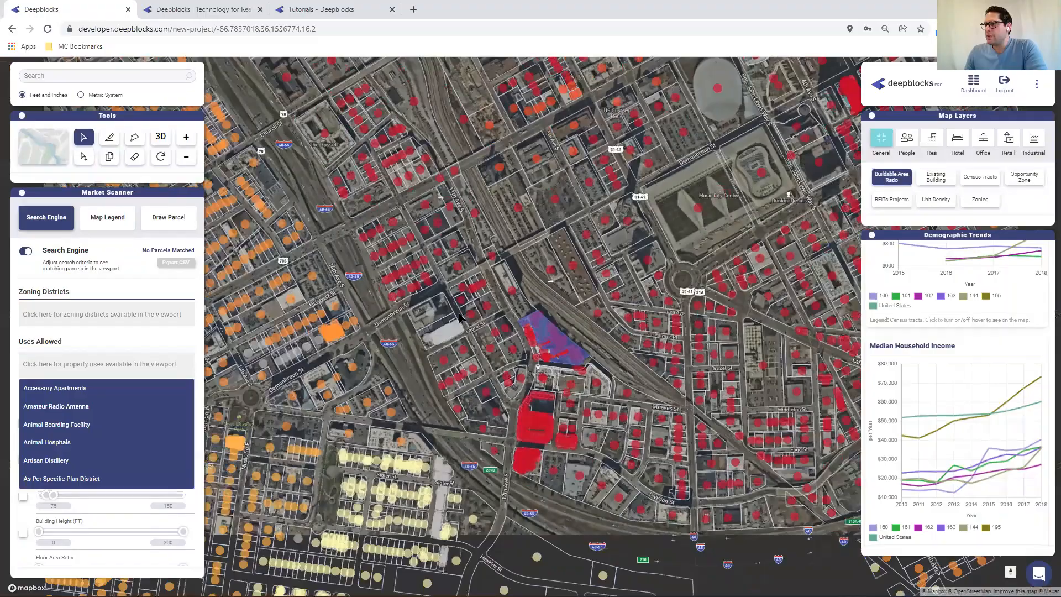
pyautogui.scroll(-1, 460, 313)
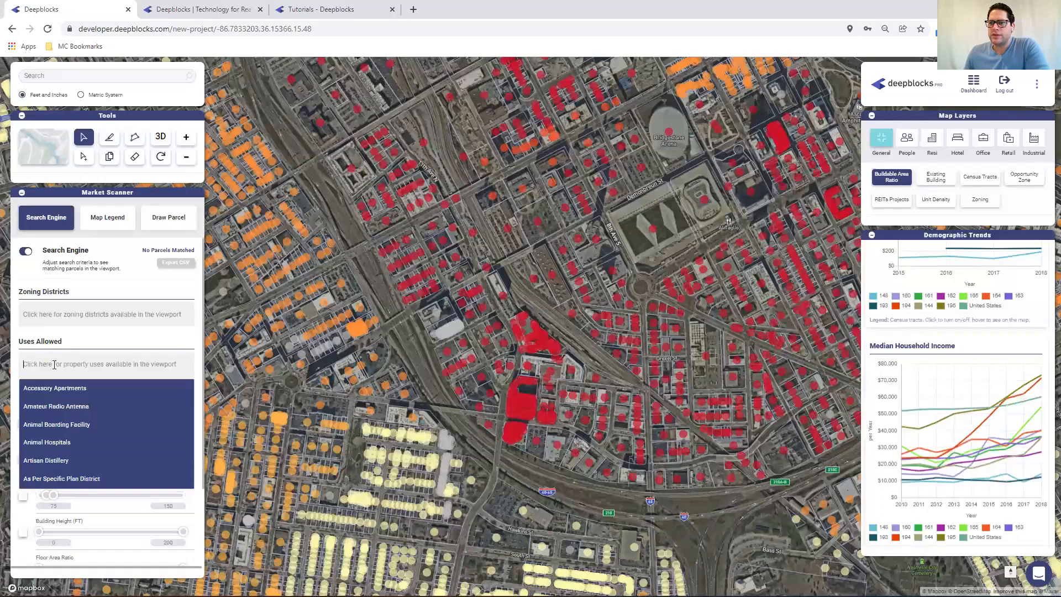
pyautogui.write('car')
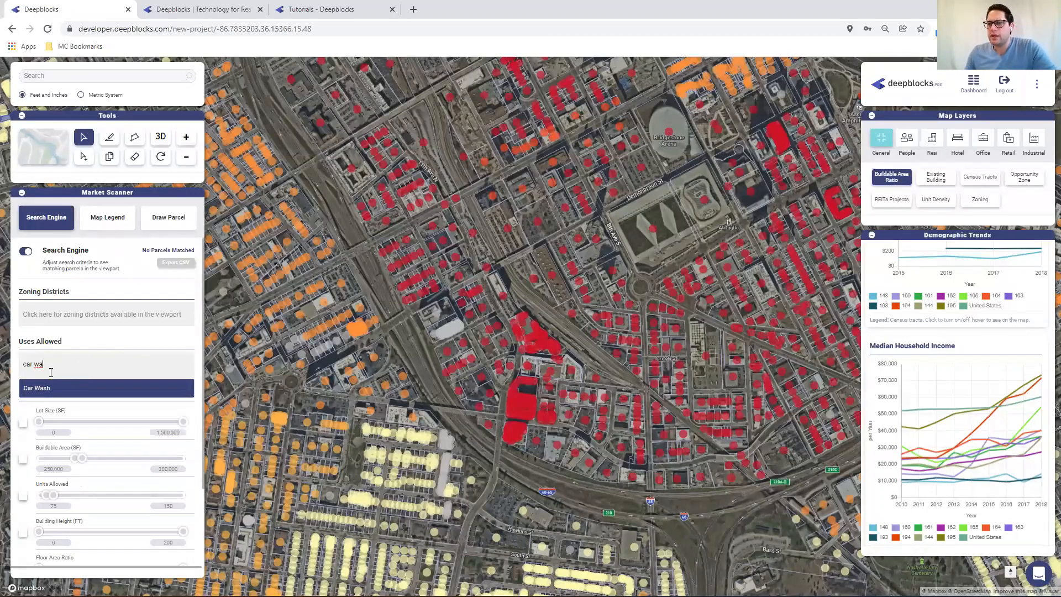
pyautogui.write(' wa')
pyautogui.click(45, 388)
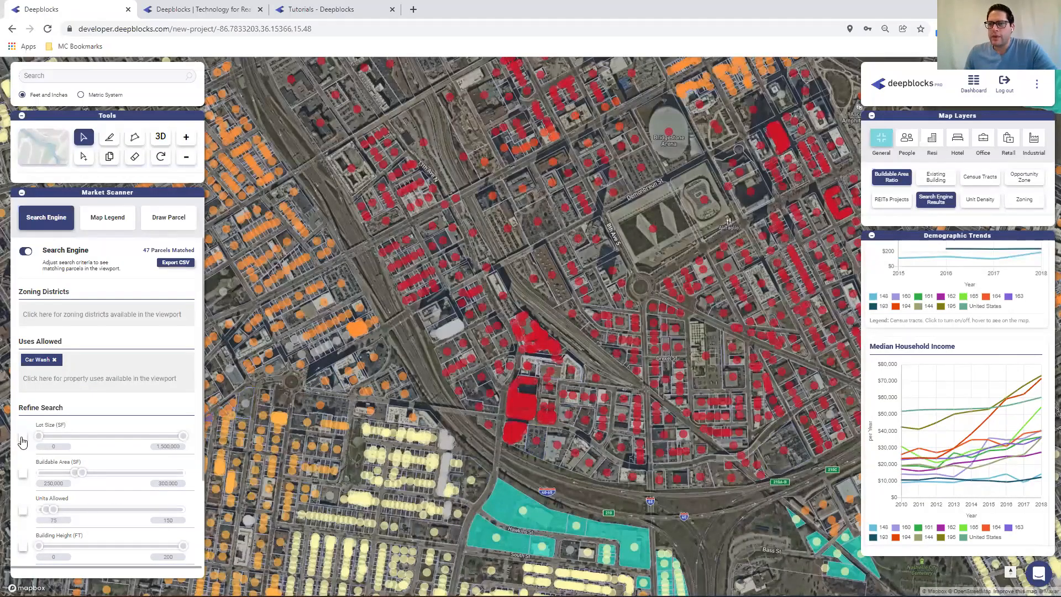
# Enable the Lot Size filter and set its maximum to 65,000 SF
pyautogui.click(54, 447)
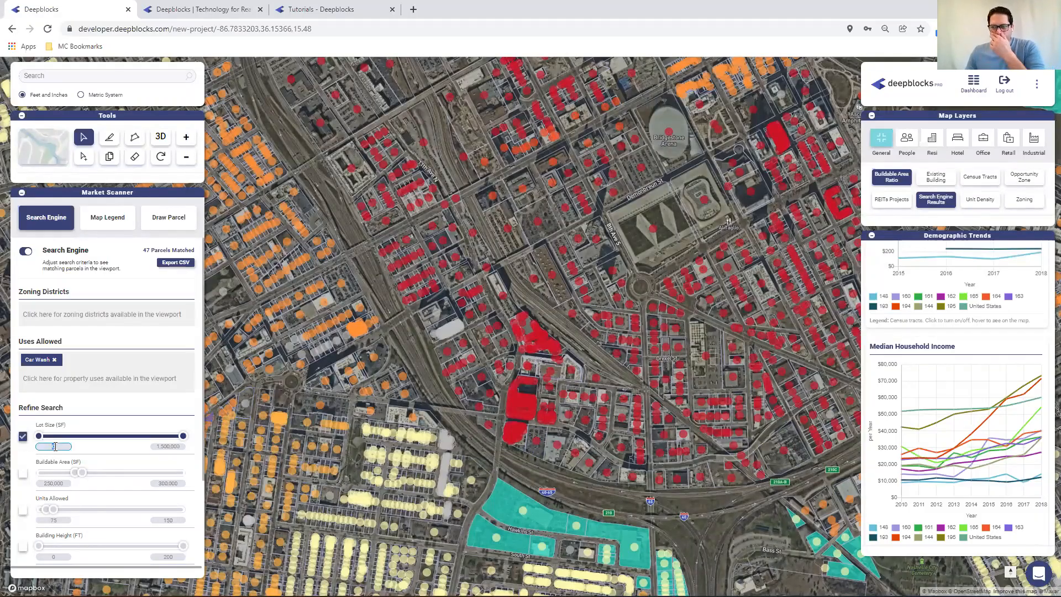
pyautogui.click(161, 447)
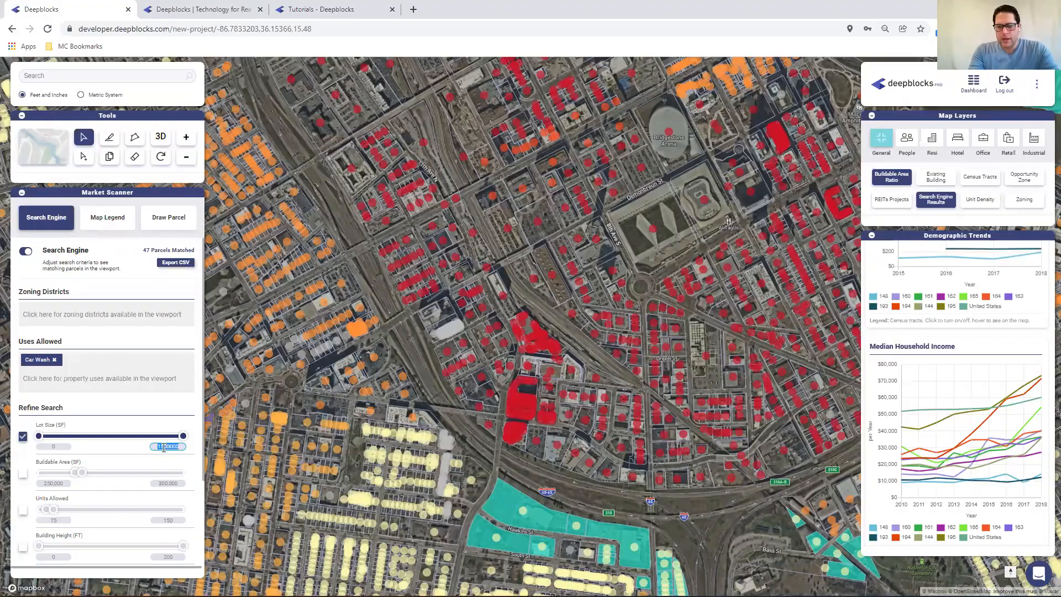
pyautogui.write('55000')
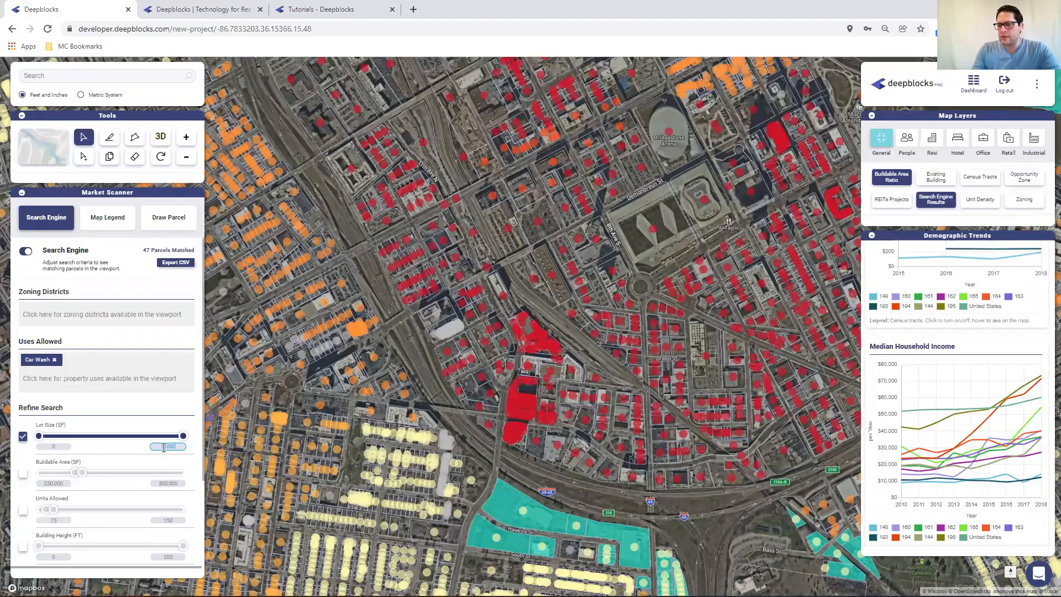
pyautogui.click(49, 447)
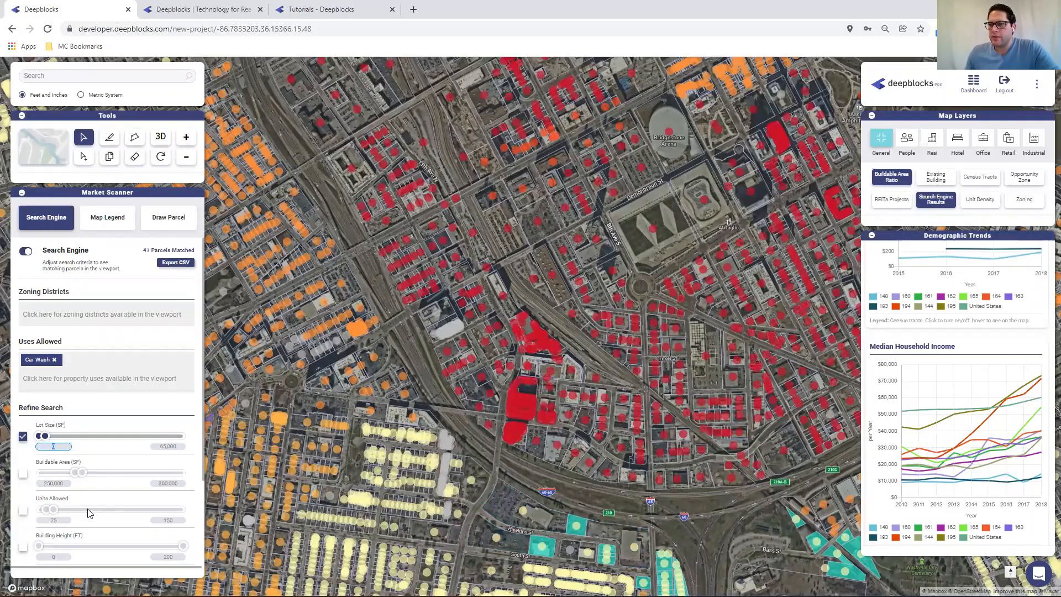
# Pan and zoom the map to examine the matching car wash parcels south of the interstate
pyautogui.scroll(-2, 110, 500)
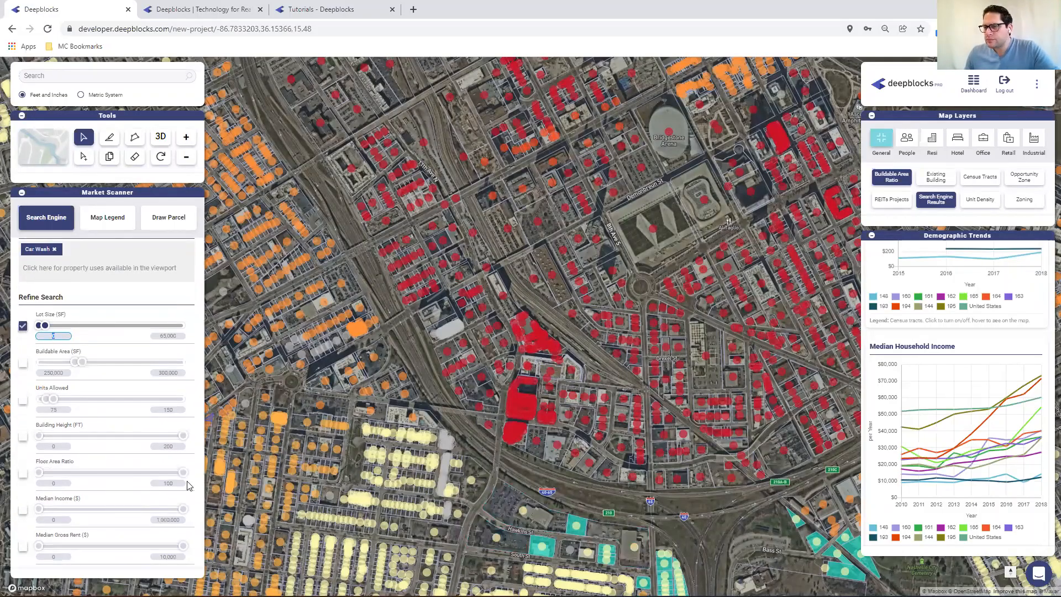
pyautogui.scroll(2, 127, 445)
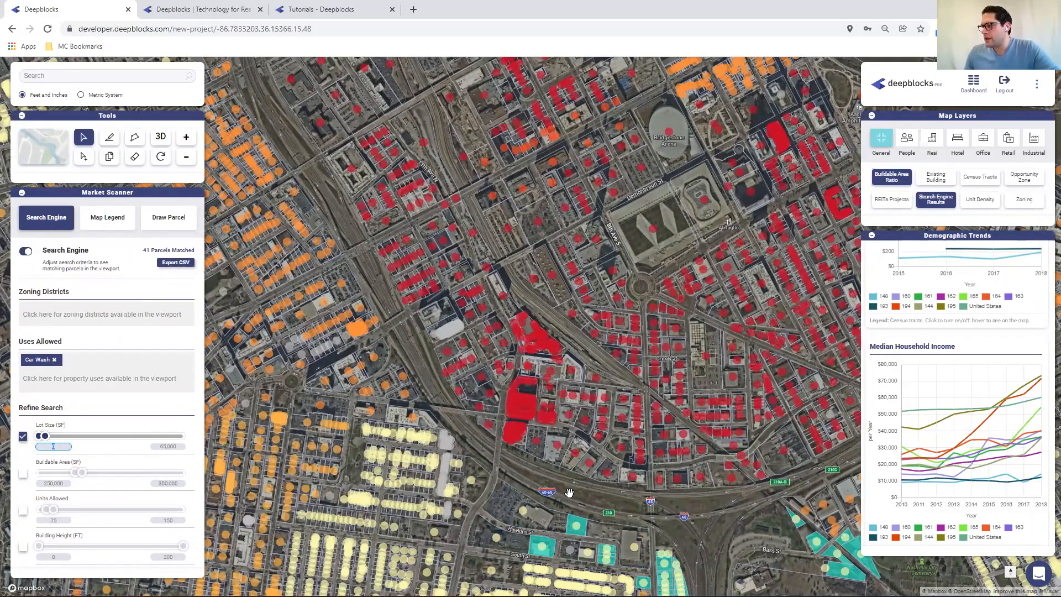
pyautogui.moveTo(537, 430); pyautogui.dragTo(458, 283)
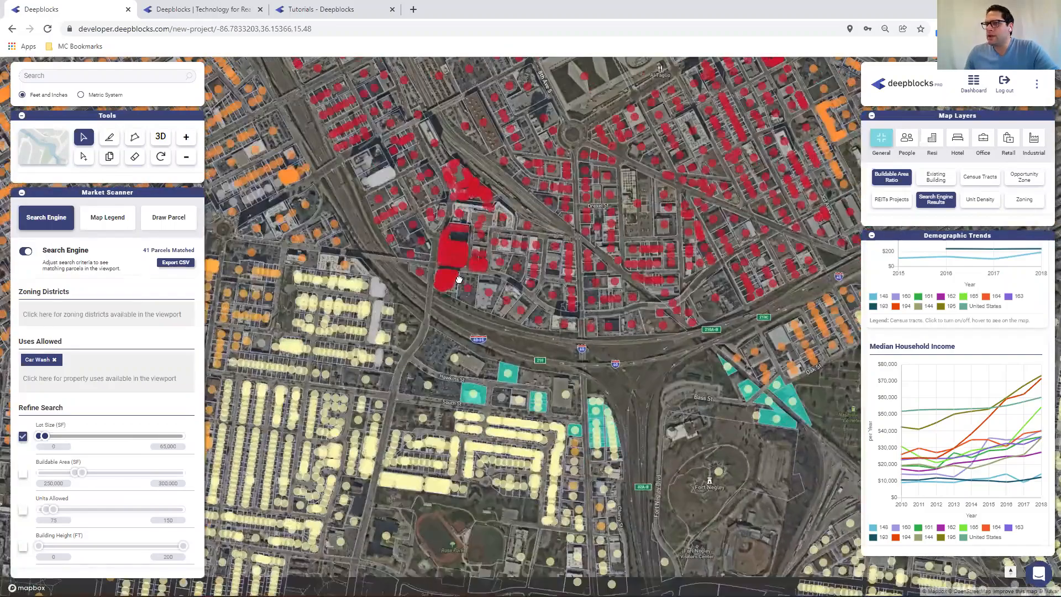
pyautogui.scroll(3, 458, 279)
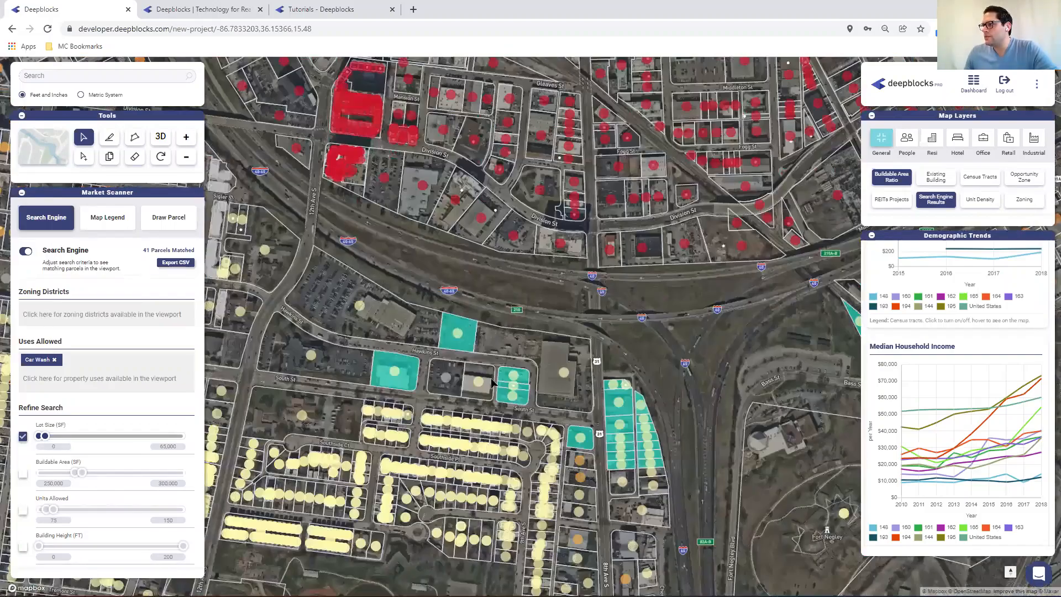
pyautogui.moveTo(496, 347); pyautogui.dragTo(524, 244)
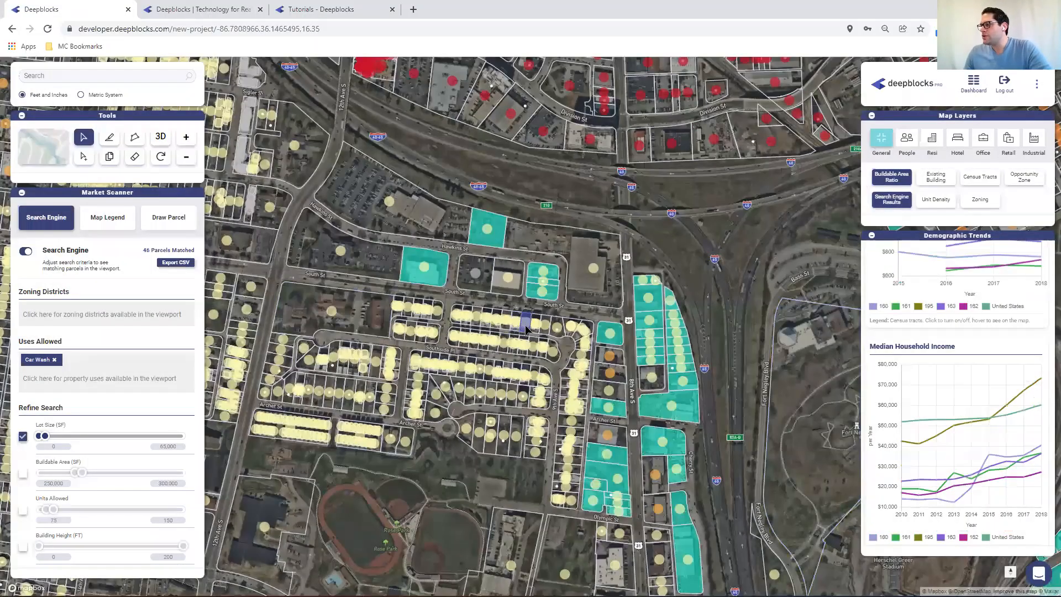
pyautogui.scroll(1, 525, 327)
pyautogui.scroll(1, 528, 328)
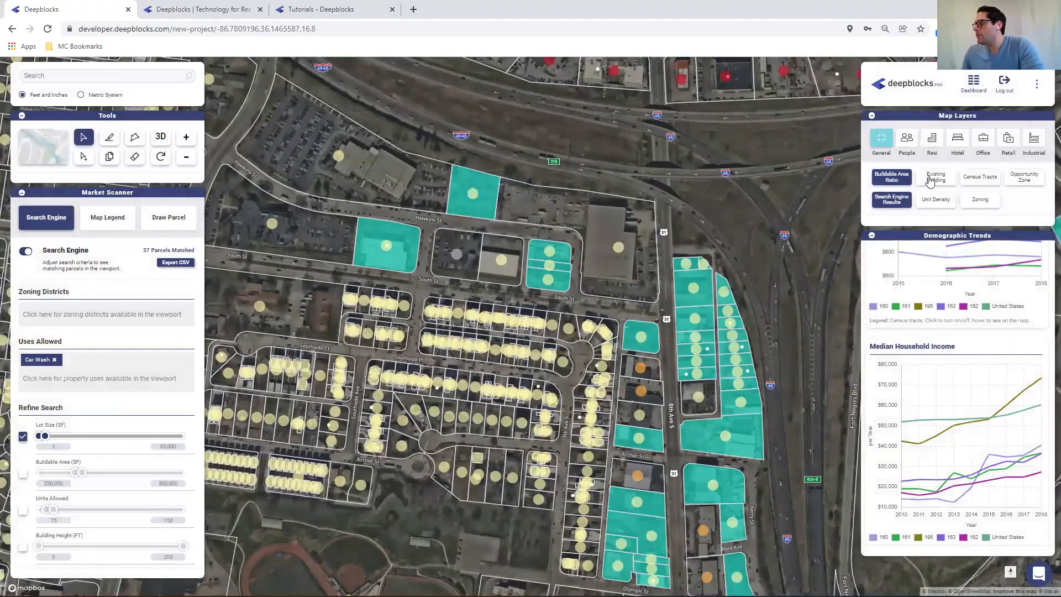
# Show the Retail Rates layer to review rates around the matching parcels, then hide it again
pyautogui.click(1008, 142)
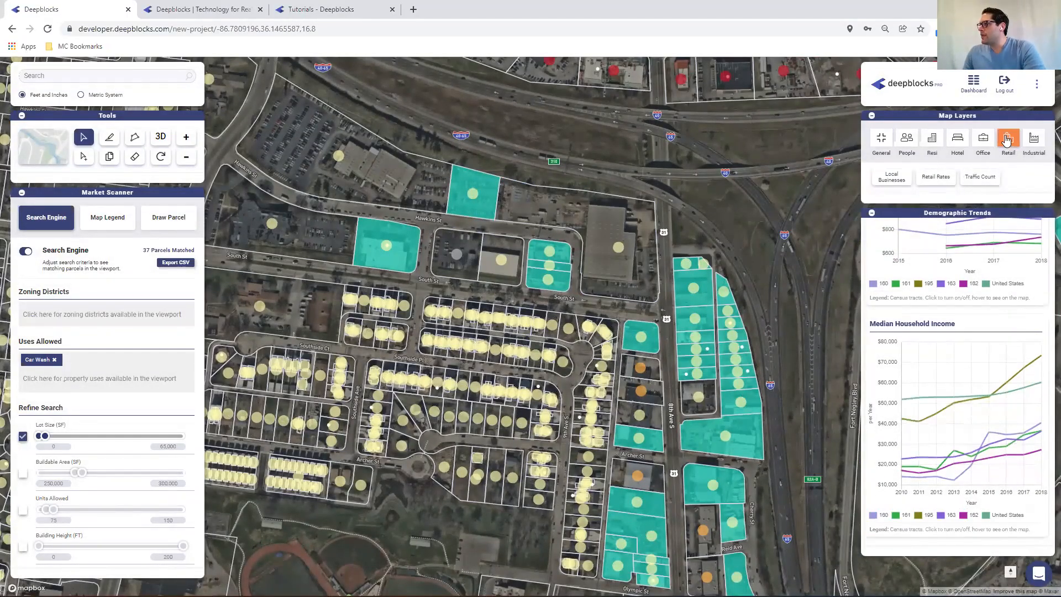
pyautogui.click(935, 176)
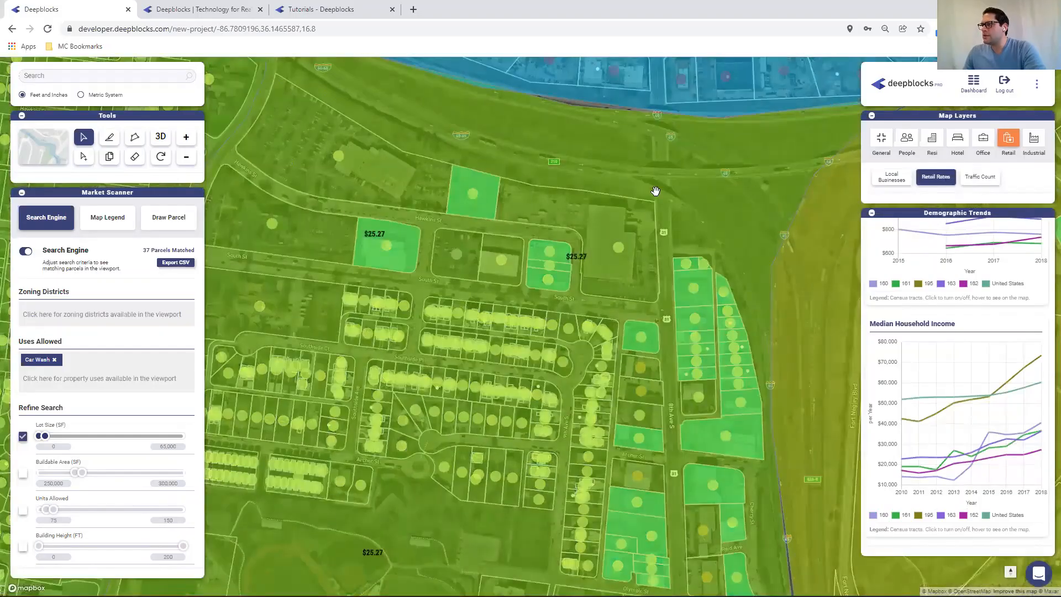
pyautogui.moveTo(656, 191); pyautogui.dragTo(630, 407)
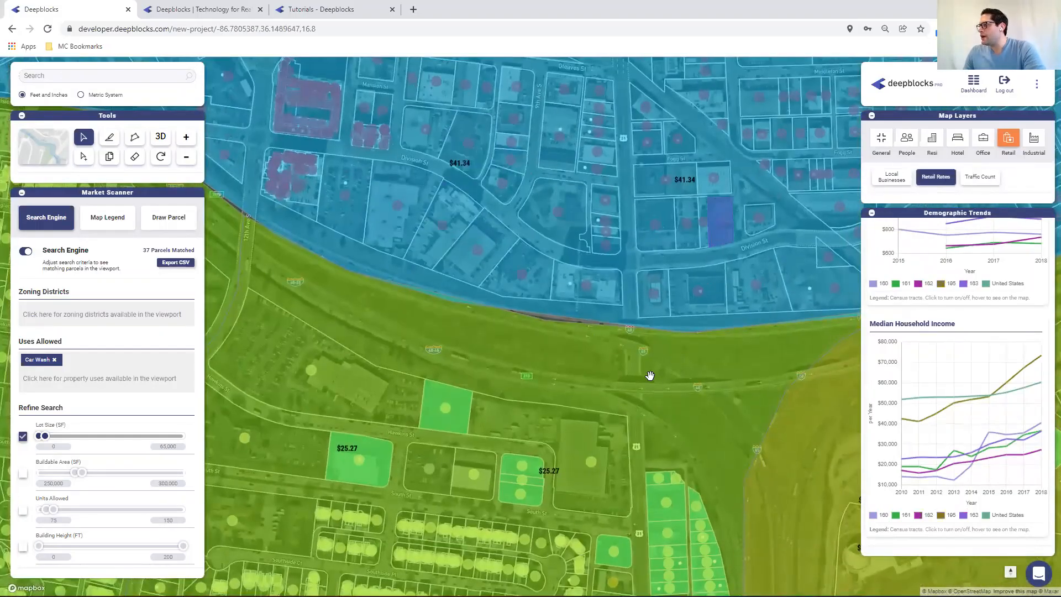
pyautogui.moveTo(642, 385); pyautogui.dragTo(669, 115)
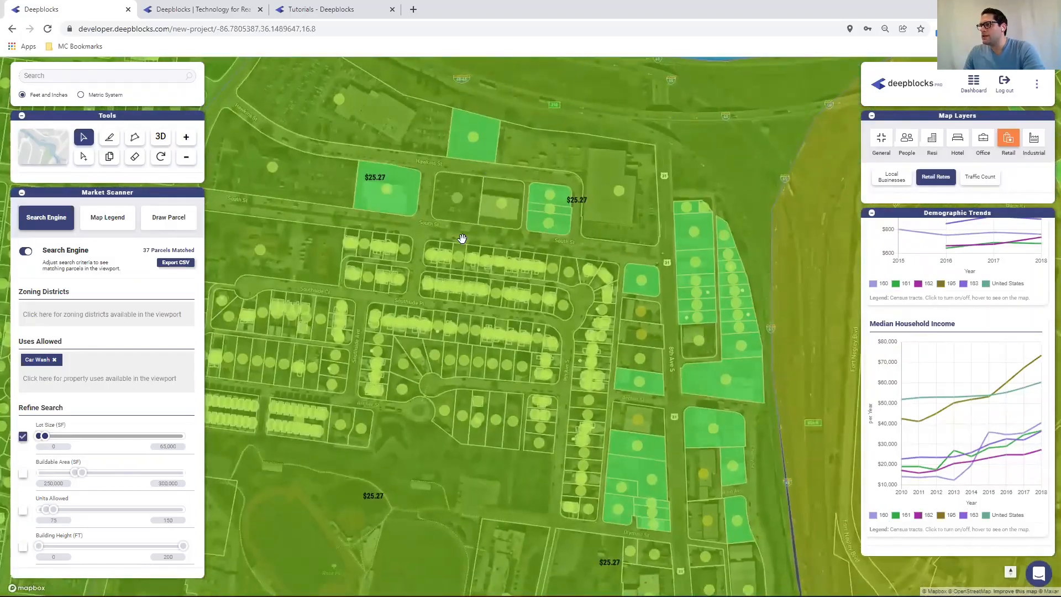
pyautogui.click(936, 177)
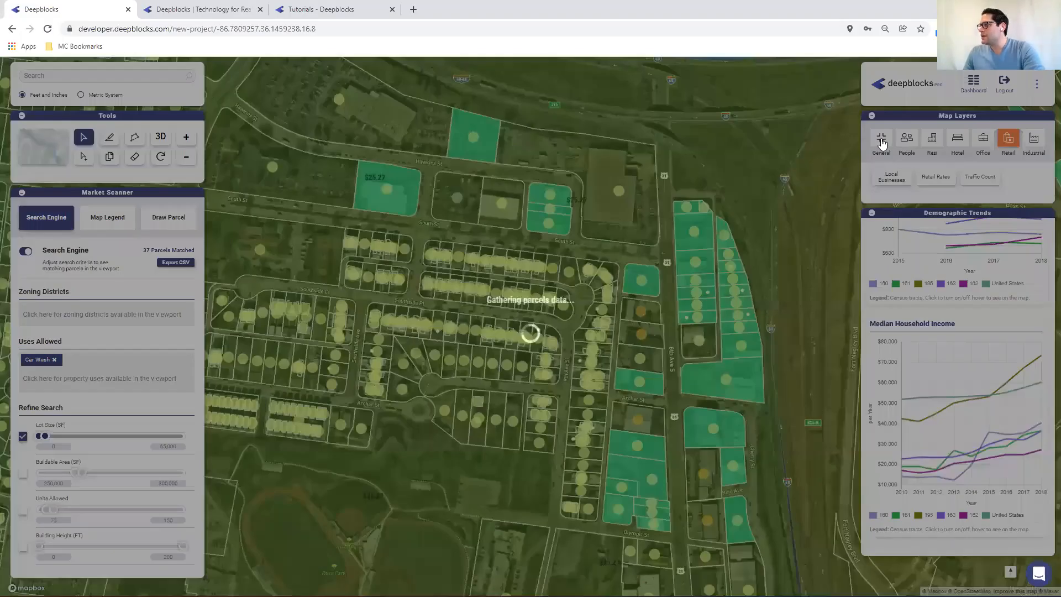
# Show the Opportunity Zone layer, zoom out to review its extent, then hide it again
pyautogui.click(882, 143)
pyautogui.click(1024, 178)
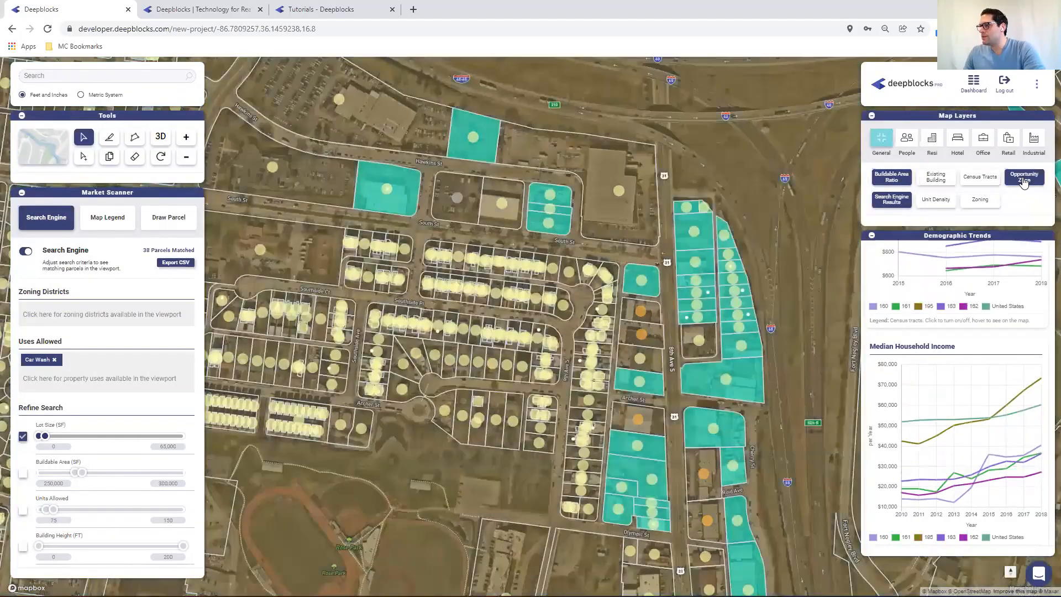
pyautogui.scroll(-3, 528, 200)
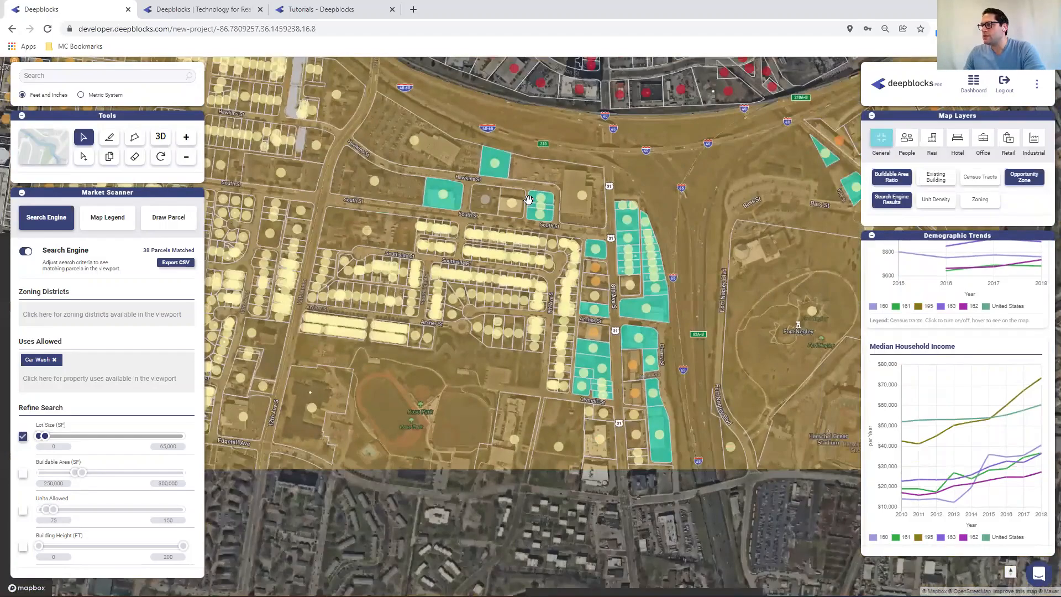
pyautogui.scroll(-2, 529, 200)
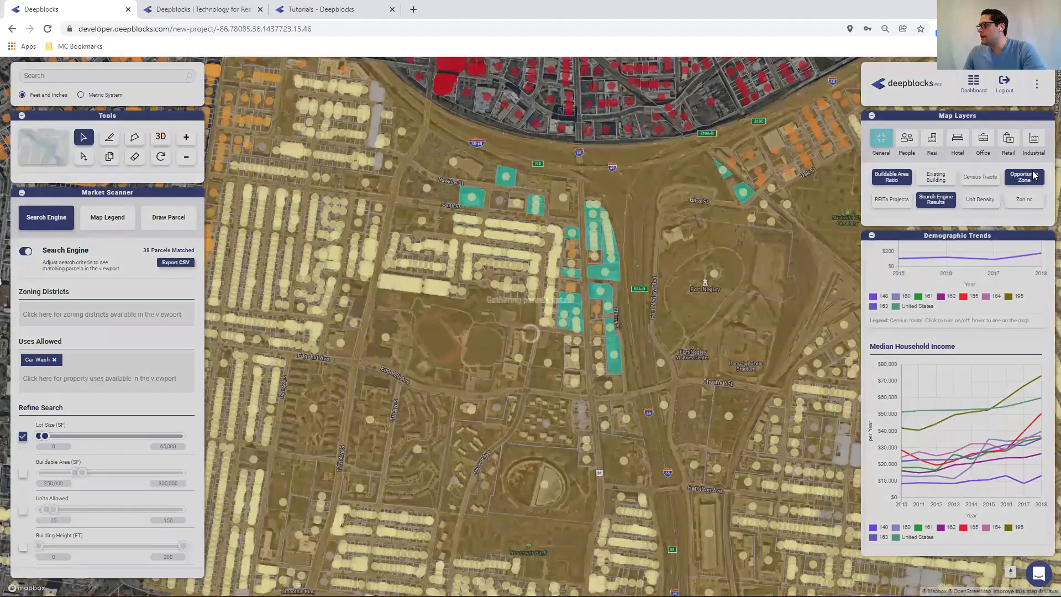
pyautogui.click(1031, 176)
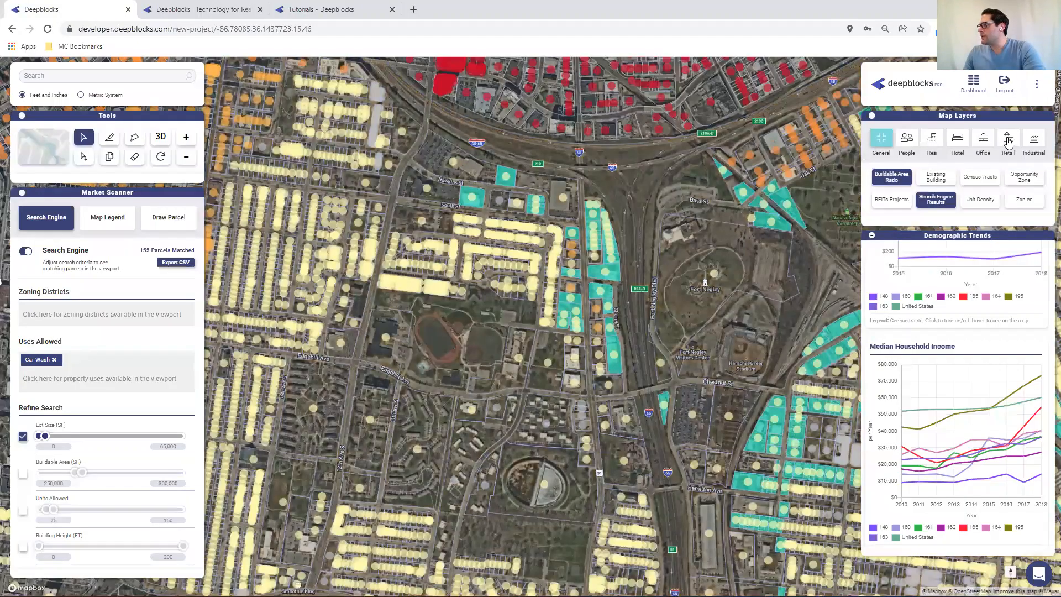
# Turn off the Buildable Area Ratio layer
pyautogui.click(1008, 141)
pyautogui.click(882, 142)
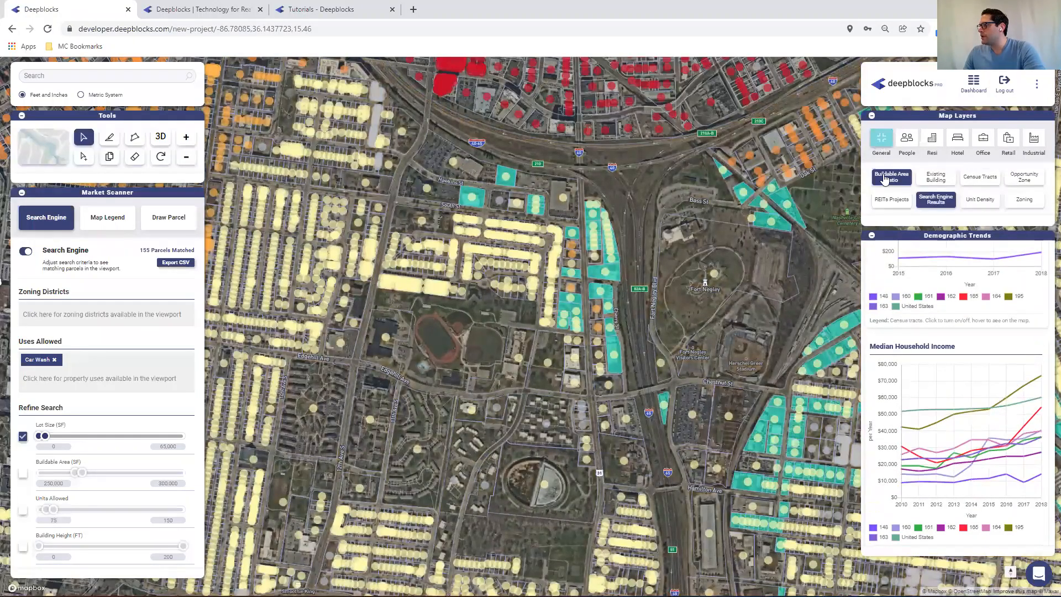
pyautogui.click(885, 178)
# Turn on the Retail Local Businesses layer and zoom in on the matching car wash parcels
pyautogui.click(1007, 141)
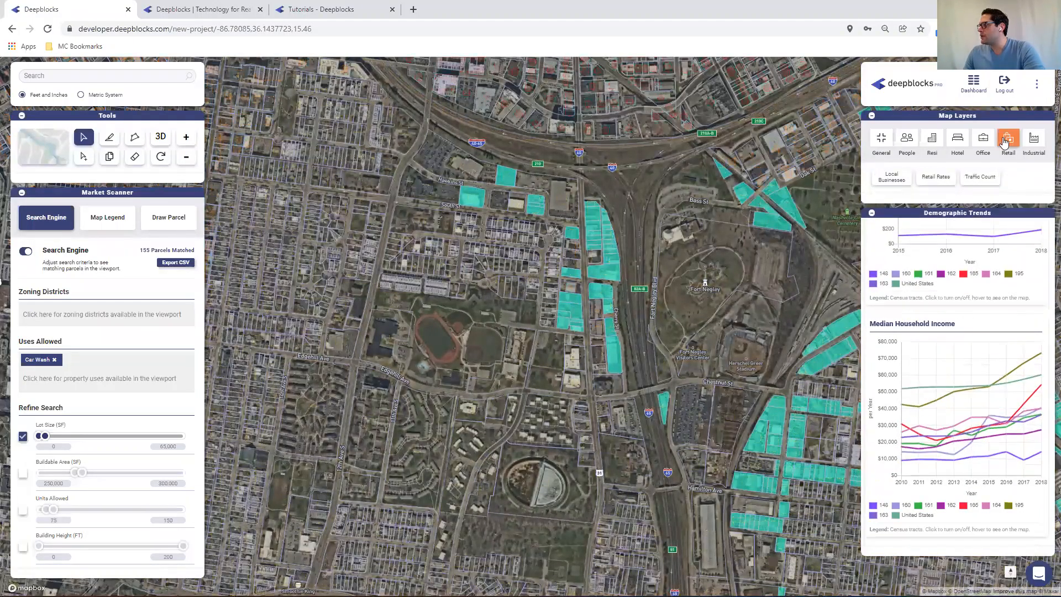
pyautogui.click(889, 176)
pyautogui.scroll(1, 583, 301)
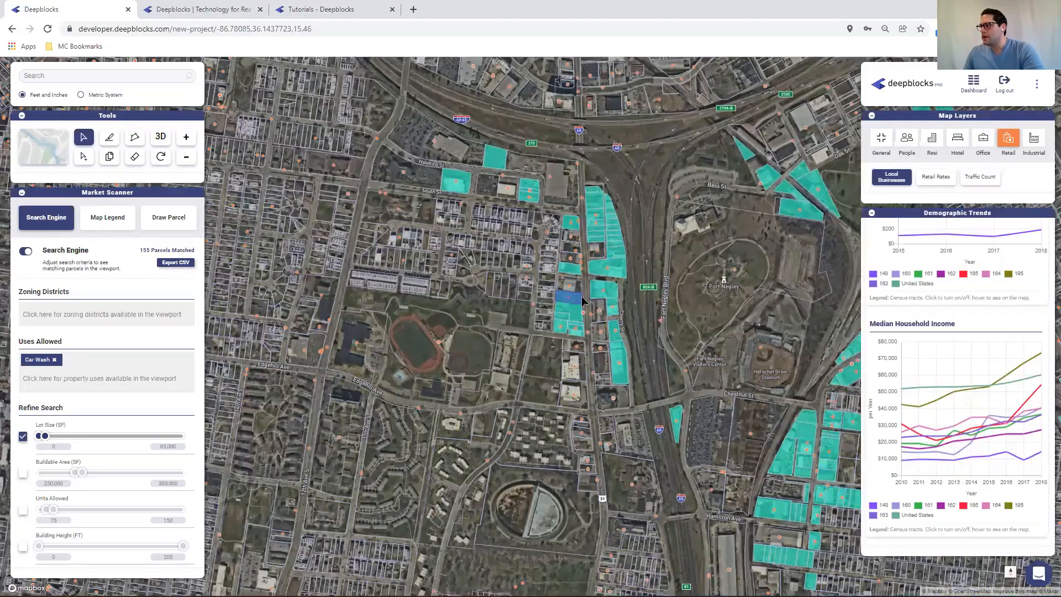
pyautogui.scroll(2, 494, 284)
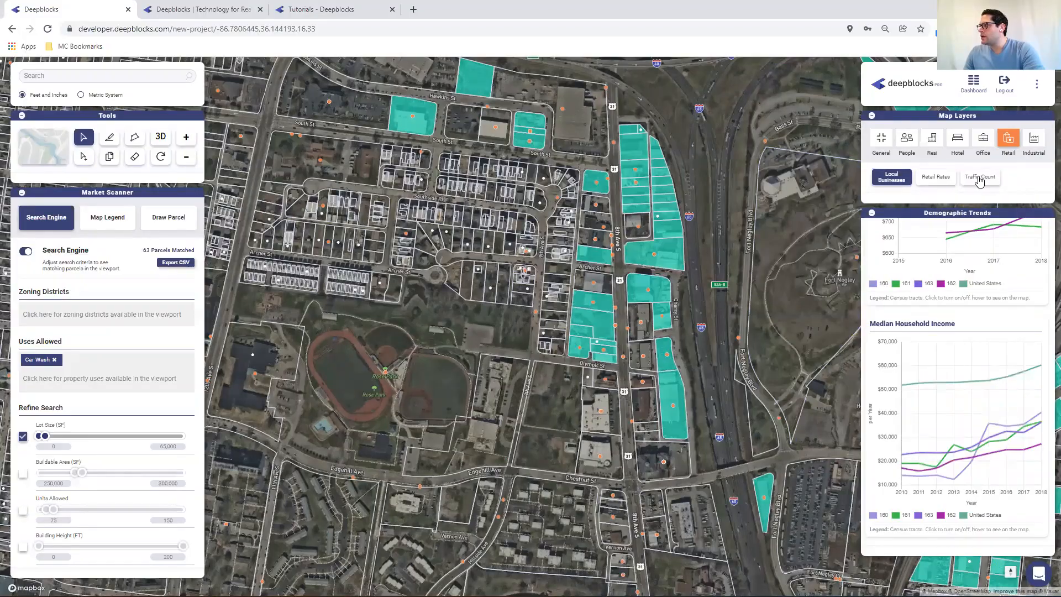
# Show the Traffic Count layer, then replace the Car Wash use filter with Self-Service Storage
pyautogui.click(979, 178)
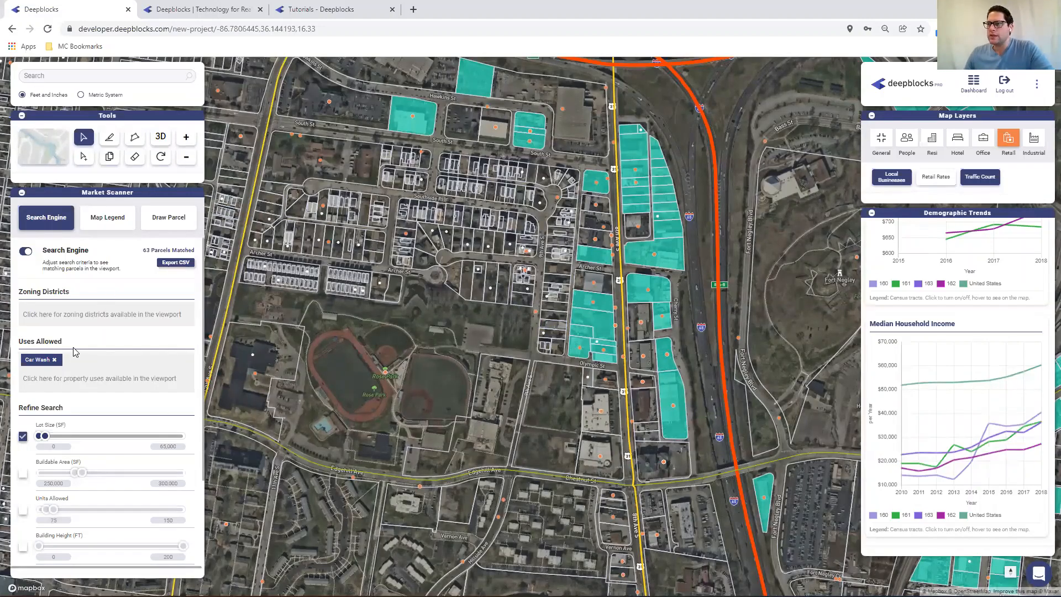
pyautogui.click(54, 359)
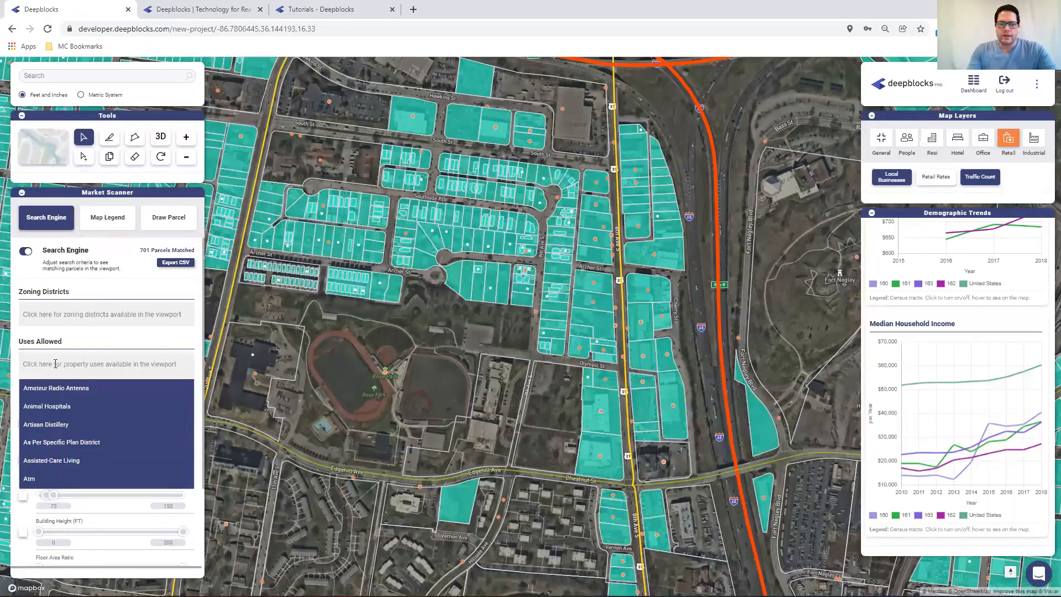
pyautogui.write('self')
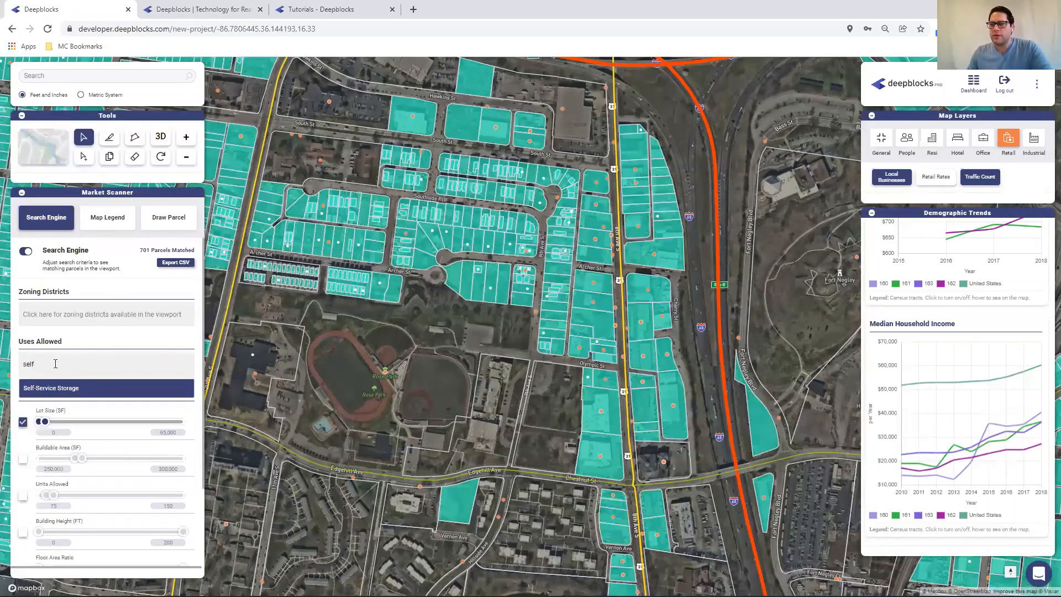
pyautogui.click(50, 388)
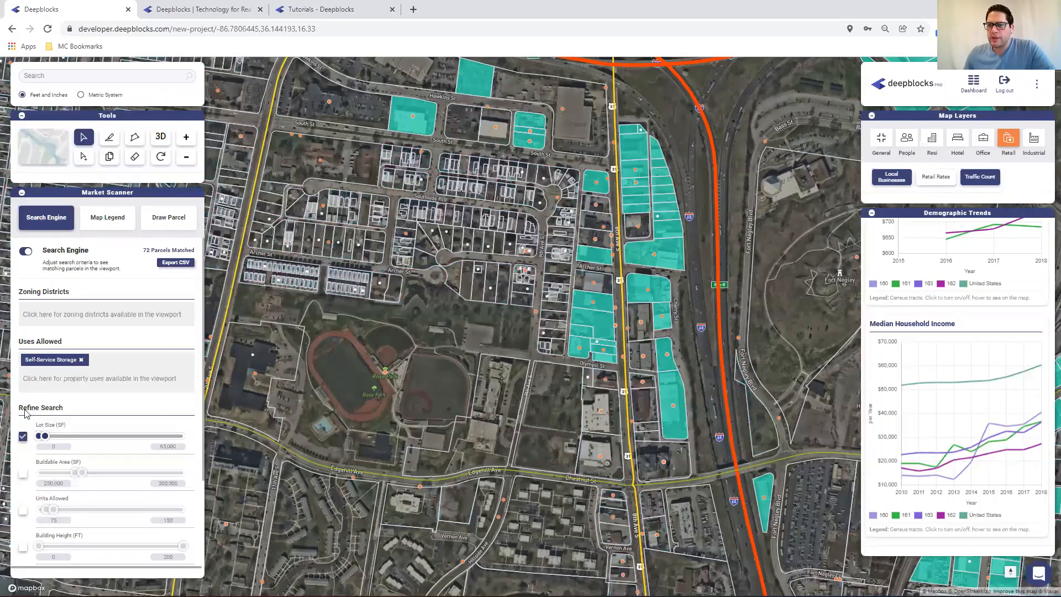
# Turn off the Lot Size filter and filter by Buildable Area from 50,000 to 100,000 SF
pyautogui.click(22, 436)
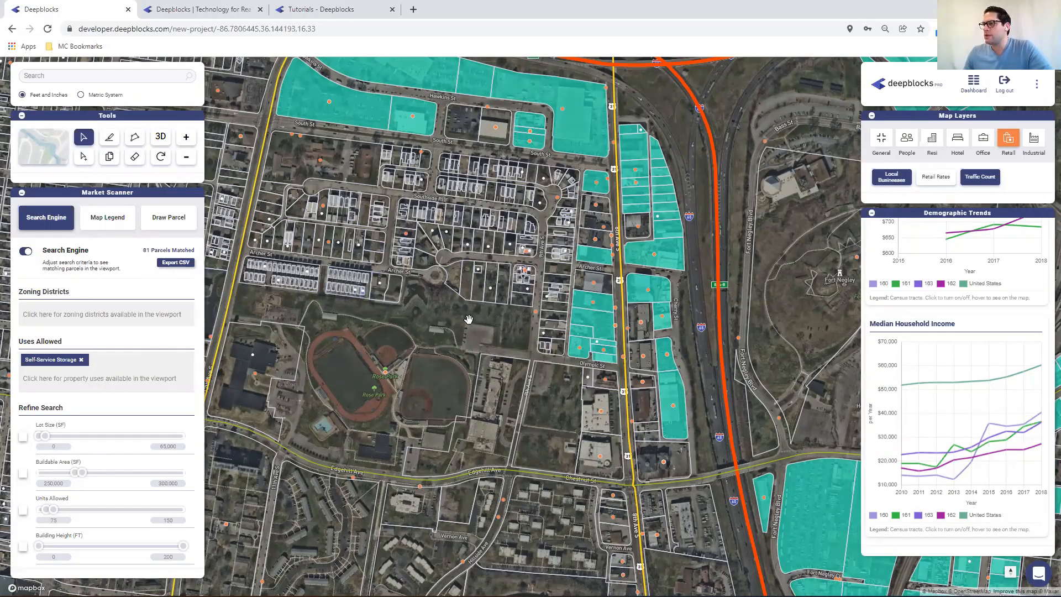
pyautogui.click(23, 474)
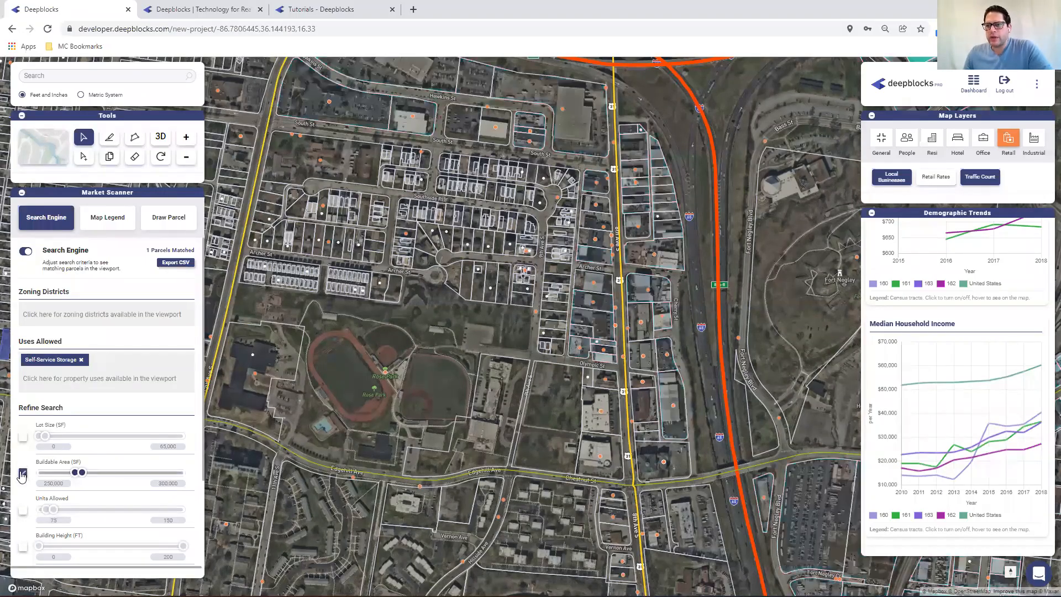
pyautogui.doubleClick(57, 483)
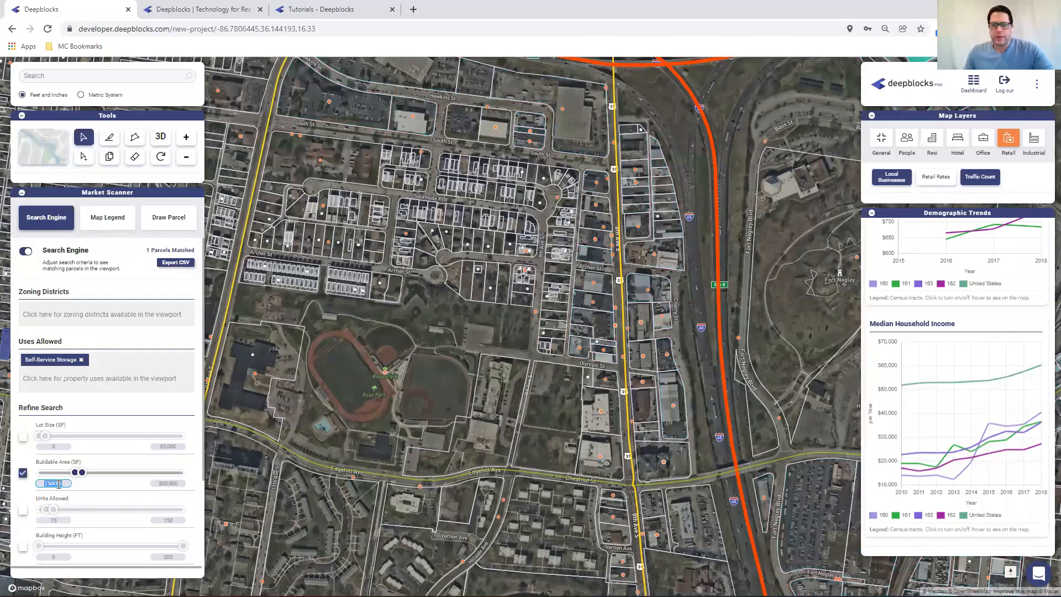
pyautogui.write('50,00')
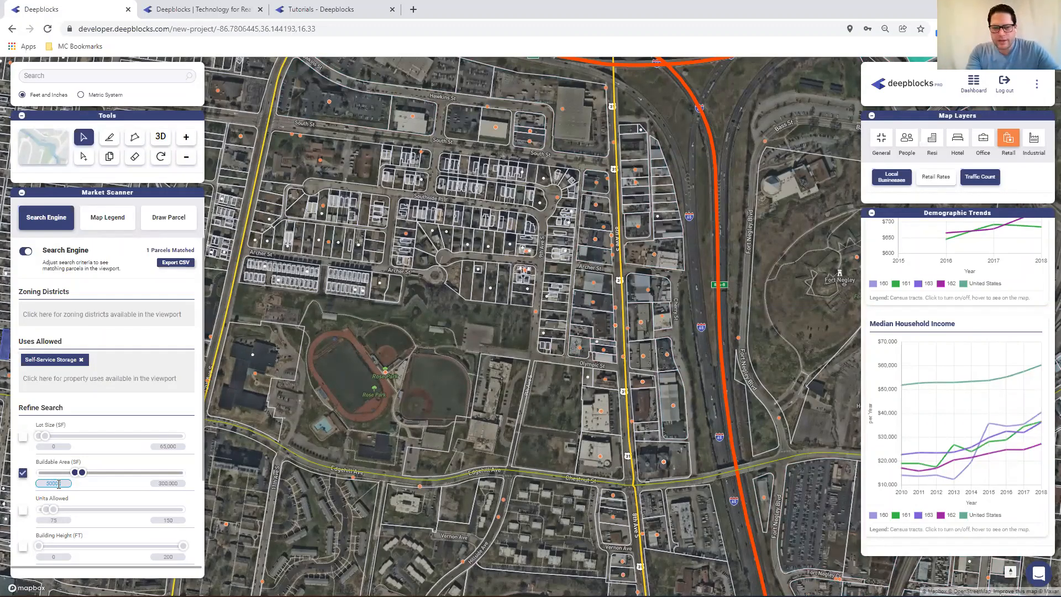
pyautogui.write('0')
pyautogui.press('Tab')
pyautogui.write('1')
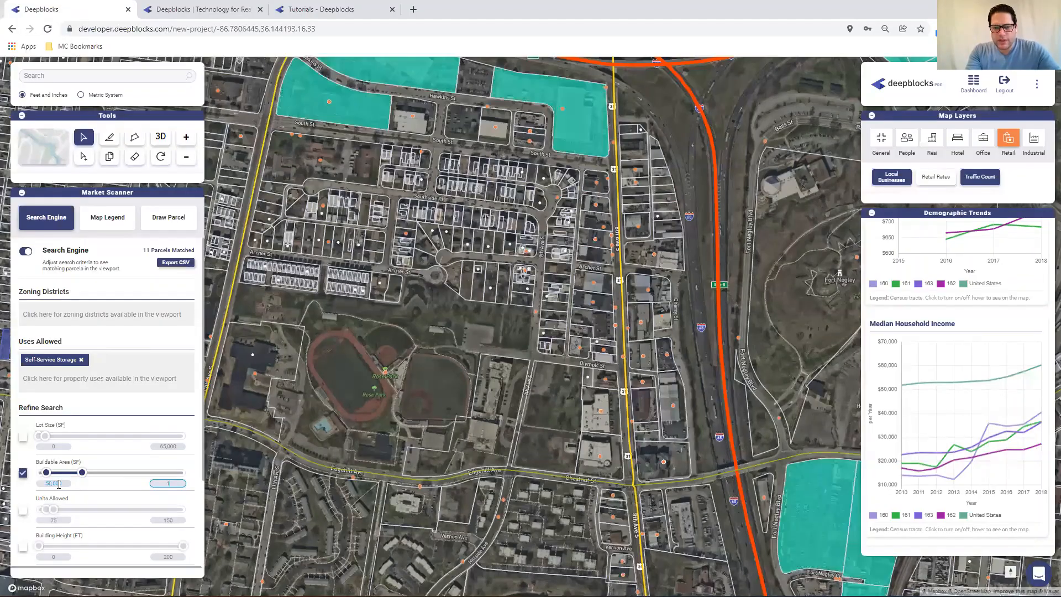
pyautogui.write('00,000')
pyautogui.hotkey('shift', 'Tab')
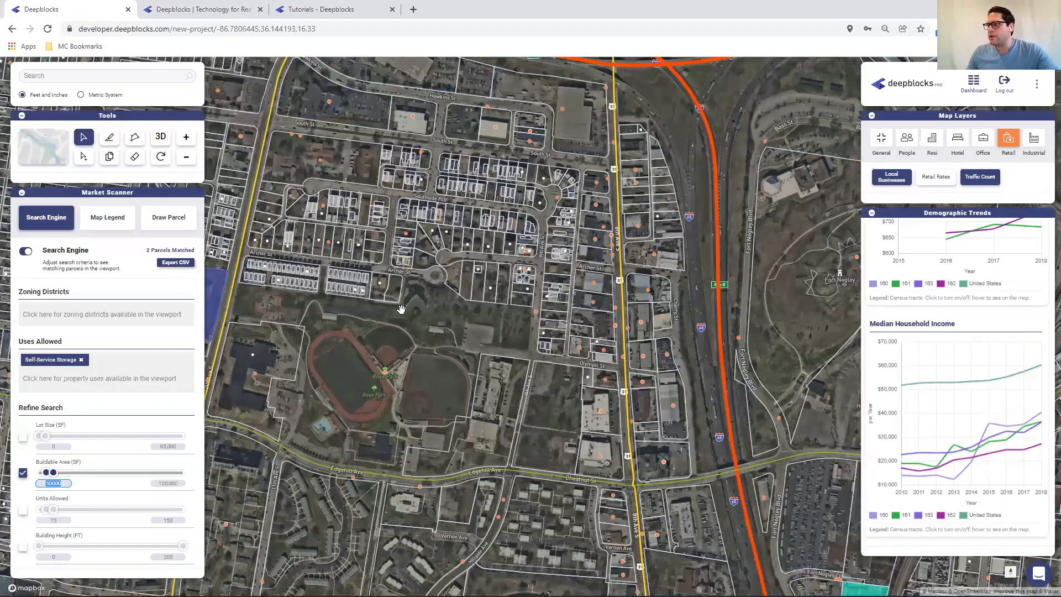
# Pan and zoom around the map to review the matching self-storage parcels, collapsing the Demographic Trends panel
pyautogui.moveTo(433, 403); pyautogui.dragTo(387, 279)
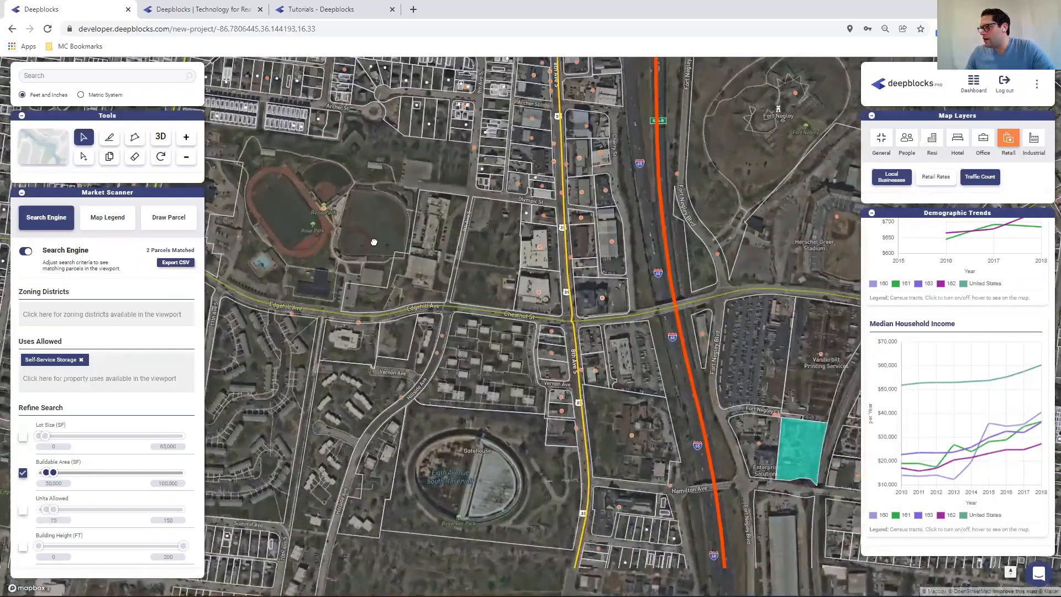
pyautogui.moveTo(374, 242); pyautogui.dragTo(551, 393)
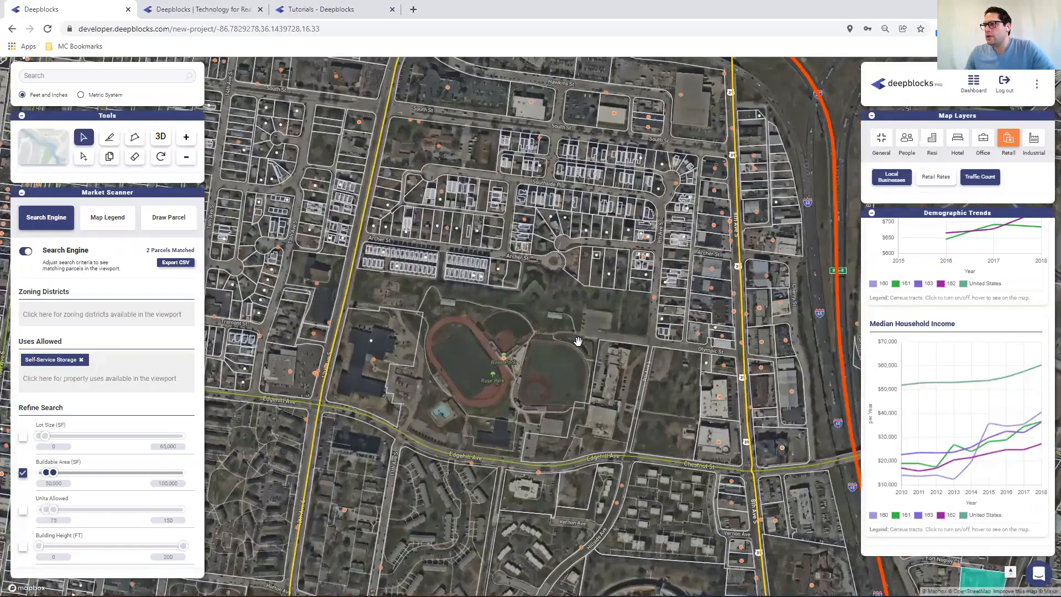
pyautogui.scroll(-2, 599, 325)
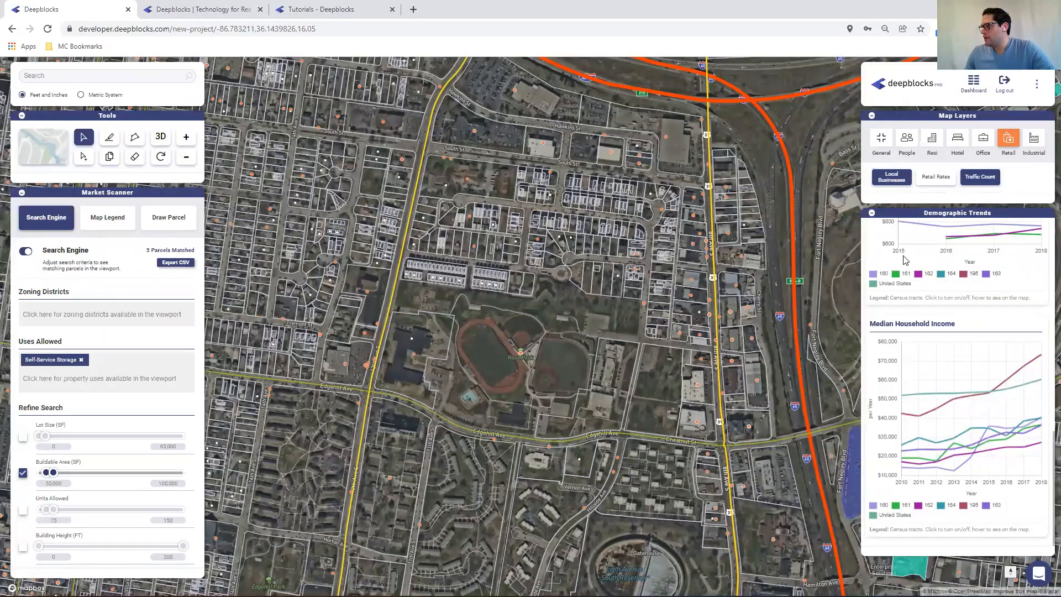
pyautogui.click(871, 214)
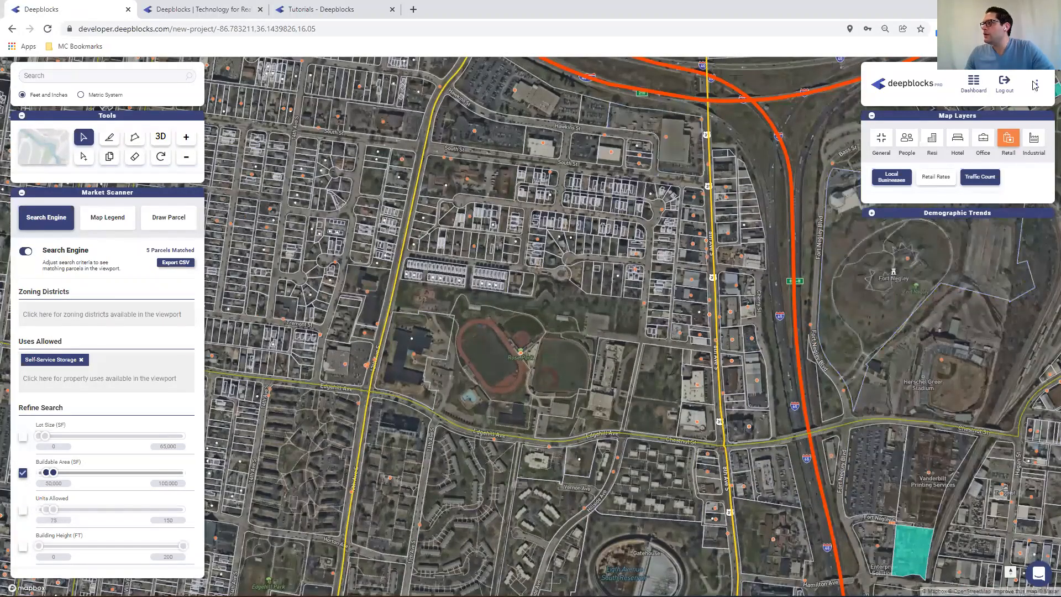
pyautogui.moveTo(669, 140); pyautogui.dragTo(383, 227)
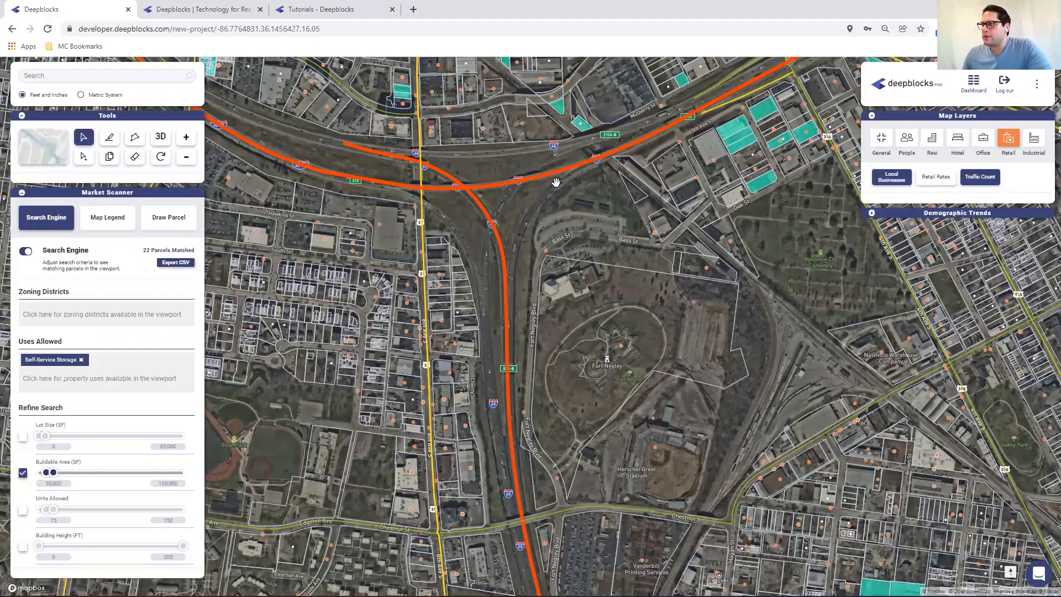
pyautogui.moveTo(556, 182); pyautogui.dragTo(791, 216)
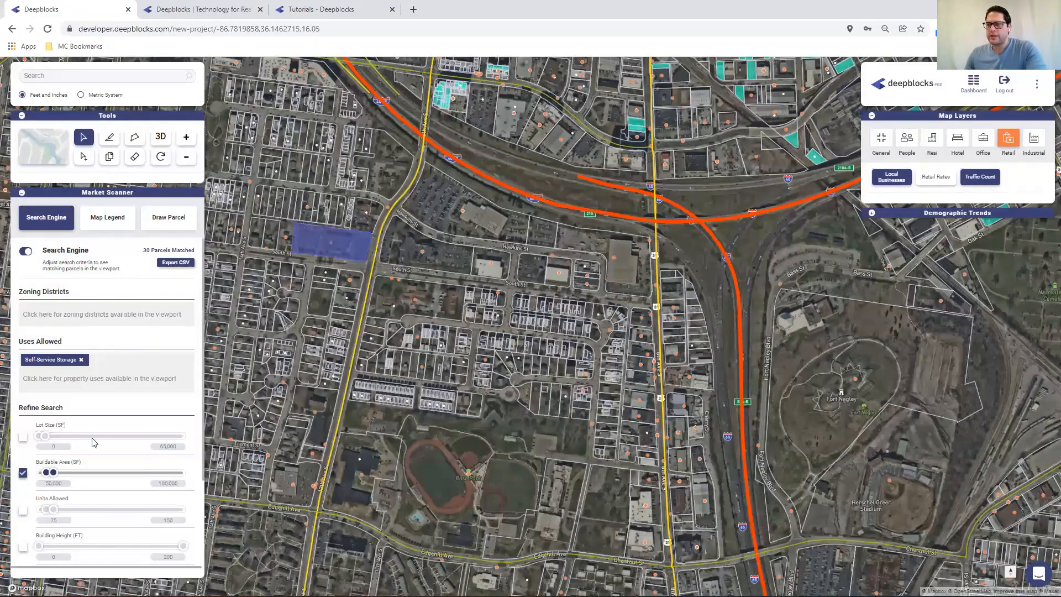
# Turn on the General Buildable Area Ratio layer and zoom in on the downtown parcels north of the interstate
pyautogui.click(879, 139)
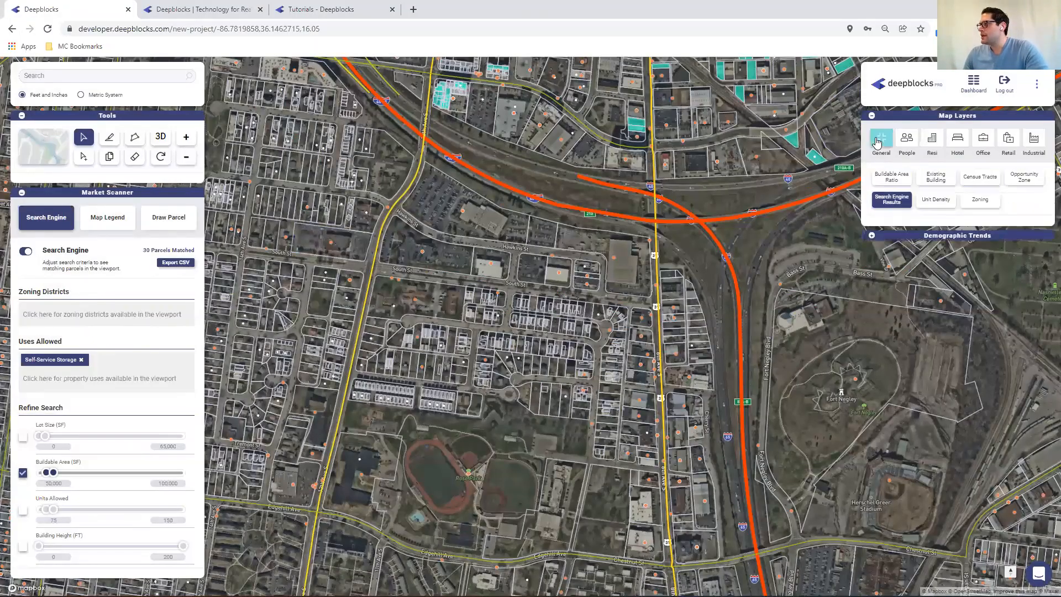
pyautogui.click(873, 178)
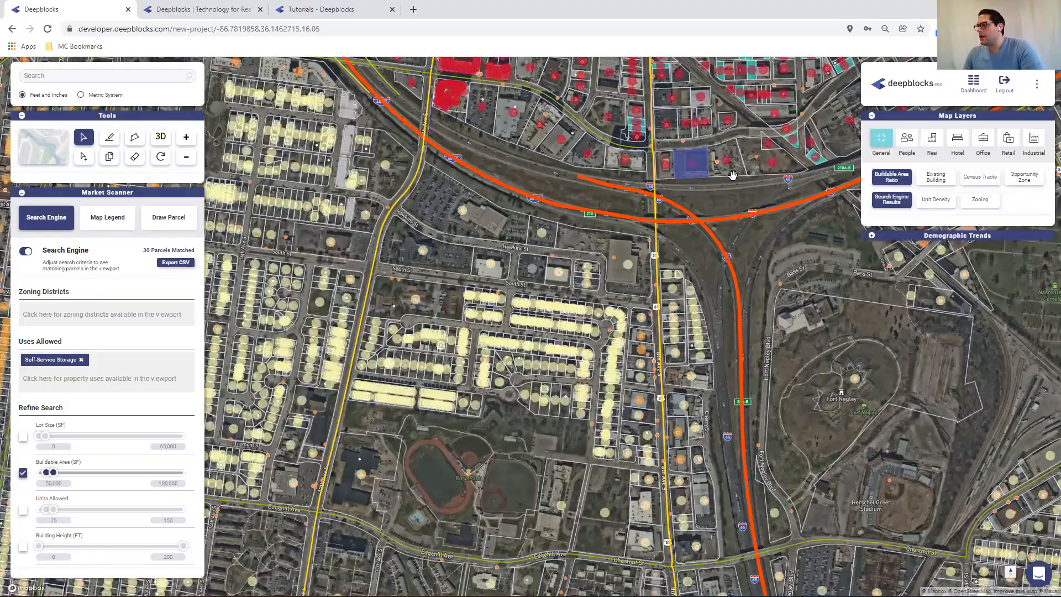
pyautogui.moveTo(738, 181); pyautogui.dragTo(595, 456)
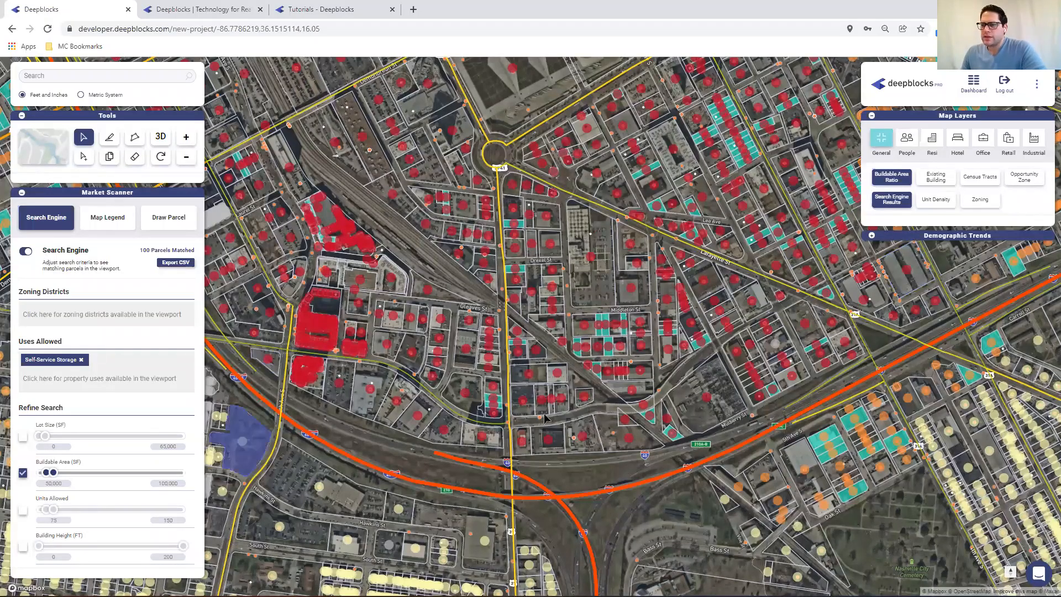
pyautogui.scroll(2, 694, 354)
pyautogui.scroll(3, 694, 354)
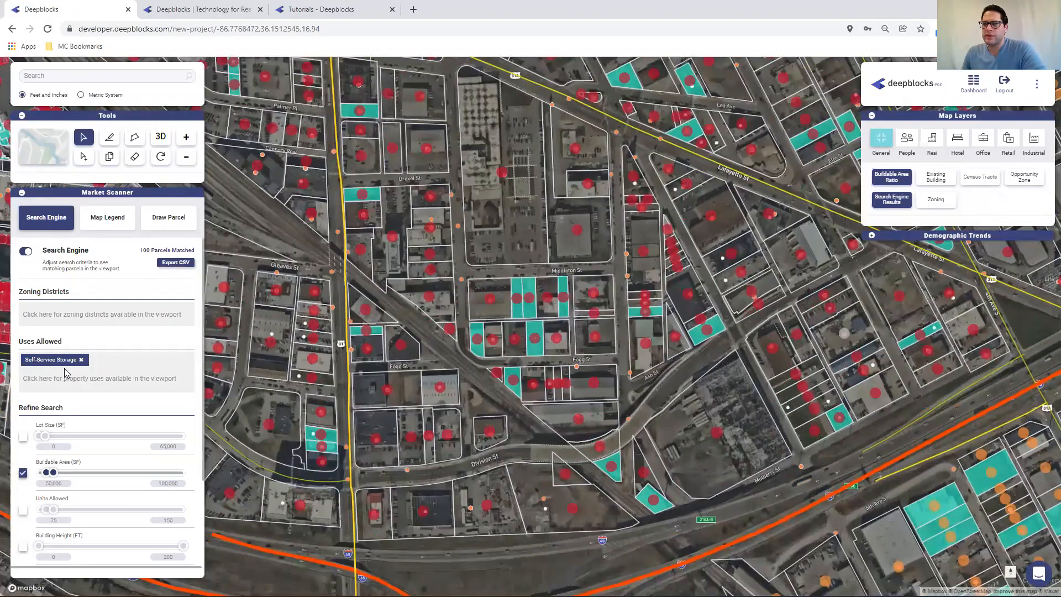
# Replace the Self-Service Storage use filter with Hospitals
pyautogui.click(81, 360)
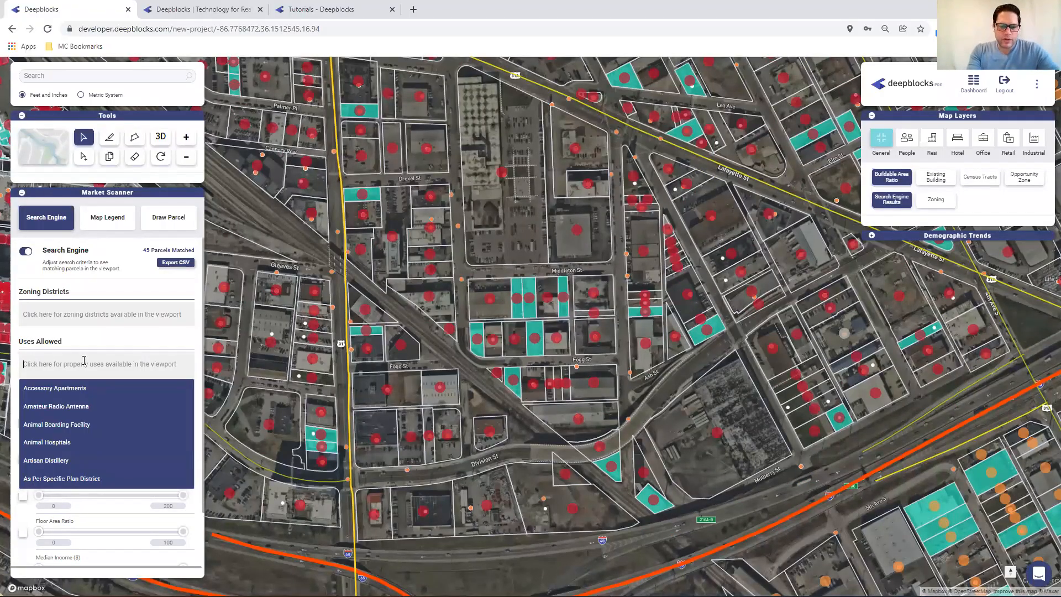
pyautogui.write('hos')
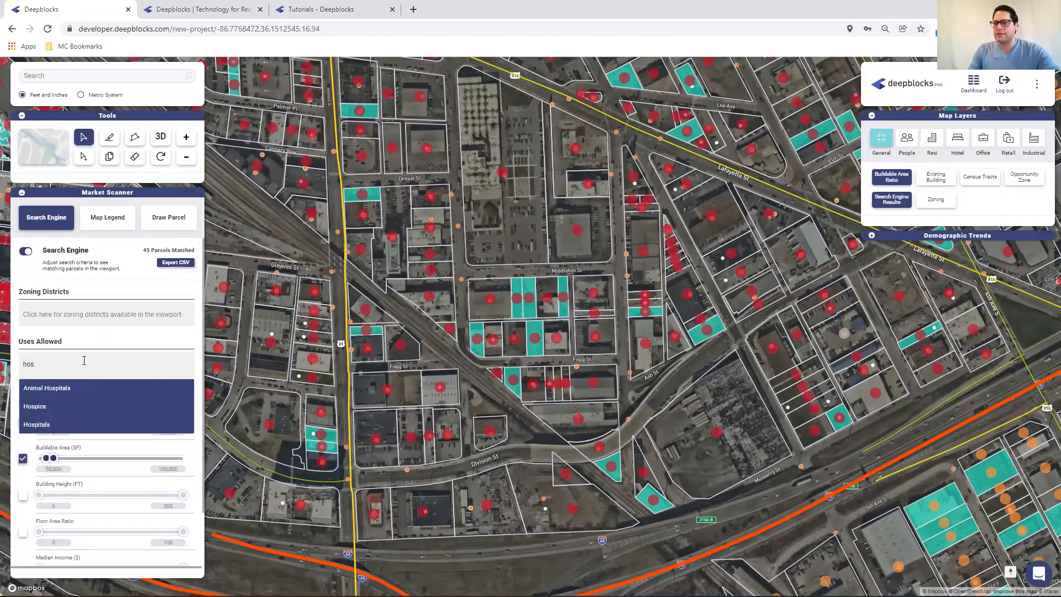
pyautogui.click(46, 423)
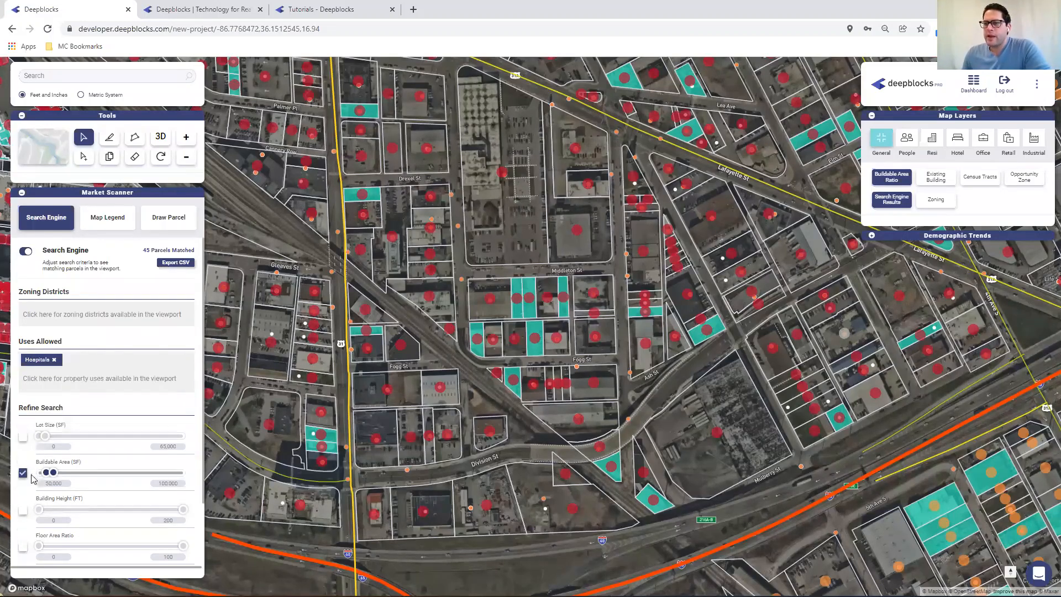
# Set the Buildable Area range to 250,000 to 350,000 SF
pyautogui.doubleClick(54, 484)
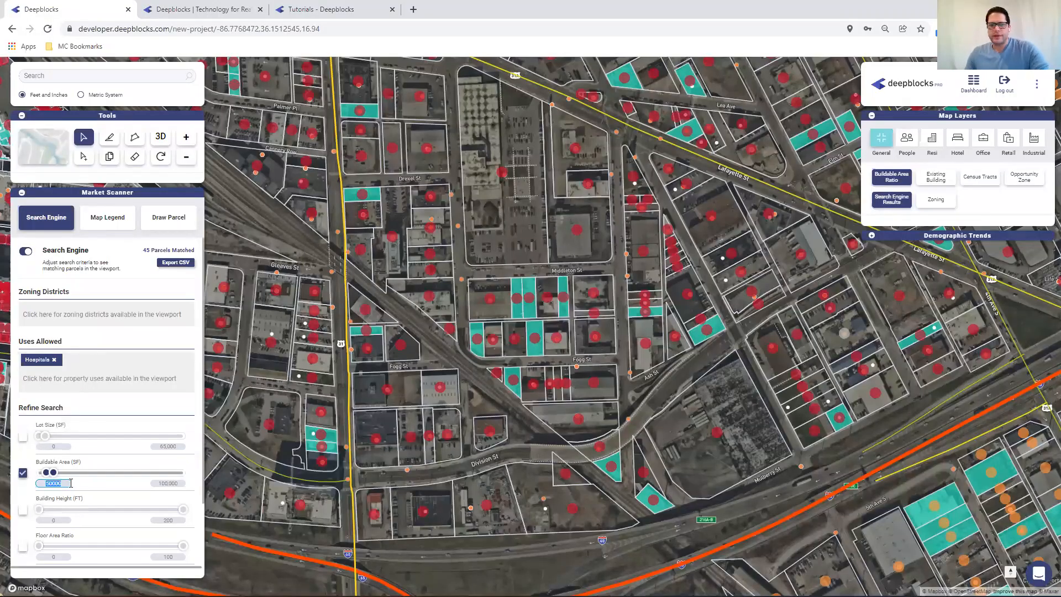
pyautogui.write('2')
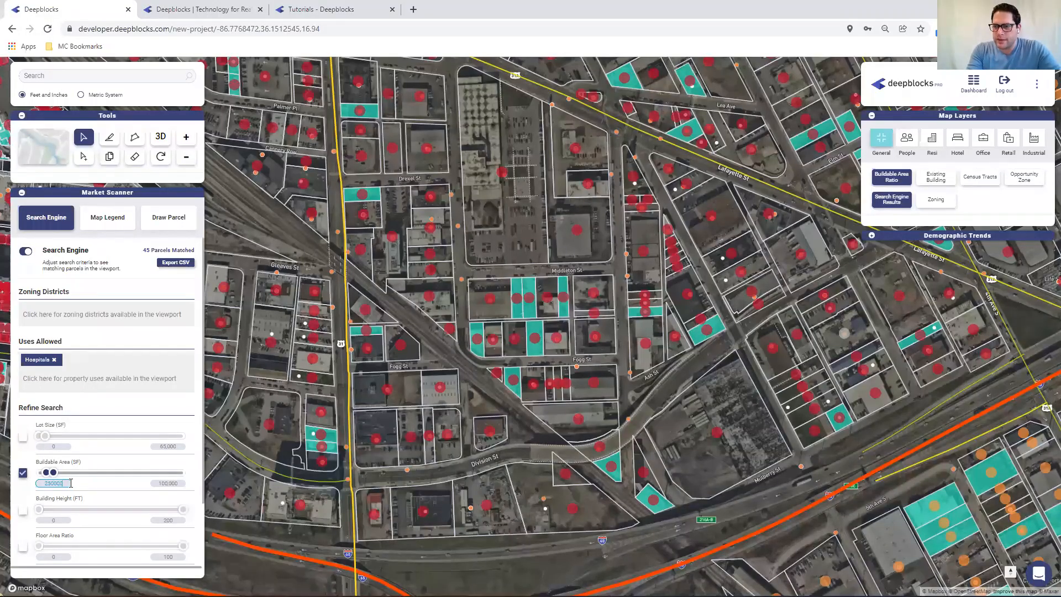
pyautogui.press('Tab')
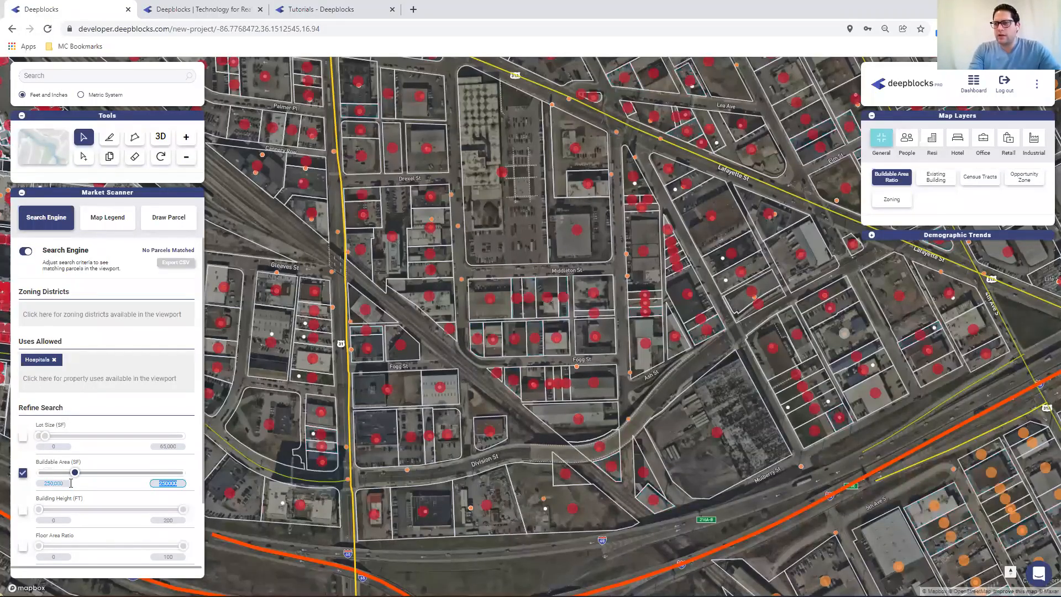
pyautogui.write('350,')
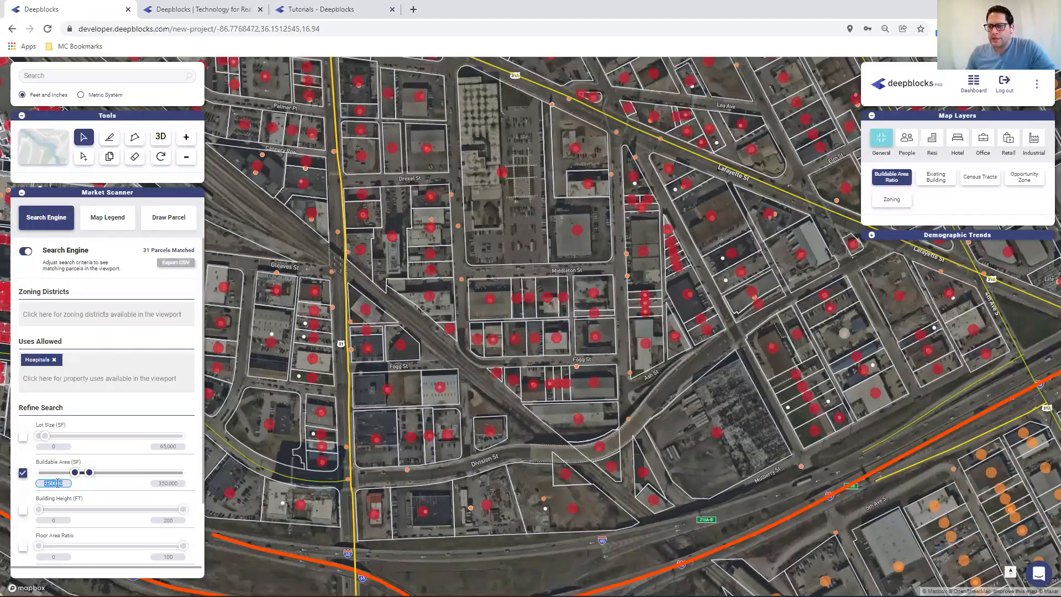
pyautogui.click(55, 483)
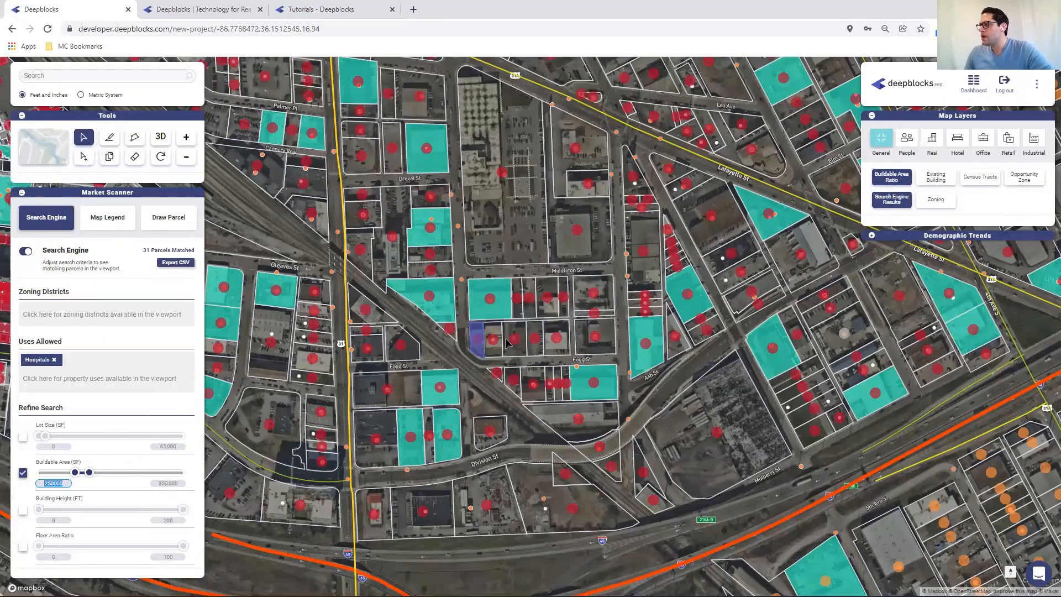
# Pan the map and open the Zoning Districts list to review the districts available in the viewport
pyautogui.scroll(2, 697, 285)
pyautogui.scroll(-2, 701, 290)
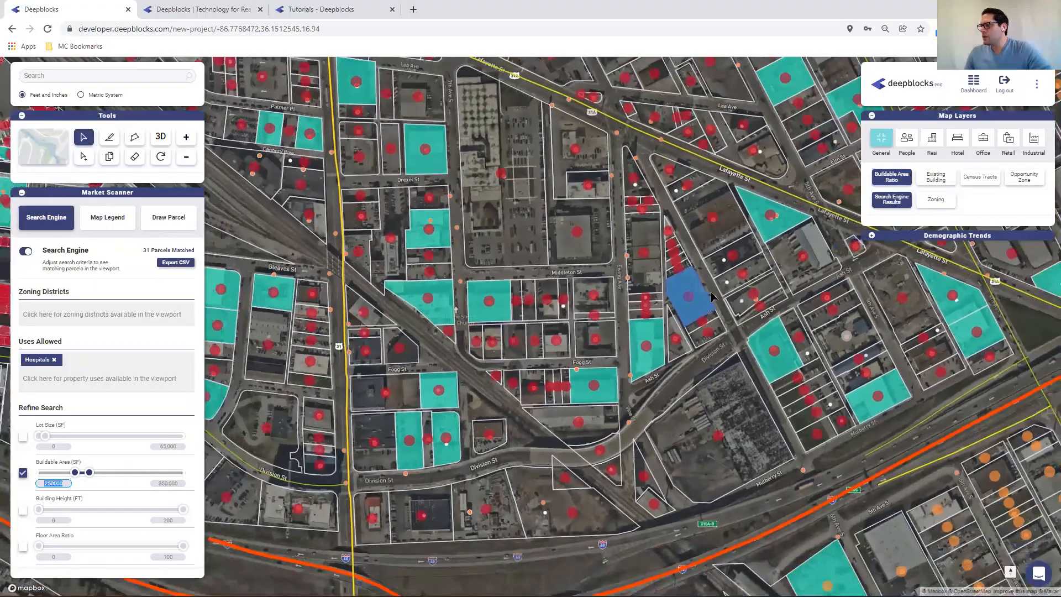
pyautogui.moveTo(468, 328); pyautogui.dragTo(538, 329)
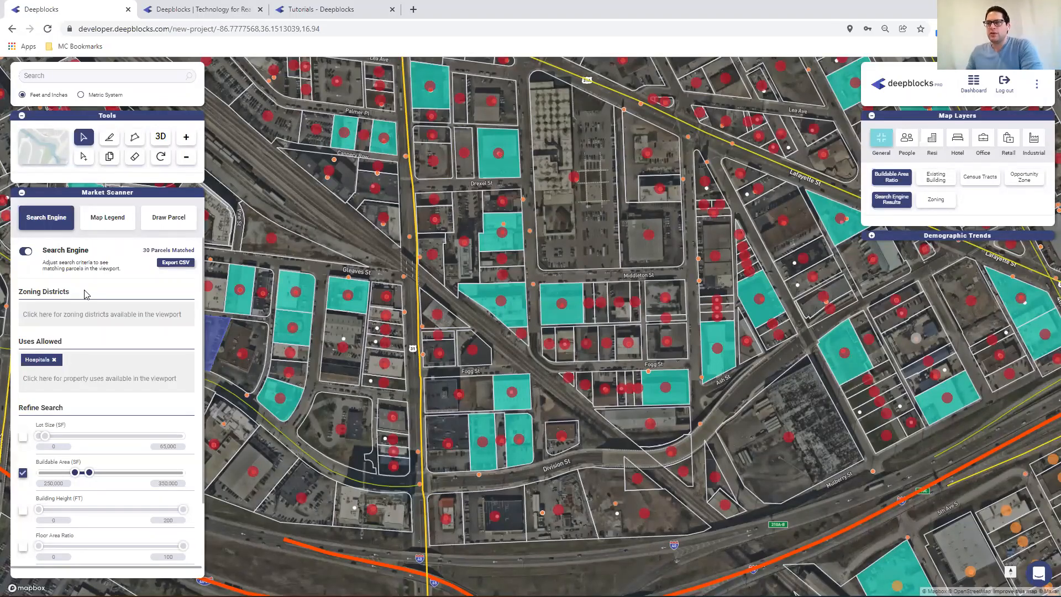
pyautogui.click(64, 313)
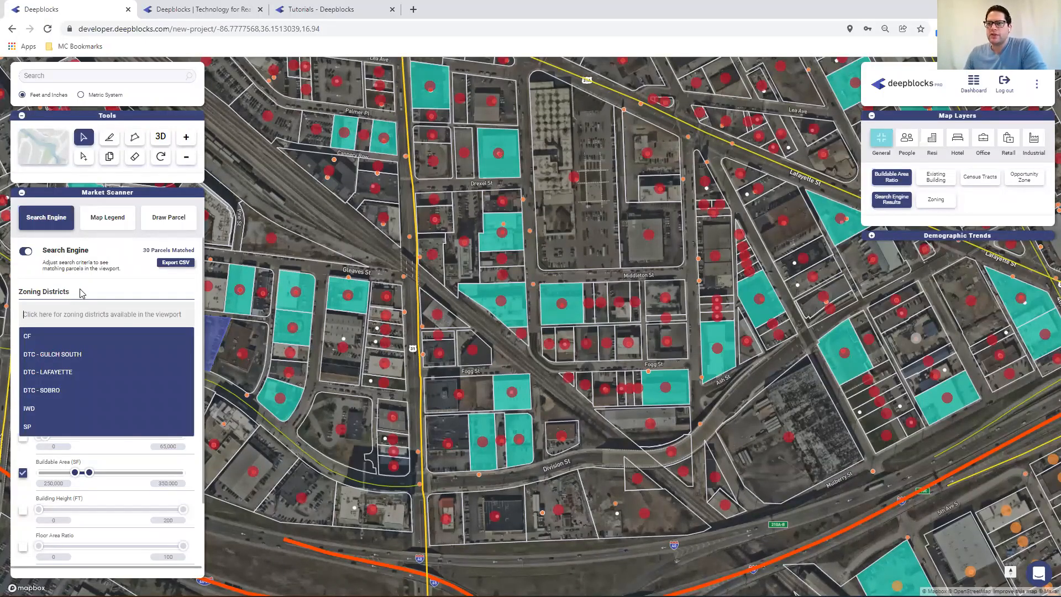
pyautogui.click(83, 294)
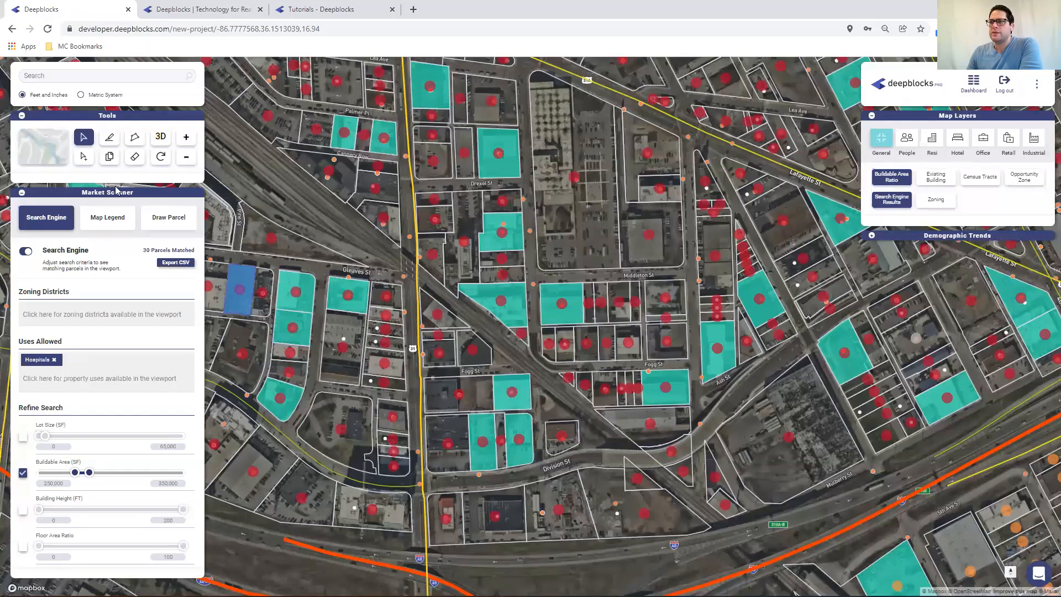
# Select the highlighted parcels near Gleaves St and review their property data and zoning limits
pyautogui.click(87, 161)
pyautogui.click(302, 299)
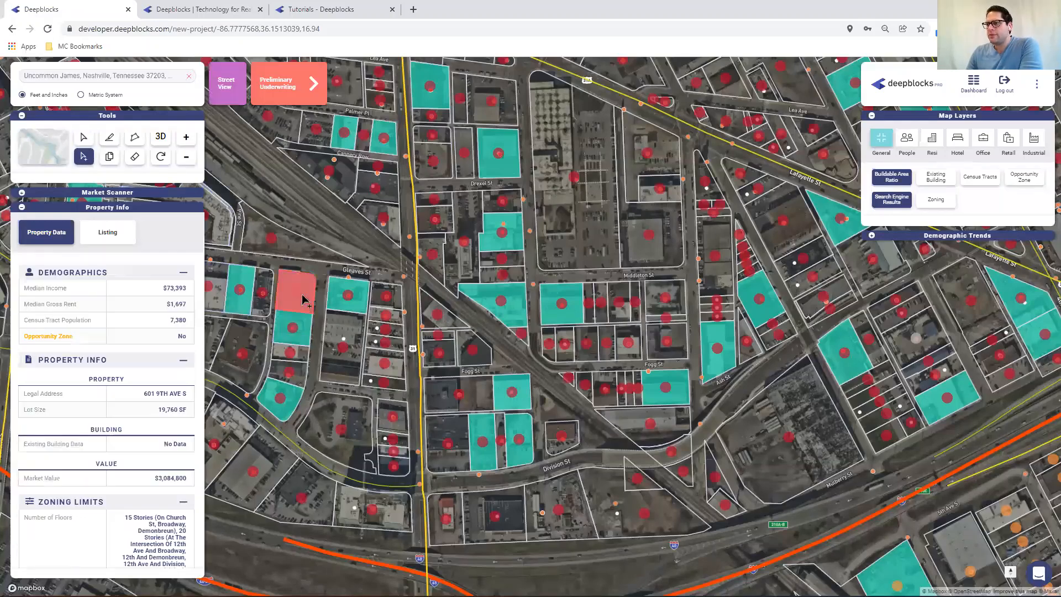
pyautogui.click(304, 327)
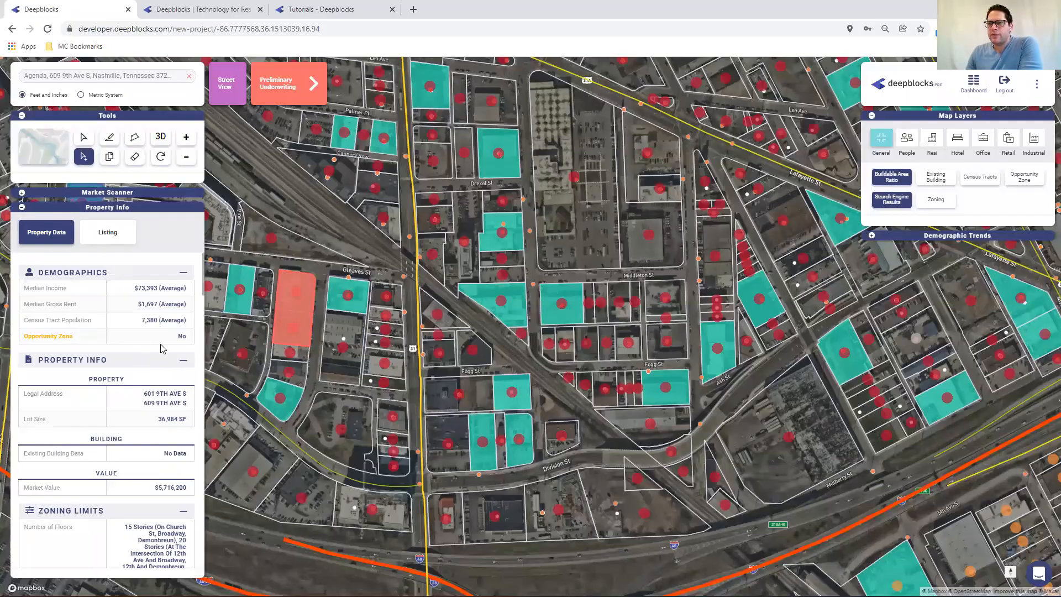
pyautogui.scroll(-2, 166, 351)
pyautogui.scroll(-1, 140, 348)
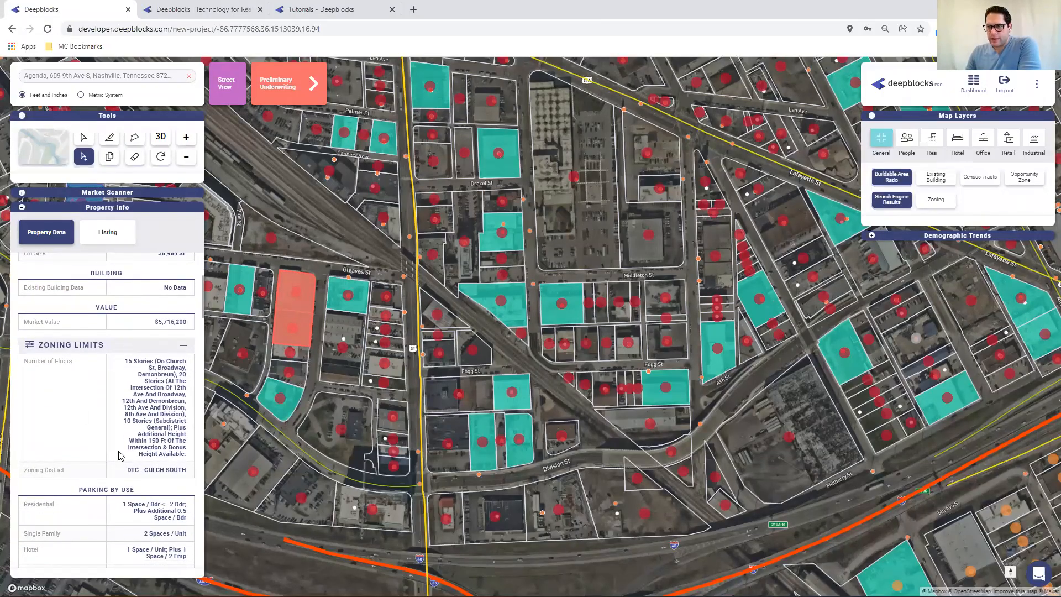
# Scroll through the selected parcels' zoning limits, parking rules, allowed uses, uses breakdown and setbacks
pyautogui.scroll(-1, 110, 388)
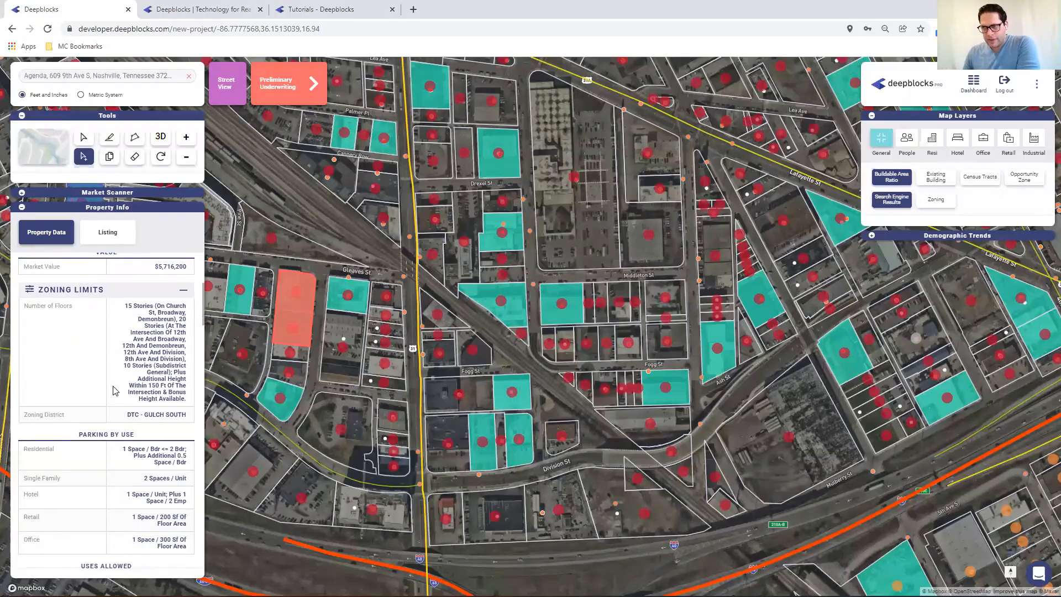
pyautogui.scroll(-3, 110, 376)
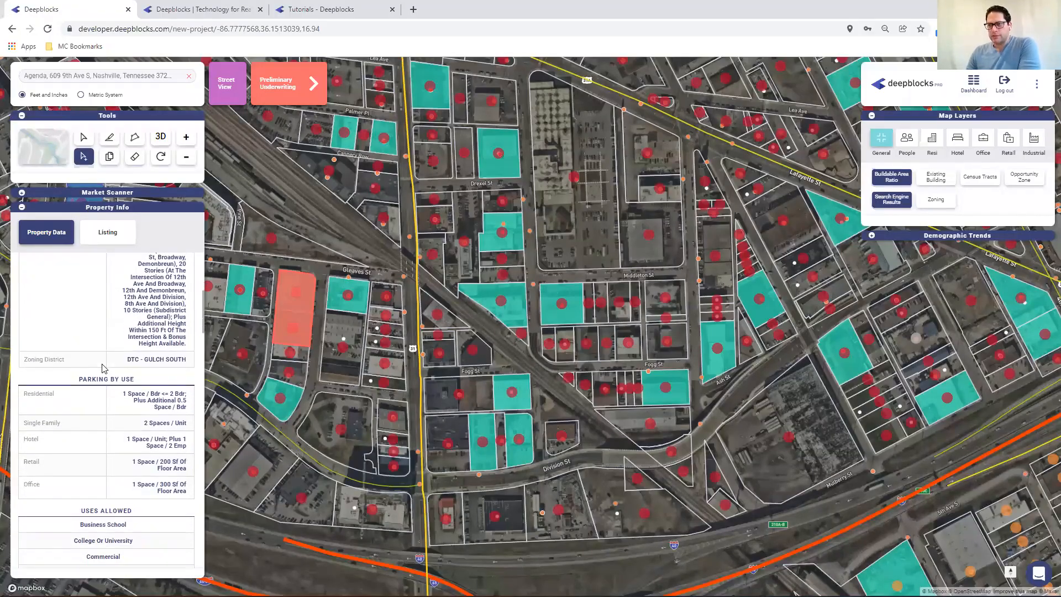
pyautogui.scroll(-5, 111, 369)
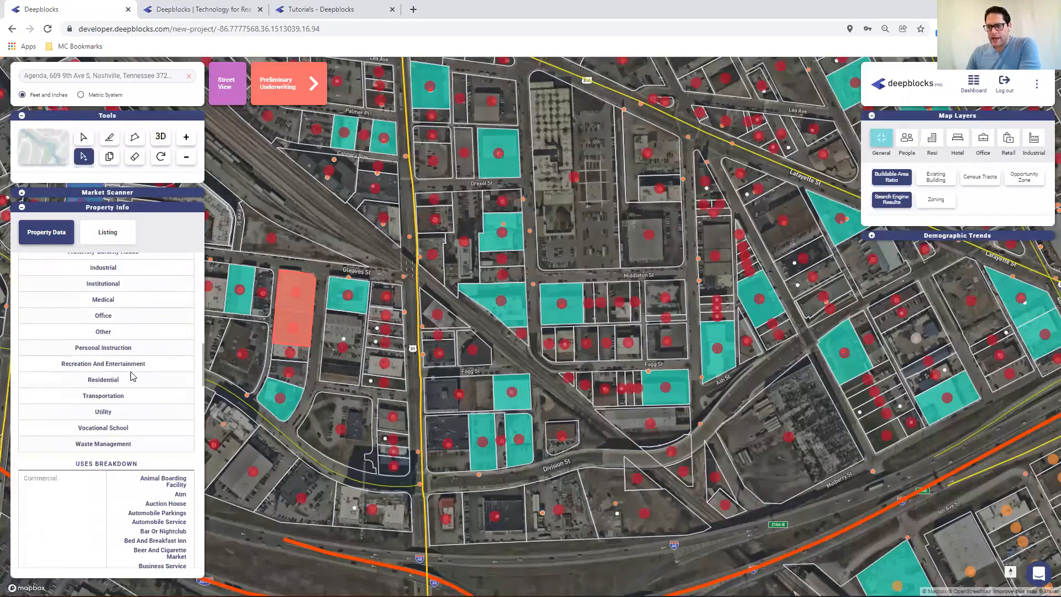
pyautogui.scroll(-3, 136, 382)
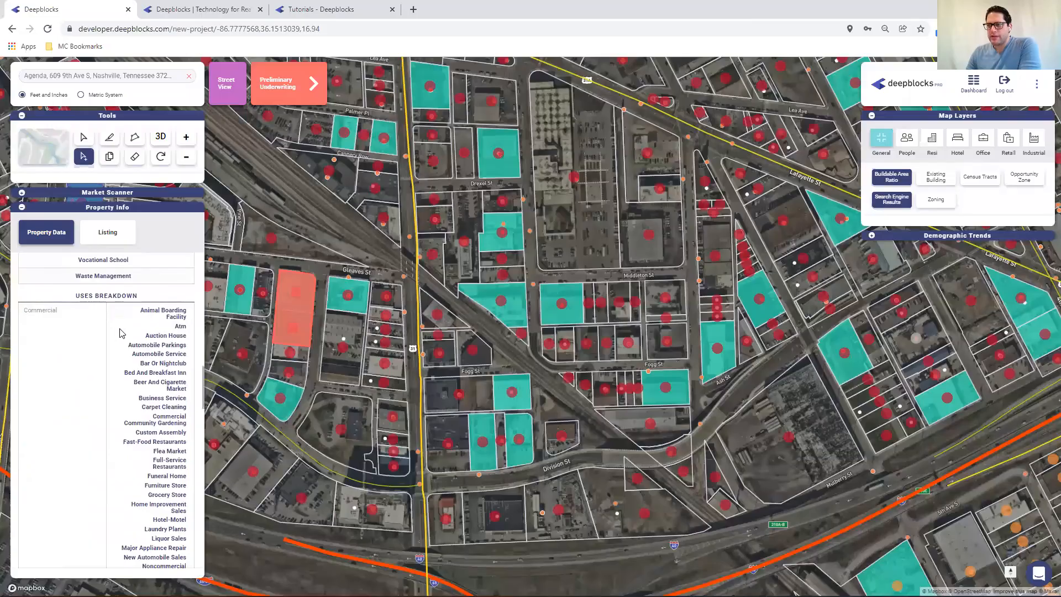
pyautogui.scroll(-5, 121, 331)
pyautogui.scroll(-10, 124, 333)
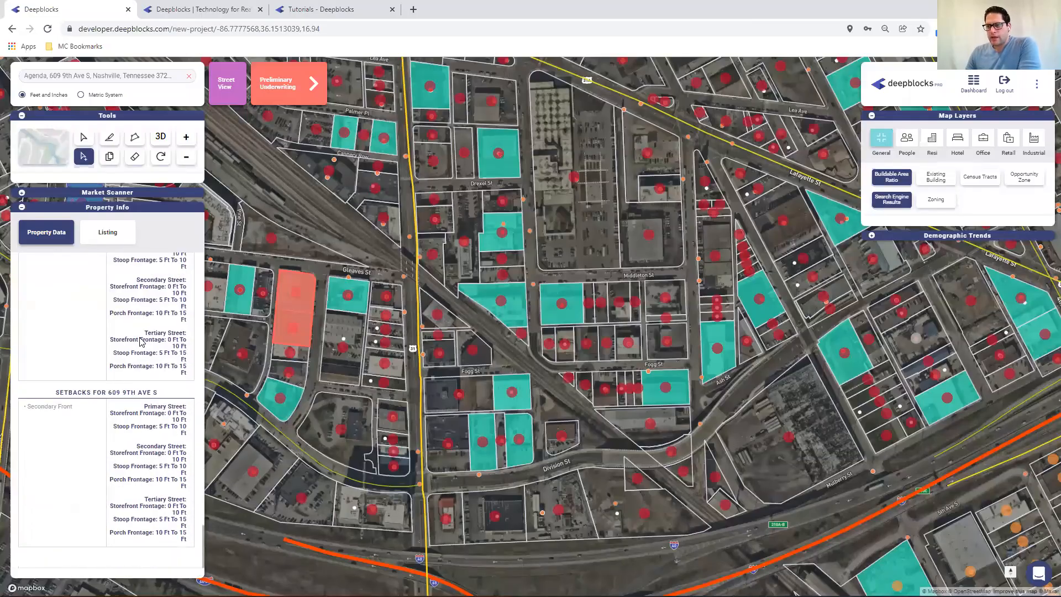
pyautogui.scroll(3, 129, 396)
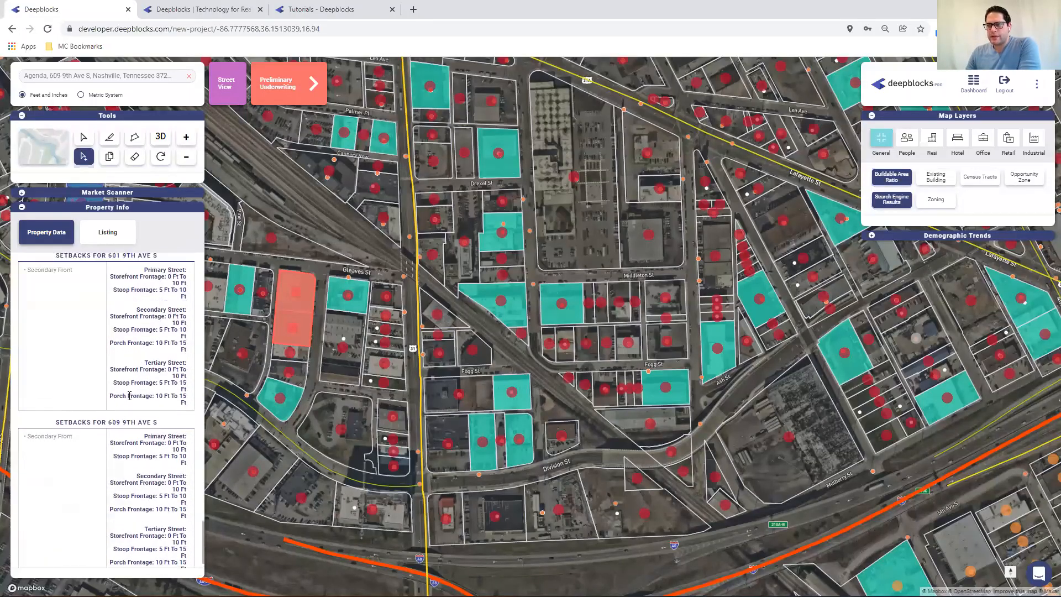
pyautogui.scroll(6, 141, 359)
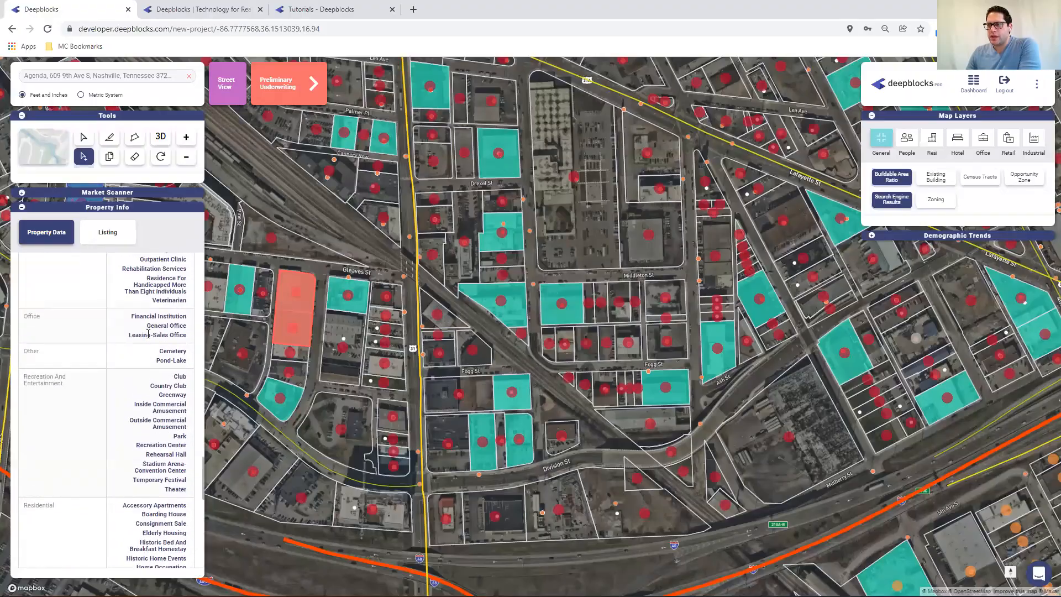
pyautogui.scroll(10, 152, 326)
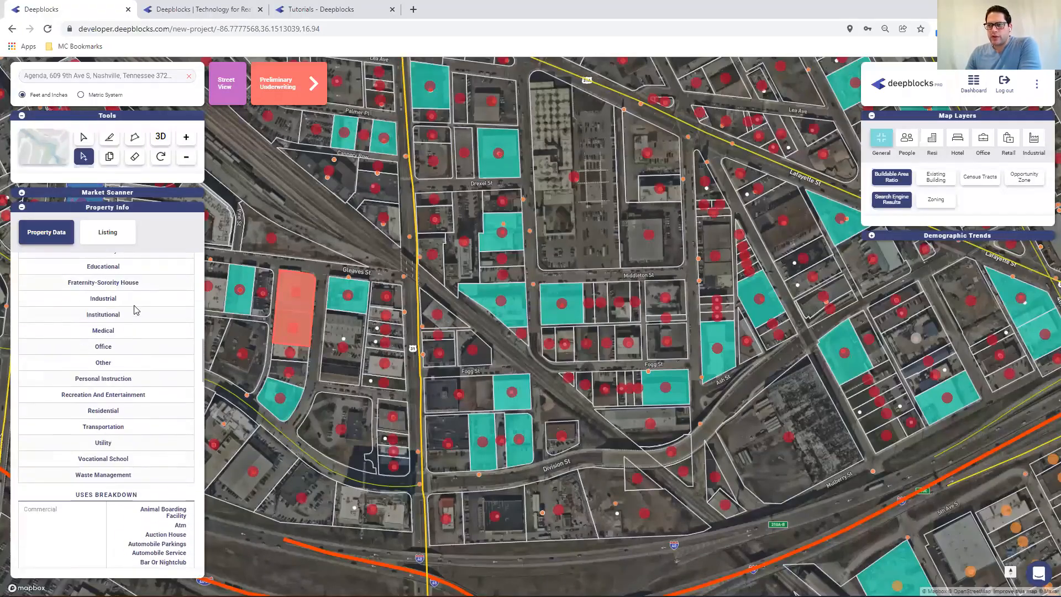
pyautogui.scroll(10, 138, 309)
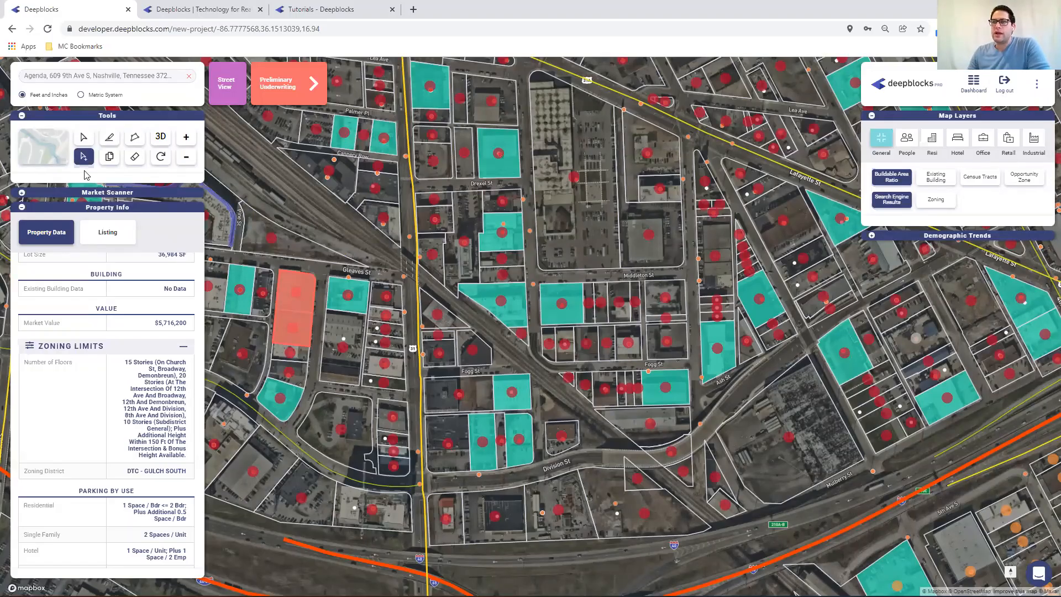
pyautogui.click(109, 139)
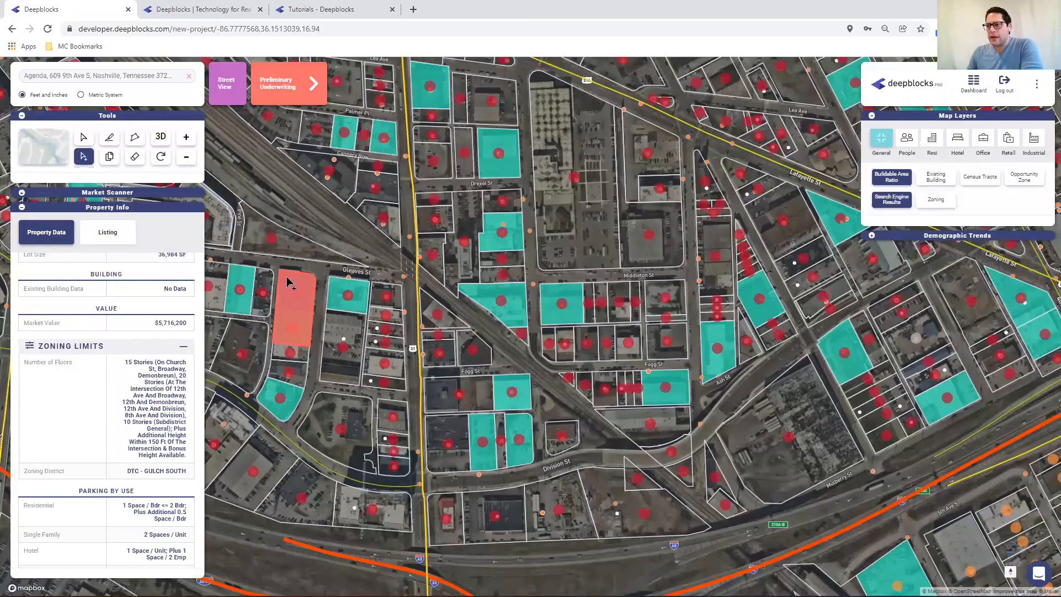
pyautogui.click(295, 305)
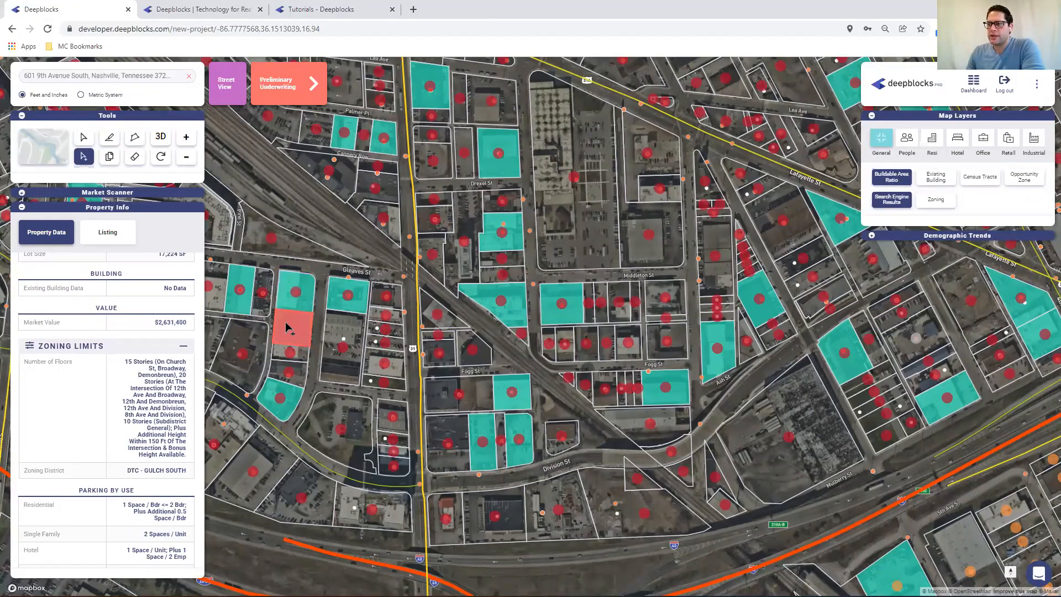
pyautogui.click(110, 139)
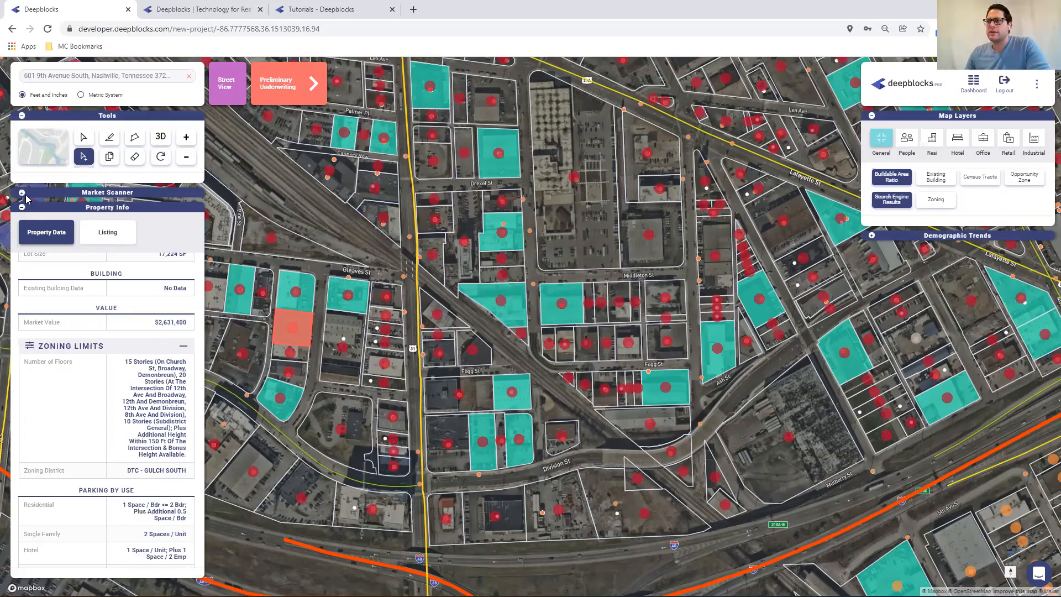
# Clear the address search and go to Raleigh, North Carolina
pyautogui.click(189, 76)
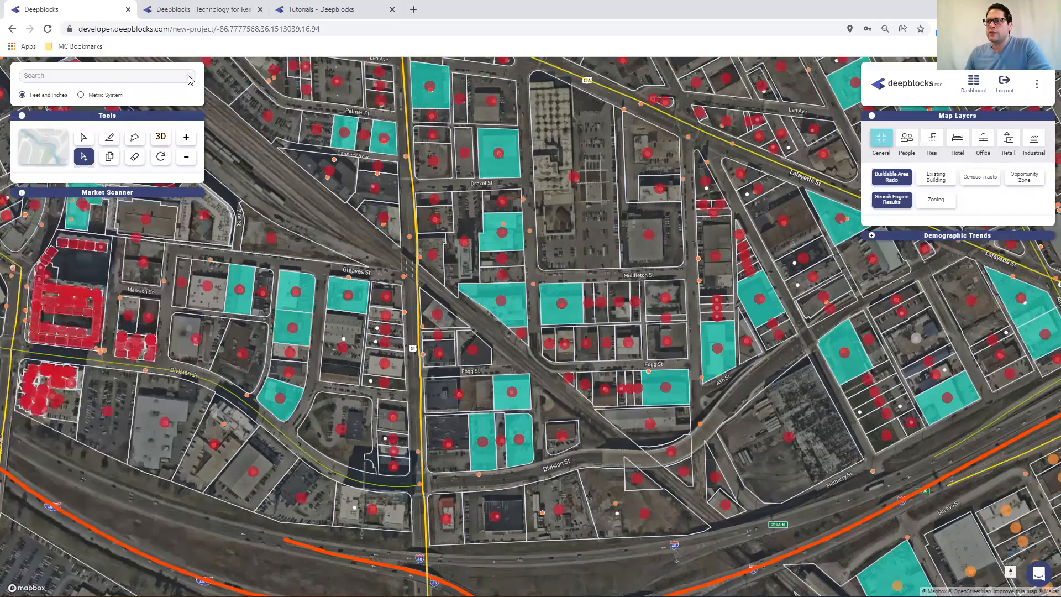
pyautogui.click(90, 77)
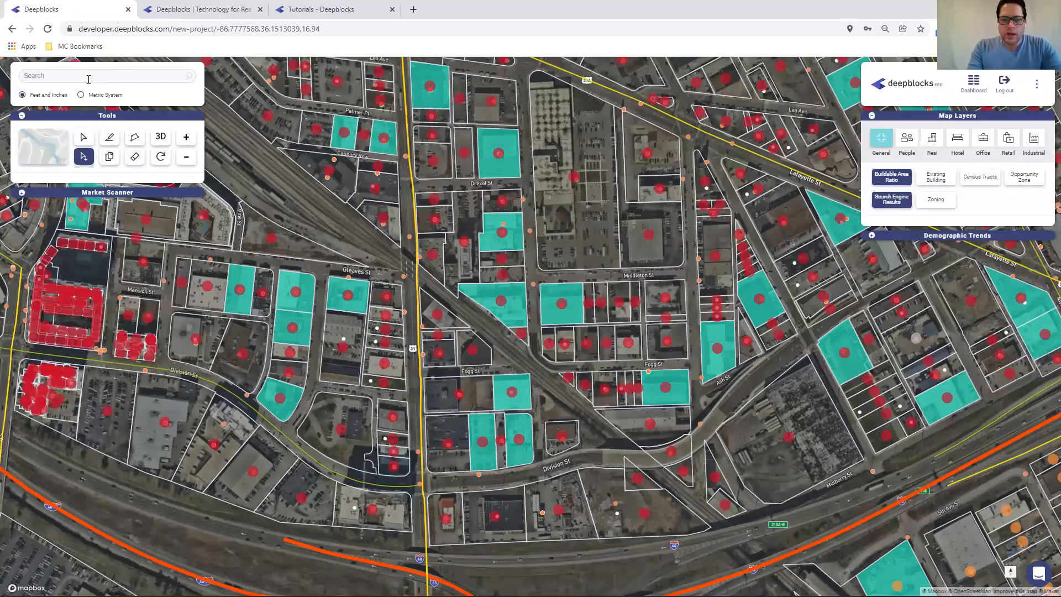
pyautogui.write('rale')
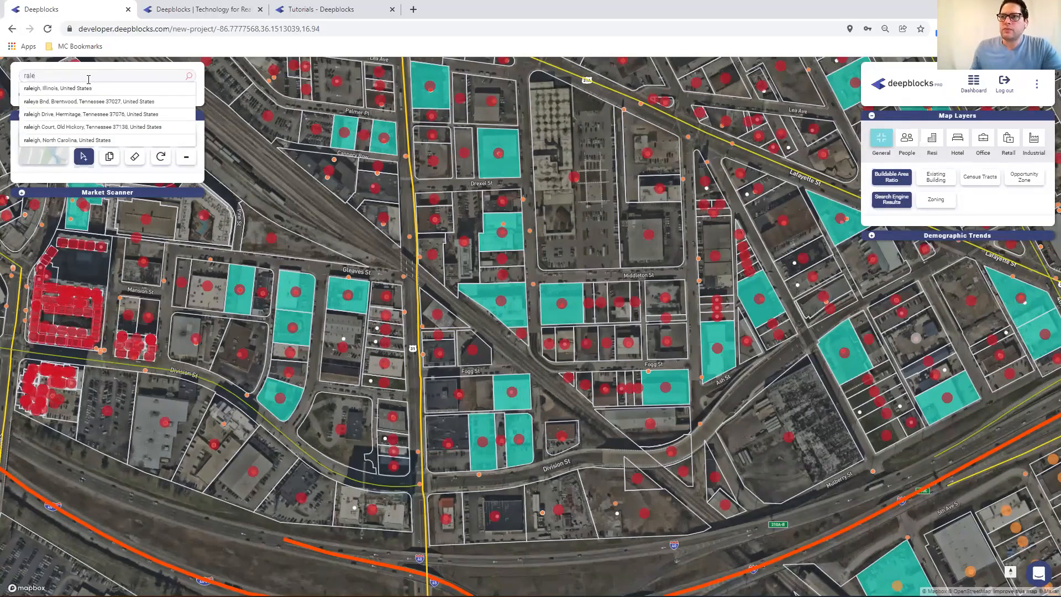
pyautogui.click(73, 140)
# Switch the basemap from satellite imagery to the street map
pyautogui.scroll(-1, 555, 246)
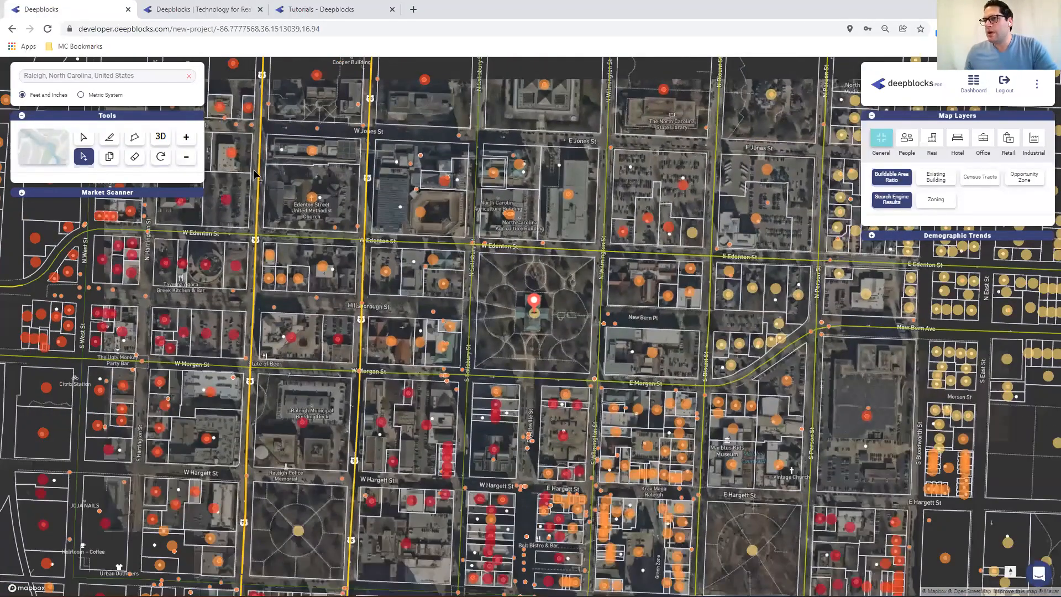
pyautogui.scroll(-1, 513, 227)
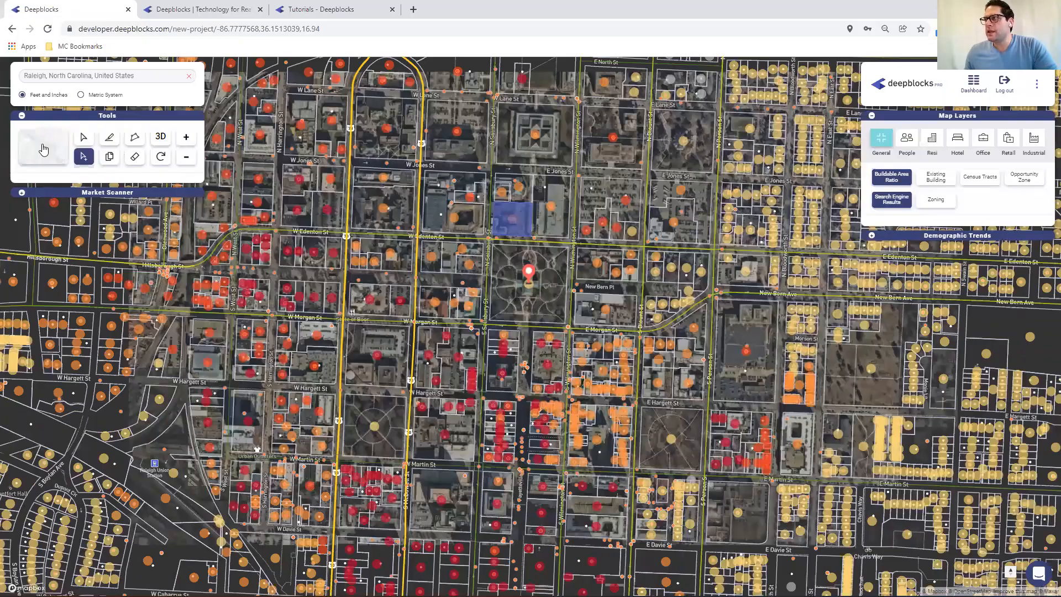
pyautogui.click(44, 150)
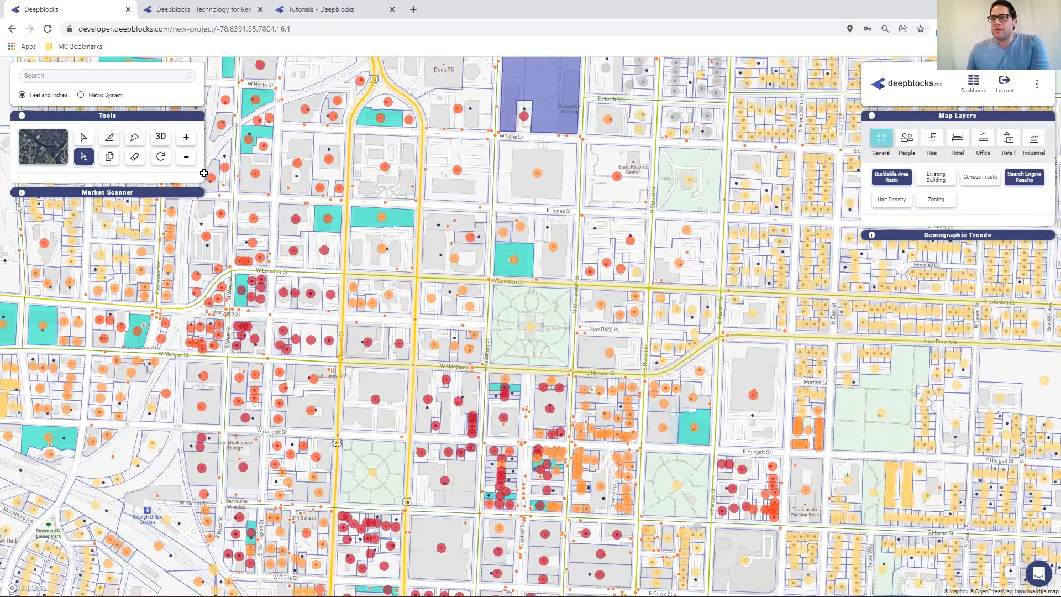
# Open the Market Scanner and turn off the Buildable Area filter
pyautogui.click(23, 194)
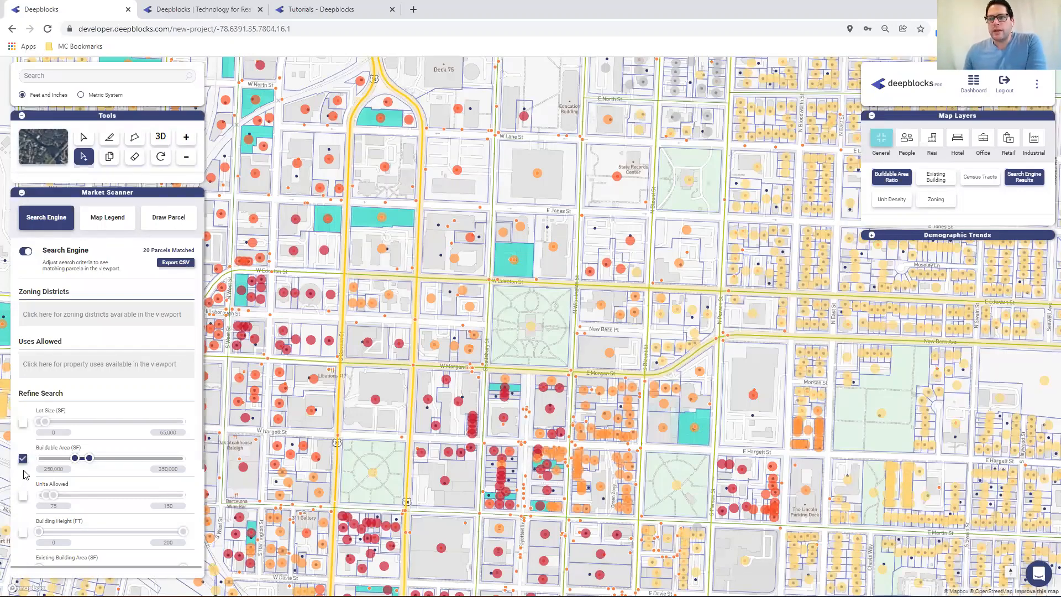
pyautogui.click(23, 458)
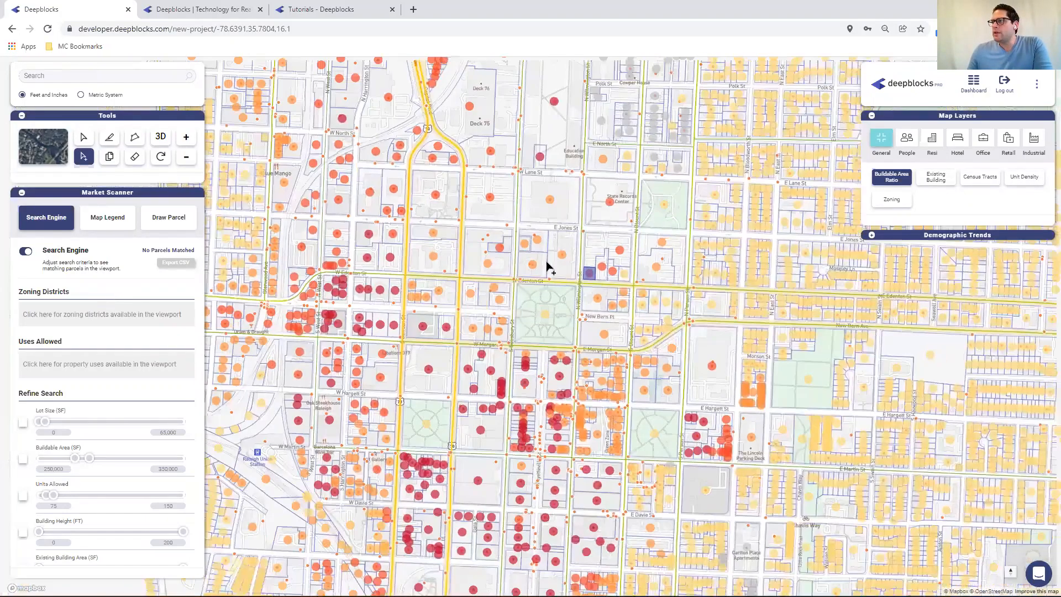
# Browse the Retail map layer options over the zoomed-out Raleigh region, then return to General layers
pyautogui.scroll(-3, 580, 273)
pyautogui.scroll(-5, 489, 256)
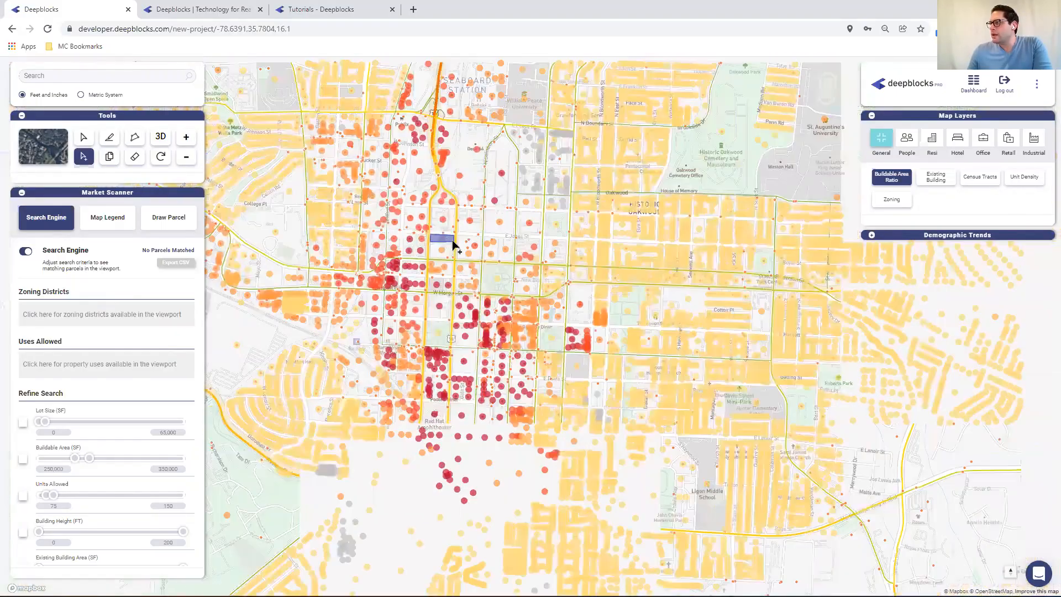
pyautogui.scroll(-5, 464, 240)
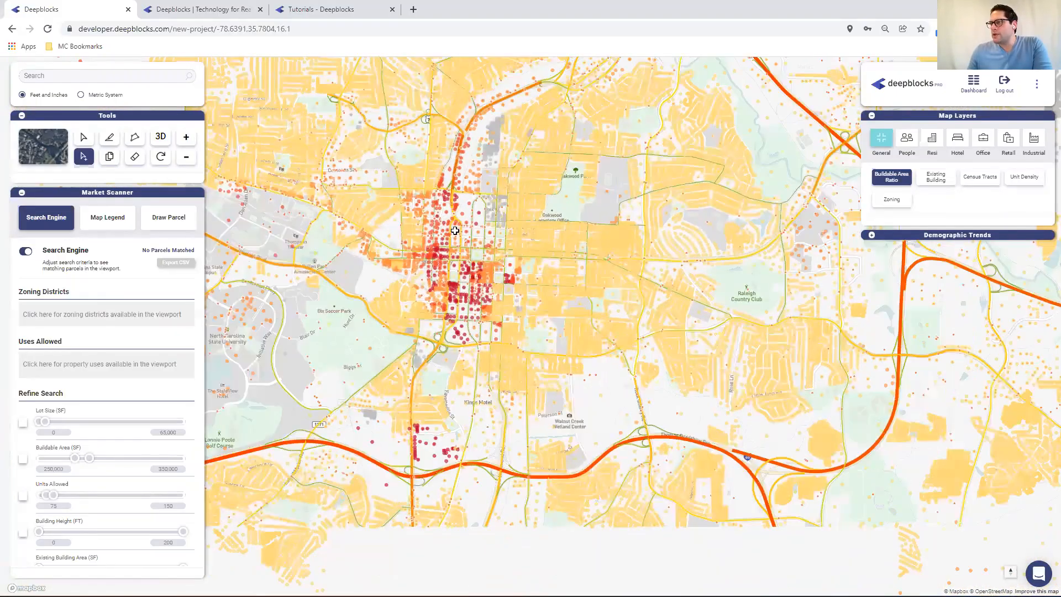
pyautogui.scroll(-5, 437, 221)
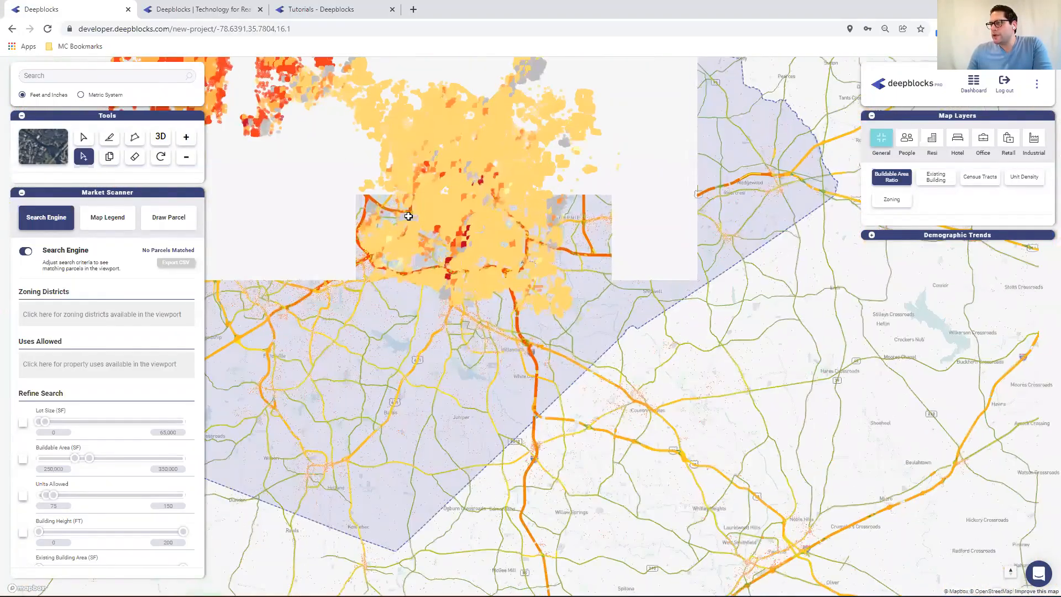
pyautogui.scroll(5, 410, 216)
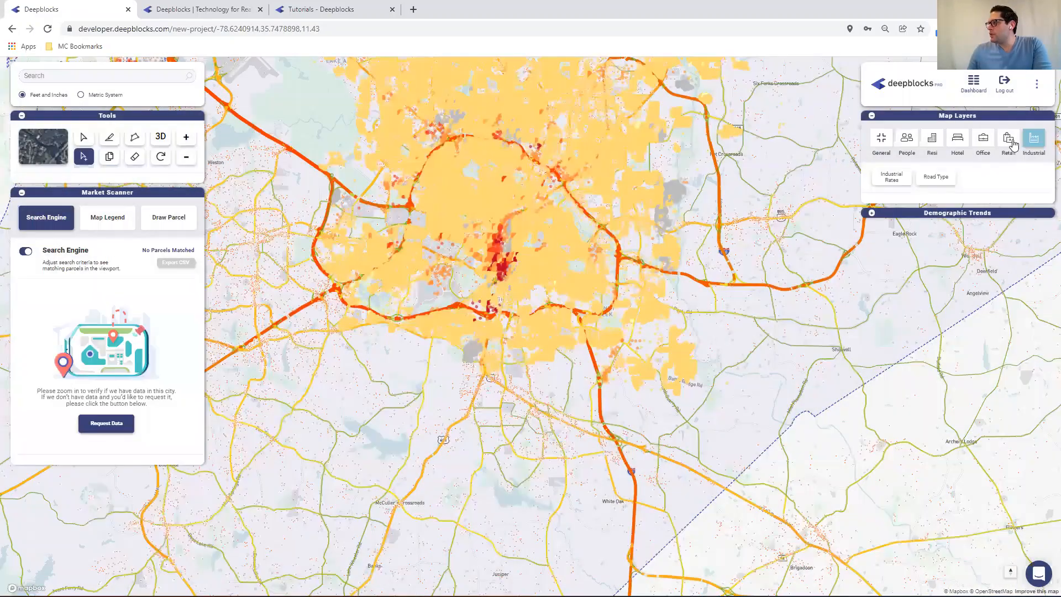
pyautogui.click(1008, 140)
pyautogui.click(893, 182)
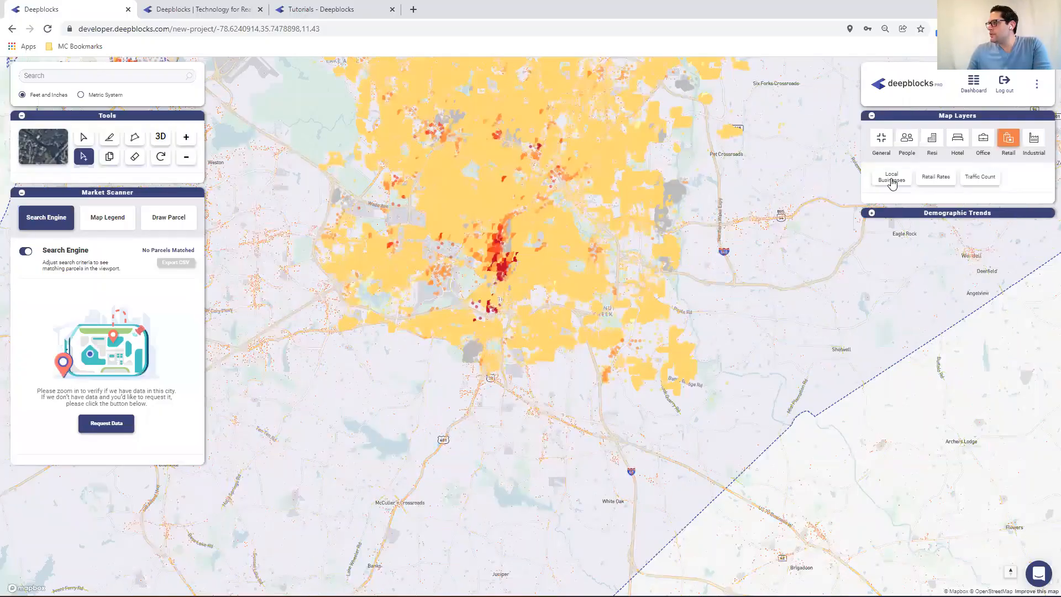
pyautogui.click(883, 142)
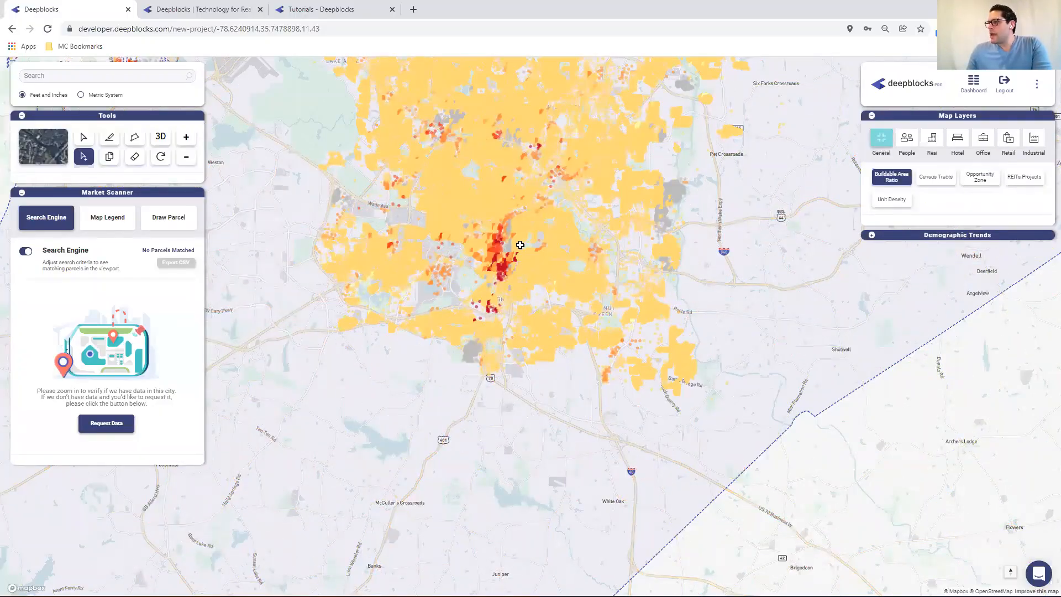
# Show the Median Income demographic layer over downtown Raleigh
pyautogui.scroll(1, 520, 243)
pyautogui.scroll(2, 552, 243)
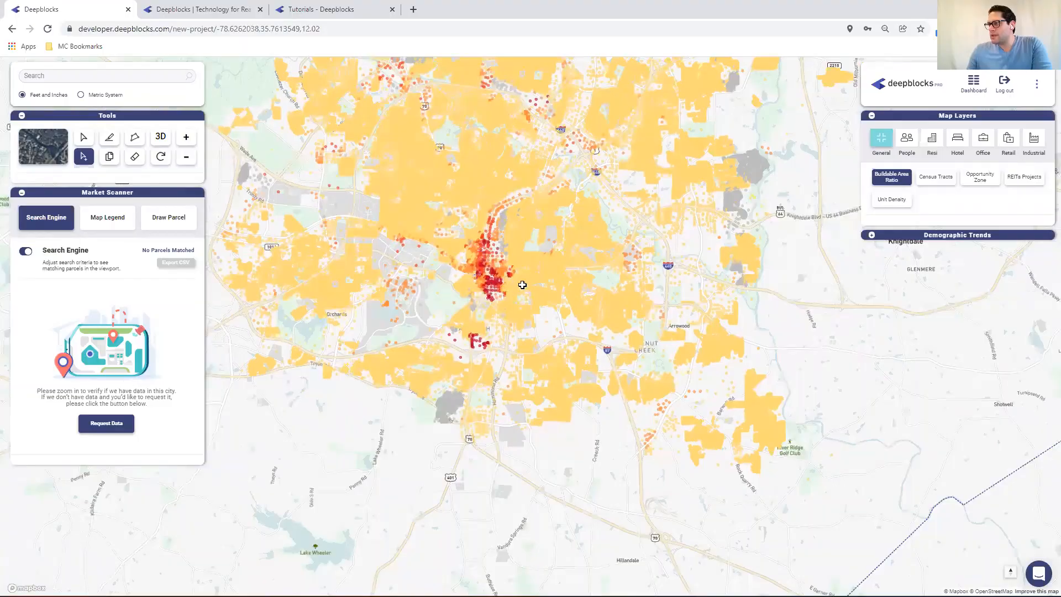
pyautogui.scroll(-1, 516, 280)
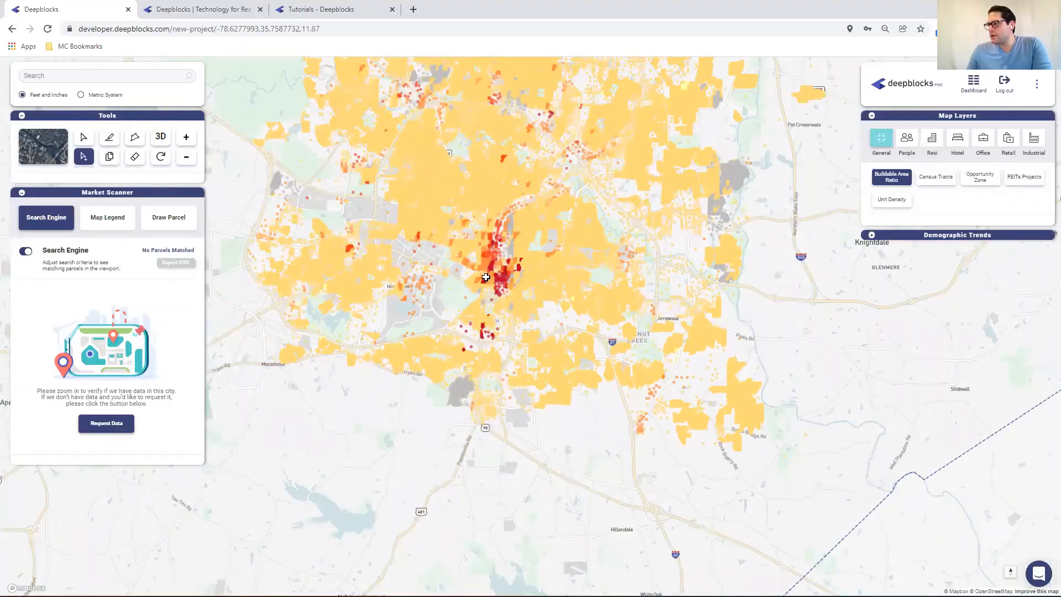
pyautogui.scroll(1, 497, 273)
pyautogui.scroll(1, 500, 274)
pyautogui.scroll(3, 501, 274)
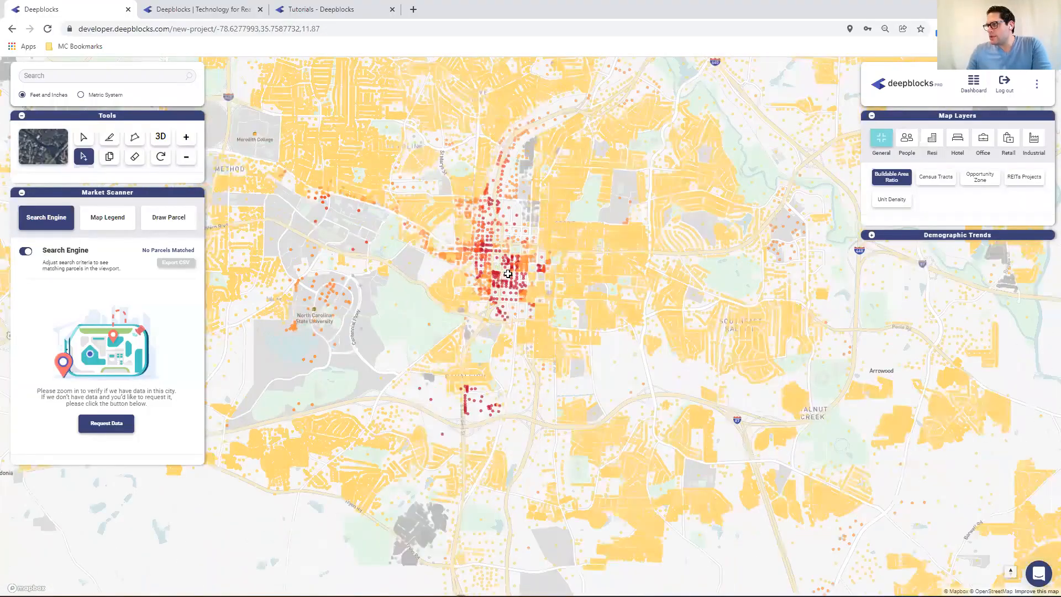
pyautogui.scroll(4, 508, 274)
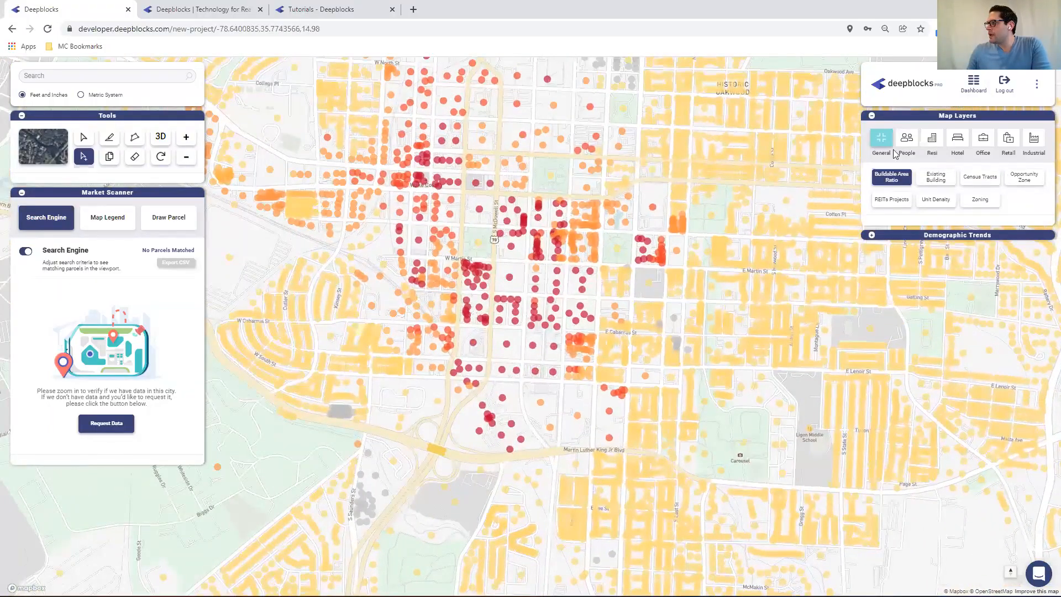
pyautogui.click(907, 142)
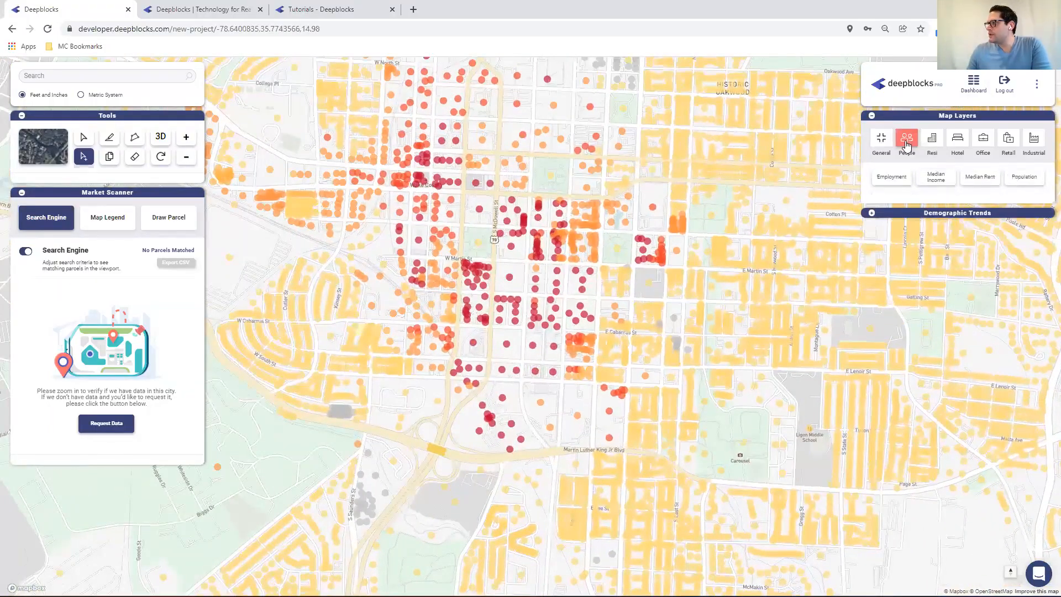
pyautogui.click(938, 178)
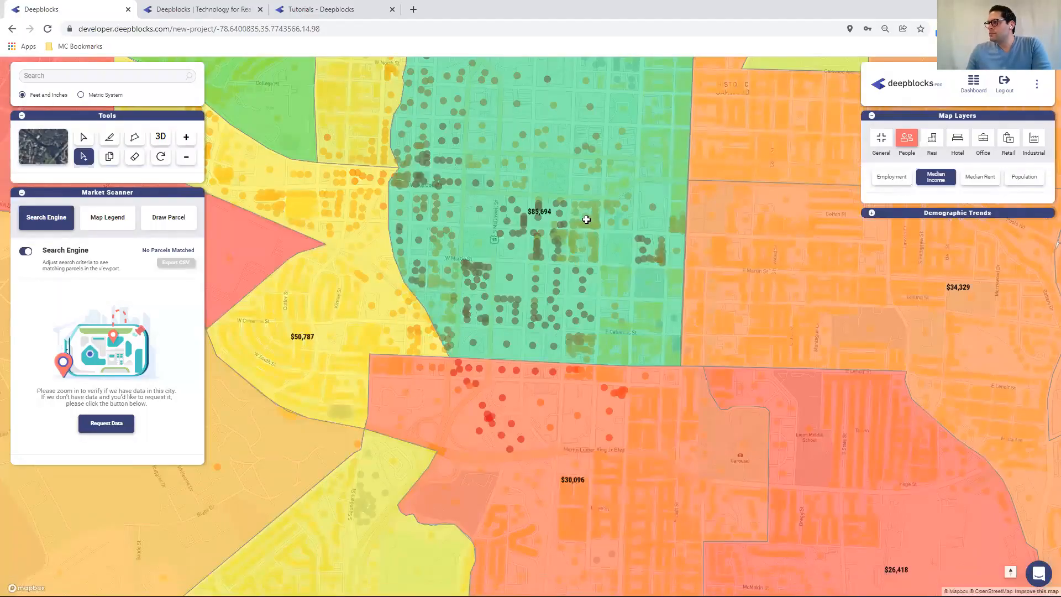
# Examine median incomes in neighbourhoods around downtown, then switch the Median Income layer off
pyautogui.scroll(-3, 579, 201)
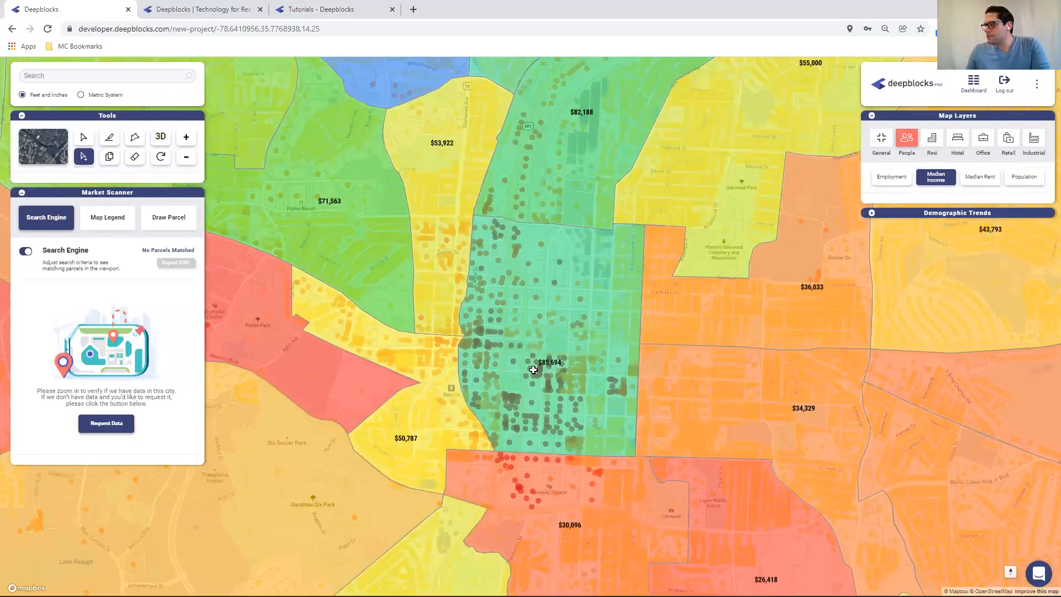
pyautogui.moveTo(534, 363); pyautogui.dragTo(535, 443)
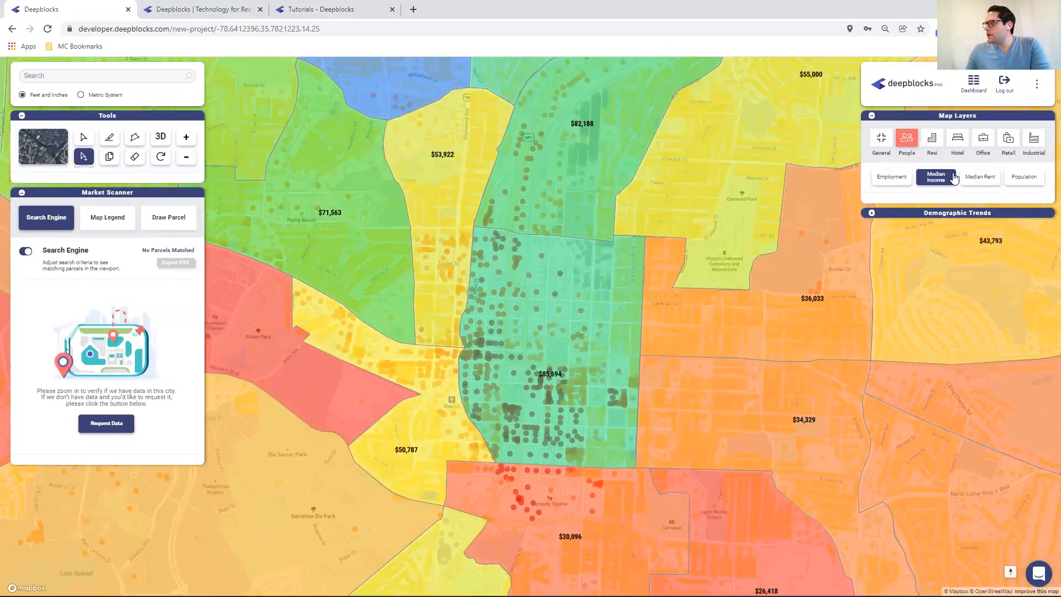
pyautogui.click(952, 177)
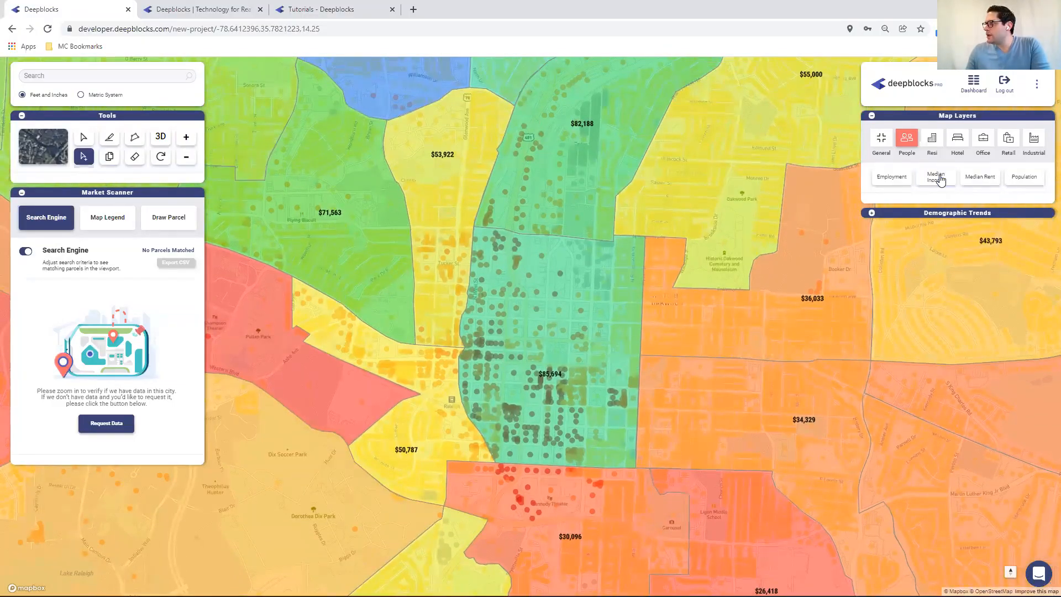
# Preview the Resi Rates layer over downtown Raleigh, then switch it off
pyautogui.click(931, 141)
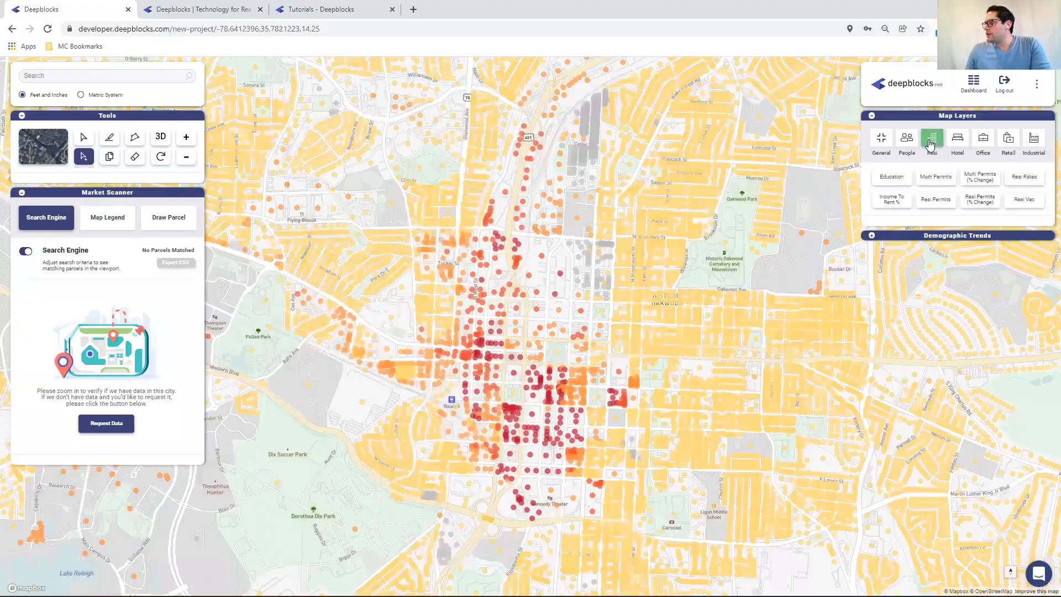
pyautogui.click(1027, 179)
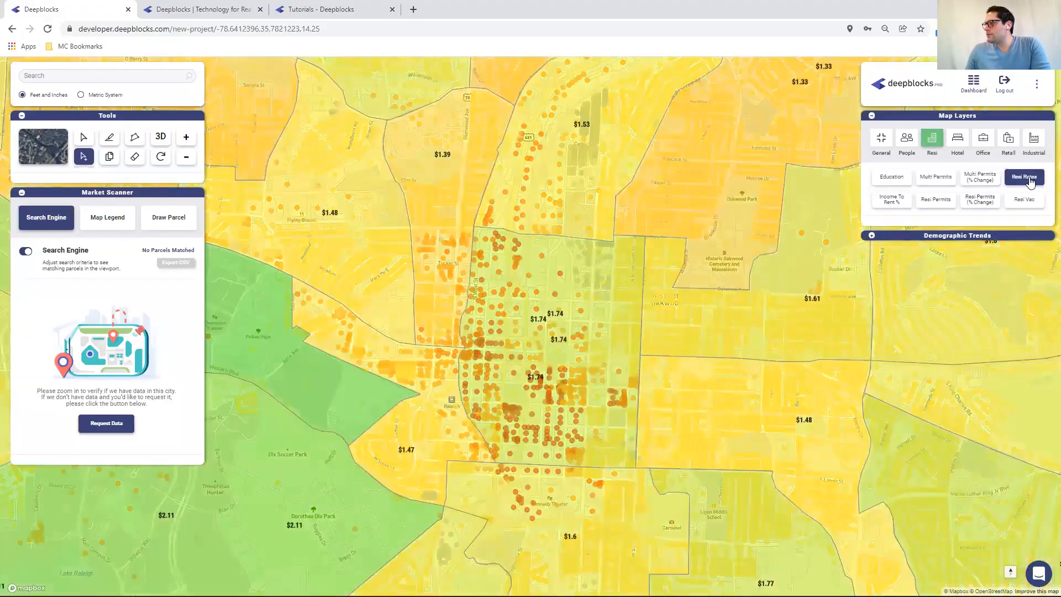
pyautogui.click(1028, 180)
# Preview the Industrial Rates layer over downtown Raleigh, then switch it off
pyautogui.click(1033, 140)
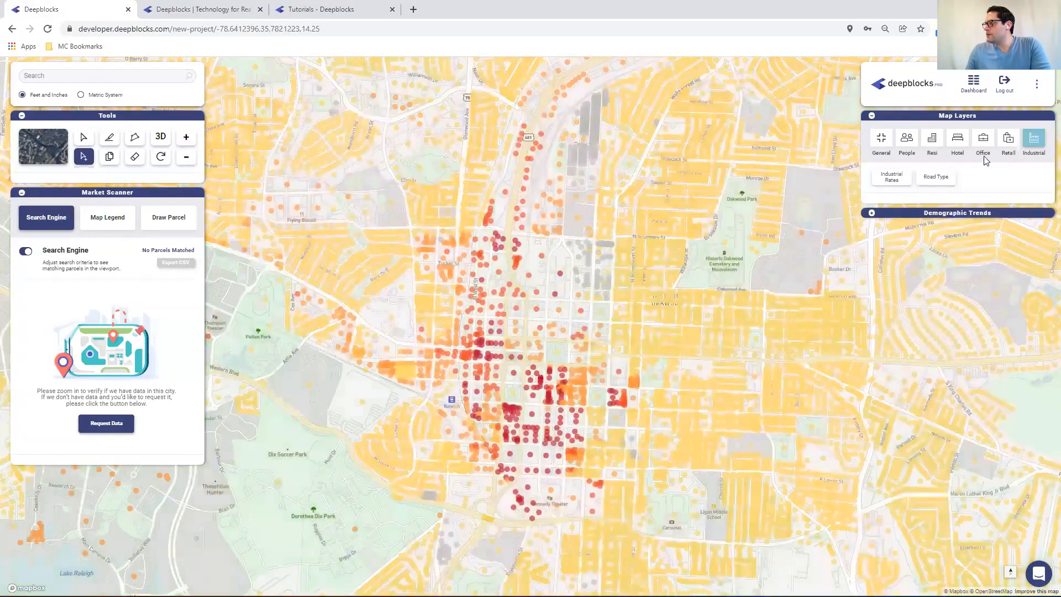
pyautogui.click(892, 179)
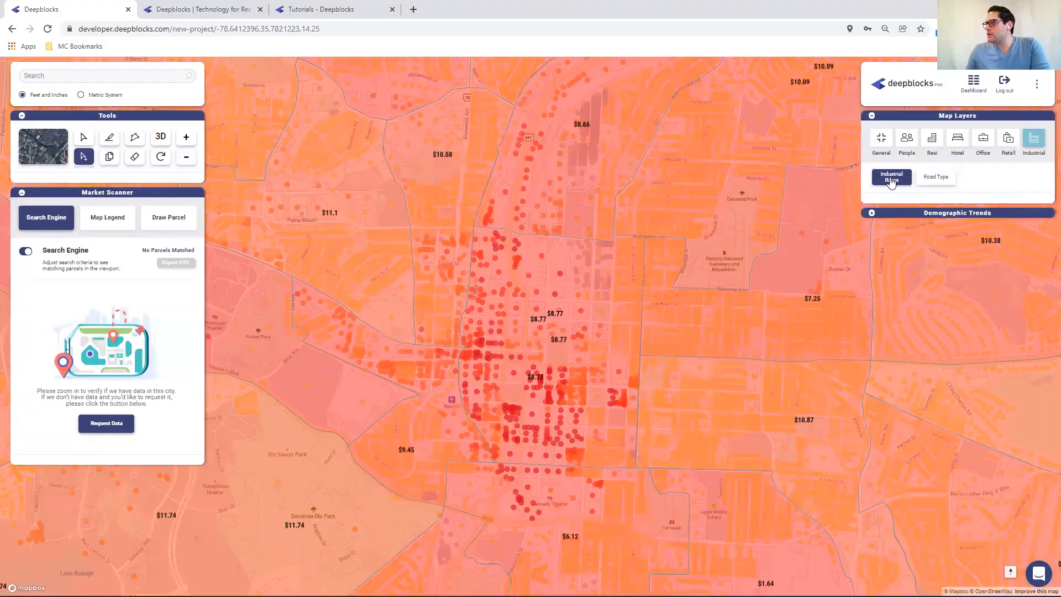
pyautogui.click(892, 180)
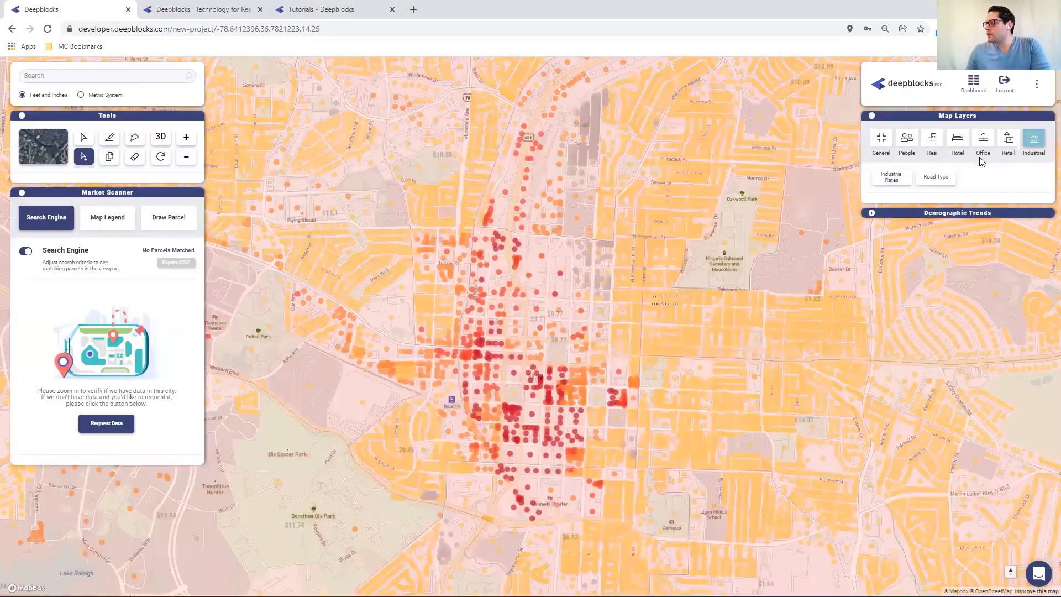
# Preview the Retail Rates layer over downtown Raleigh, then switch it off
pyautogui.click(1010, 140)
pyautogui.click(930, 178)
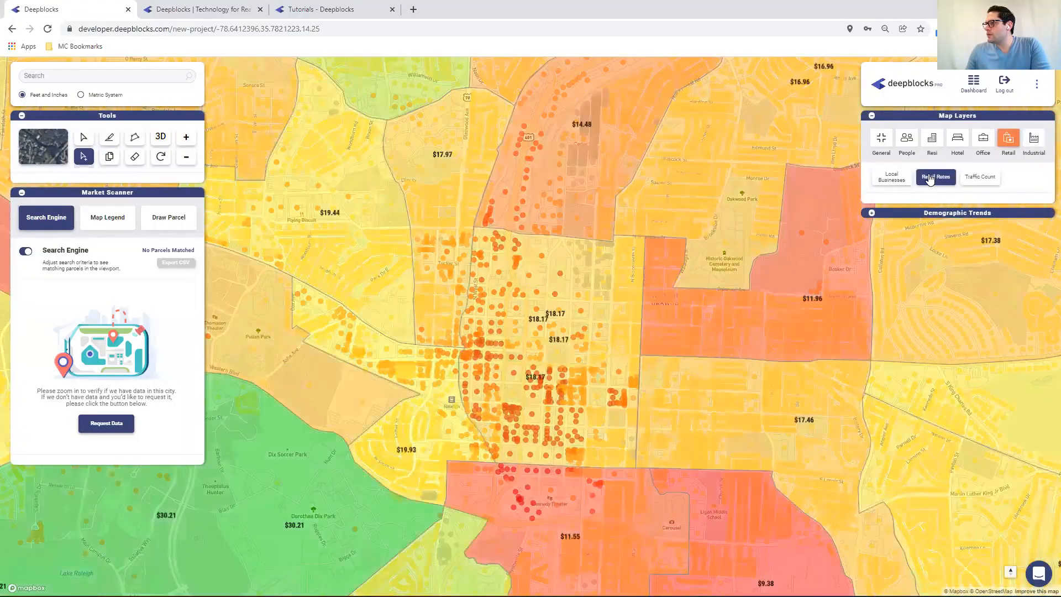
pyautogui.click(930, 177)
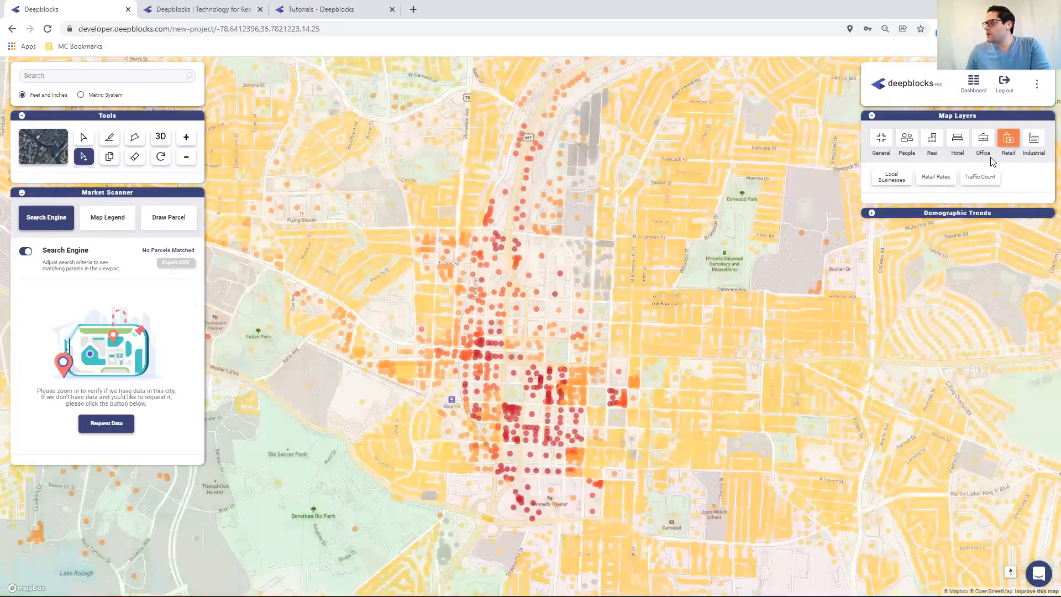
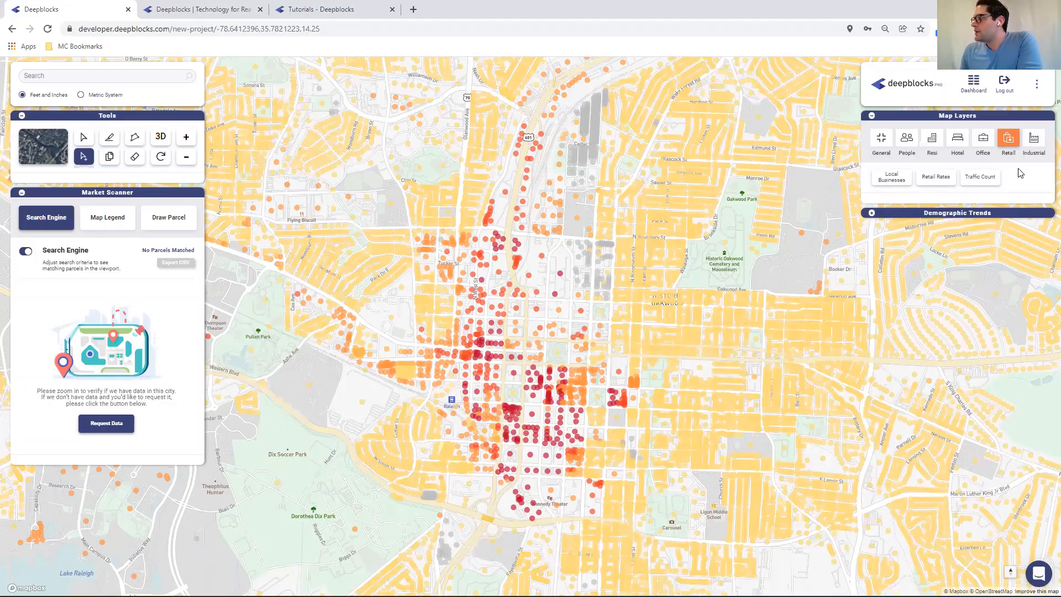
# Zoom in on downtown Raleigh and open the Search Engine filter criteria
pyautogui.scroll(2, 502, 341)
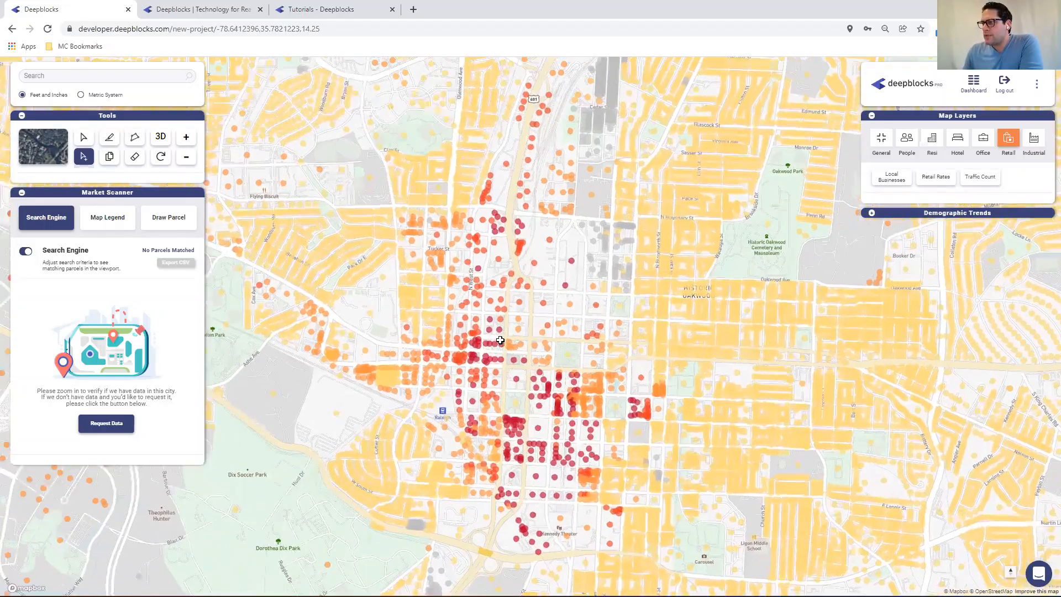
pyautogui.scroll(2, 500, 340)
pyautogui.scroll(2, 500, 341)
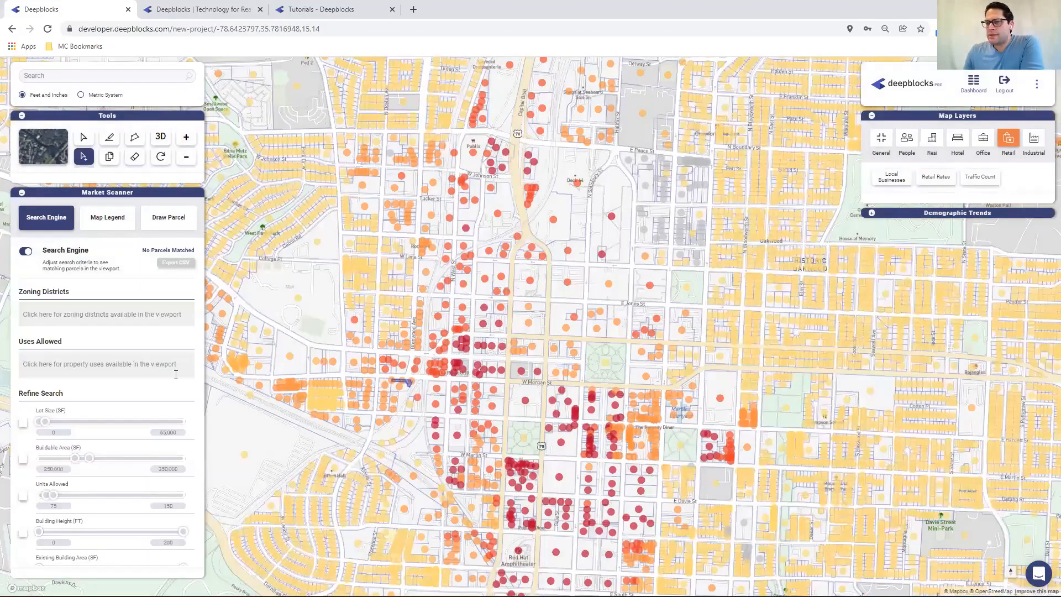
pyautogui.click(23, 423)
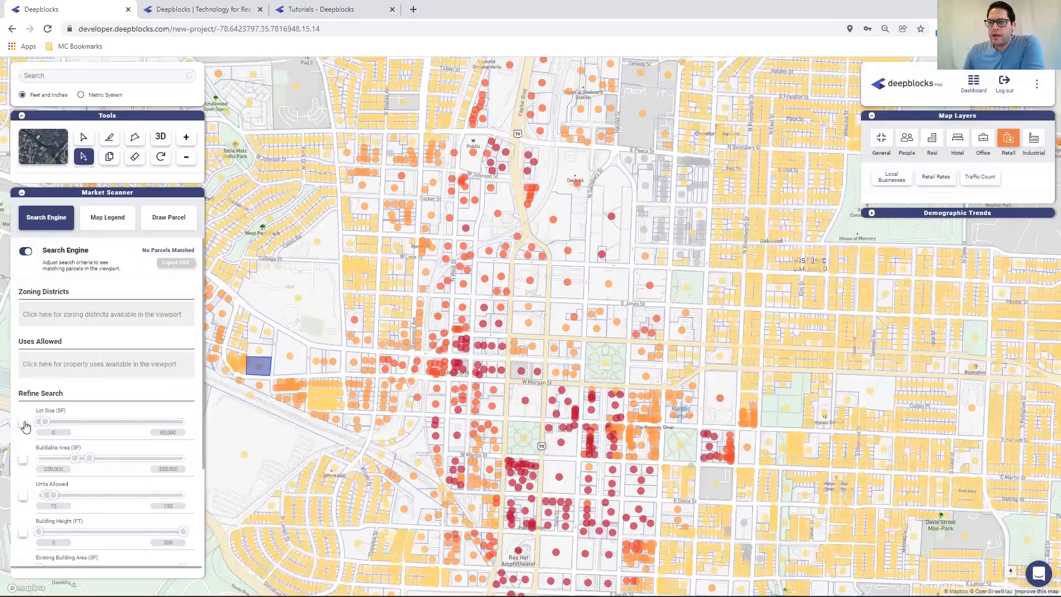
# Try a Lot Size filter range, then switch the Lot Size filter off
pyautogui.click(169, 432)
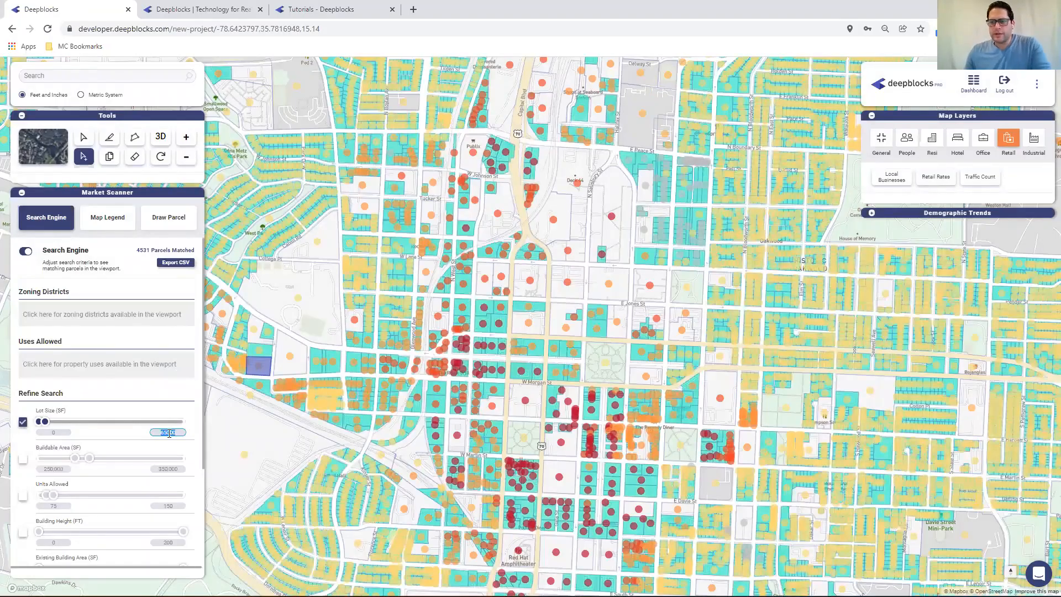
pyautogui.press('BackSpace')
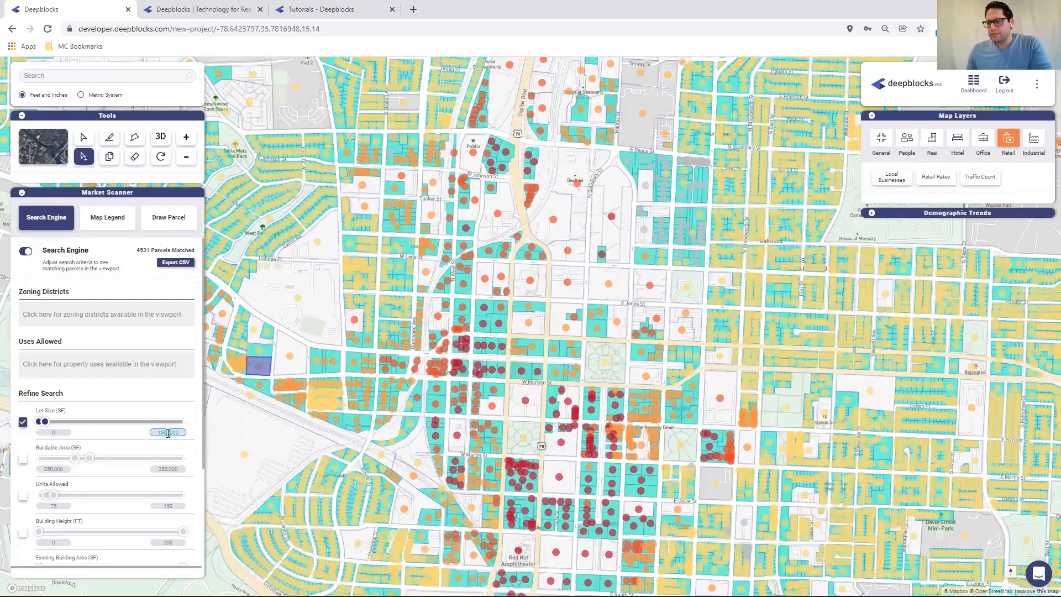
pyautogui.click(58, 433)
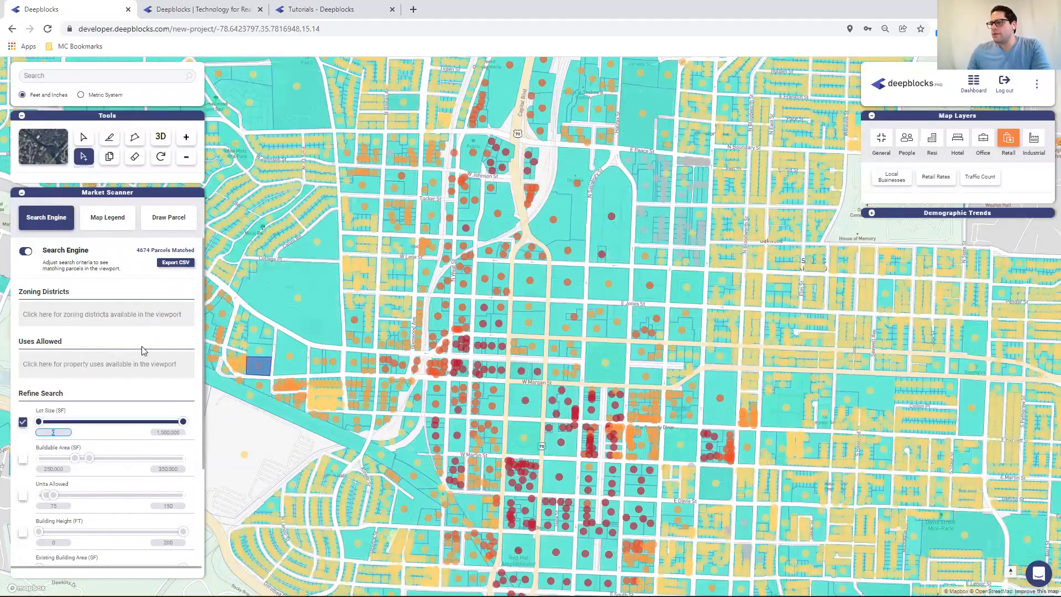
pyautogui.click(23, 422)
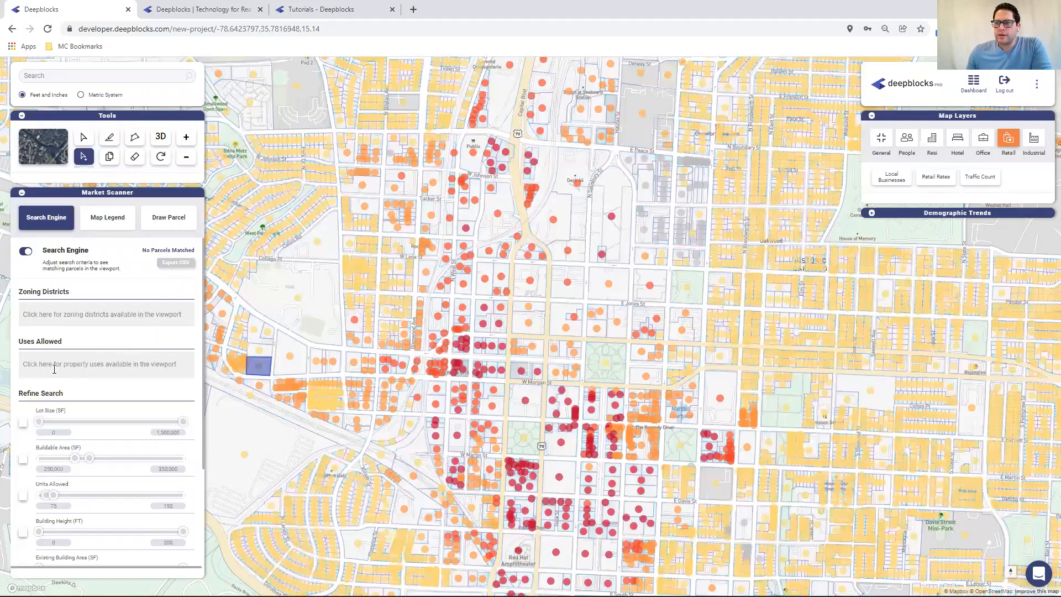
# Filter allowed uses to Multi-Unit Living
pyautogui.click(54, 367)
pyautogui.write('mul')
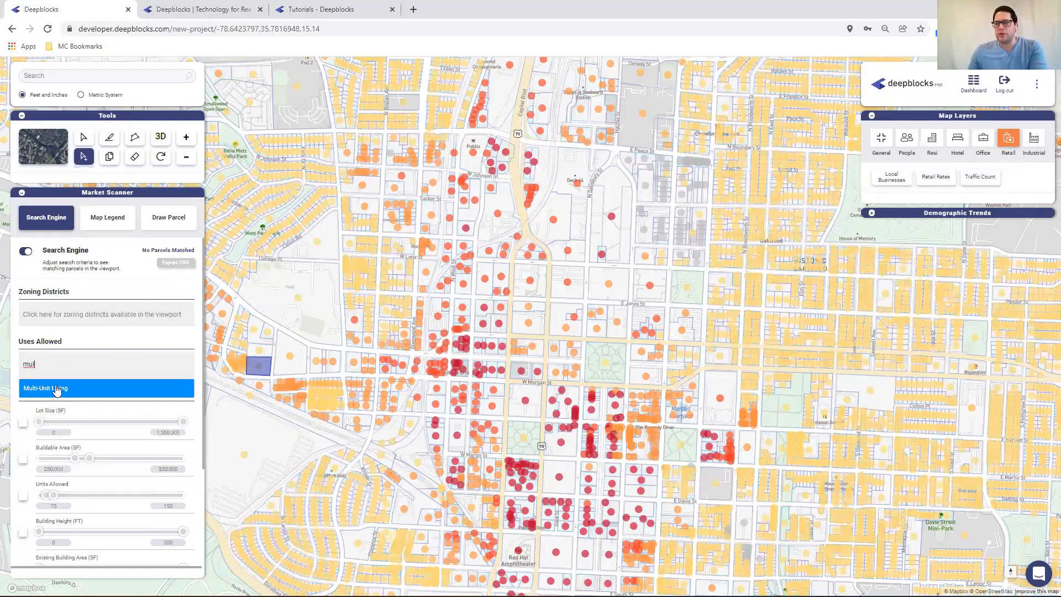
pyautogui.click(57, 389)
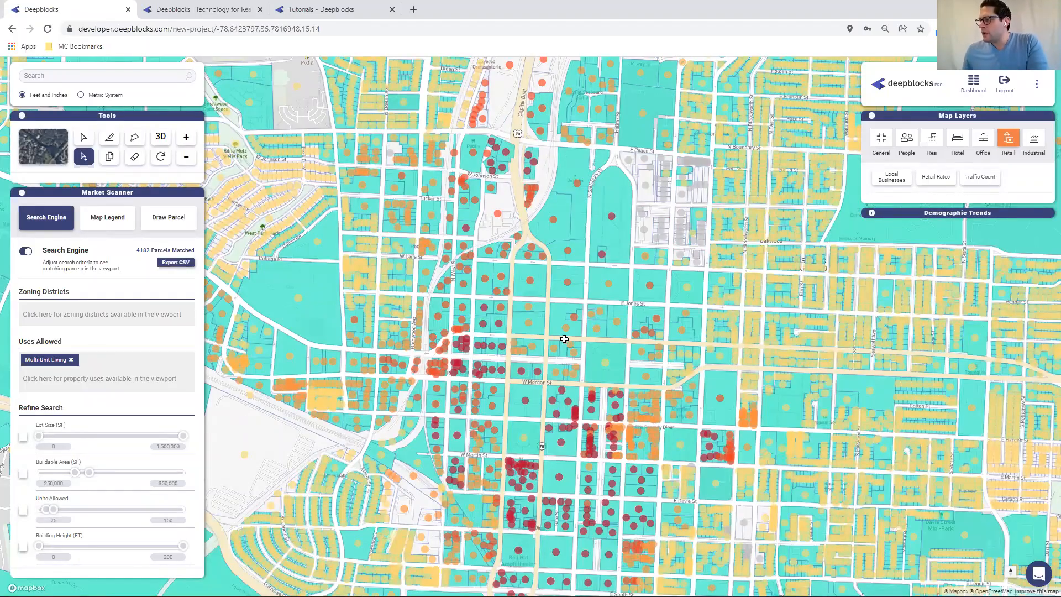
# Enable the Units Allowed filter and set its range to 25 to 50 units
pyautogui.moveTo(562, 339); pyautogui.dragTo(530, 308)
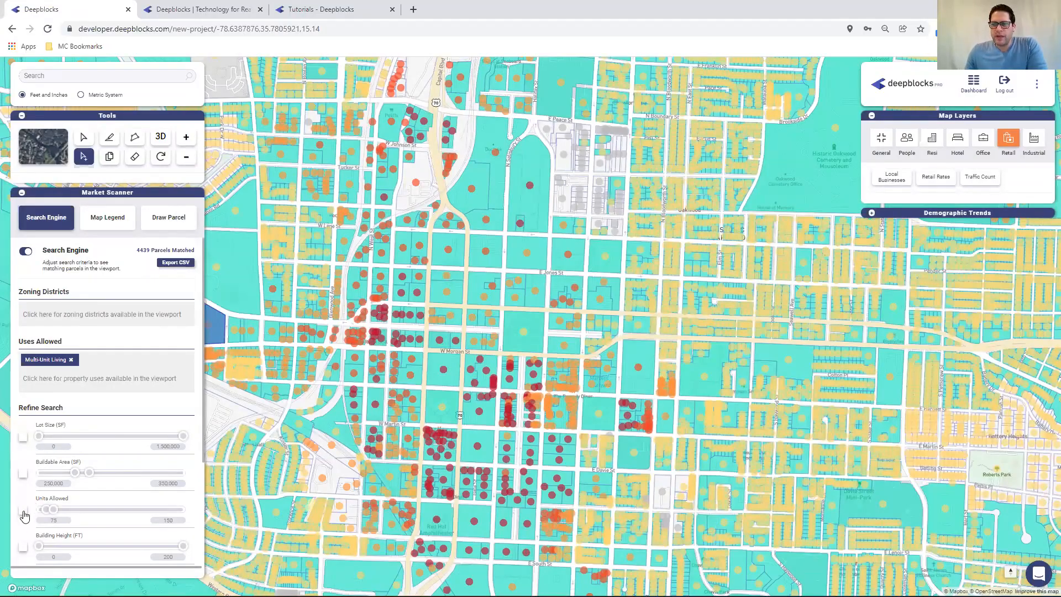
pyautogui.click(24, 511)
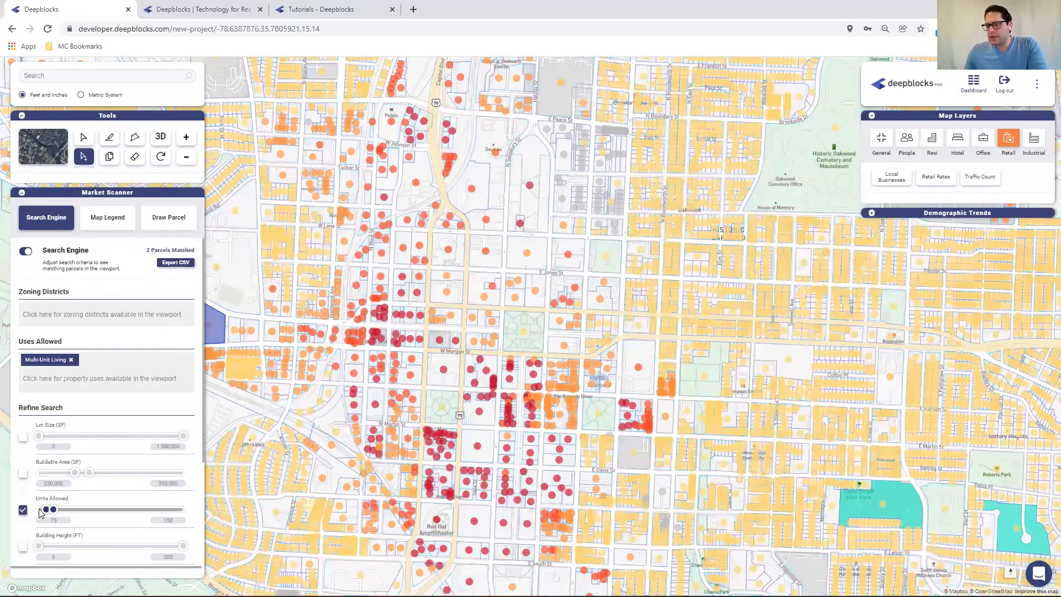
pyautogui.doubleClick(61, 520)
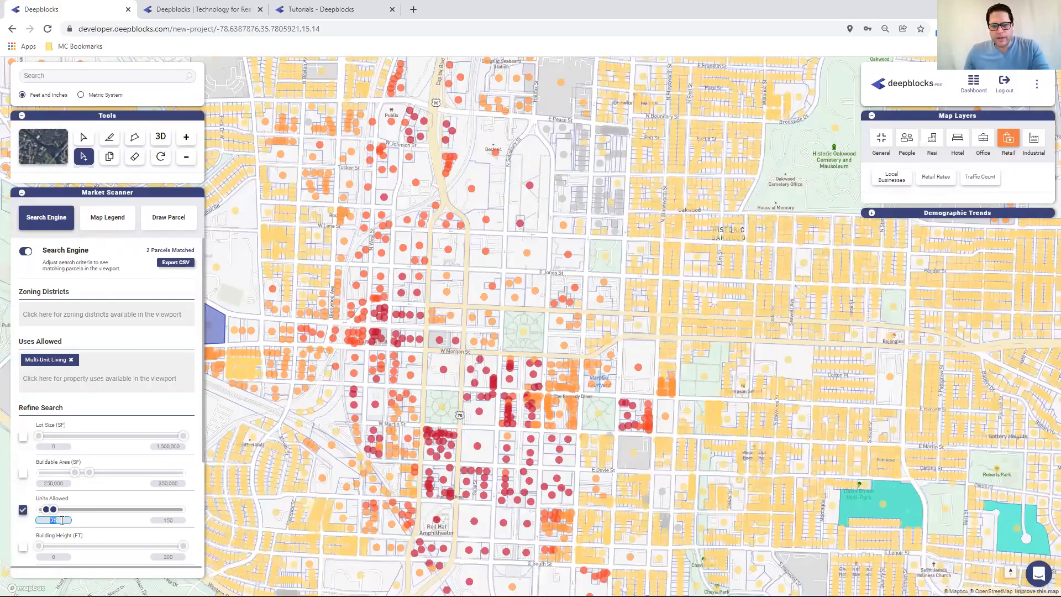
pyautogui.write('25')
pyautogui.doubleClick(164, 520)
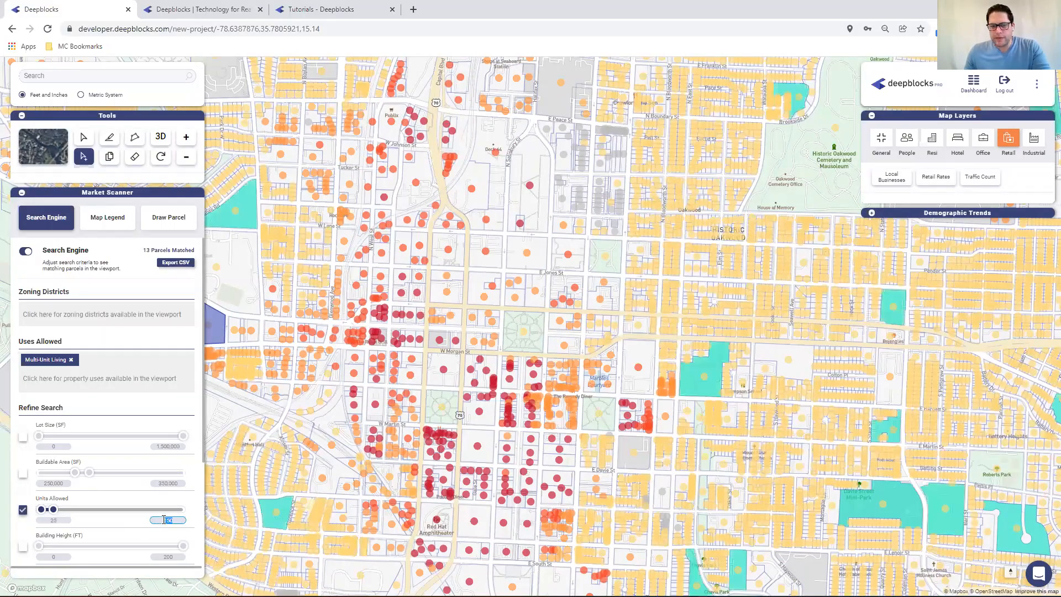
pyautogui.write('50')
pyautogui.press('Return')
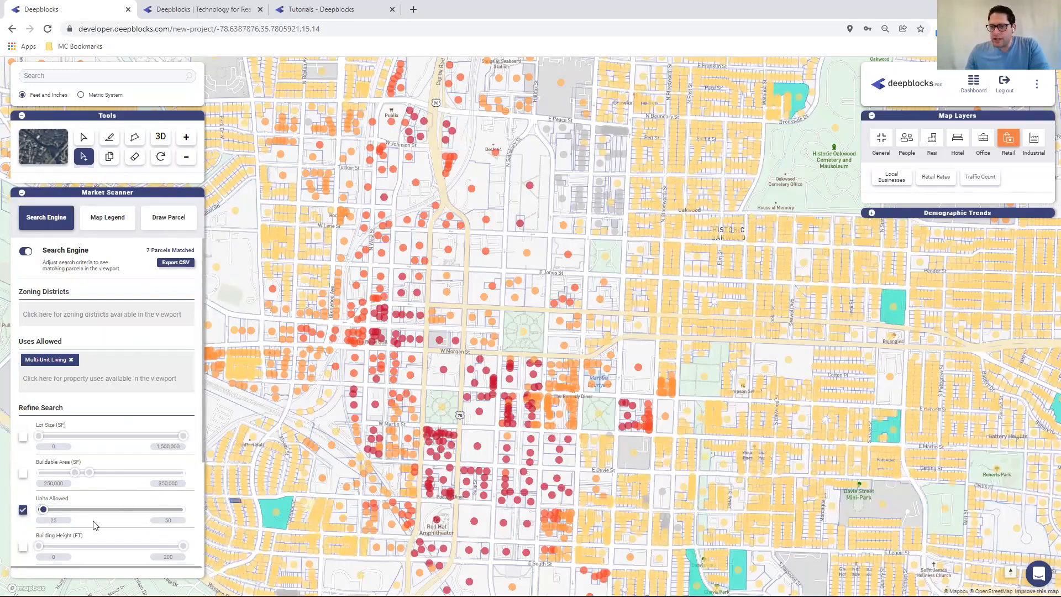
# Enable the Existing Building Area filter with a maximum of 0 SF
pyautogui.scroll(-2, 101, 525)
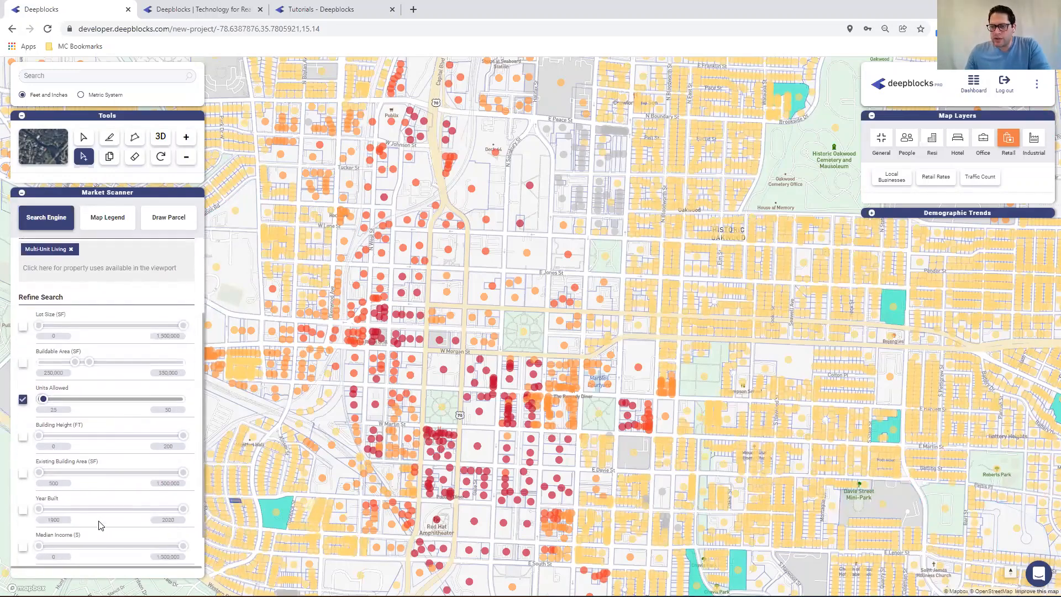
pyautogui.click(24, 474)
pyautogui.doubleClick(59, 484)
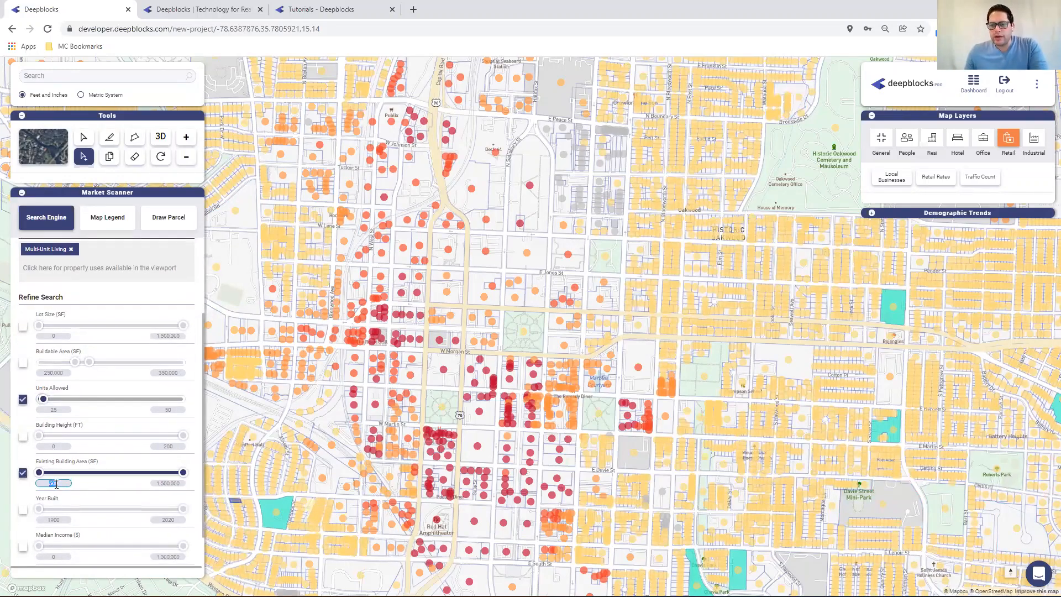
pyautogui.doubleClick(169, 483)
pyautogui.write('0')
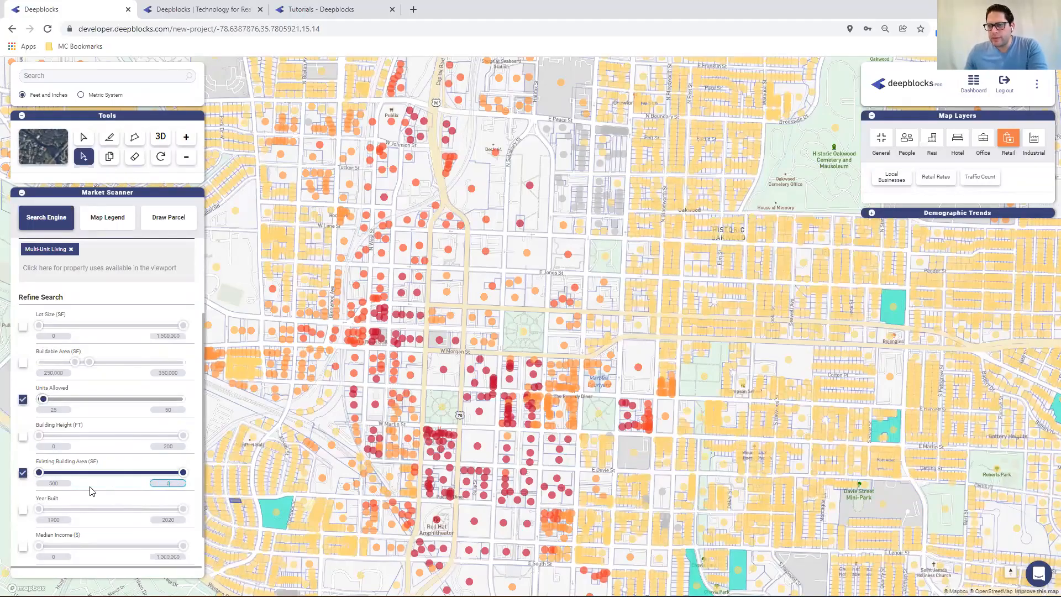
# Lower the Units Allowed minimum to 15
pyautogui.scroll(3, 132, 406)
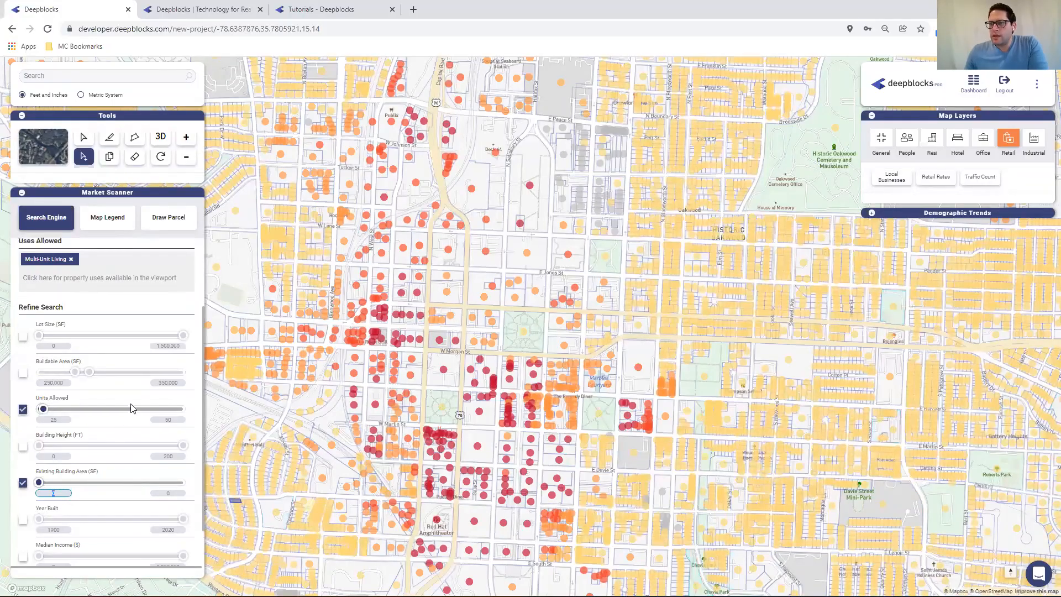
pyautogui.scroll(-2, 128, 439)
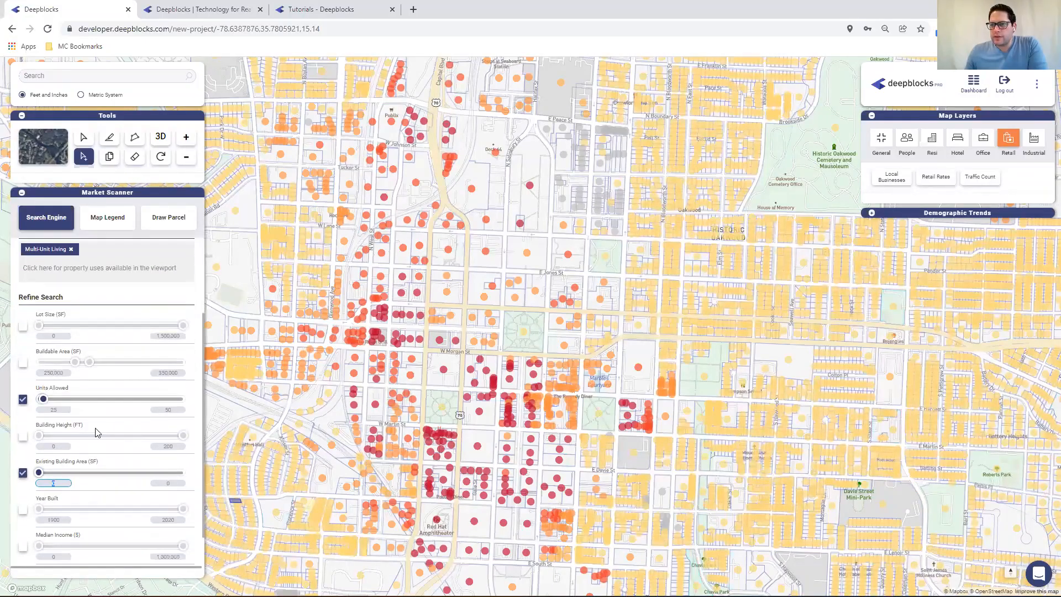
pyautogui.doubleClick(60, 410)
pyautogui.write('15')
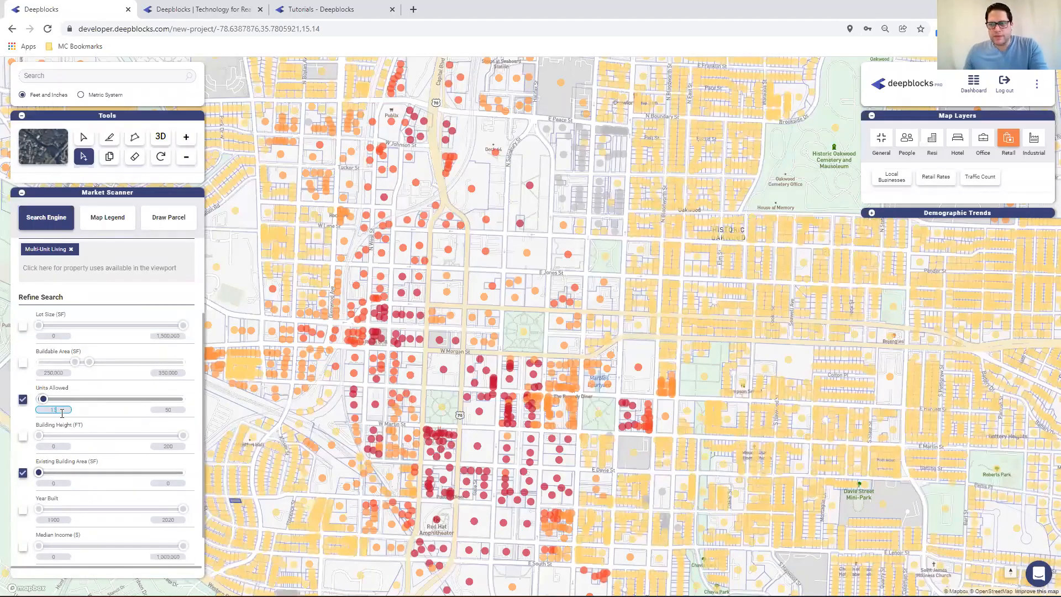
pyautogui.click(167, 408)
pyautogui.scroll(2, 143, 405)
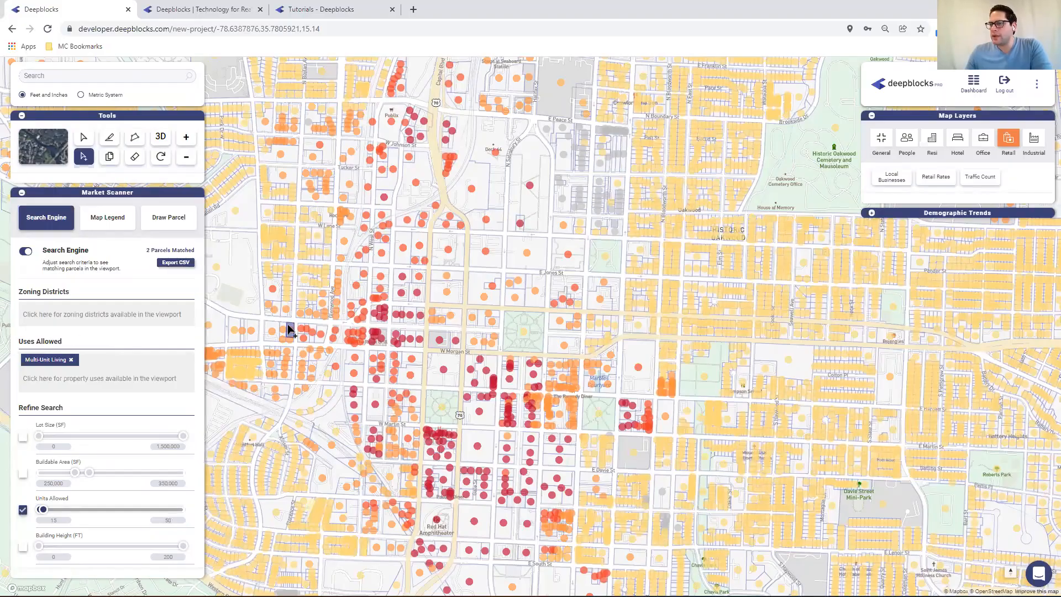
# Pan and zoom the map to examine the matching parcels near Historic Oakwood Cemetery
pyautogui.moveTo(287, 325); pyautogui.dragTo(321, 287)
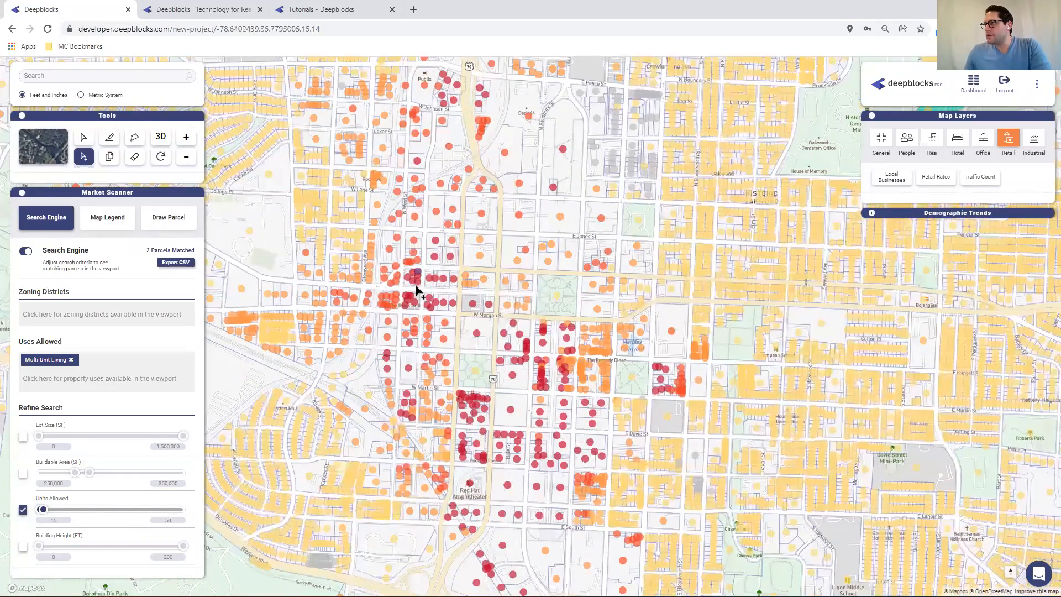
pyautogui.click(467, 303)
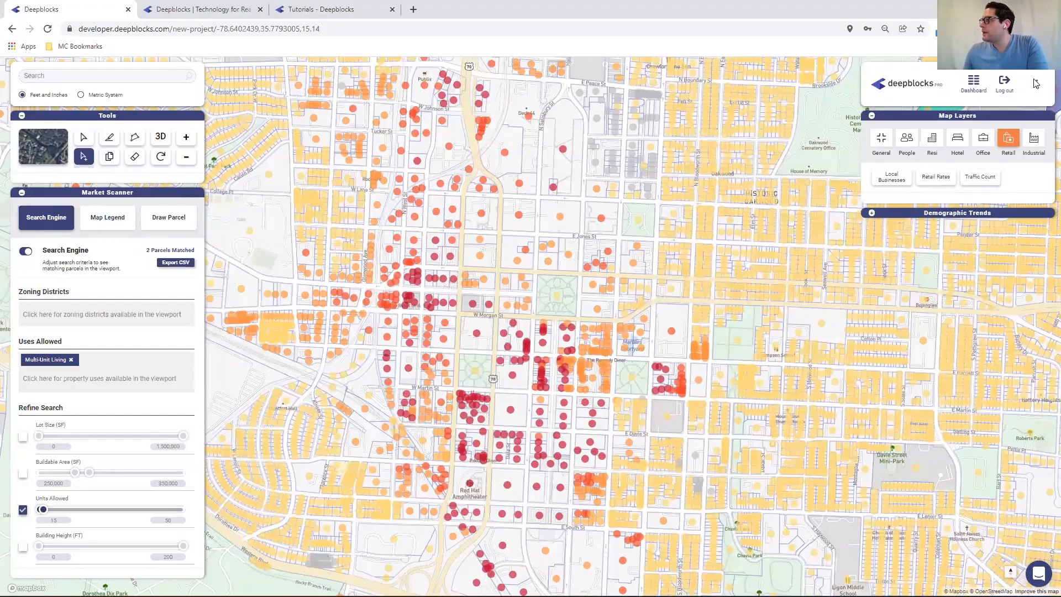
pyautogui.moveTo(743, 160); pyautogui.dragTo(534, 256)
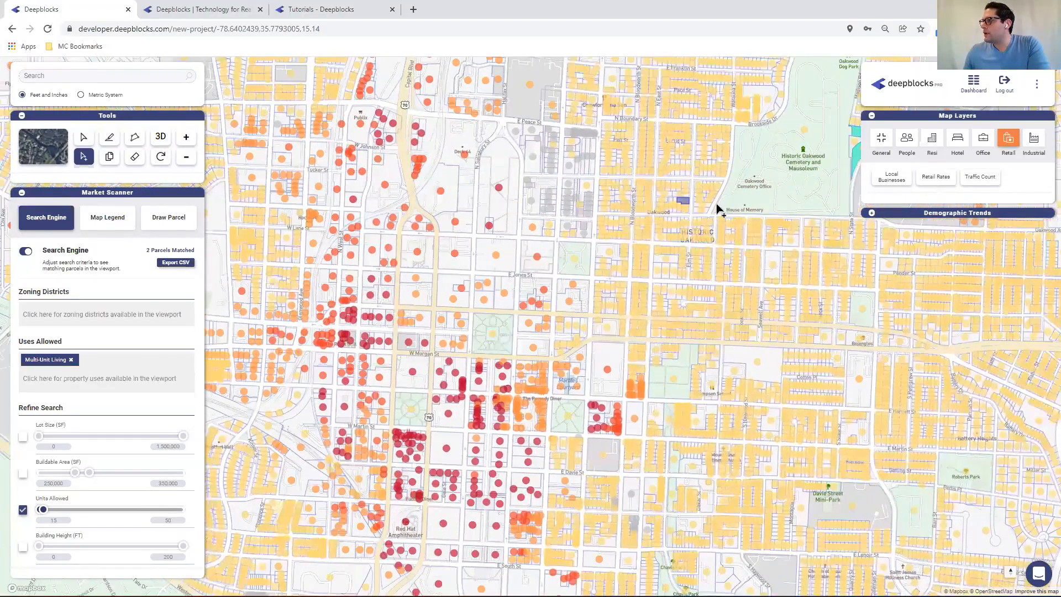
pyautogui.moveTo(853, 141); pyautogui.dragTo(713, 197)
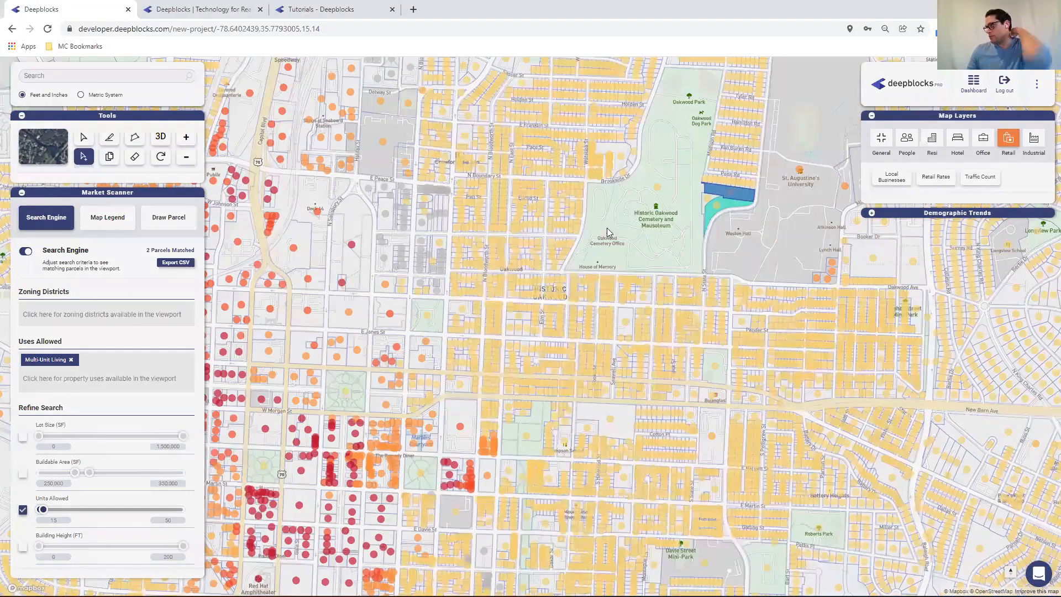
pyautogui.scroll(2, 599, 230)
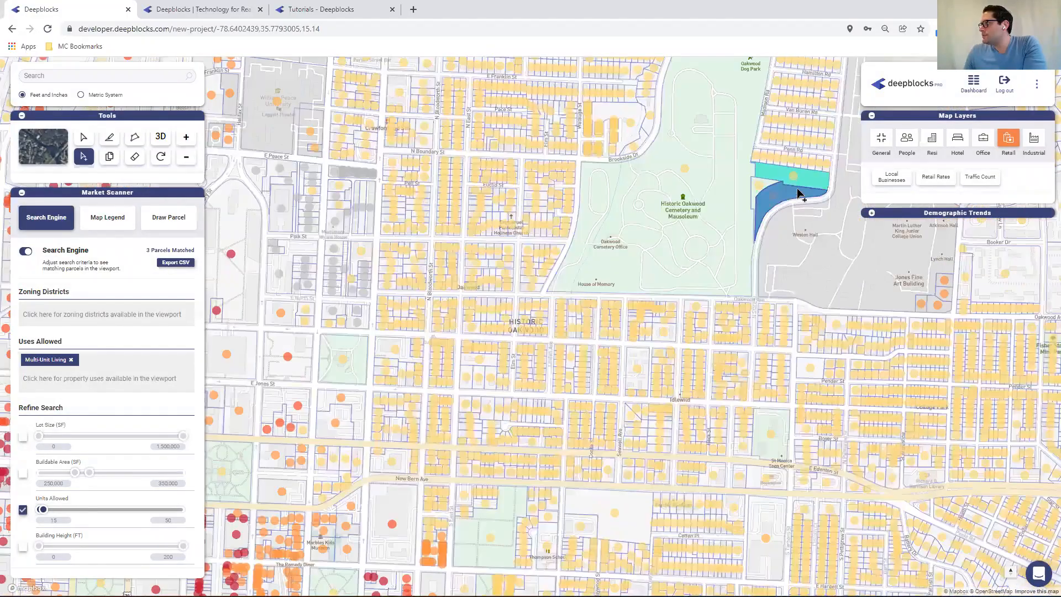
pyautogui.moveTo(797, 189); pyautogui.dragTo(626, 241)
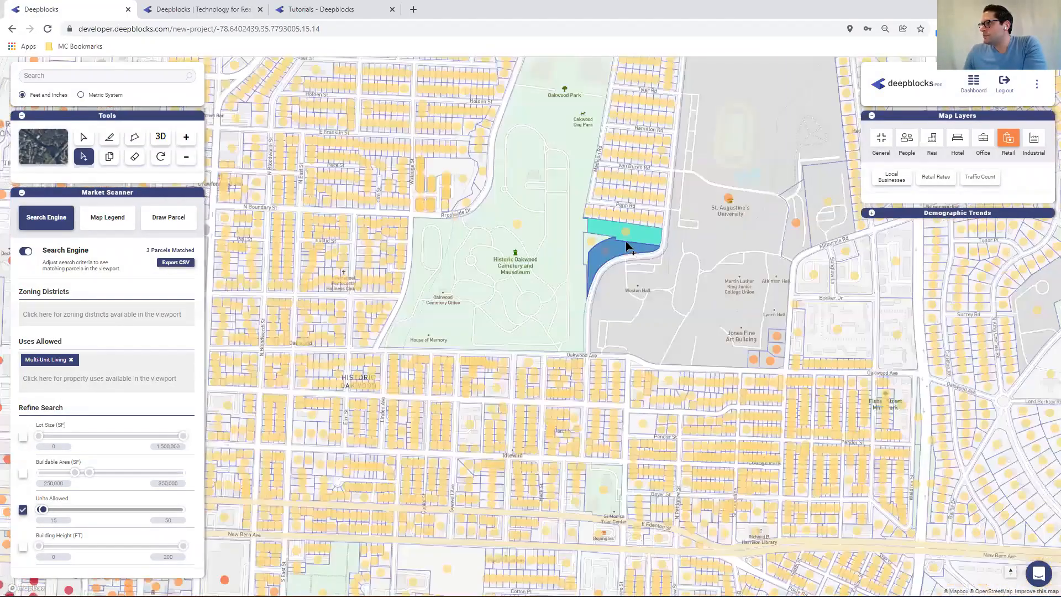
pyautogui.scroll(1, 628, 241)
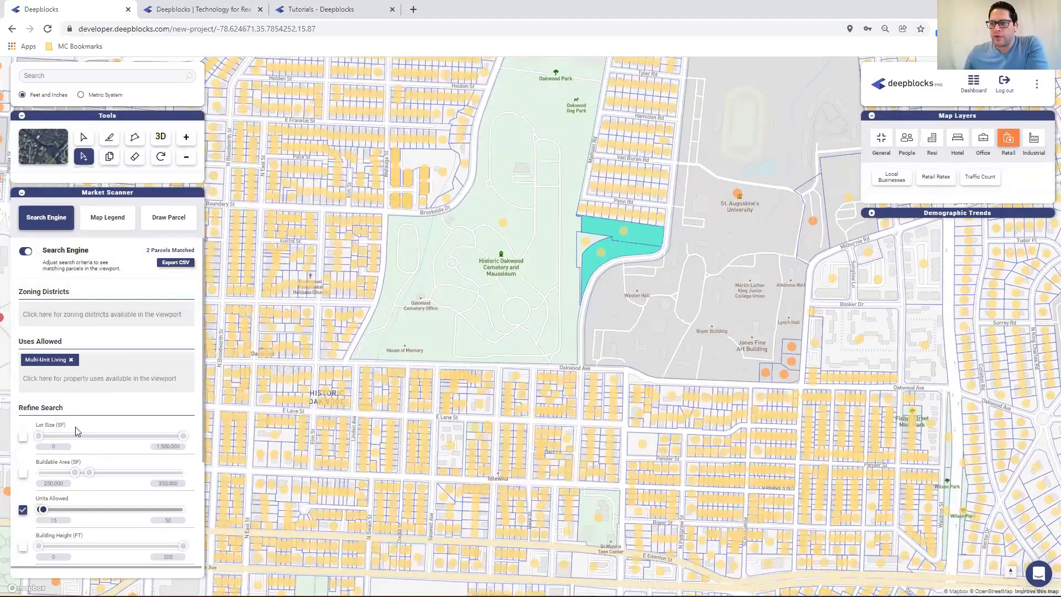
# Switch off the Units Allowed filter and replace the Multi-Unit Living use with Industrial
pyautogui.click(24, 509)
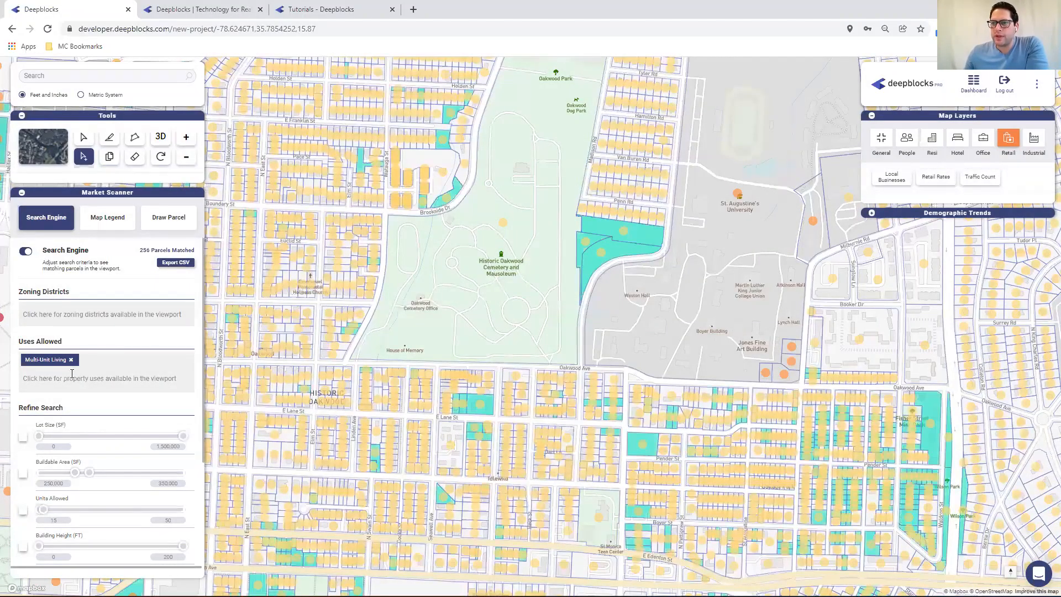
pyautogui.click(72, 359)
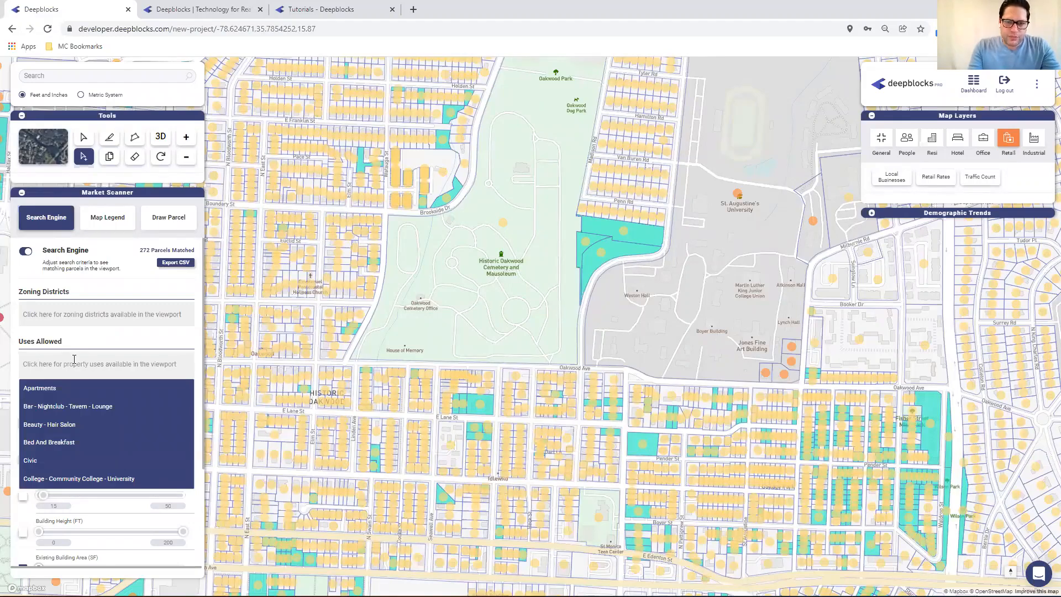
pyautogui.write('id')
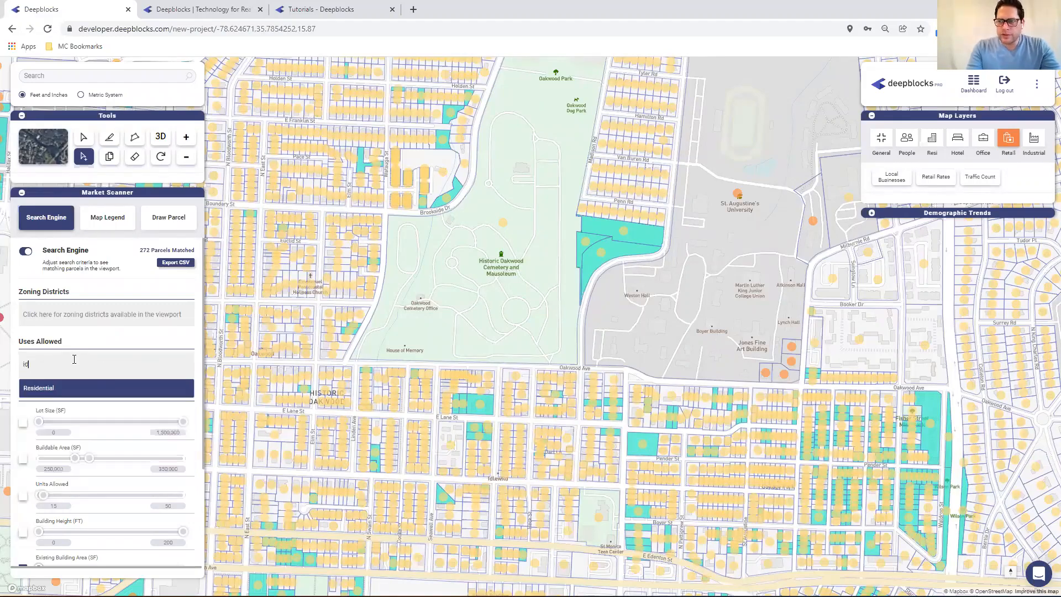
pyautogui.press('BackSpace')
pyautogui.write('nd')
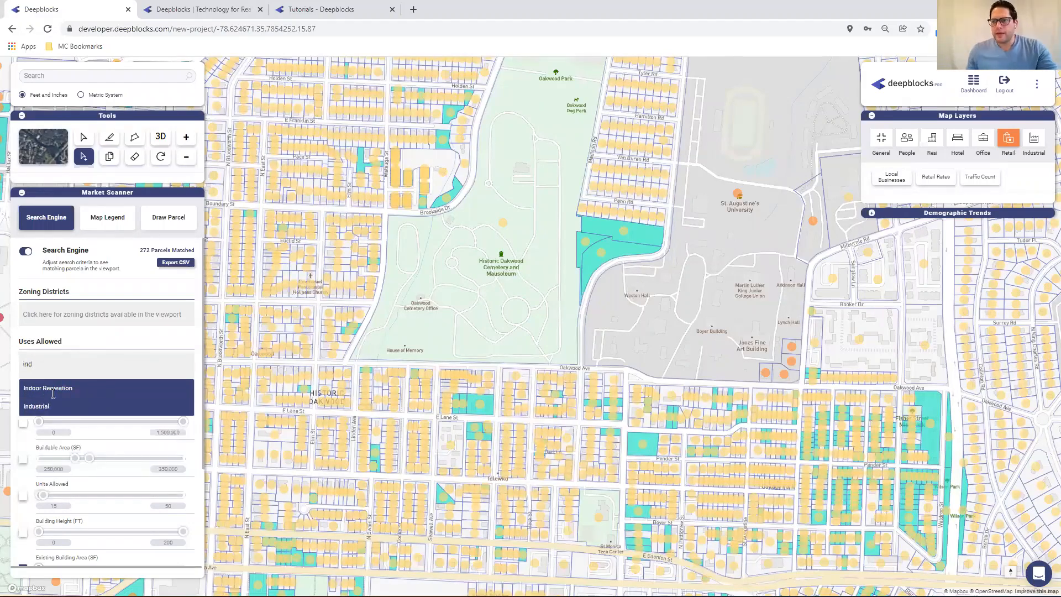
pyautogui.click(45, 406)
# Add Light Manufacturing as a second allowed use
pyautogui.click(84, 359)
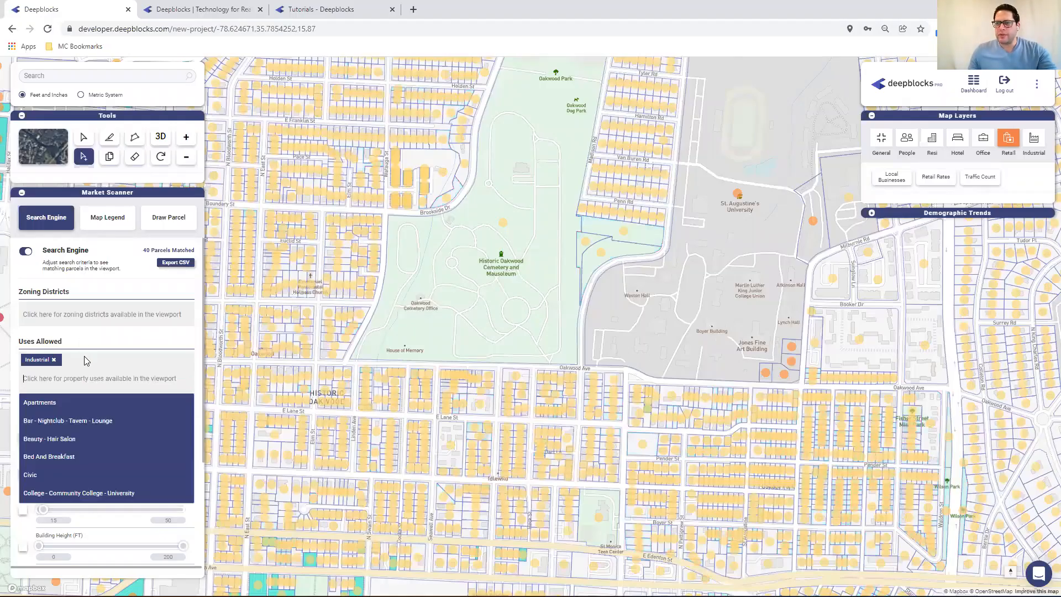
pyautogui.write('I')
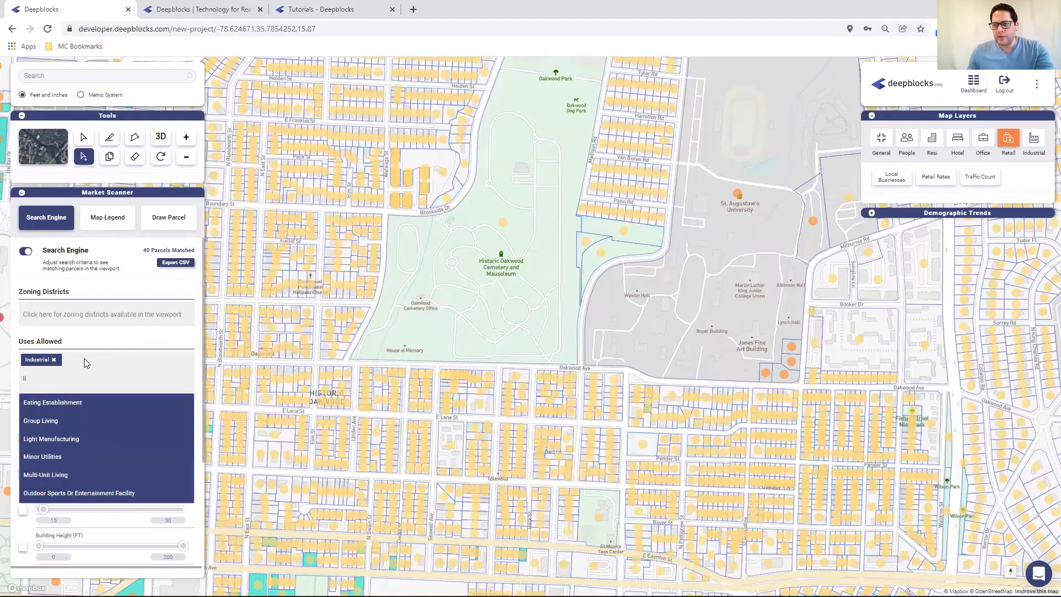
pyautogui.click(66, 442)
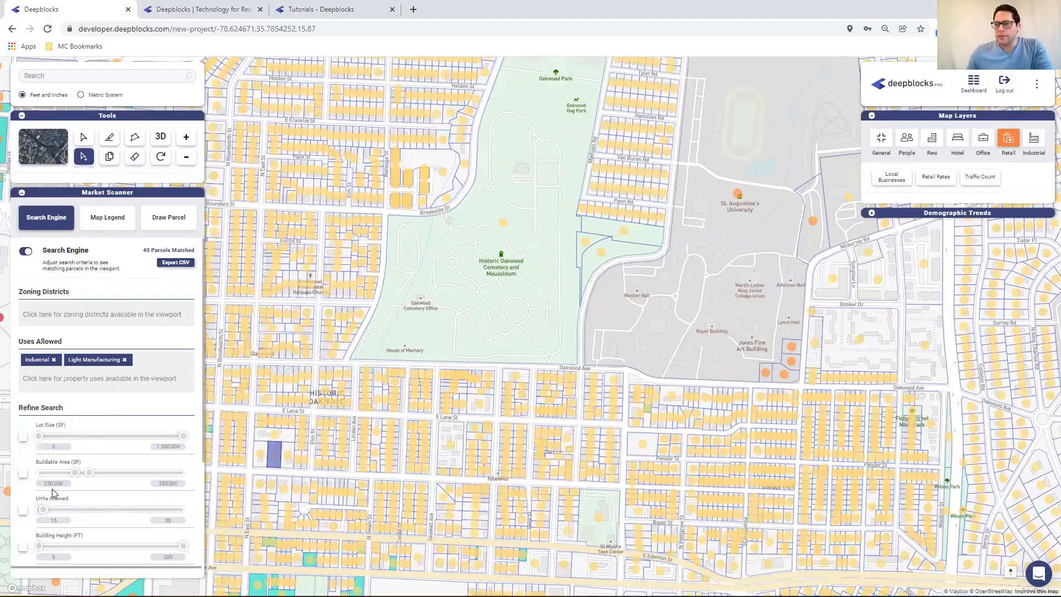
# Enable the Buildable Area filter at 250,000 to 350,000 SF and review the matching parcels west of the cemetery
pyautogui.click(23, 474)
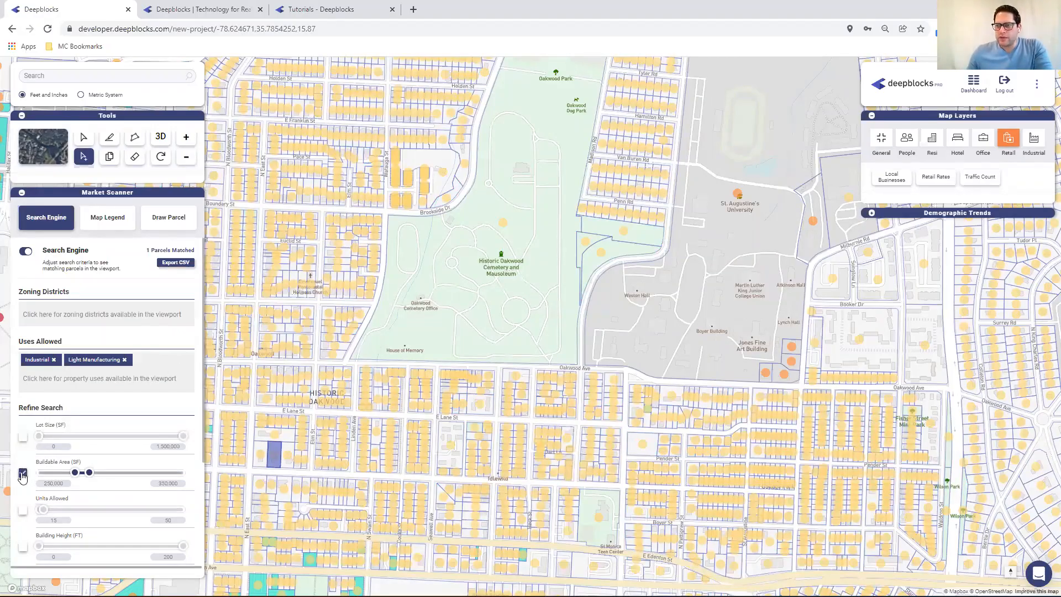
pyautogui.doubleClick(53, 484)
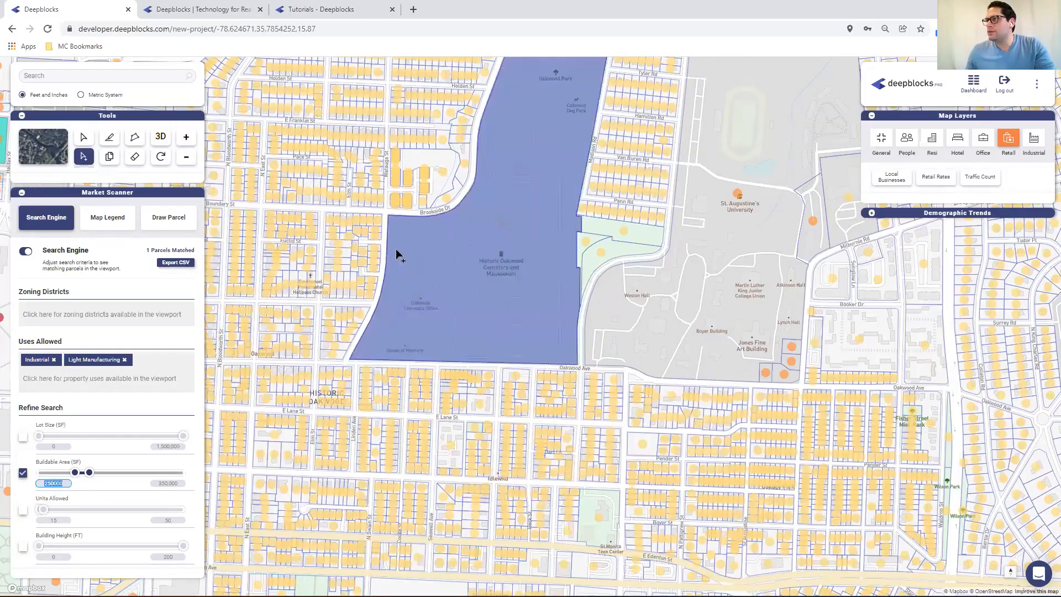
pyautogui.moveTo(451, 169); pyautogui.dragTo(550, 159)
pyautogui.moveTo(462, 185); pyautogui.dragTo(632, 298)
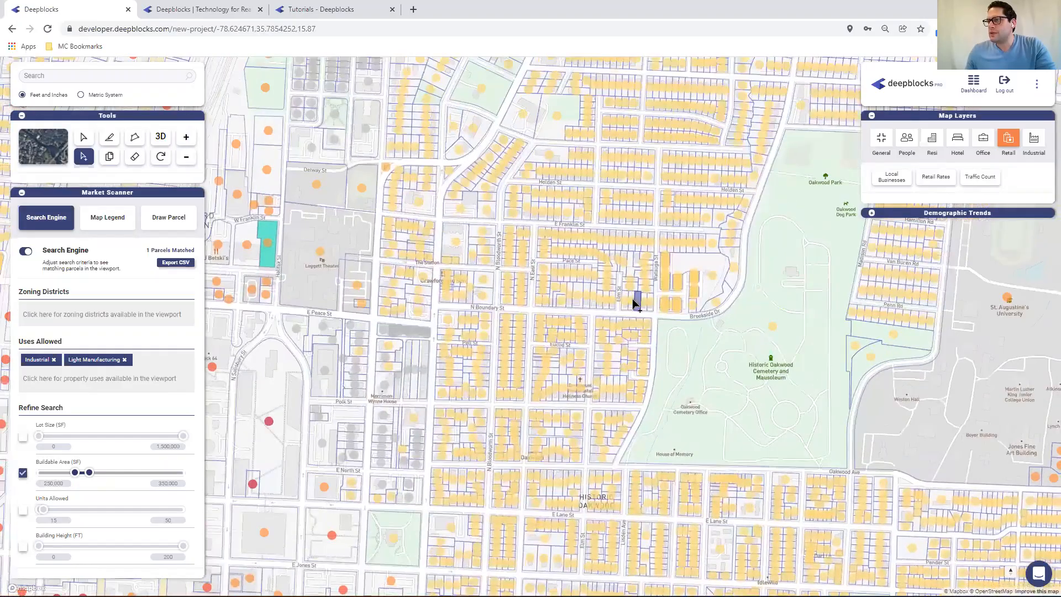
pyautogui.moveTo(270, 227); pyautogui.dragTo(267, 248)
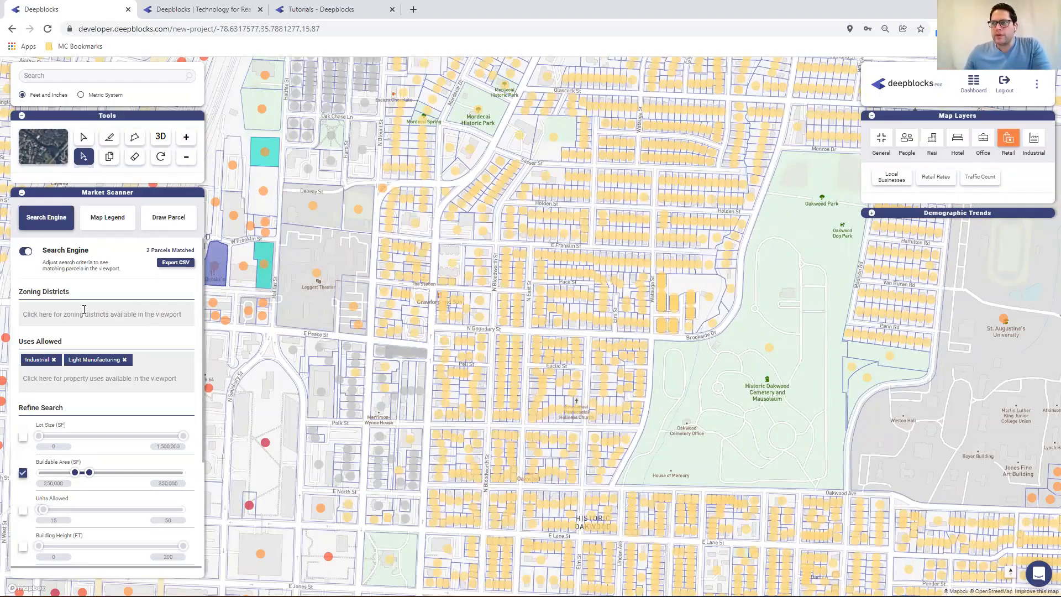
pyautogui.scroll(-3, 159, 453)
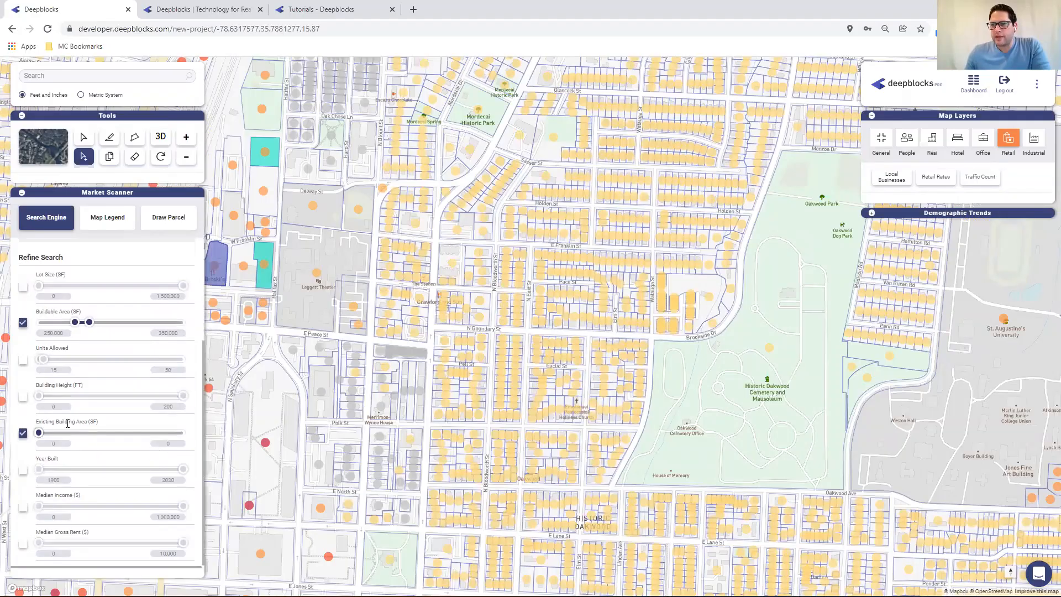
pyautogui.scroll(1, 86, 446)
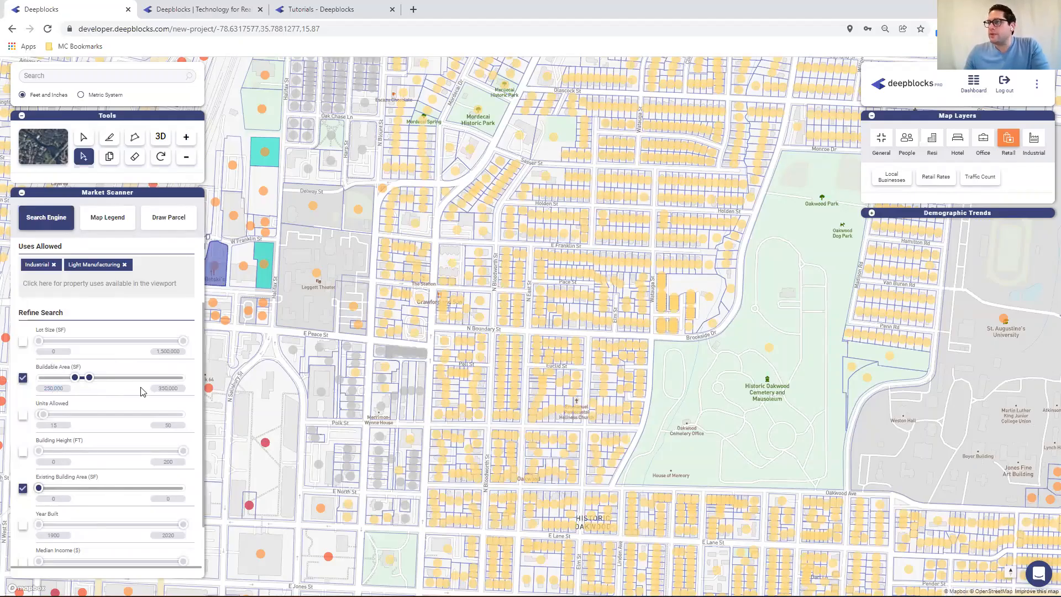
pyautogui.scroll(2, 129, 338)
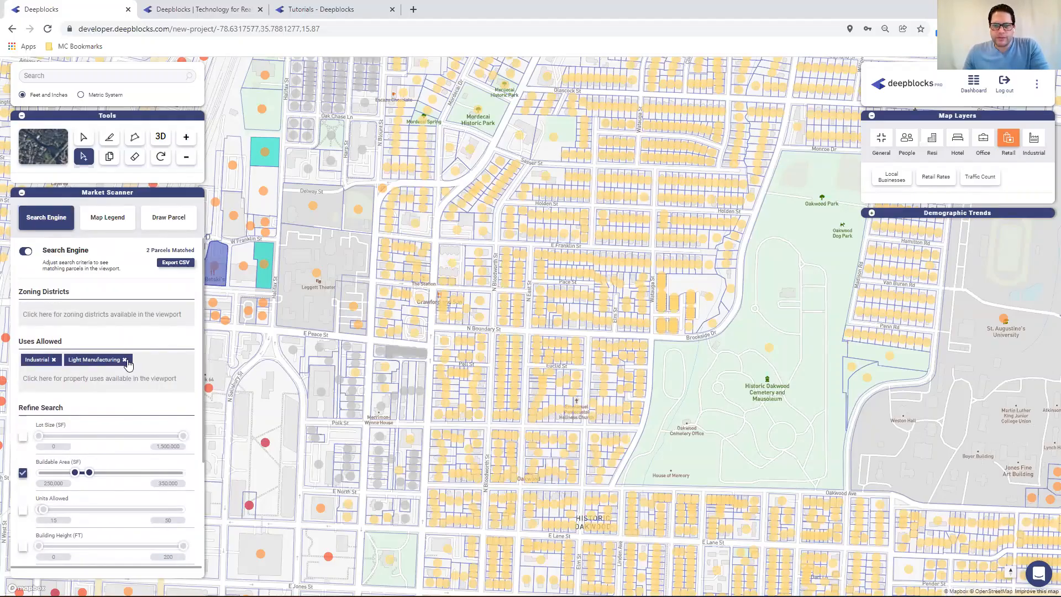
# Replace the Industrial and Light Manufacturing allowed uses with Medical
pyautogui.click(125, 359)
pyautogui.click(54, 360)
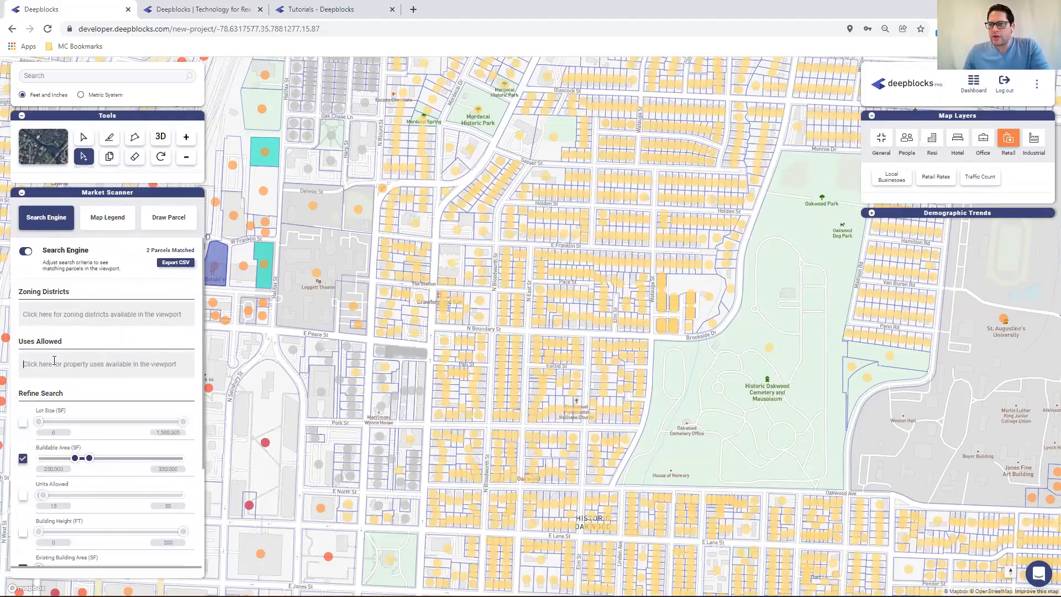
pyautogui.write('hos')
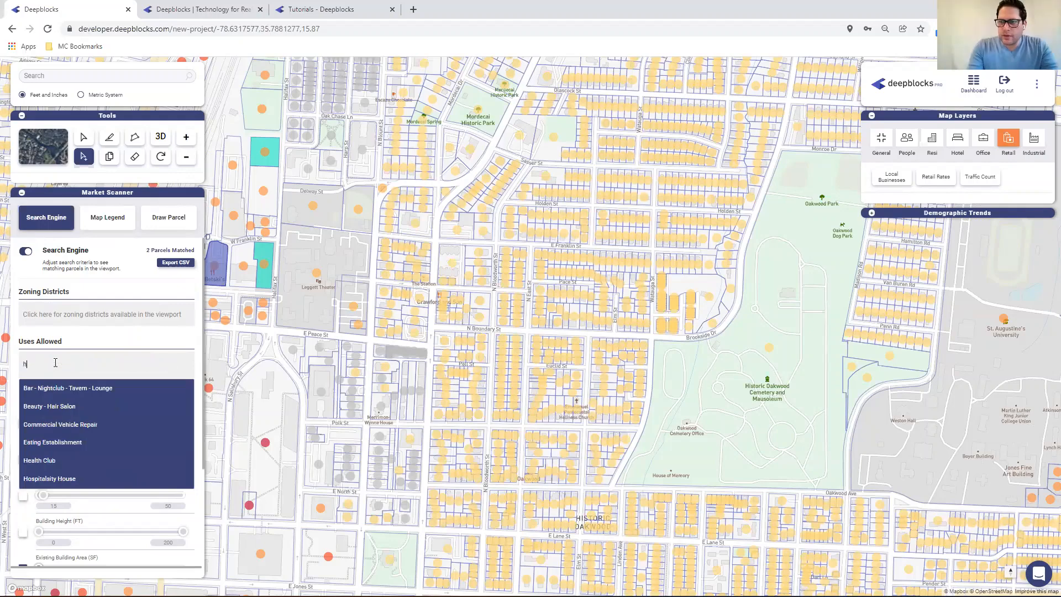
pyautogui.press('BackSpace')
pyautogui.press('BackSpace')
pyautogui.press('BackSpace')
pyautogui.write('med')
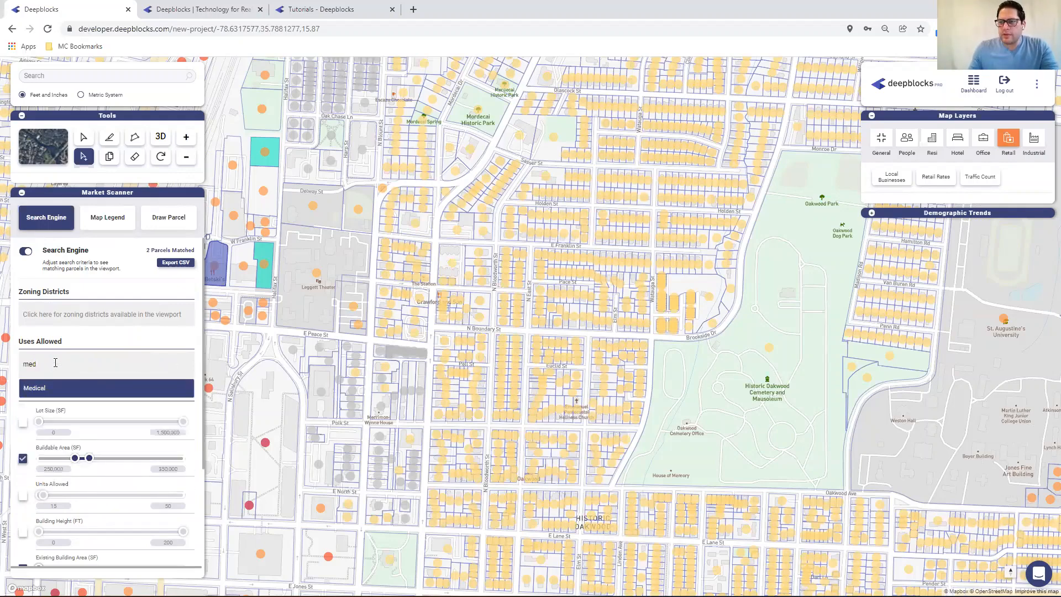
pyautogui.click(47, 390)
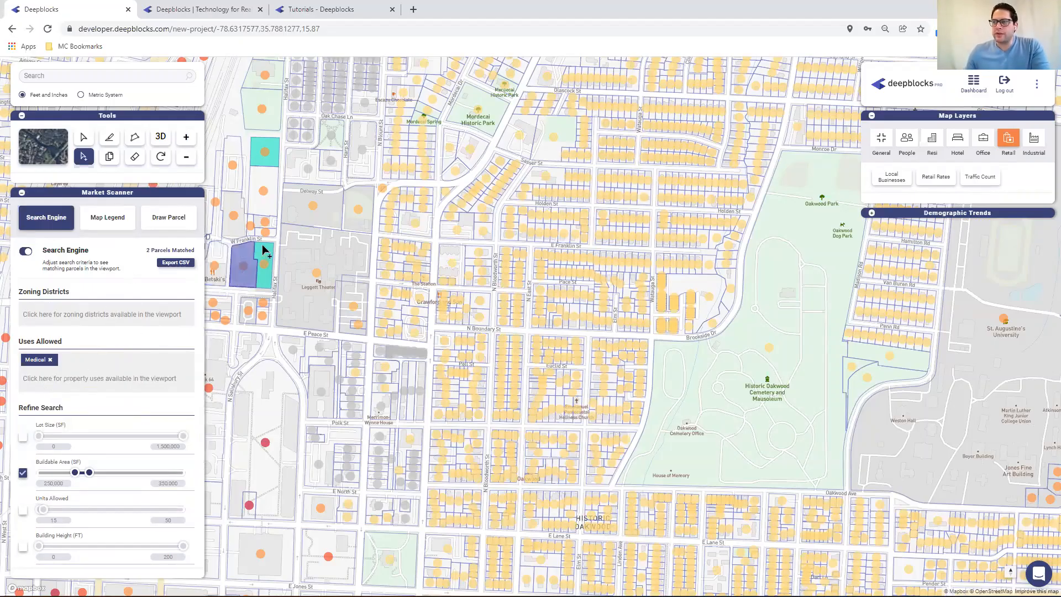
pyautogui.click(267, 151)
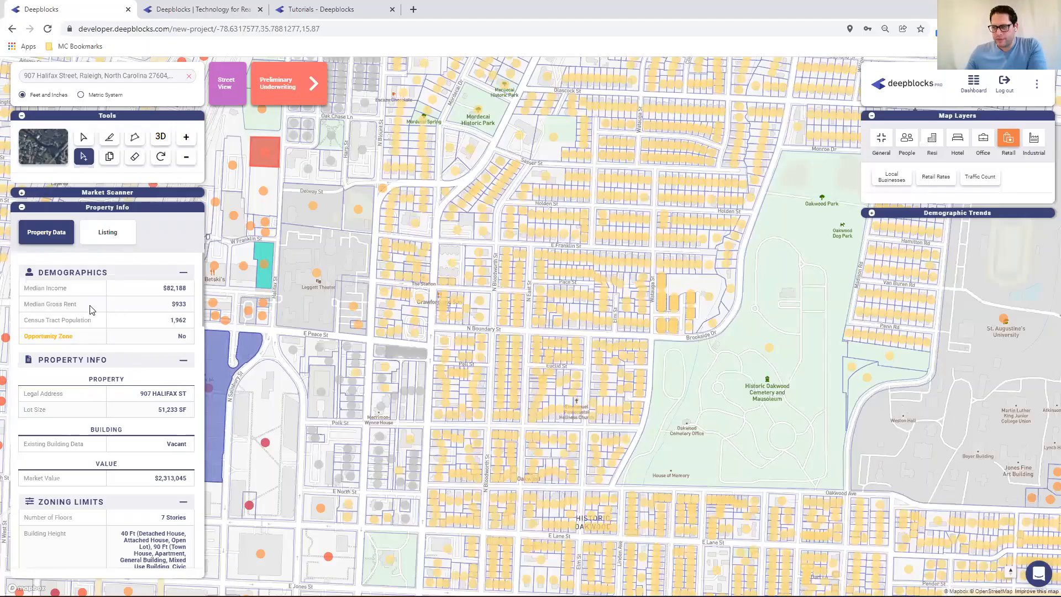
pyautogui.scroll(-2, 134, 312)
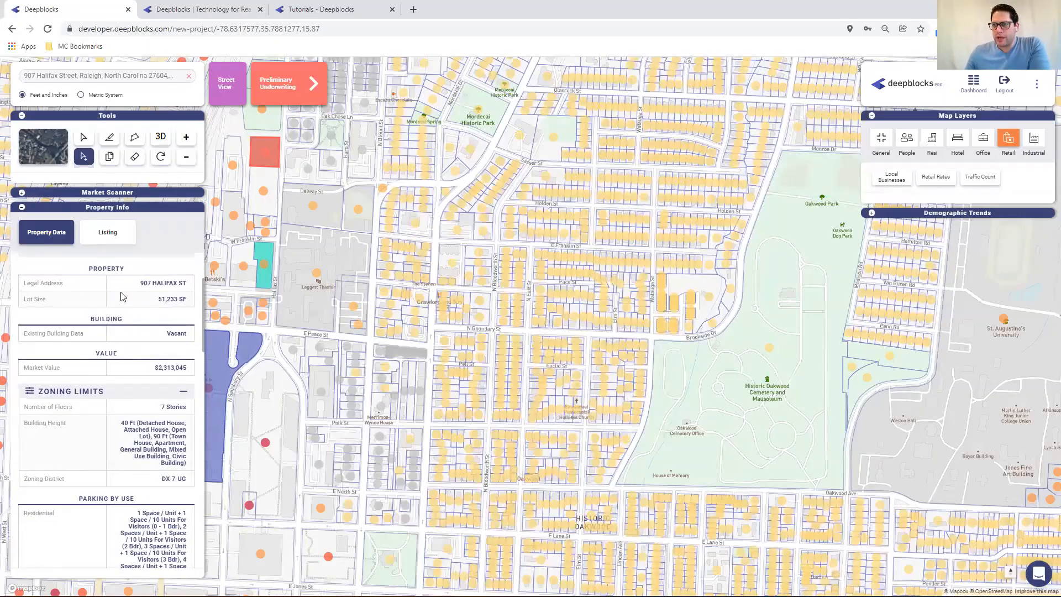
pyautogui.scroll(-1, 112, 393)
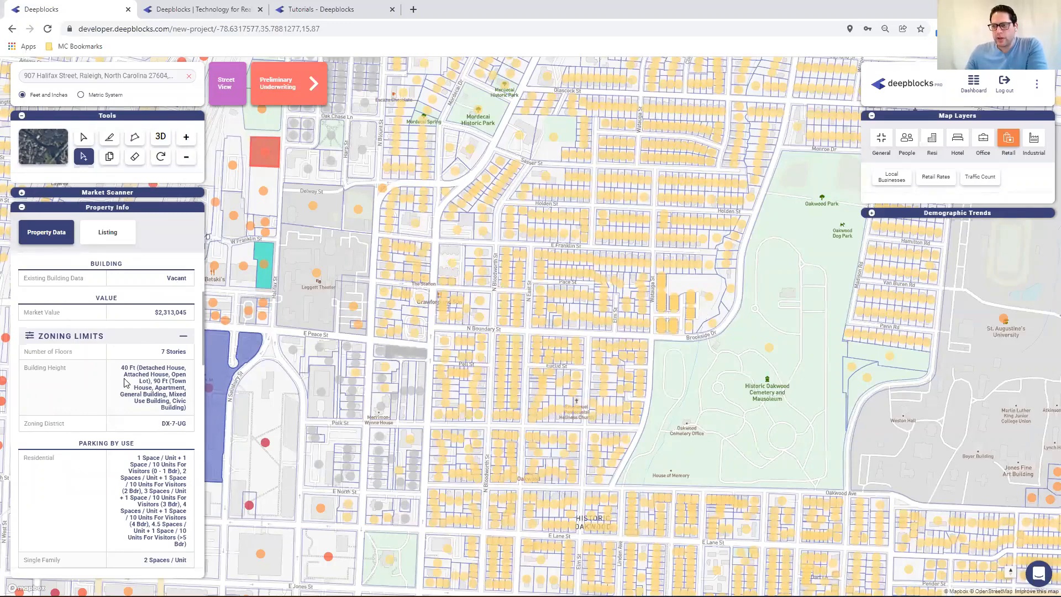
pyautogui.scroll(-2, 126, 383)
pyautogui.scroll(-6, 128, 382)
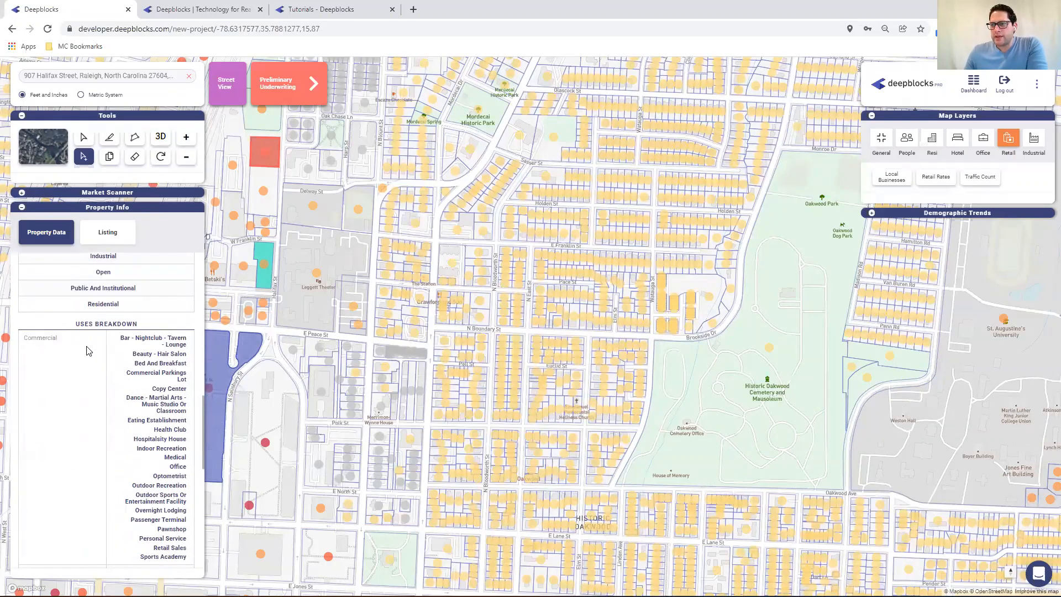
pyautogui.scroll(-10, 108, 429)
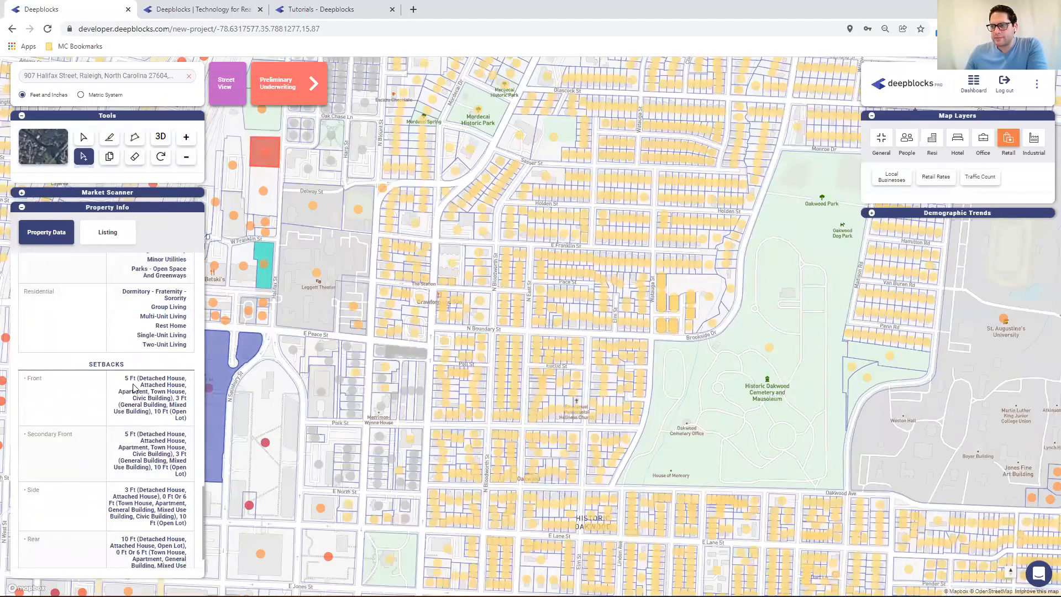
pyautogui.scroll(3, 135, 371)
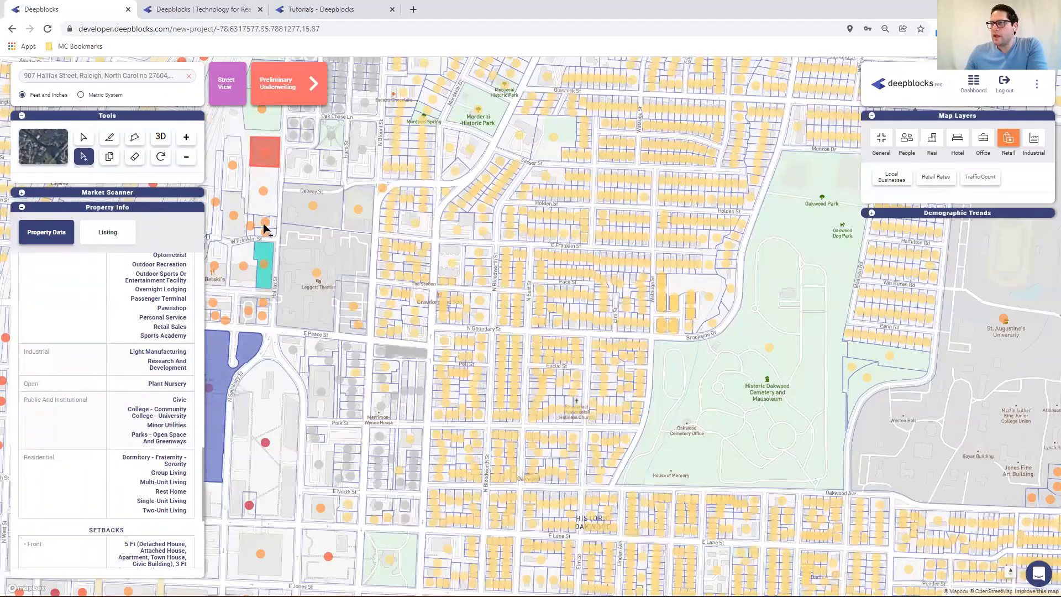
pyautogui.click(293, 82)
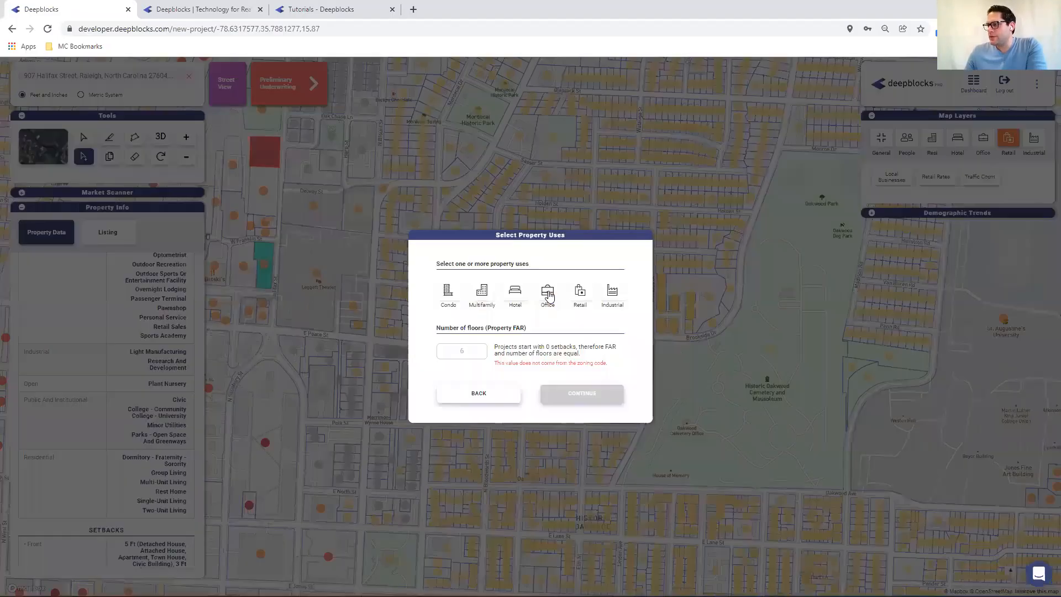
pyautogui.click(547, 291)
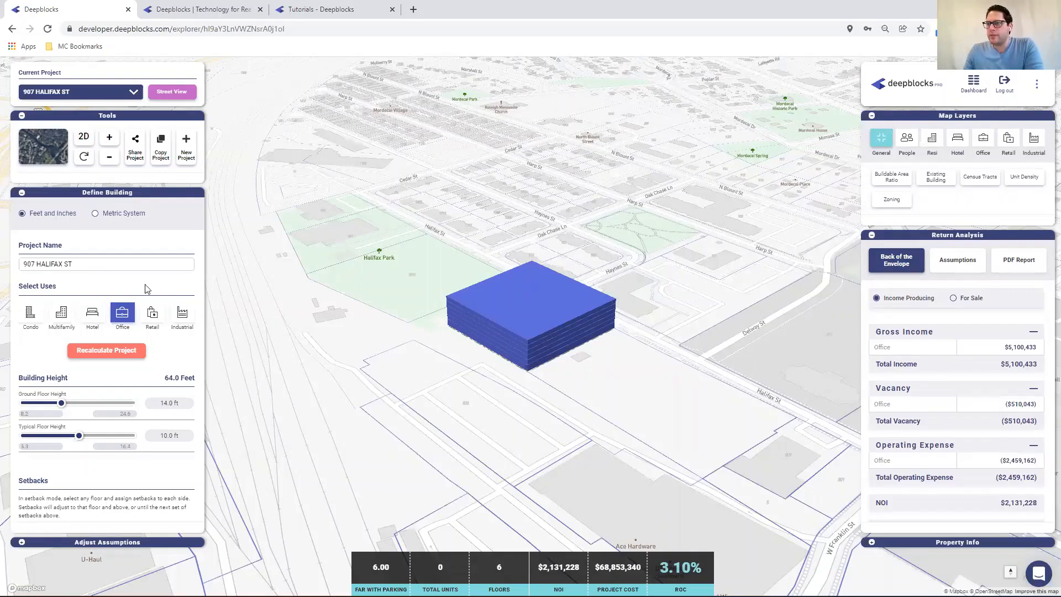
# Add Retail as a building use and remove it again
pyautogui.click(153, 314)
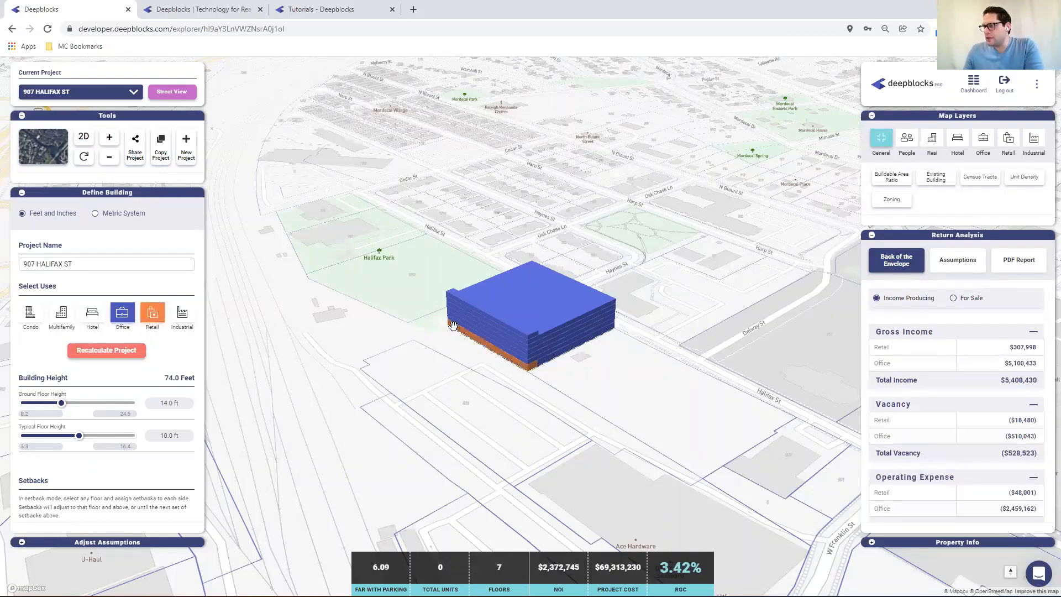
pyautogui.click(153, 319)
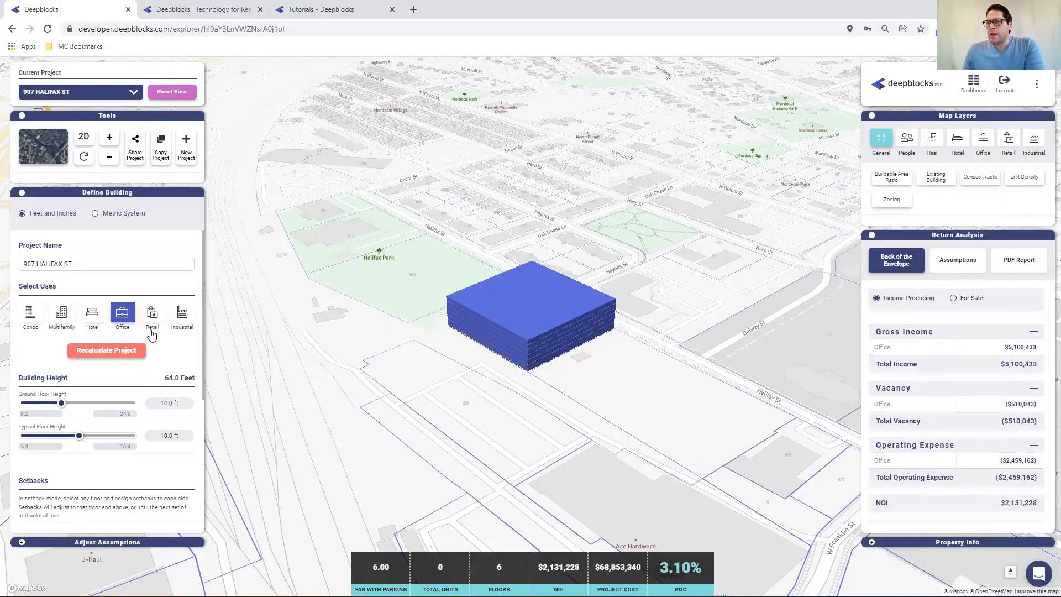
# Open the parking assumptions and compare them with the parcel's zoning parking requirements by use
pyautogui.click(22, 543)
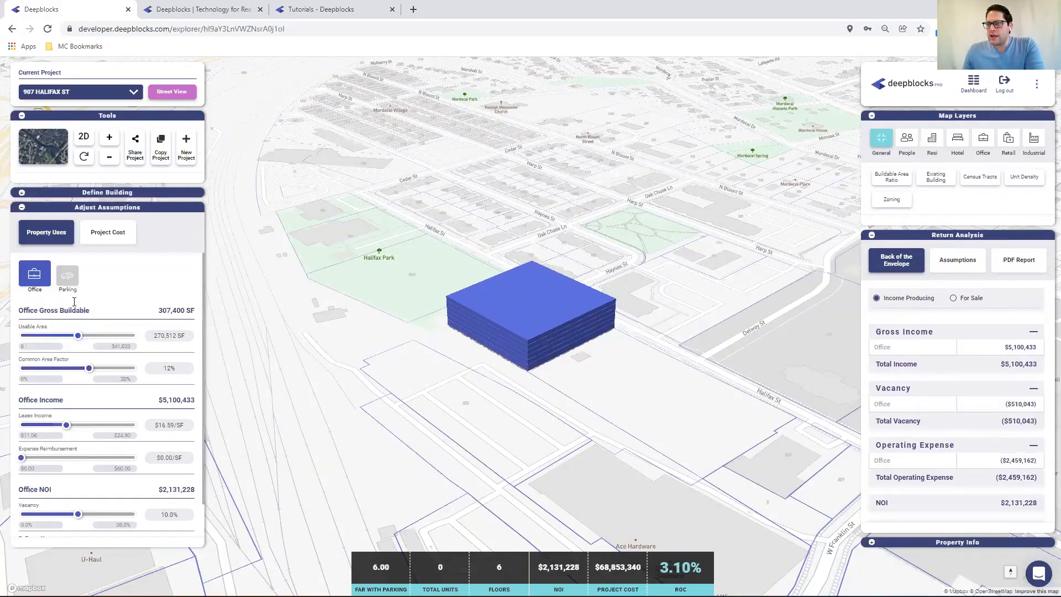
pyautogui.click(67, 276)
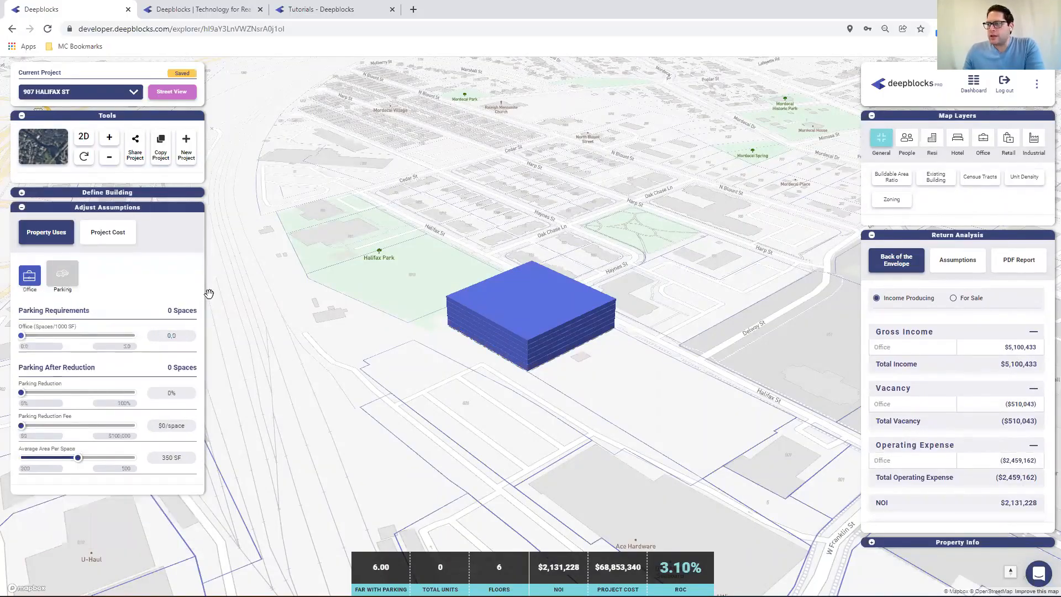
pyautogui.click(871, 542)
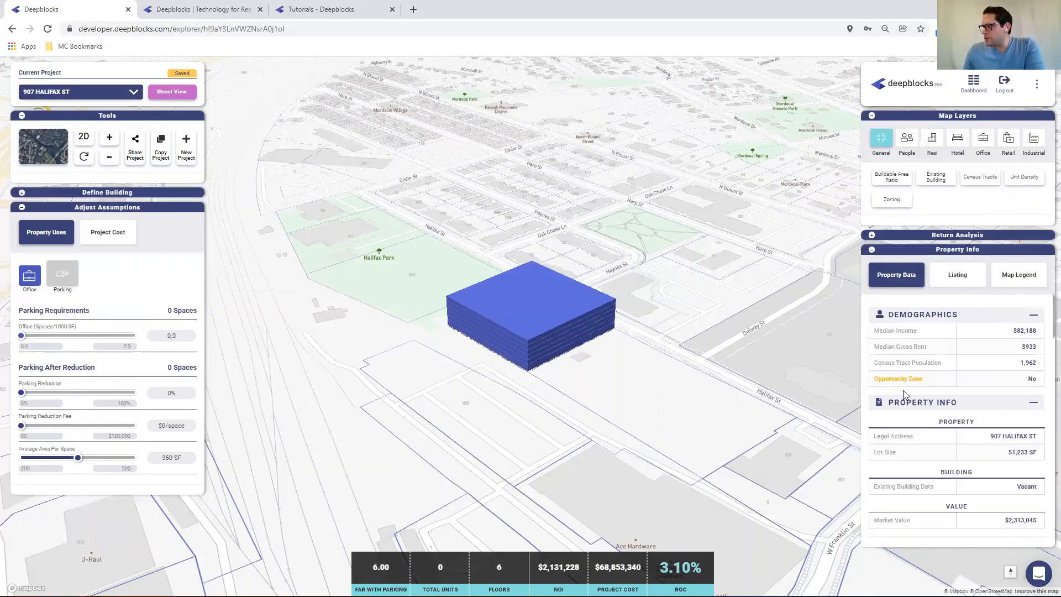
pyautogui.scroll(-8, 949, 360)
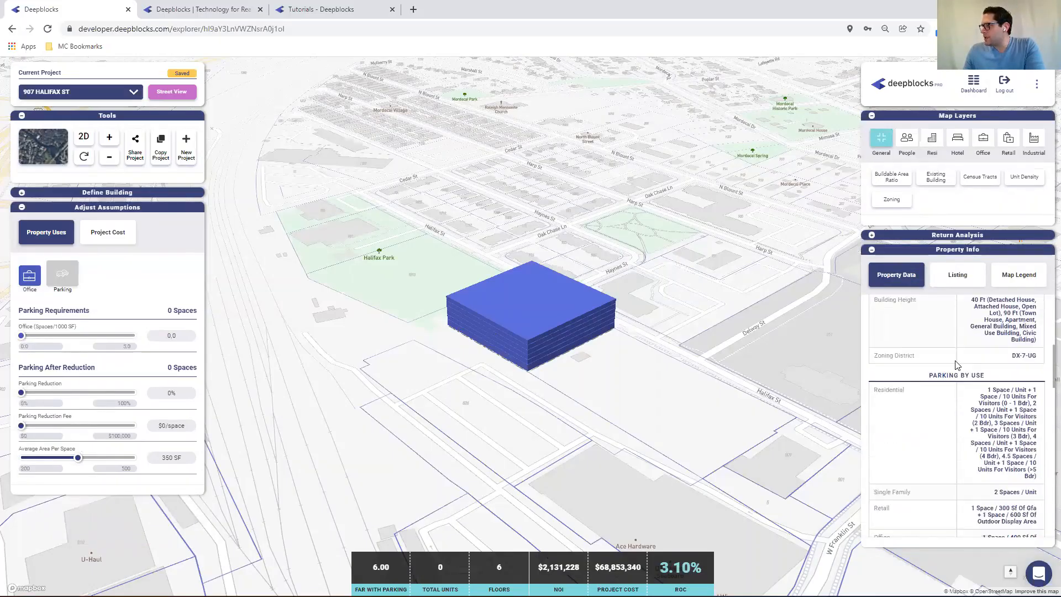
pyautogui.scroll(-2, 968, 374)
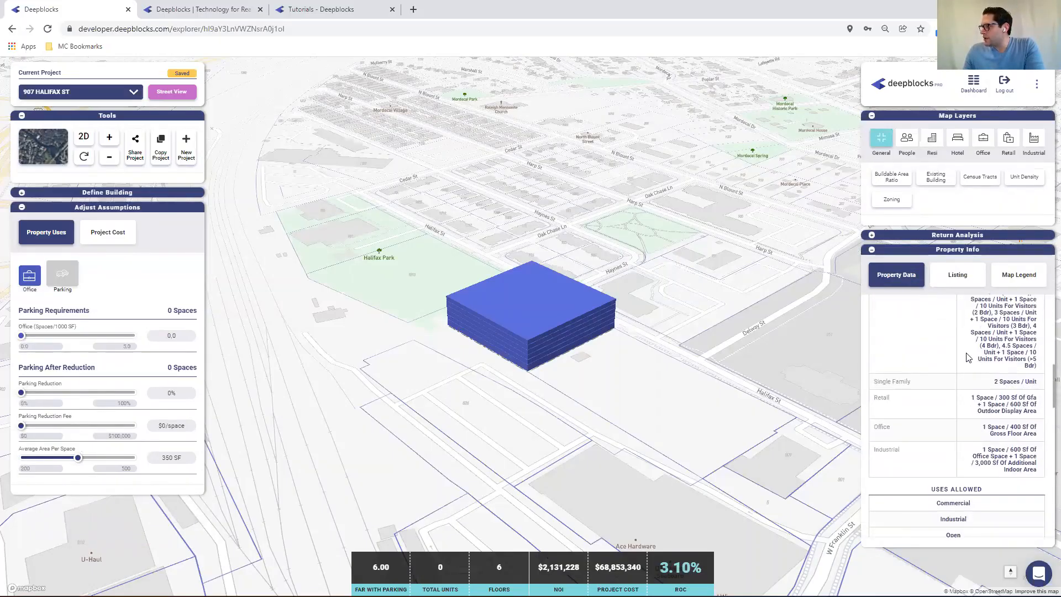
pyautogui.scroll(2, 968, 358)
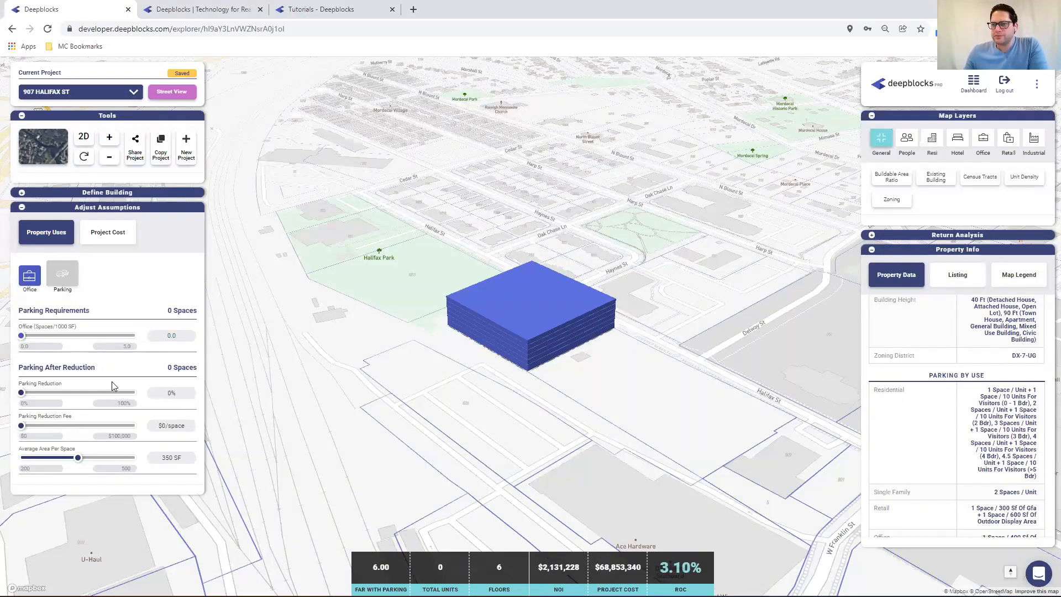
# Set the office parking requirement to 2.5 spaces per 1000 SF
pyautogui.click(171, 335)
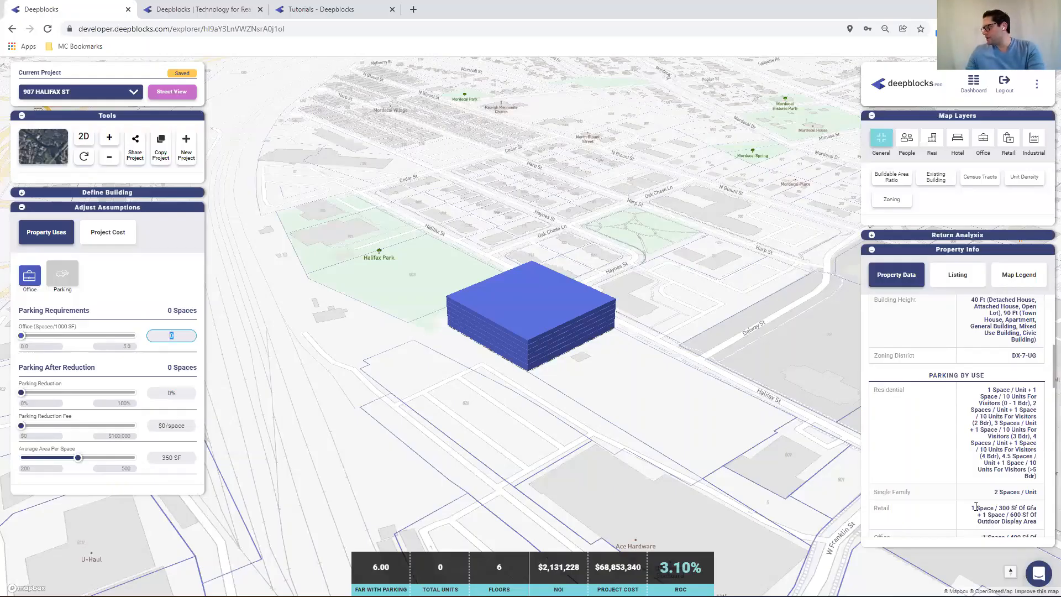
pyautogui.scroll(-1, 975, 490)
pyautogui.click(172, 335)
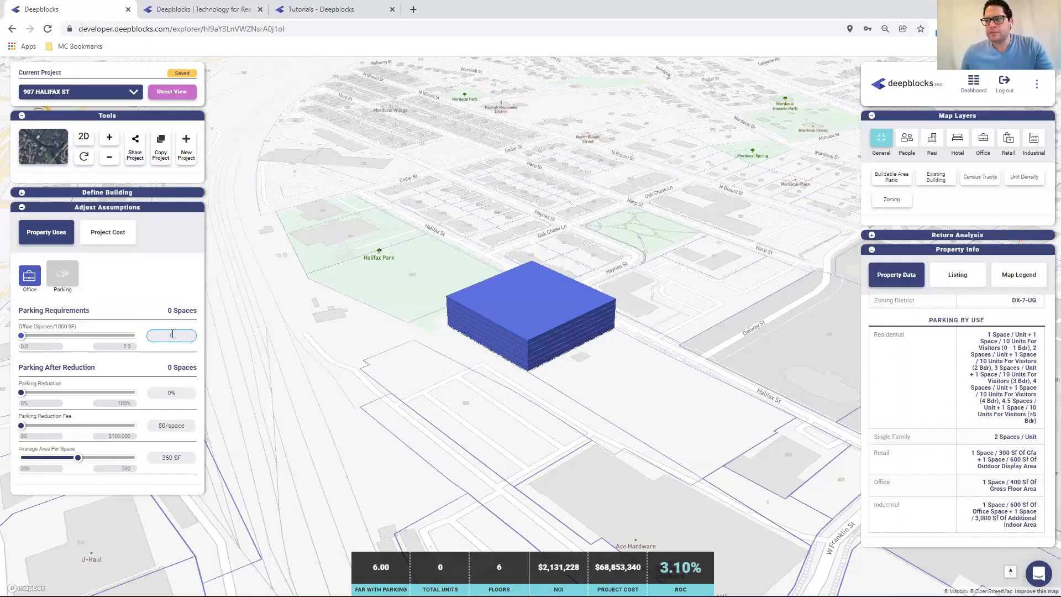
pyautogui.write('2')
pyautogui.moveTo(177, 335); pyautogui.dragTo(149, 337)
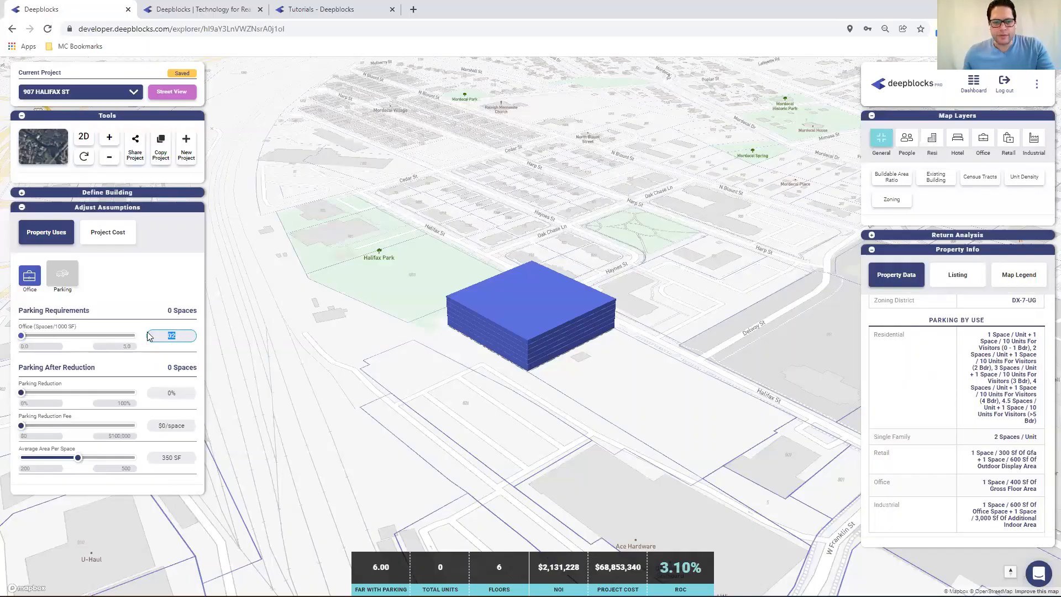
pyautogui.write('2.5')
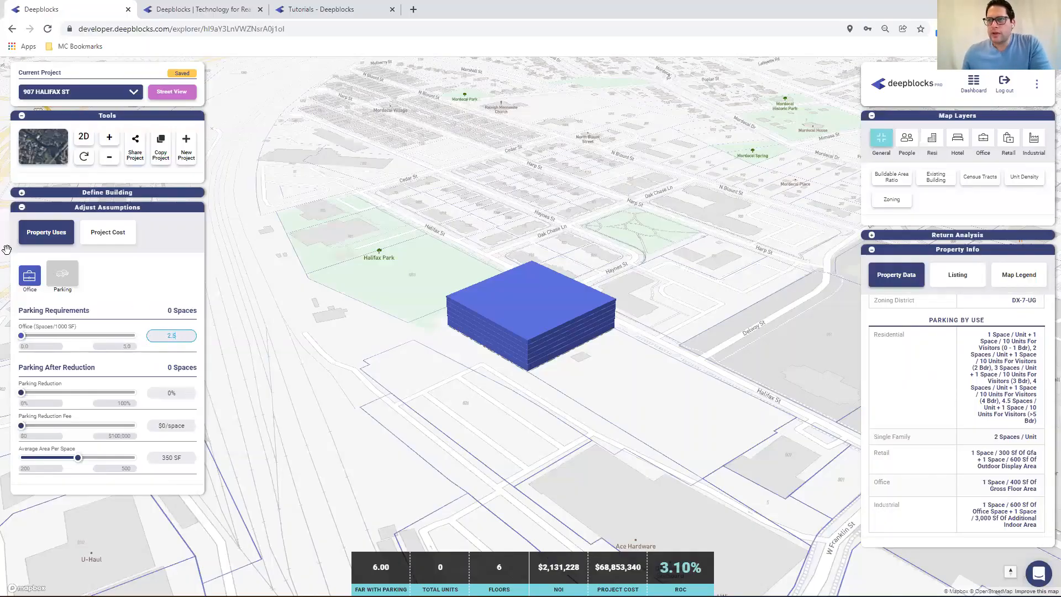
# Set the office lease income to $18.00/SF and open the project cost assumptions
pyautogui.click(32, 281)
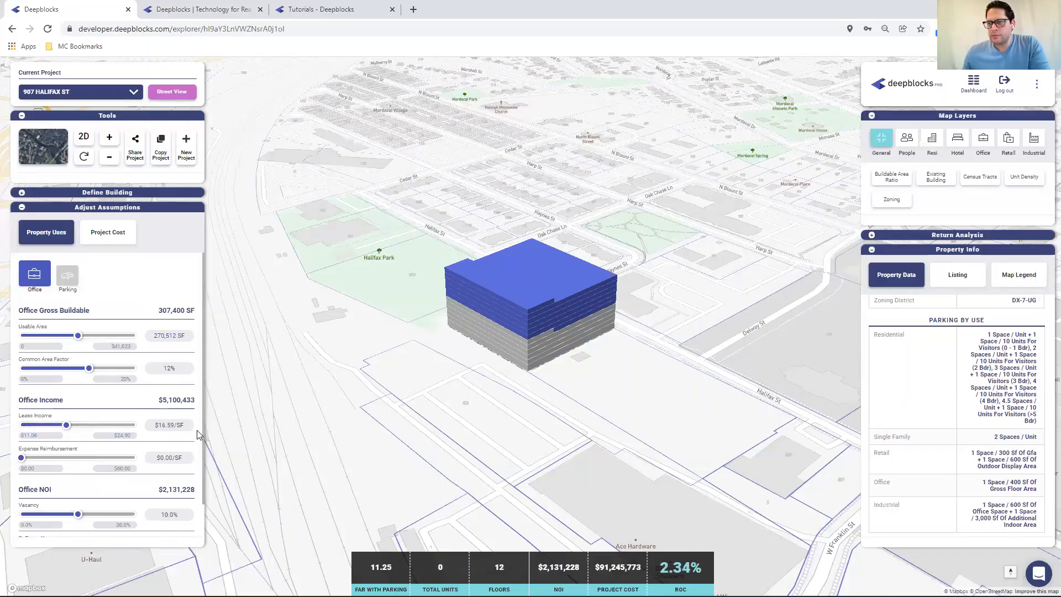
pyautogui.click(169, 424)
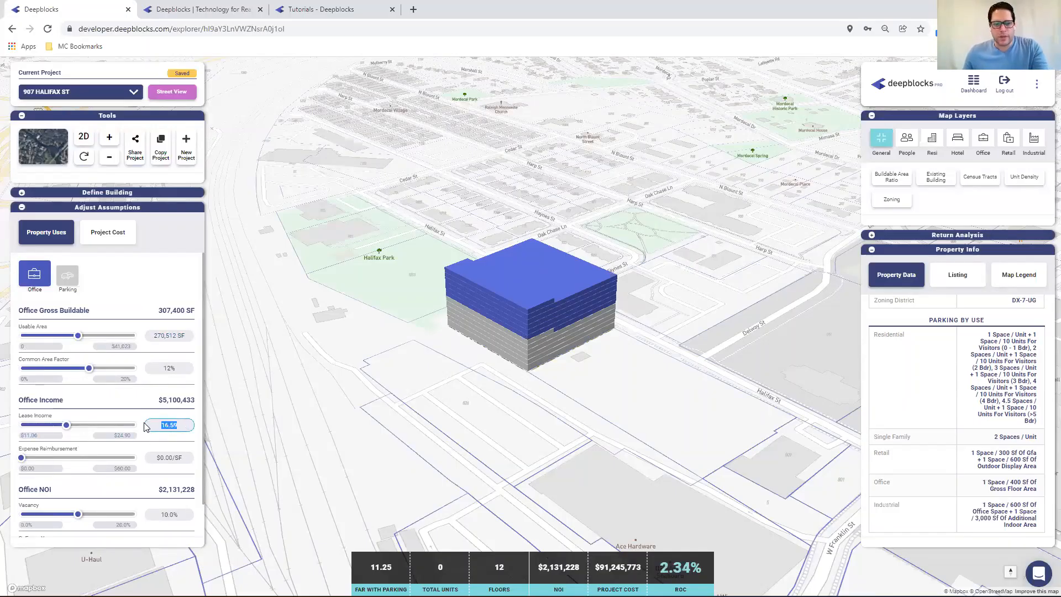
pyautogui.write('18')
pyautogui.press('Return')
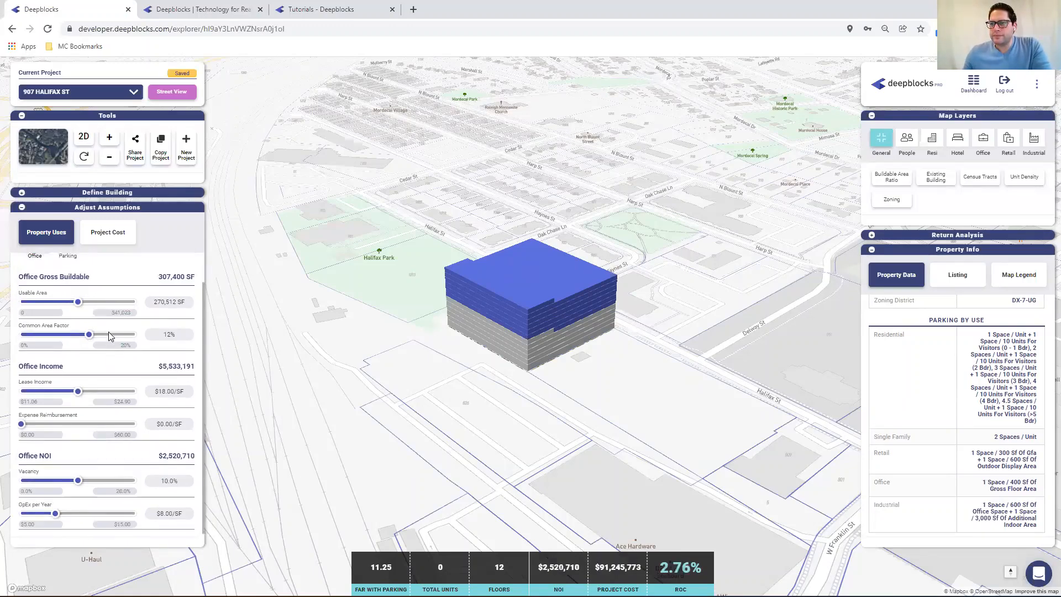
pyautogui.click(120, 235)
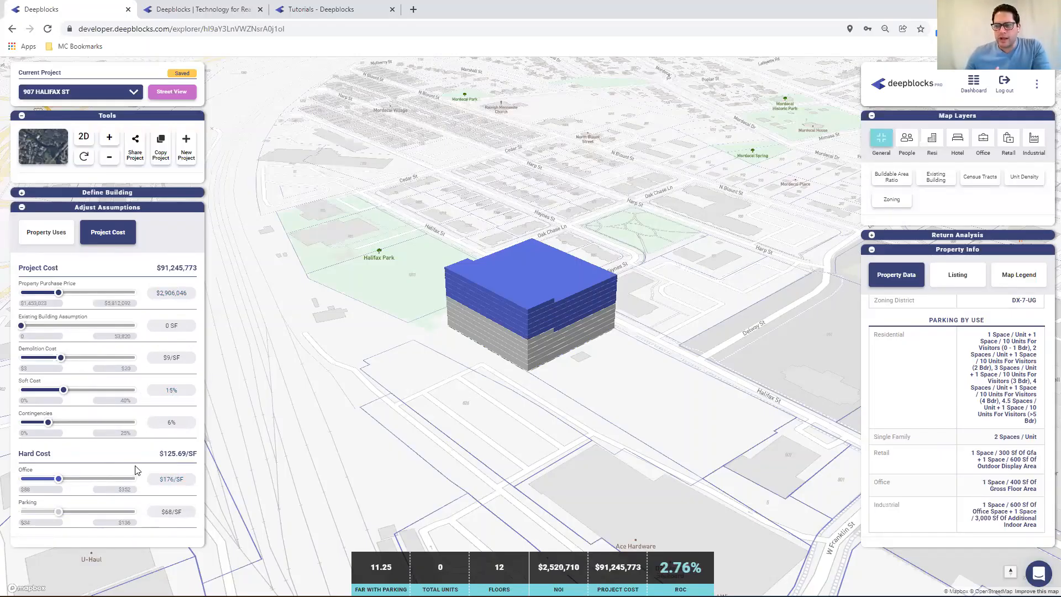
# Set the office hard cost to $170/SF and open the return analysis assumptions
pyautogui.click(178, 478)
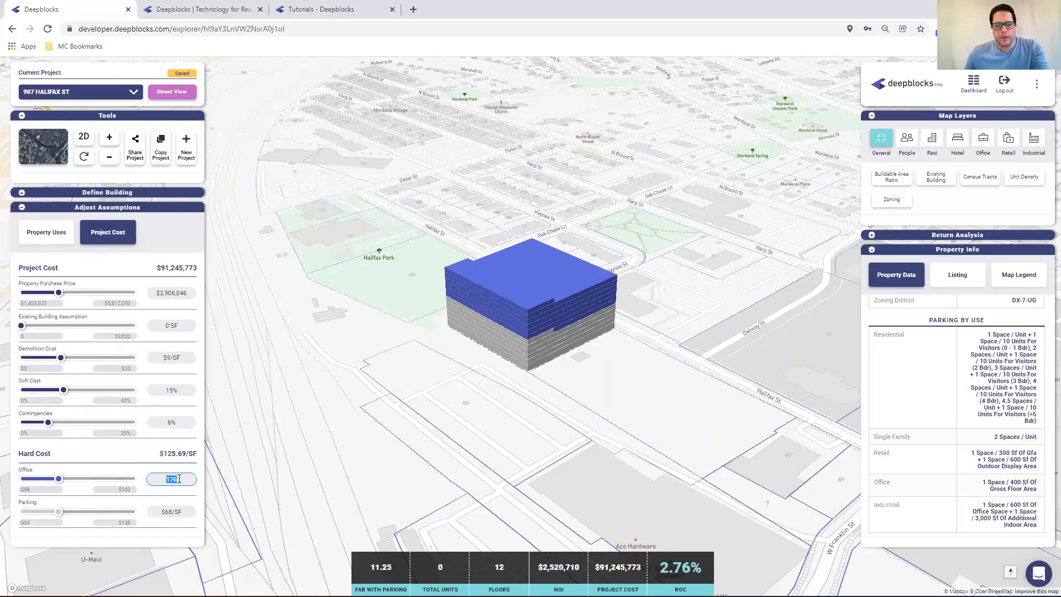
pyautogui.write('170')
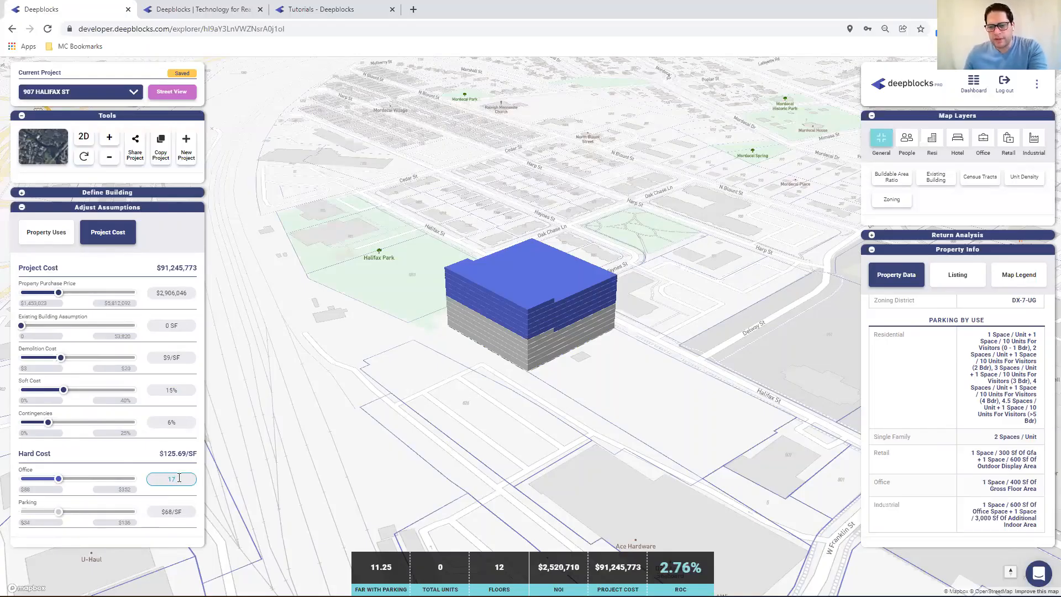
pyautogui.click(143, 467)
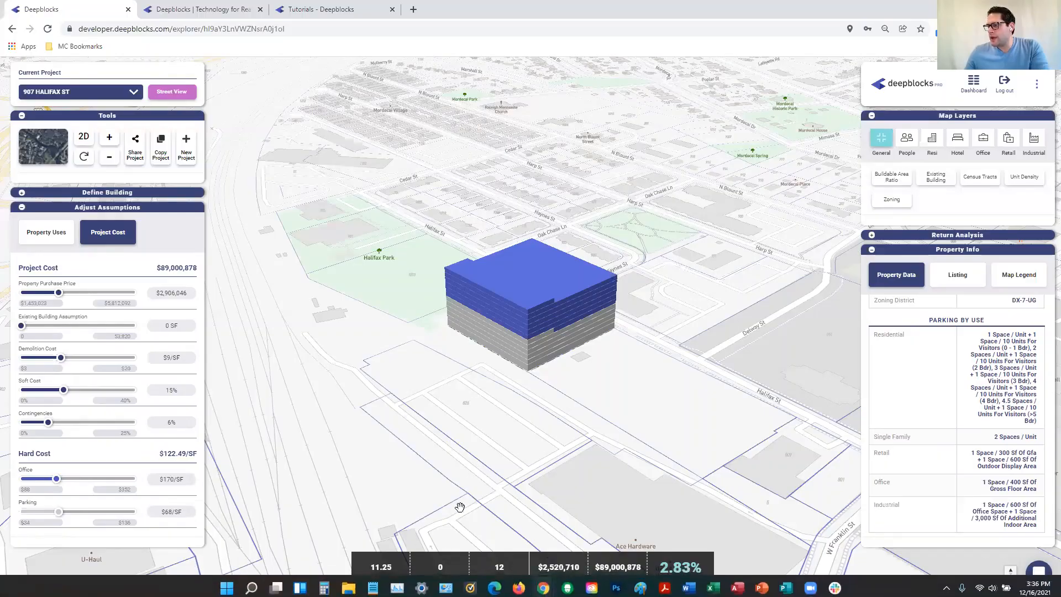
pyautogui.click(871, 236)
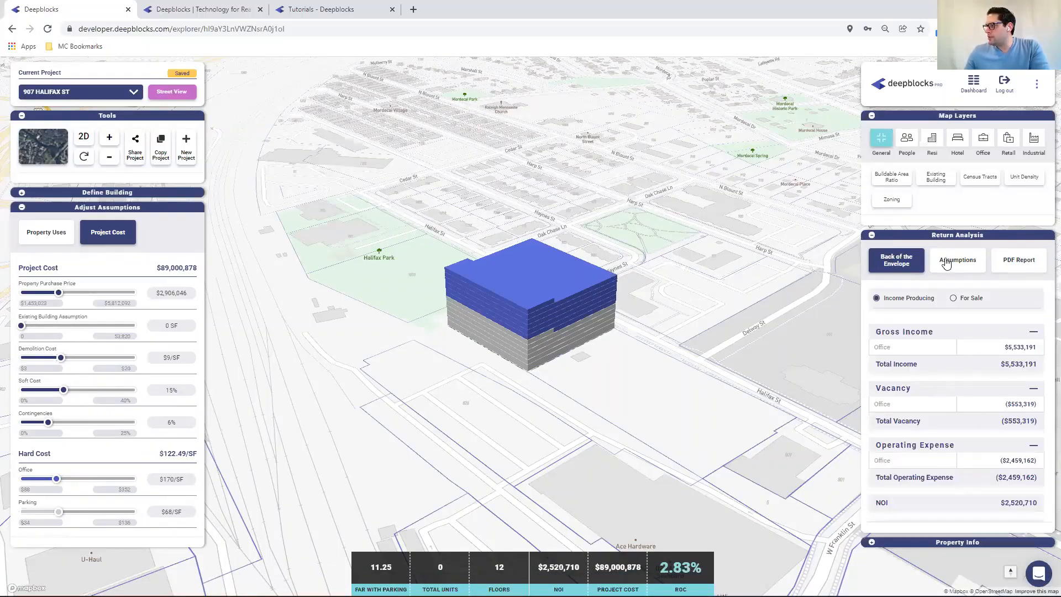
pyautogui.click(968, 263)
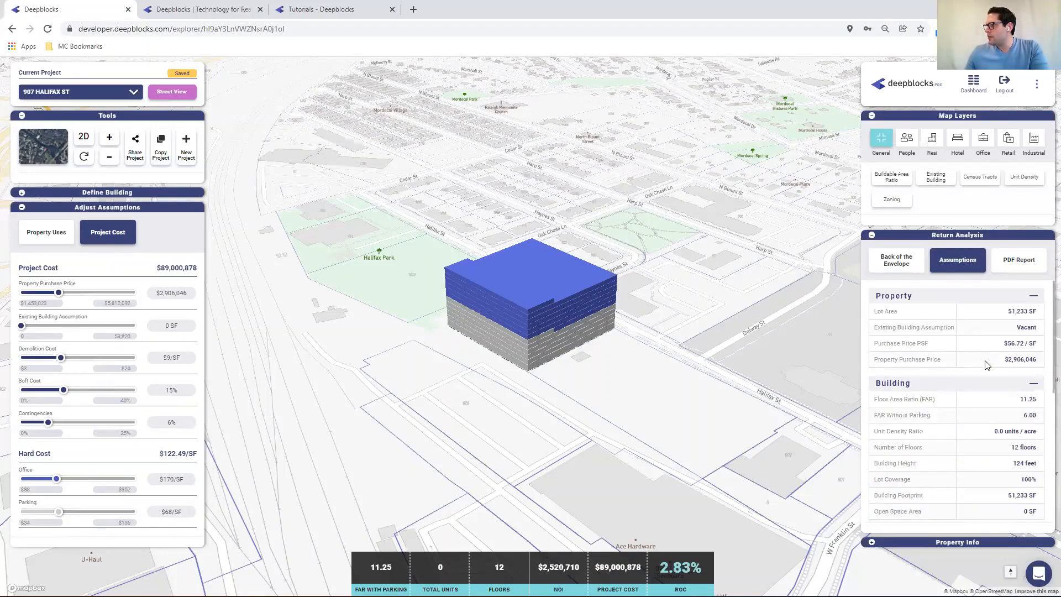
# Set the ground floor's secondary setback (Setback B) to 20 ft
pyautogui.click(22, 193)
pyautogui.scroll(-4, 124, 446)
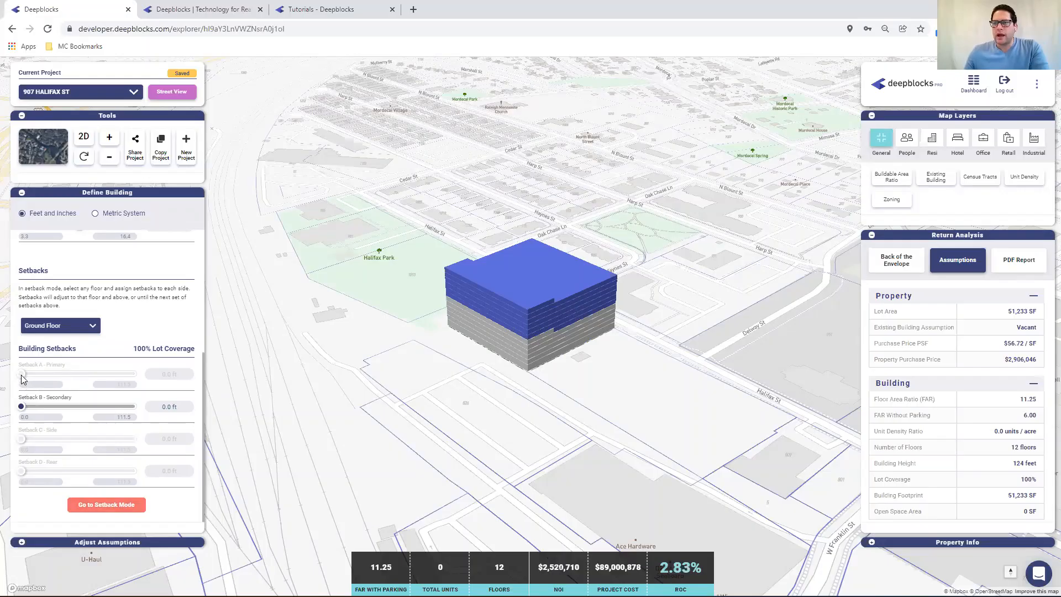
pyautogui.click(163, 405)
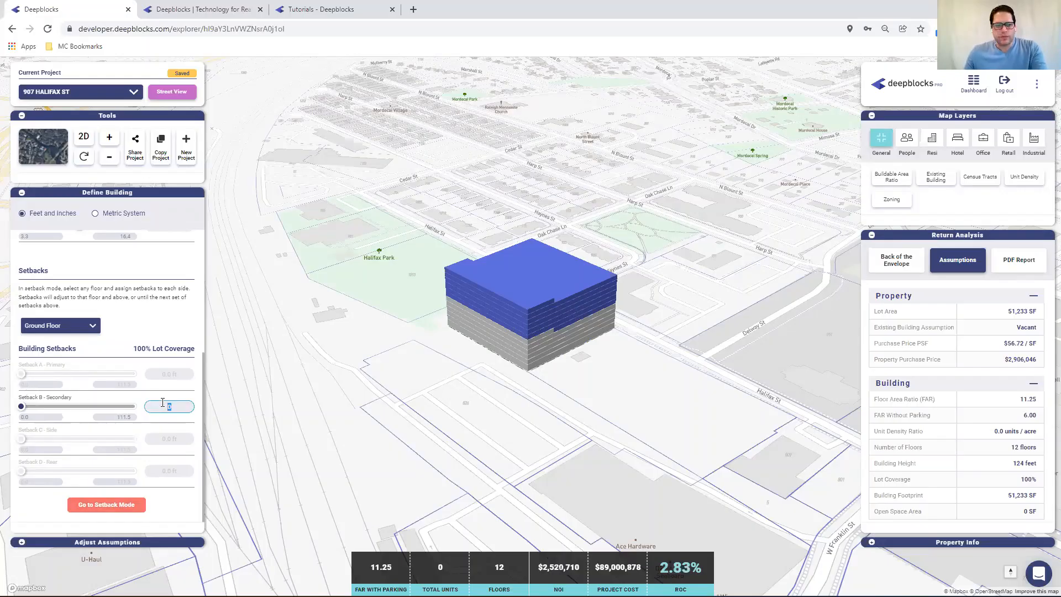
pyautogui.write('20')
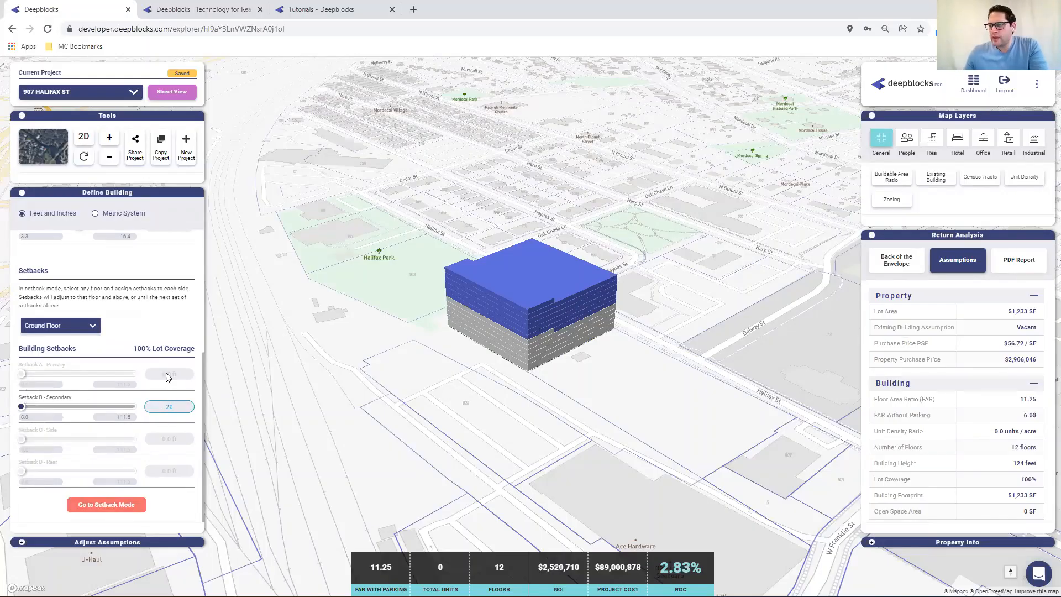
pyautogui.press('Return')
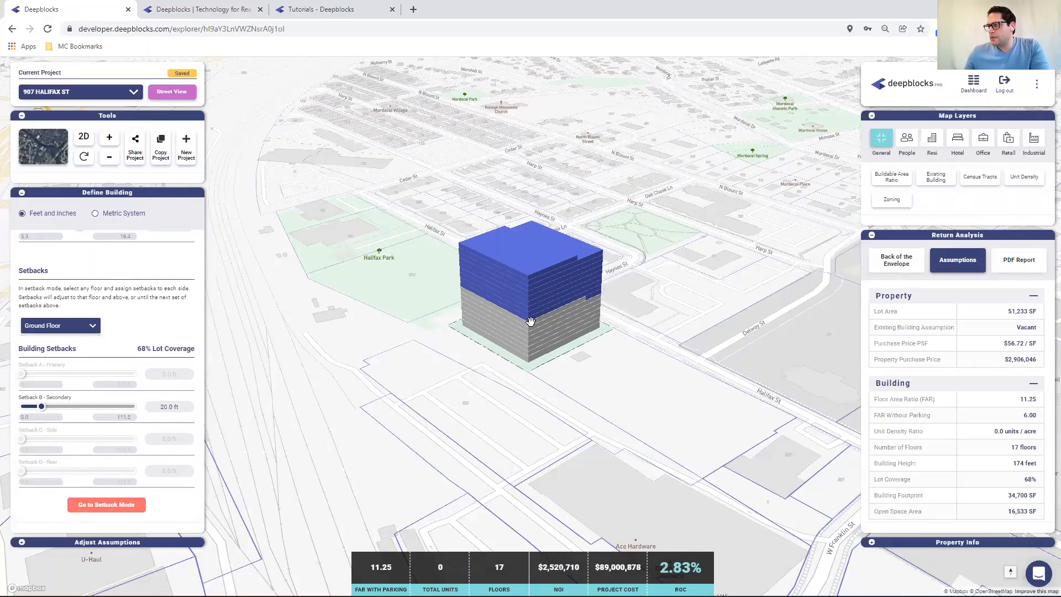
# Set the secondary setback from Floor 7 upward to 30 ft
pyautogui.click(80, 325)
pyautogui.rightClick(80, 324)
pyautogui.click(51, 417)
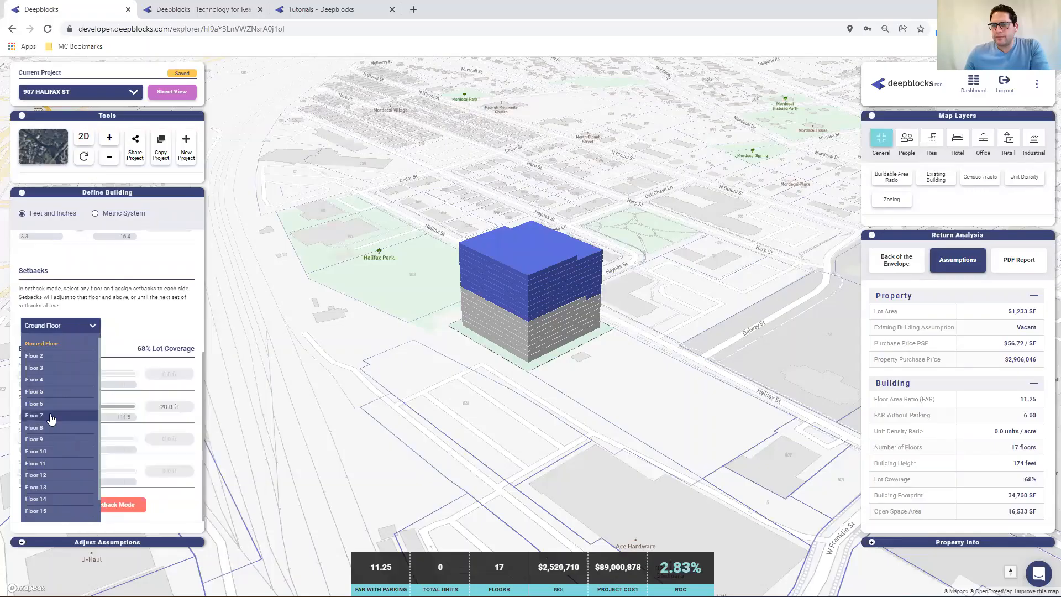
pyautogui.click(51, 417)
pyautogui.click(169, 406)
pyautogui.write('30')
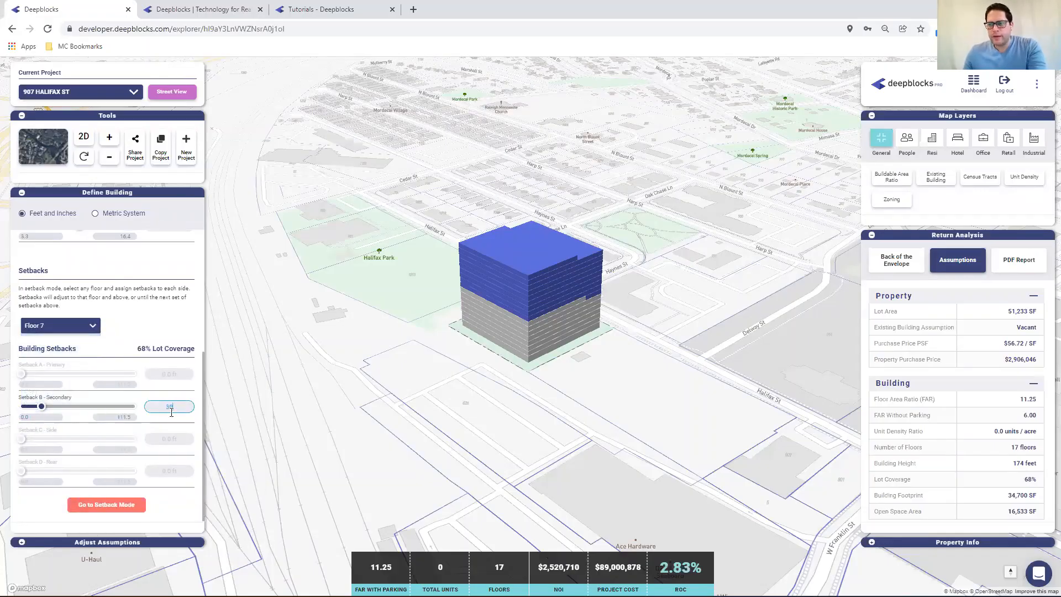
pyautogui.click(125, 337)
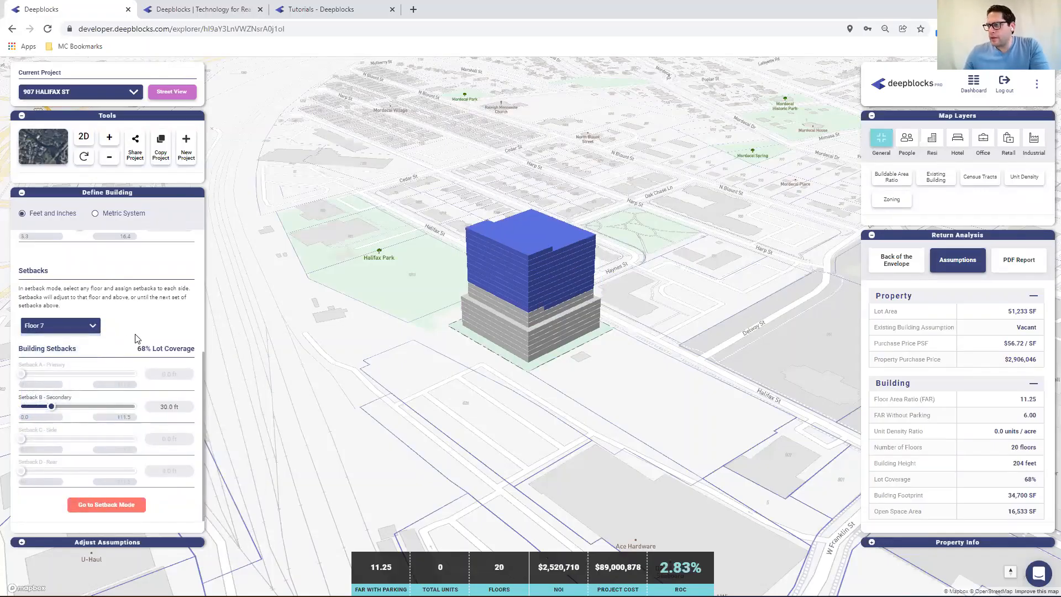
# Reduce the office usable area to about 207,420 SF
pyautogui.click(21, 542)
pyautogui.moveTo(78, 335); pyautogui.dragTo(65, 335)
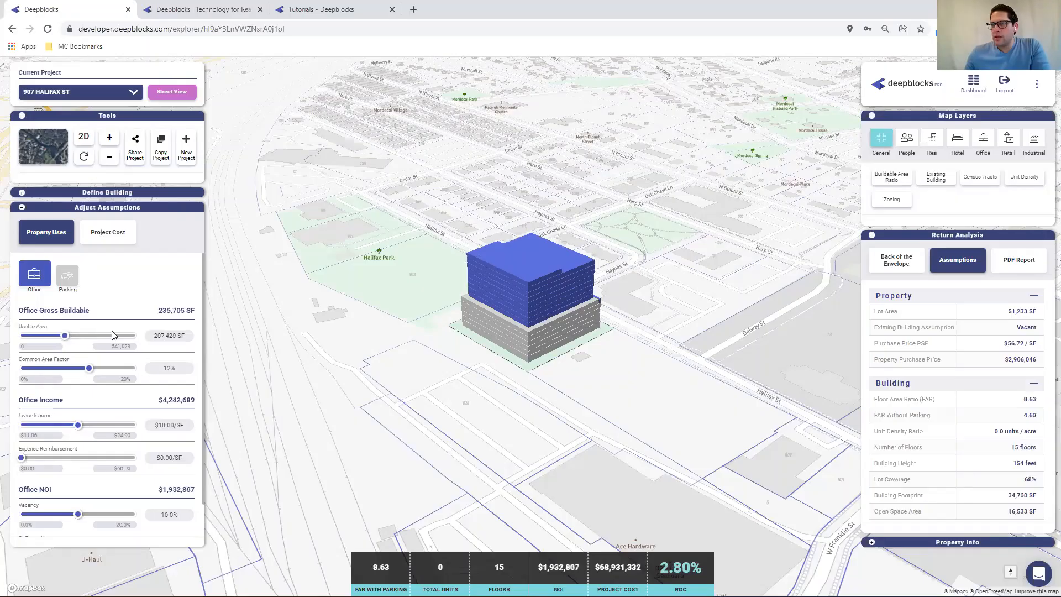
# Add Retail as a building use alongside Office
pyautogui.click(22, 192)
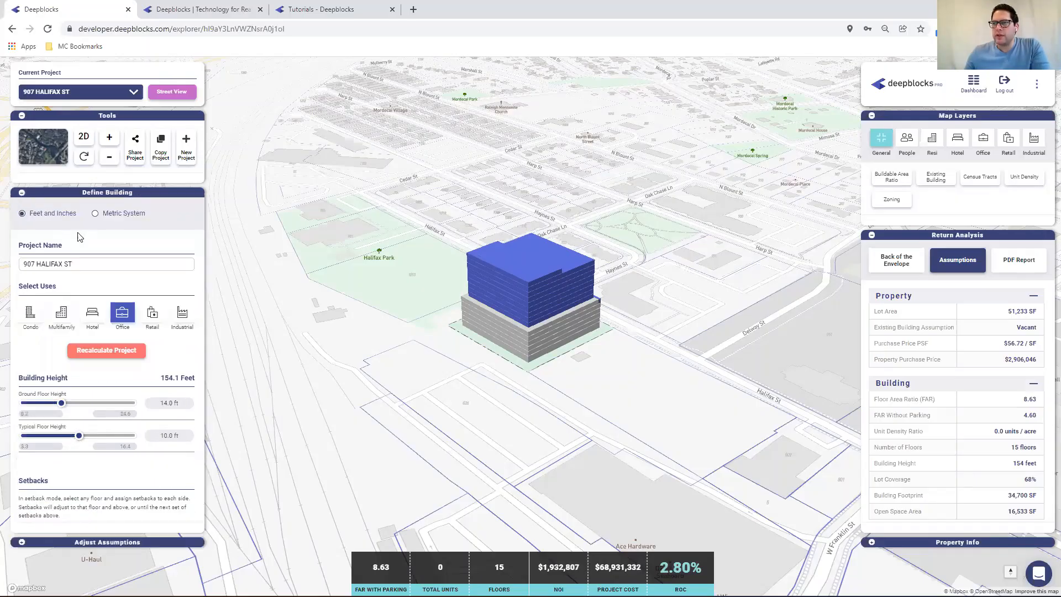
pyautogui.click(152, 314)
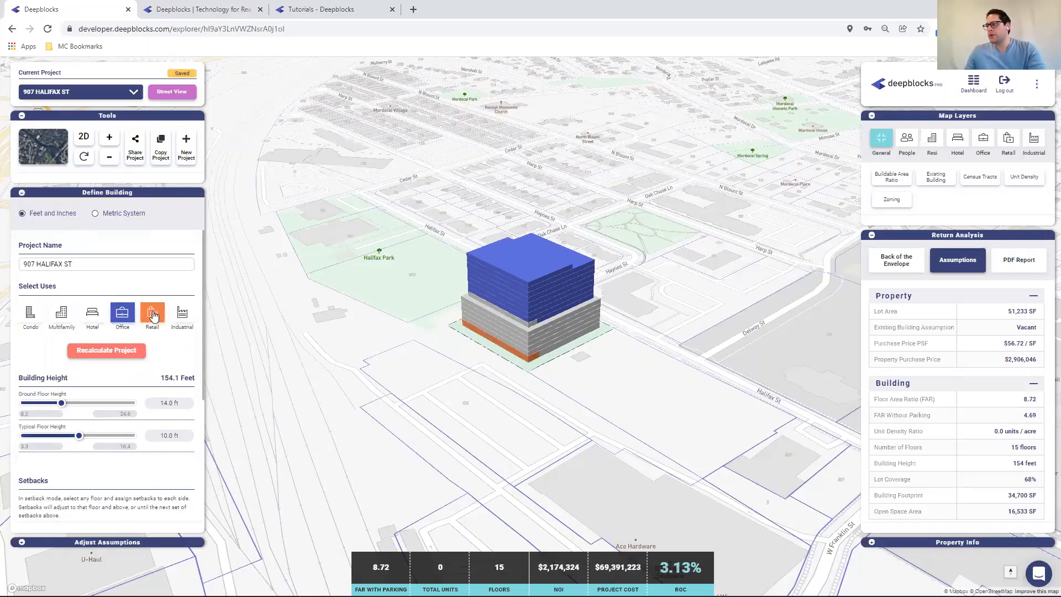
# Raise the retail net leasable range maximum to 10,000 and set retail net leasable area to about 8,503 SF
pyautogui.click(23, 542)
pyautogui.click(66, 274)
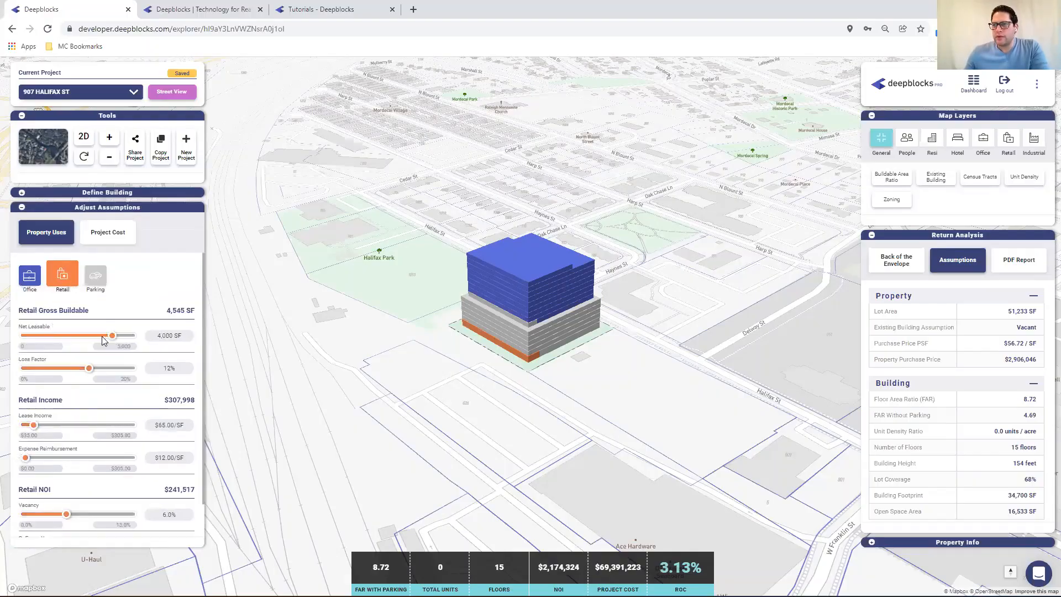
pyautogui.moveTo(112, 332); pyautogui.dragTo(126, 334)
pyautogui.click(119, 346)
pyautogui.write('10')
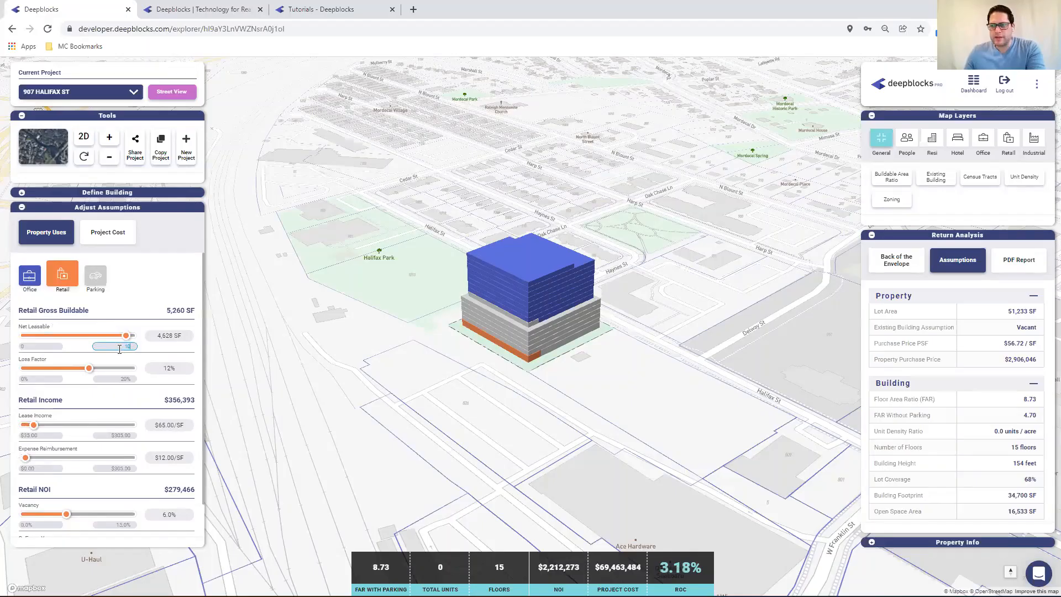
pyautogui.write(',000')
pyautogui.click(50, 346)
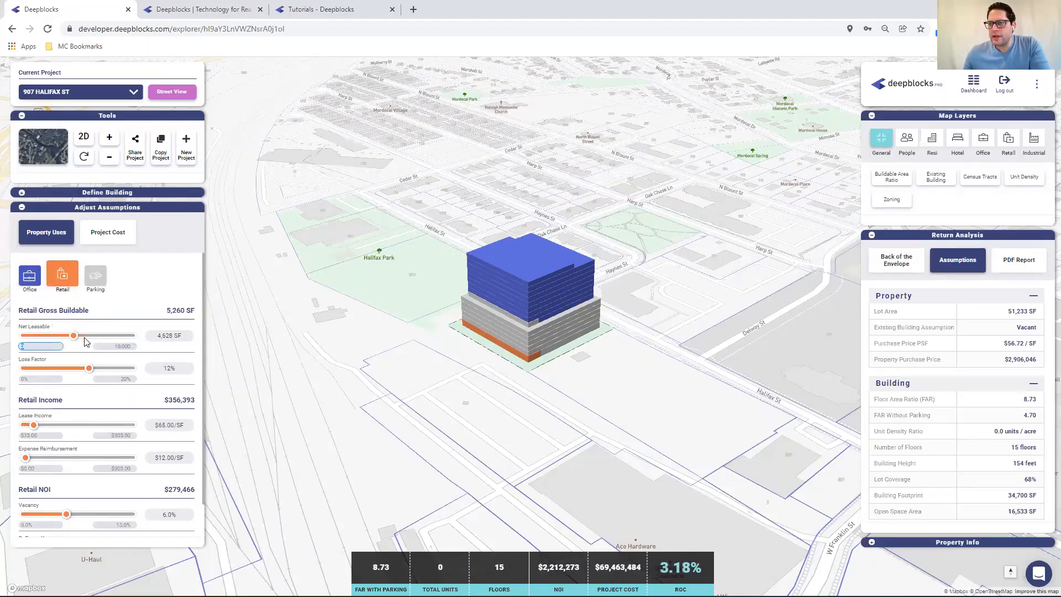
pyautogui.moveTo(73, 335); pyautogui.dragTo(119, 332)
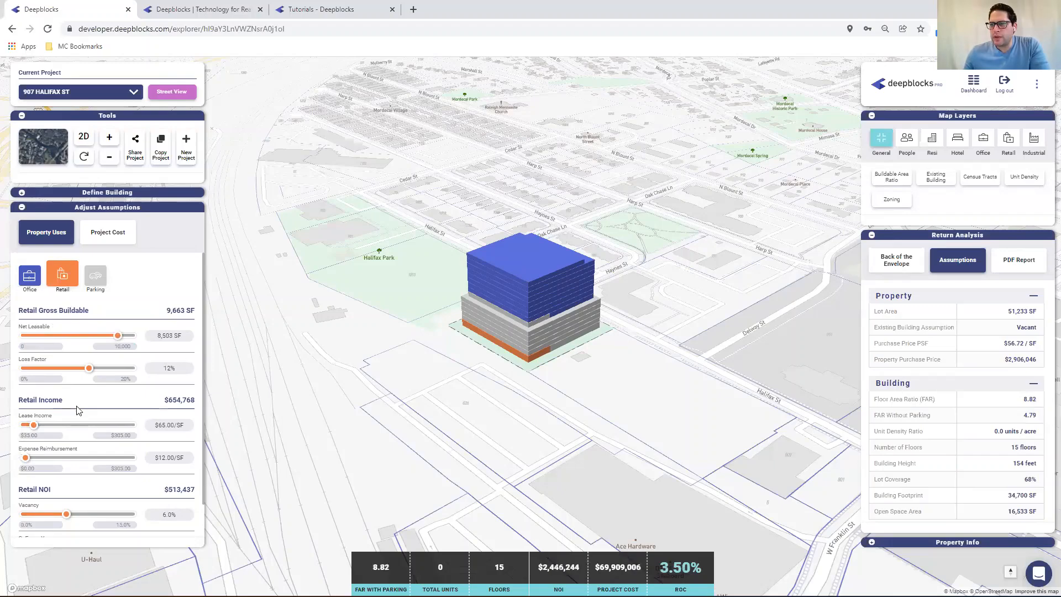
# Set the retail lease income to $75.00/SF
pyautogui.click(165, 425)
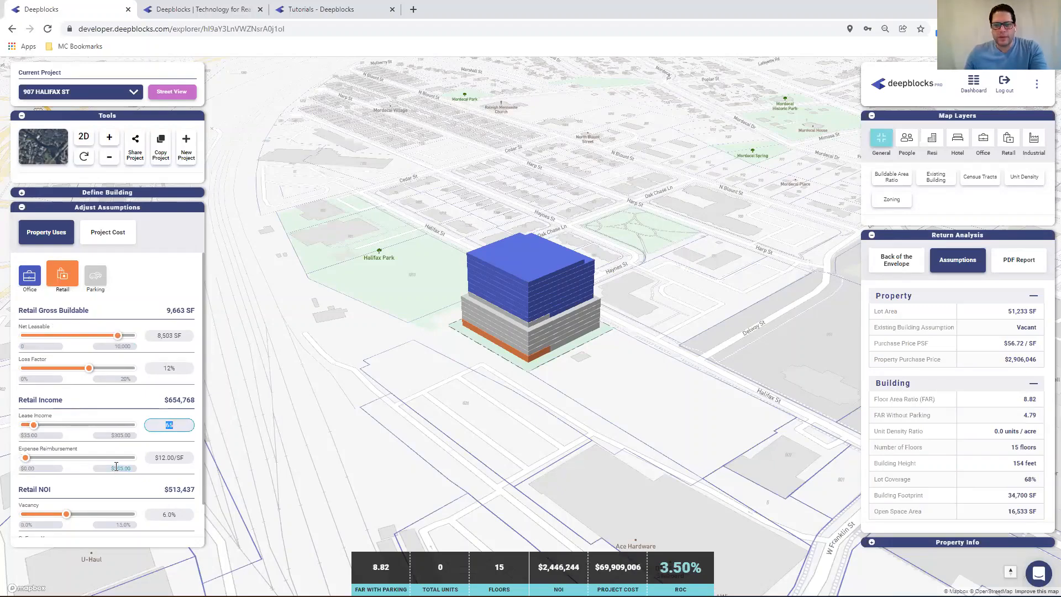
pyautogui.write('75')
pyautogui.press('Return')
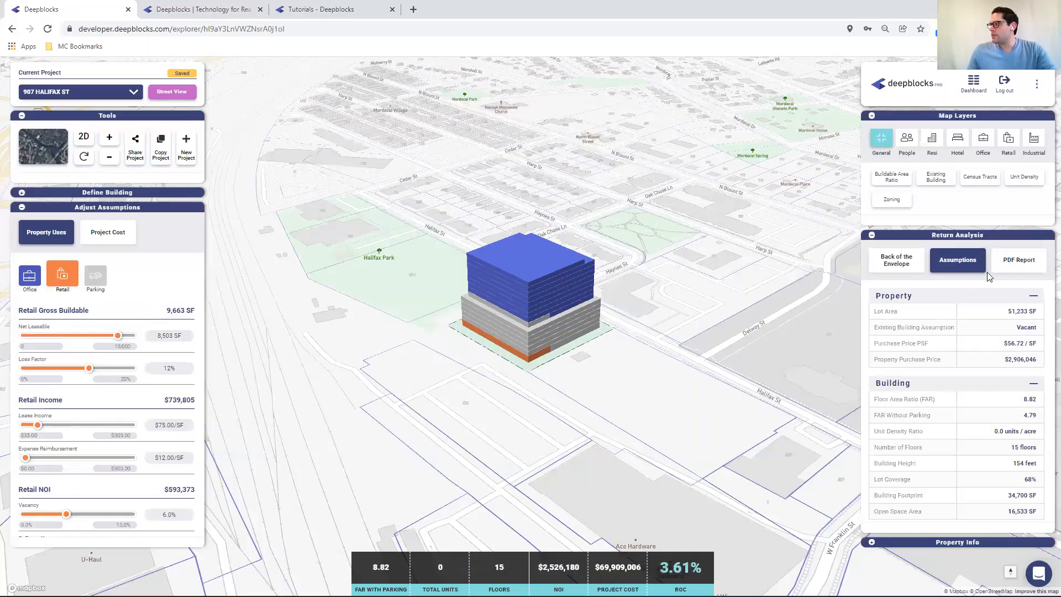
# Generate the PDF property report, scroll through all four pages, and close it
pyautogui.click(1018, 261)
pyautogui.click(964, 304)
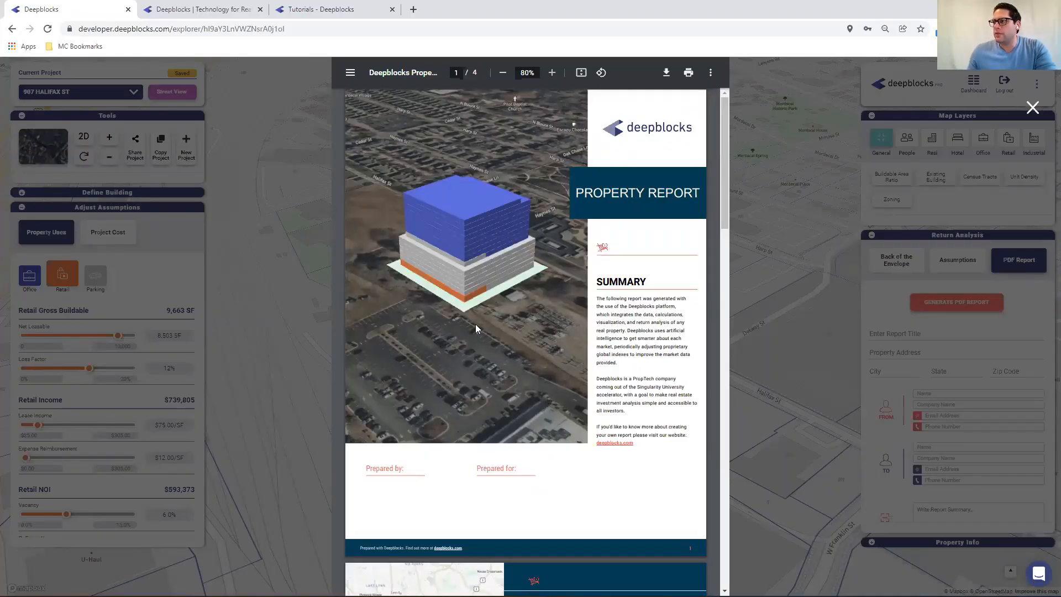
pyautogui.scroll(-1, 524, 359)
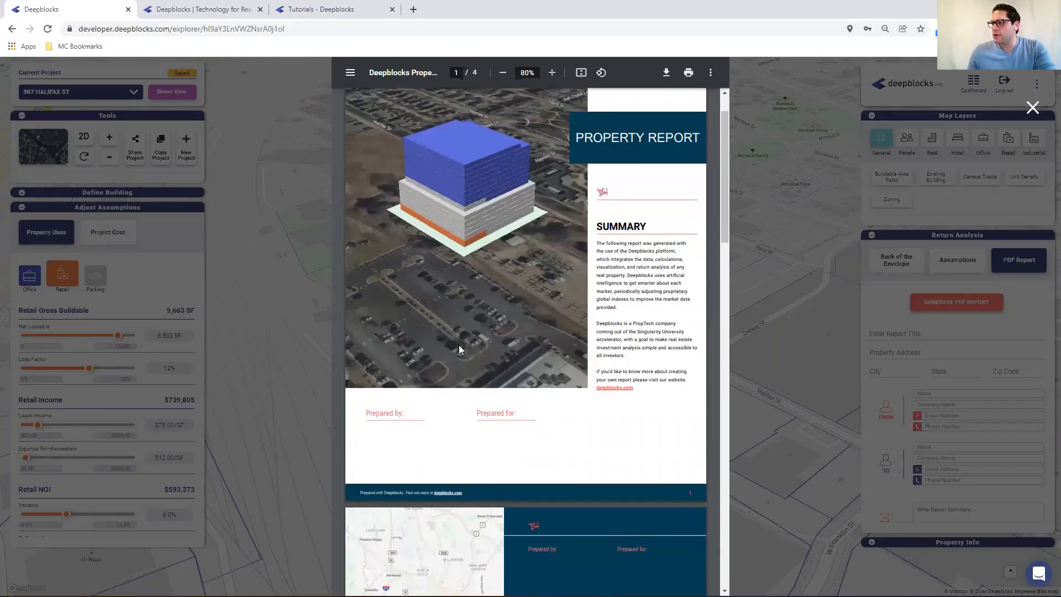
pyautogui.scroll(-6, 453, 326)
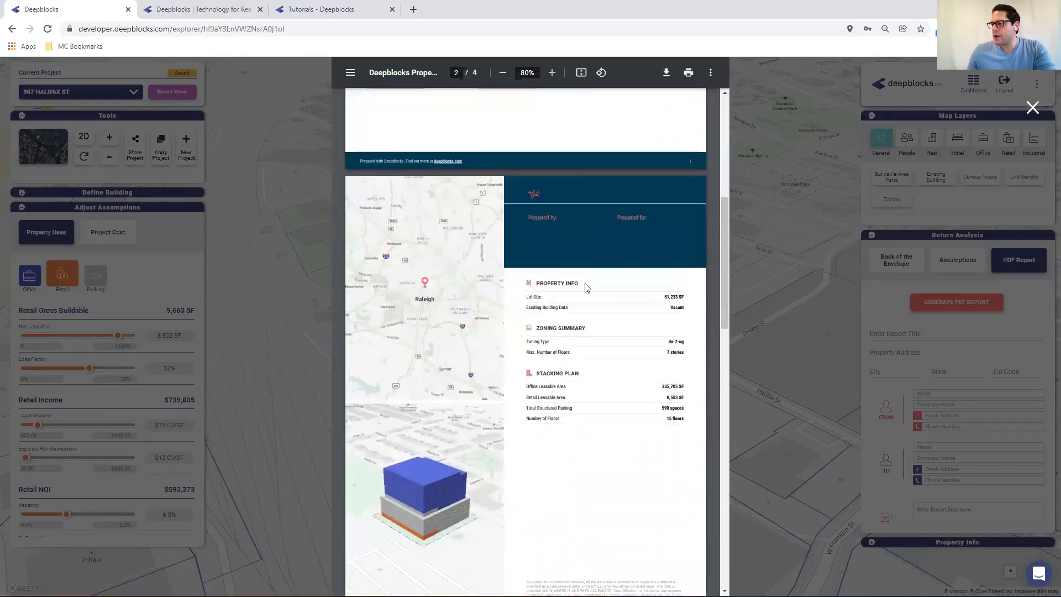
pyautogui.scroll(-9, 517, 349)
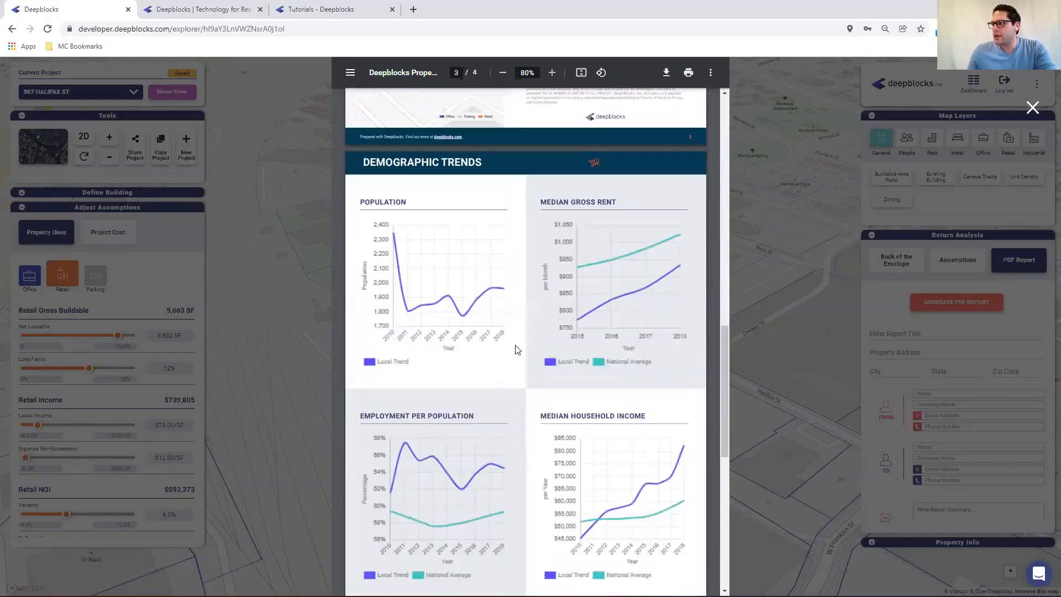
pyautogui.scroll(-1, 467, 320)
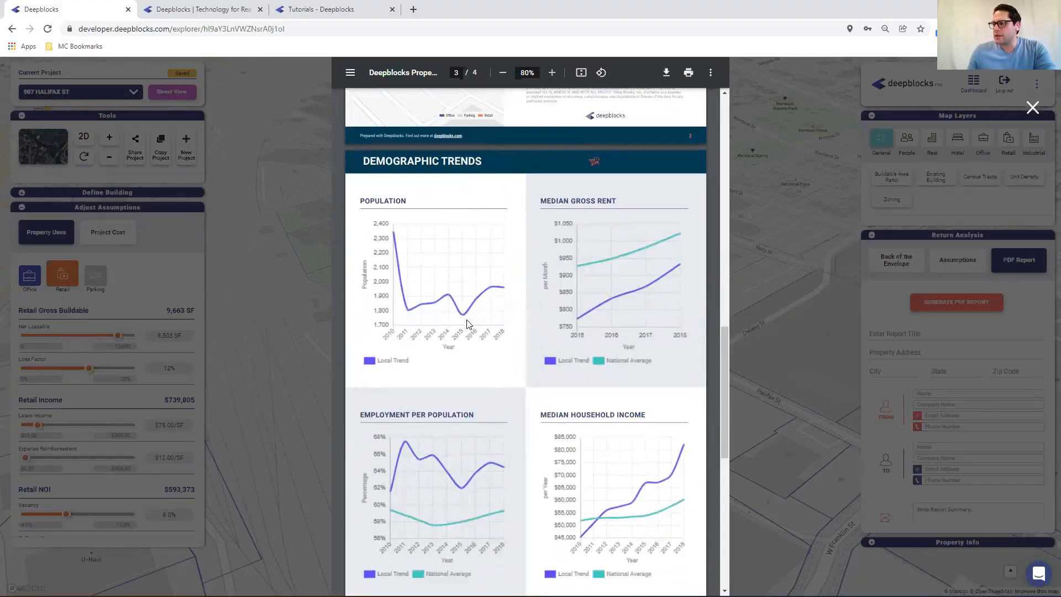
pyautogui.scroll(-9, 473, 330)
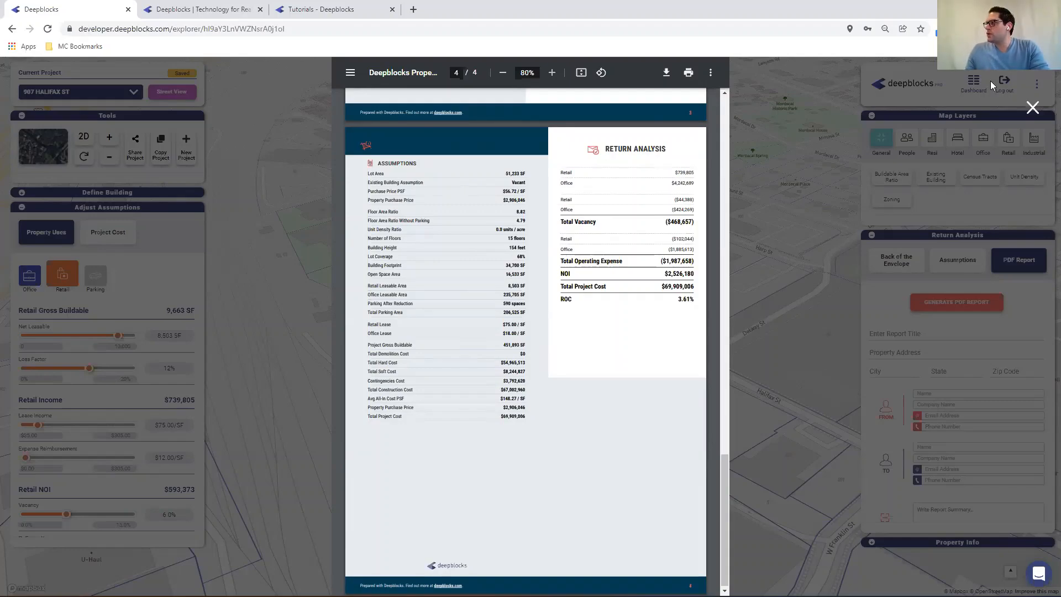
pyautogui.click(1033, 107)
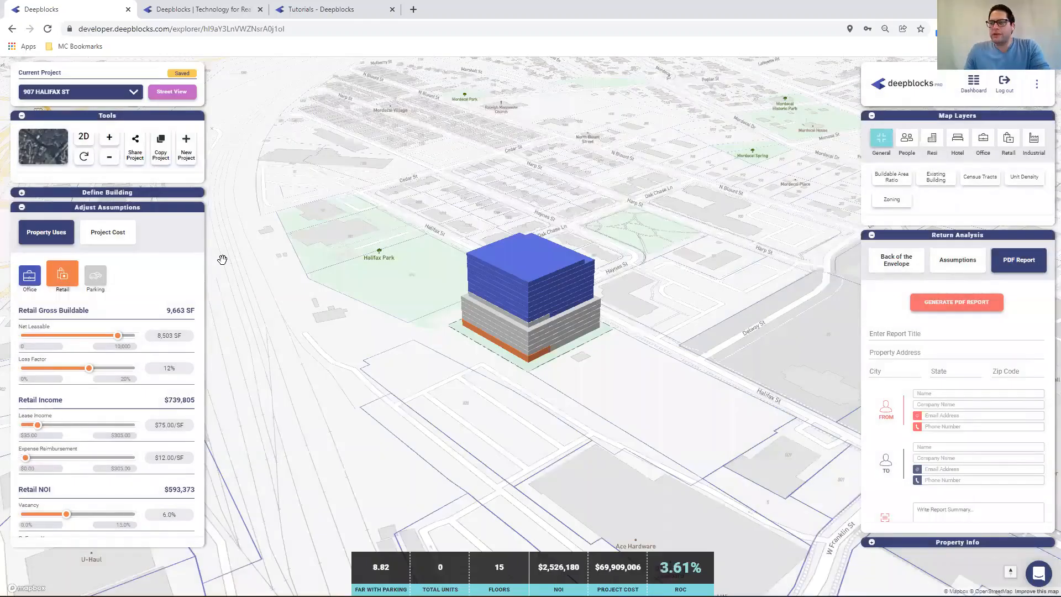